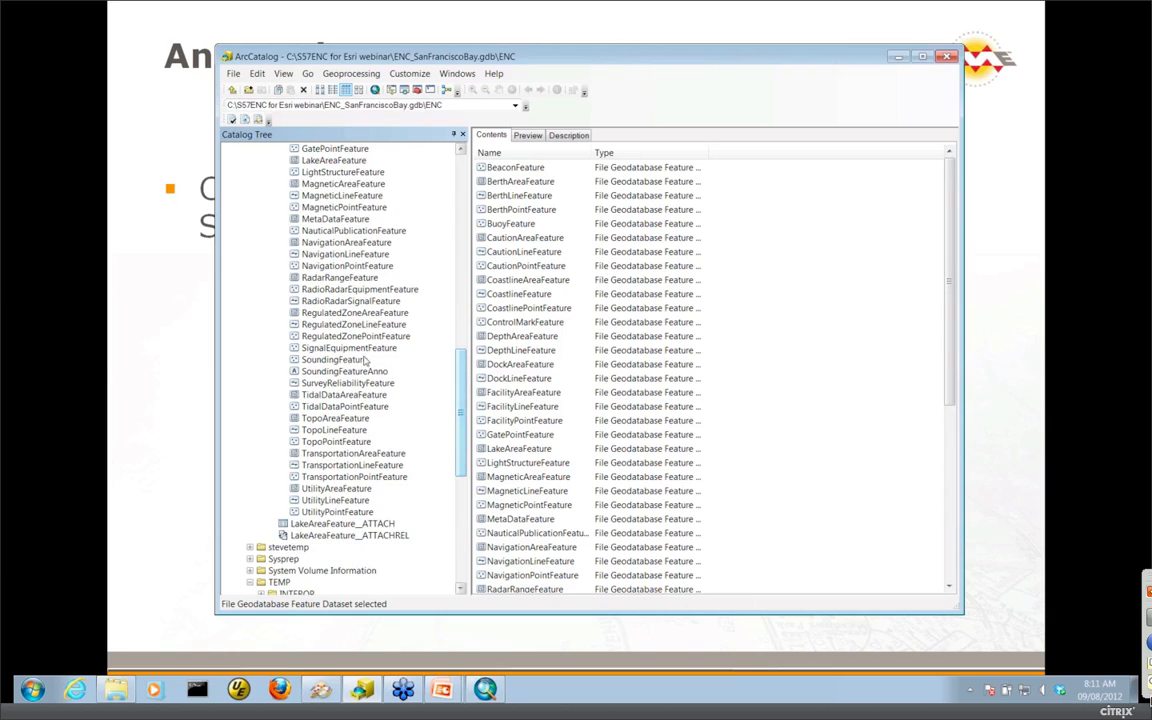
# - Examine the annotation classes and the symbol collection in the SoundingFeatureAnno feature class properties
pyautogui.click(338, 361)
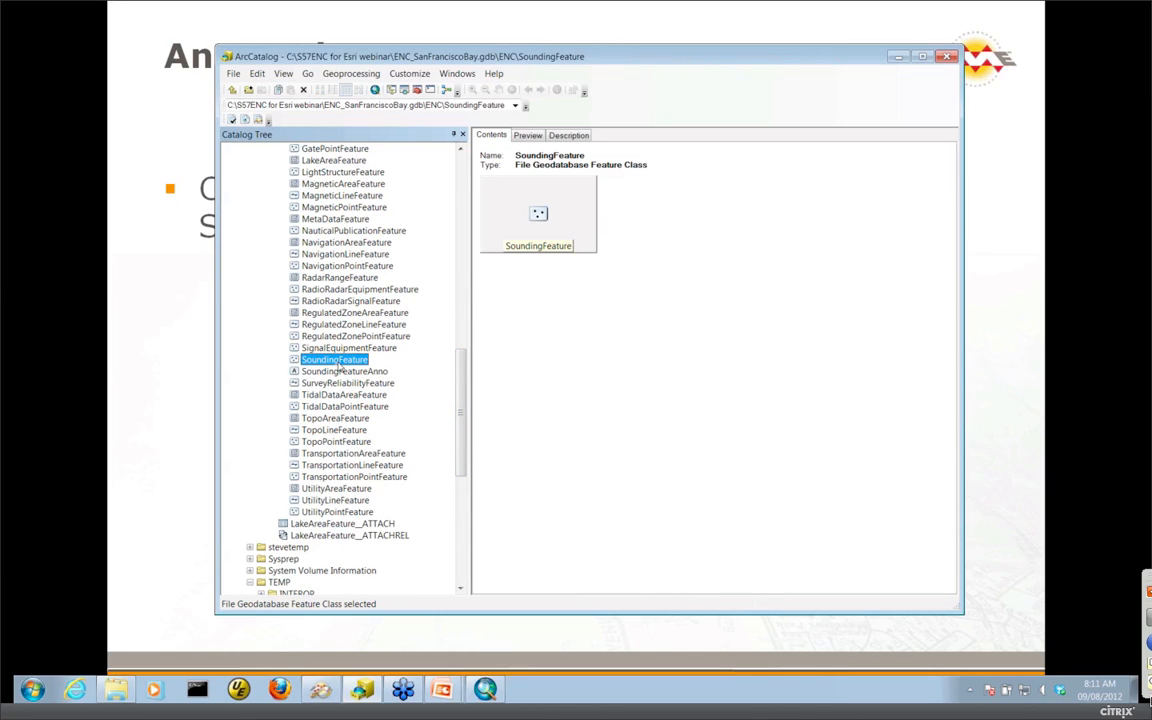
pyautogui.click(340, 372)
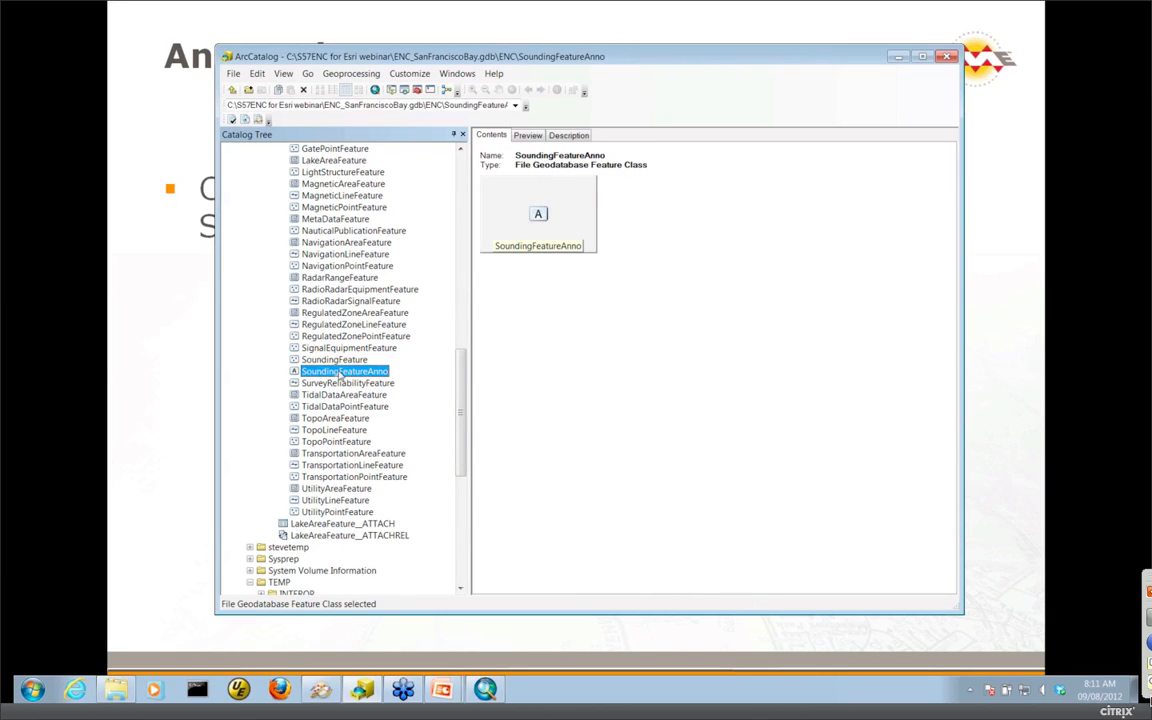
pyautogui.rightClick(340, 374)
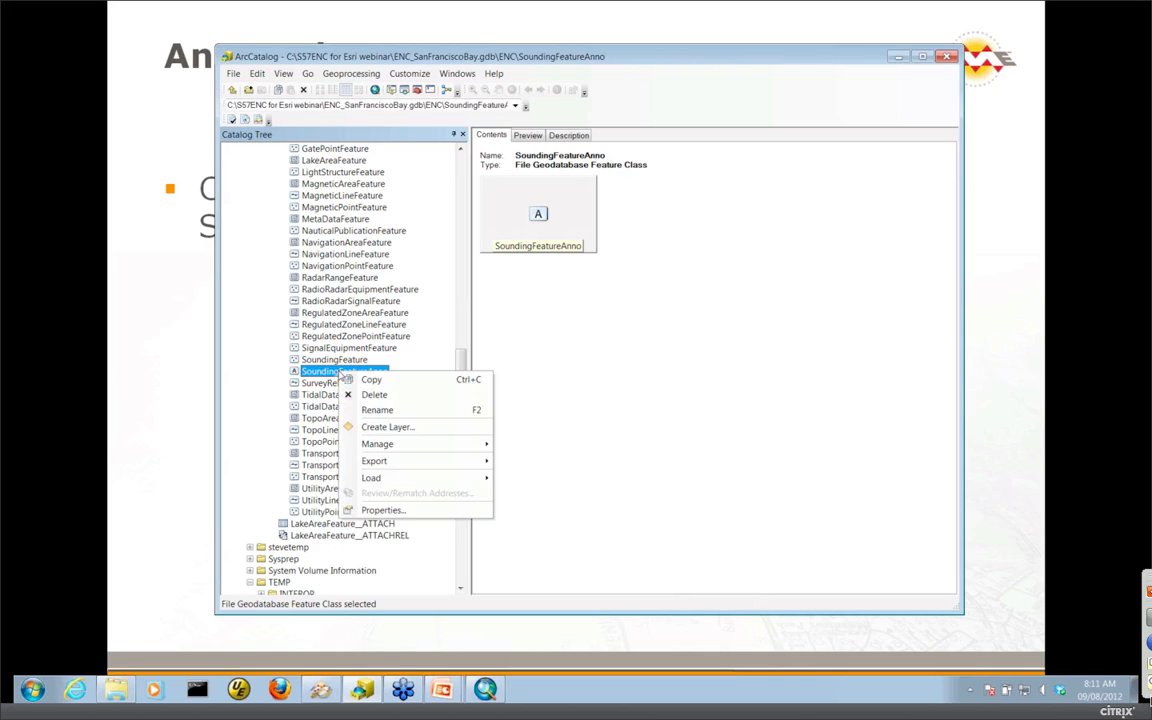
pyautogui.click(372, 511)
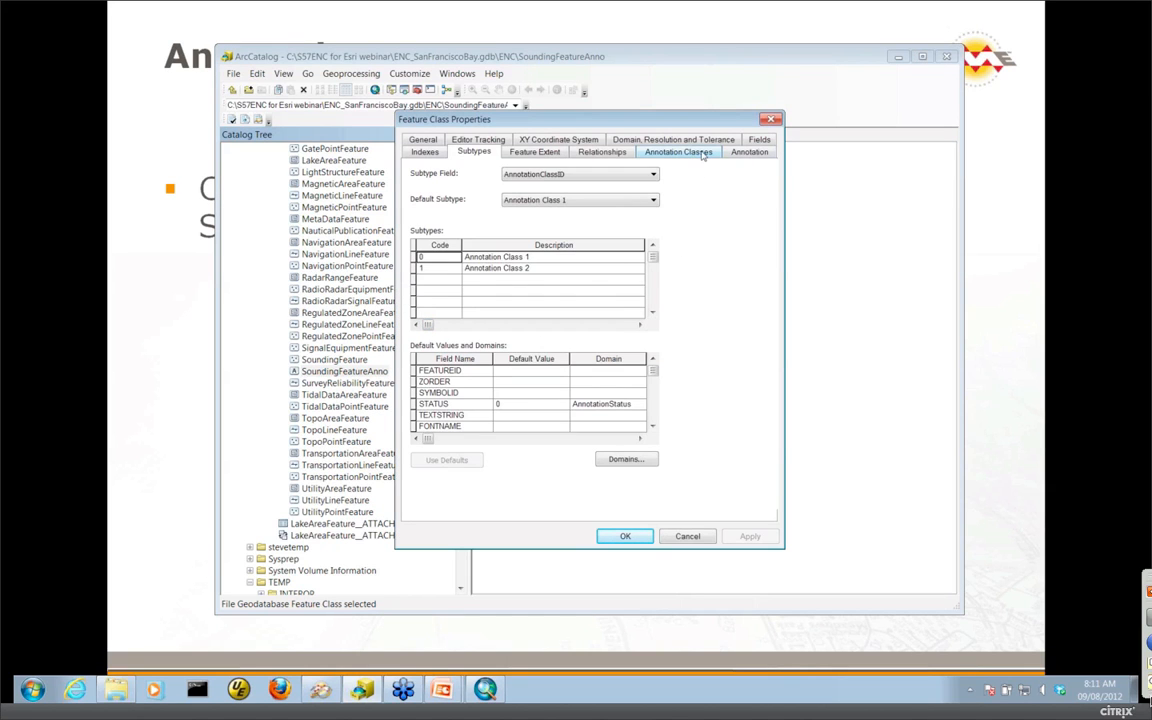
pyautogui.click(680, 152)
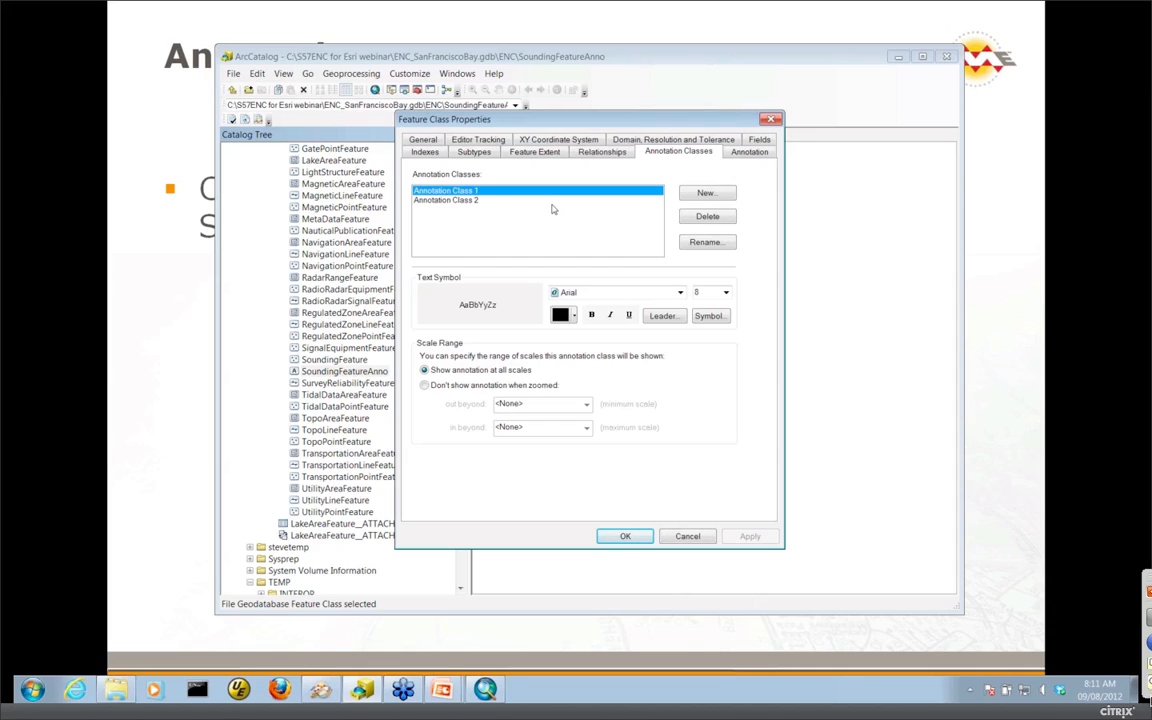
pyautogui.click(477, 201)
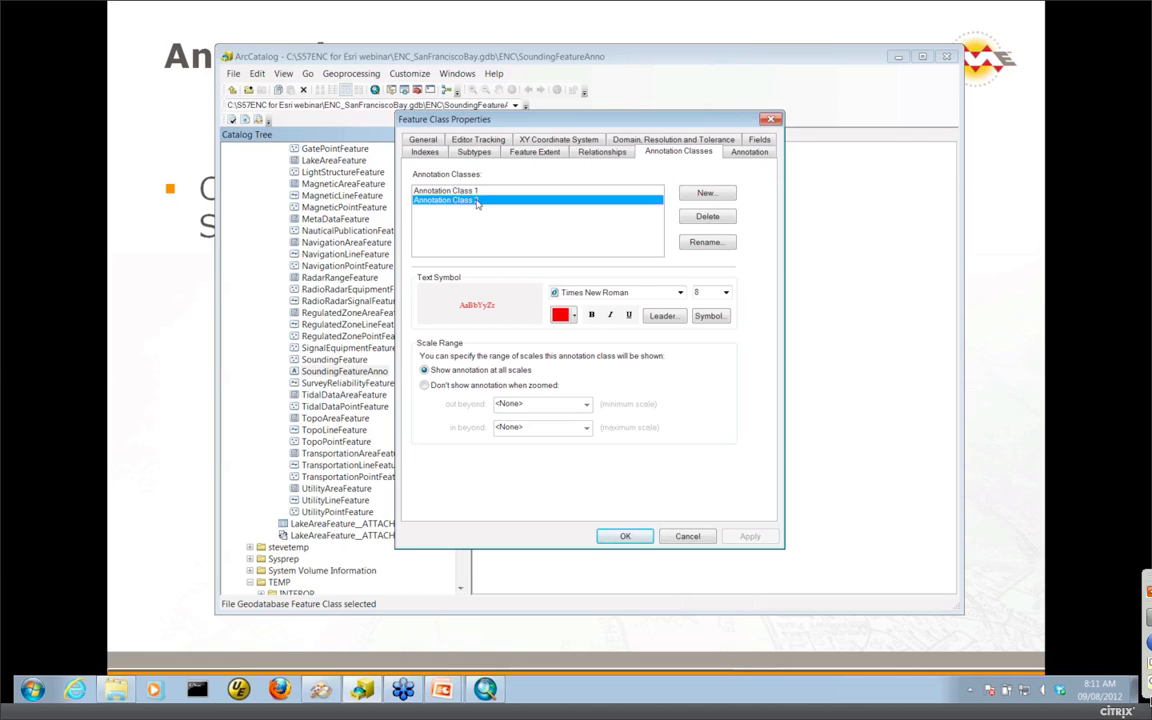
pyautogui.click(758, 154)
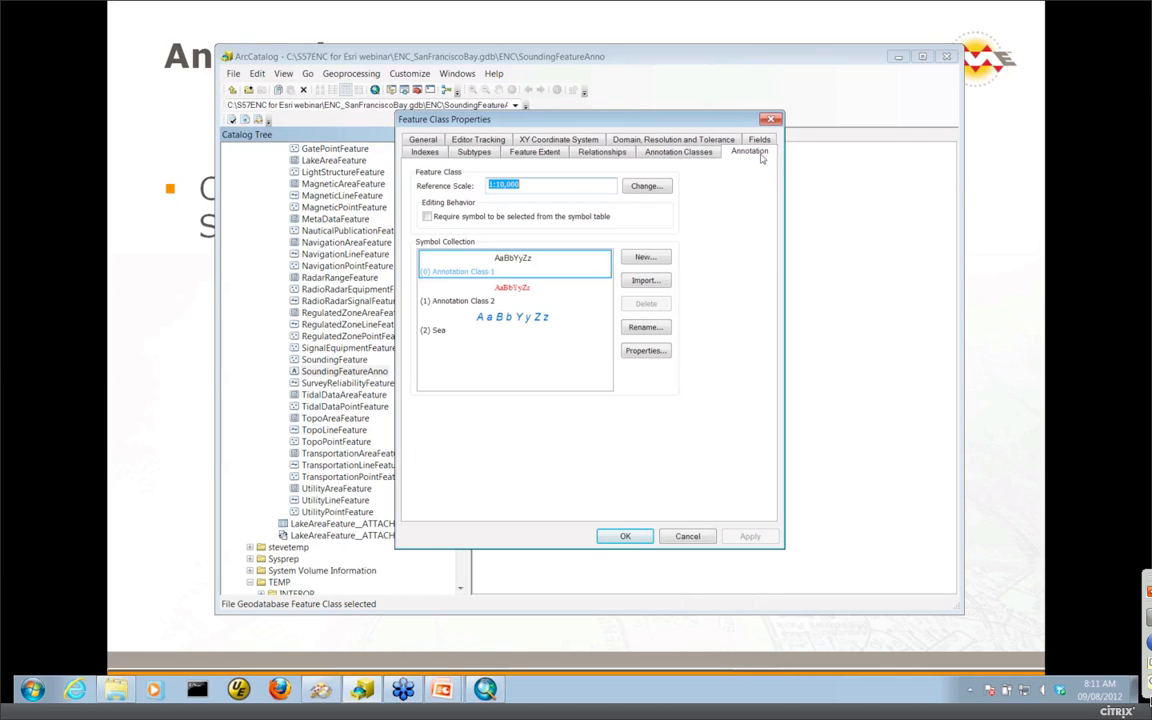
pyautogui.click(519, 328)
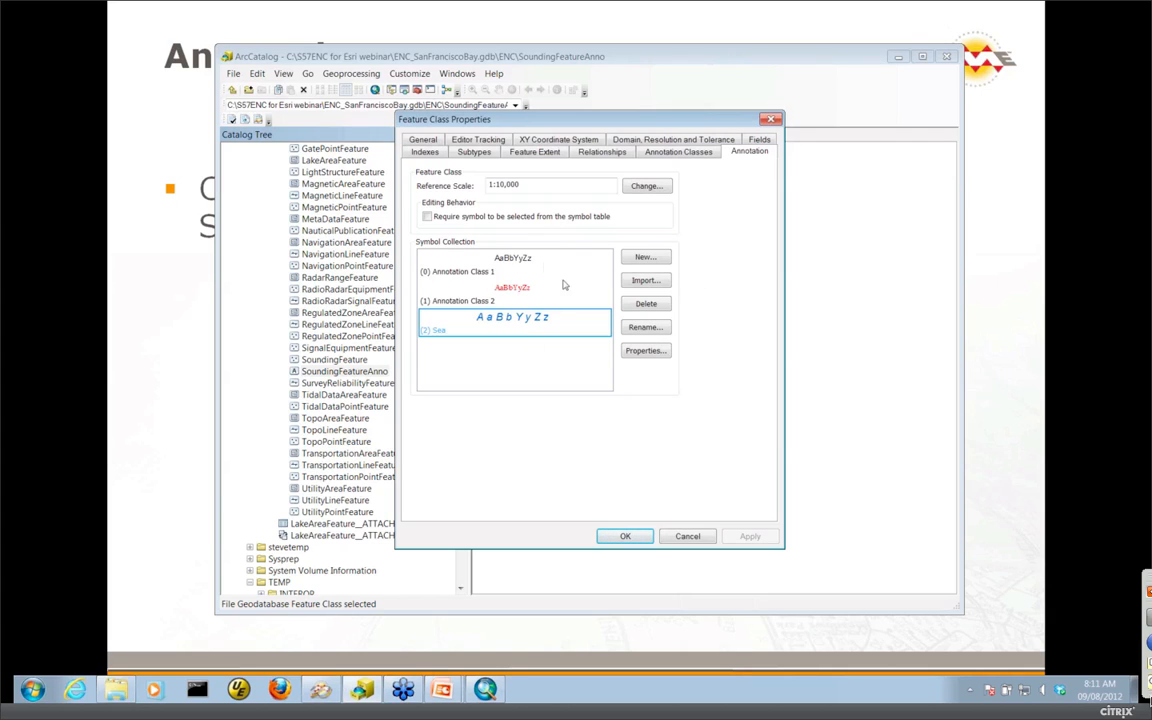
pyautogui.click(686, 537)
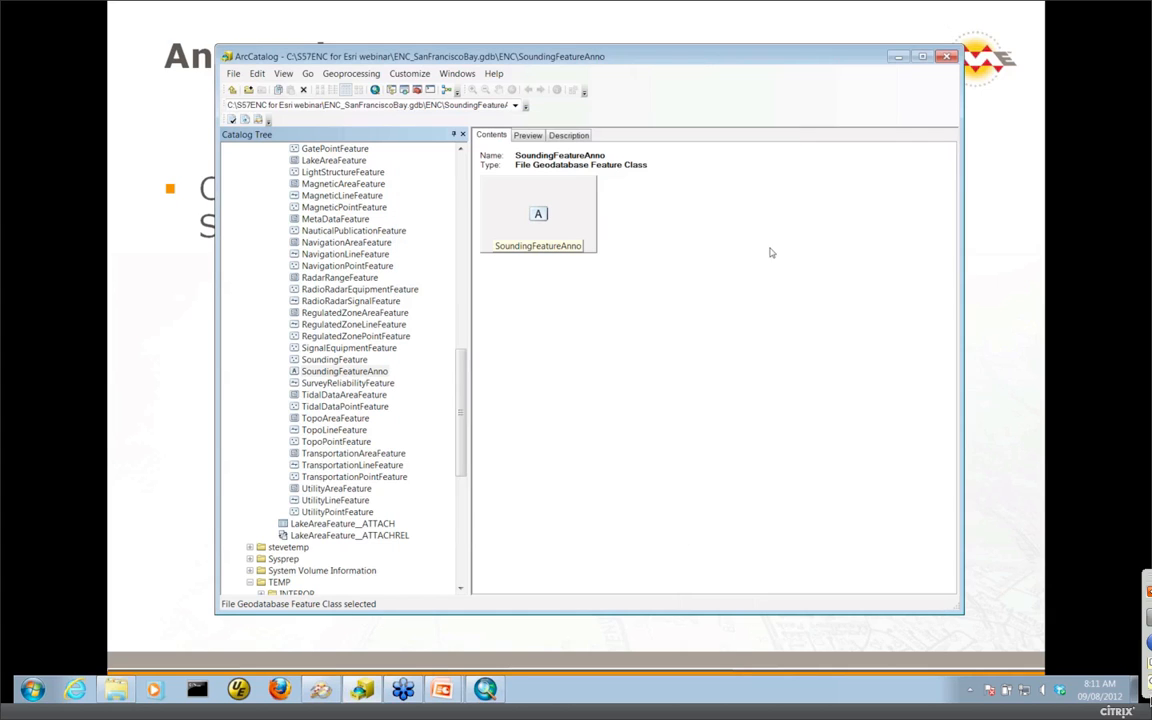
# - Minimize ArcCatalog, launch FME Workbench and create a blank workspace
pyautogui.click(897, 57)
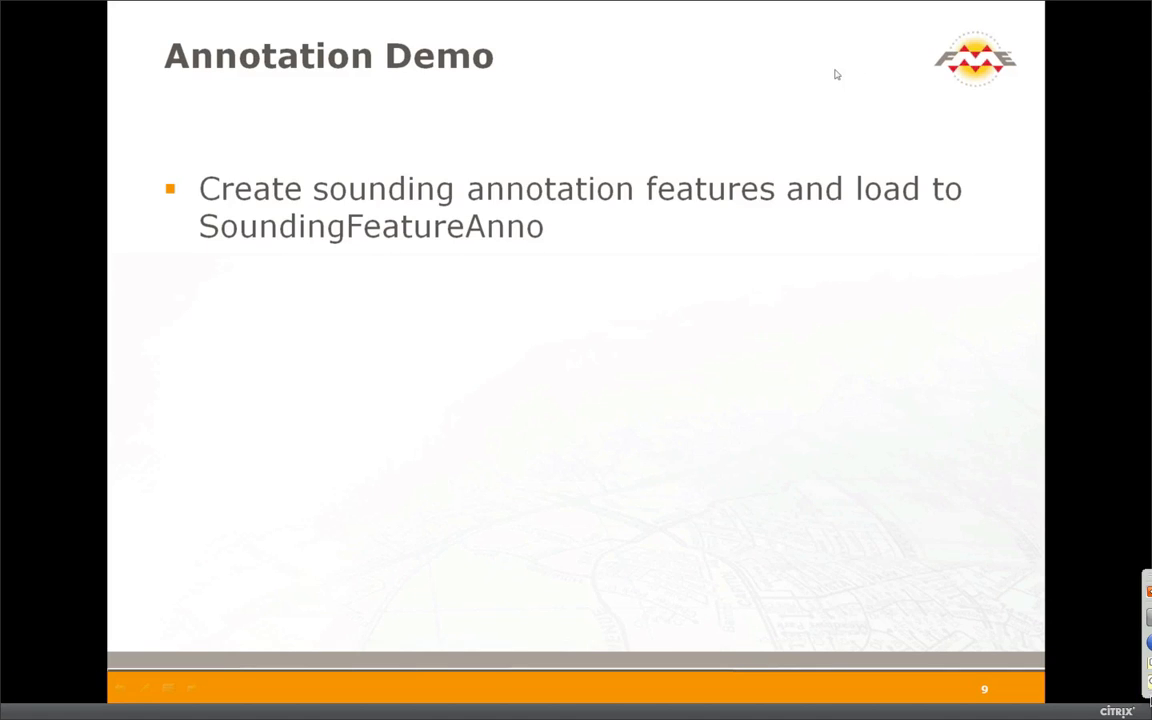
pyautogui.press('super')
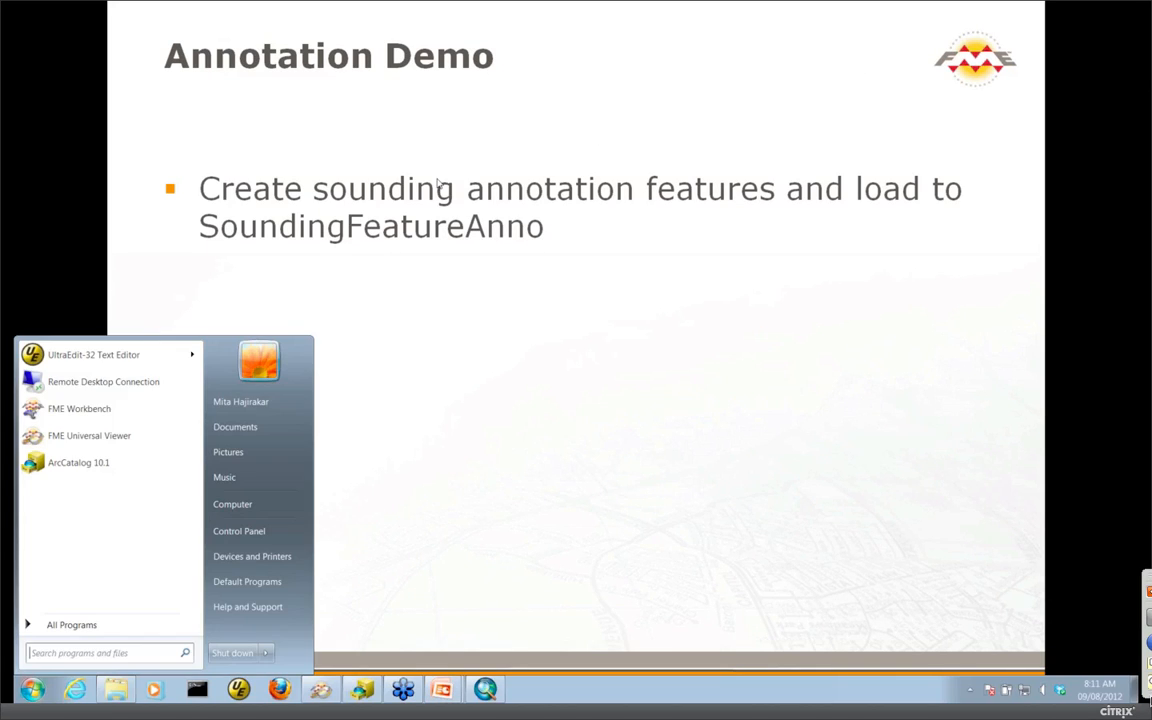
pyautogui.click(69, 410)
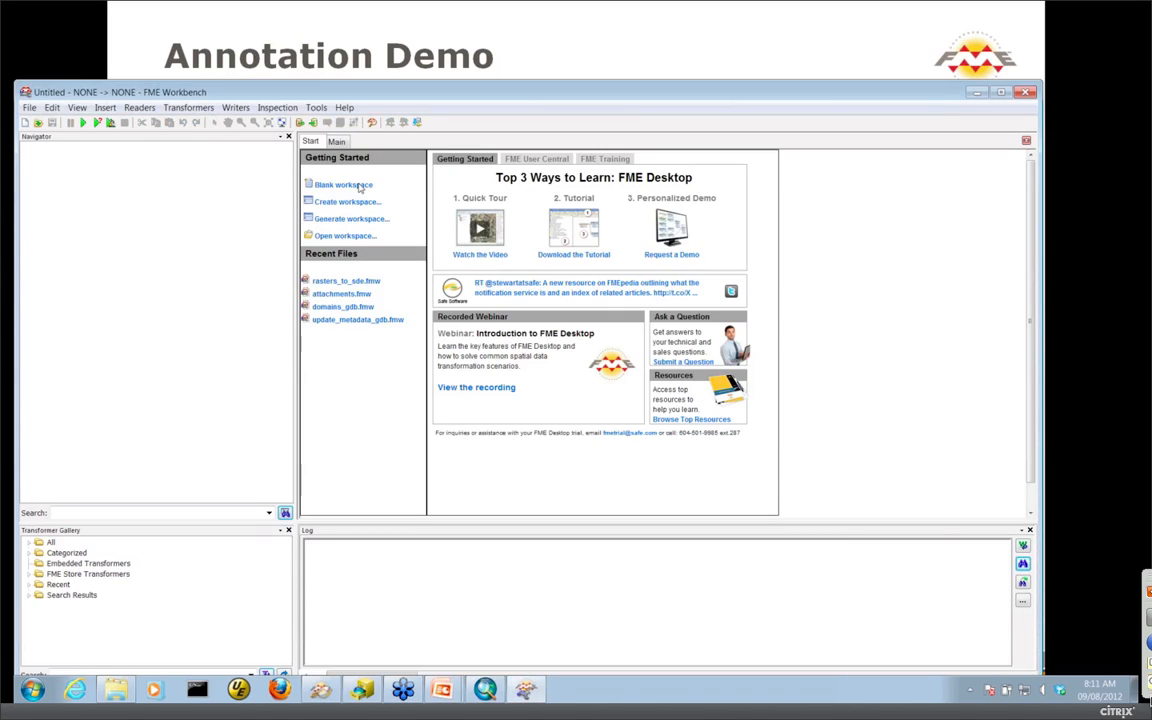
pyautogui.click(358, 185)
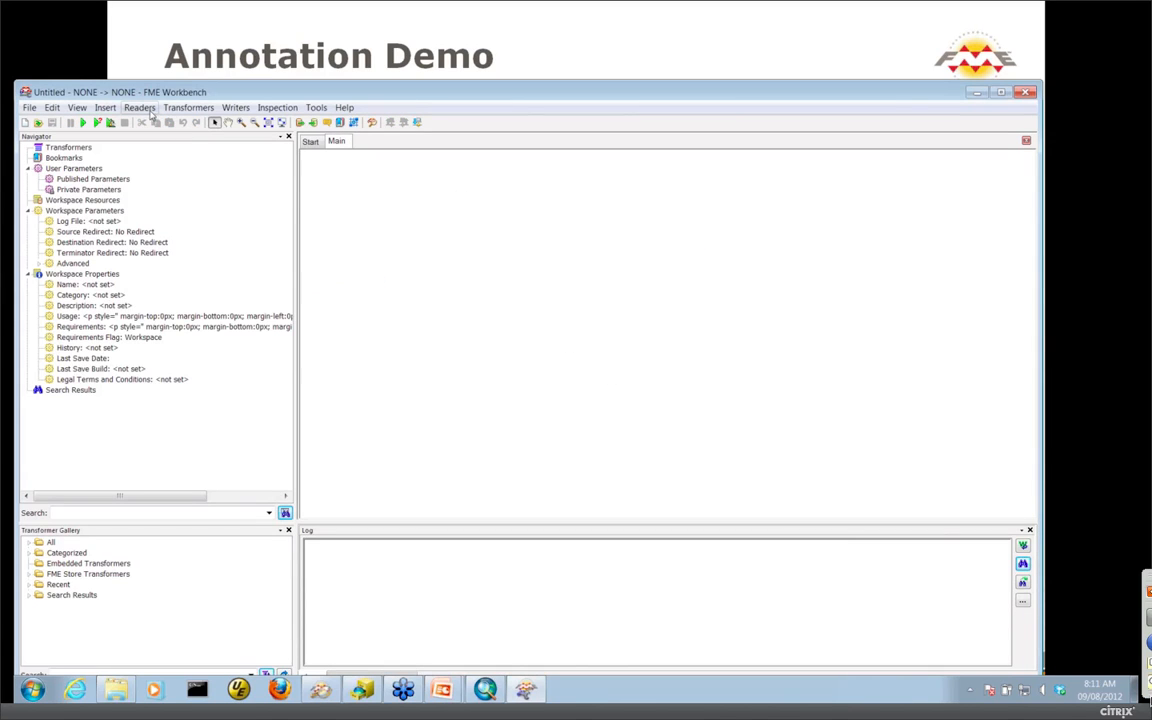
# - Start adding a reader in the S-57 (ENC) Hydrographic Data format
pyautogui.click(148, 109)
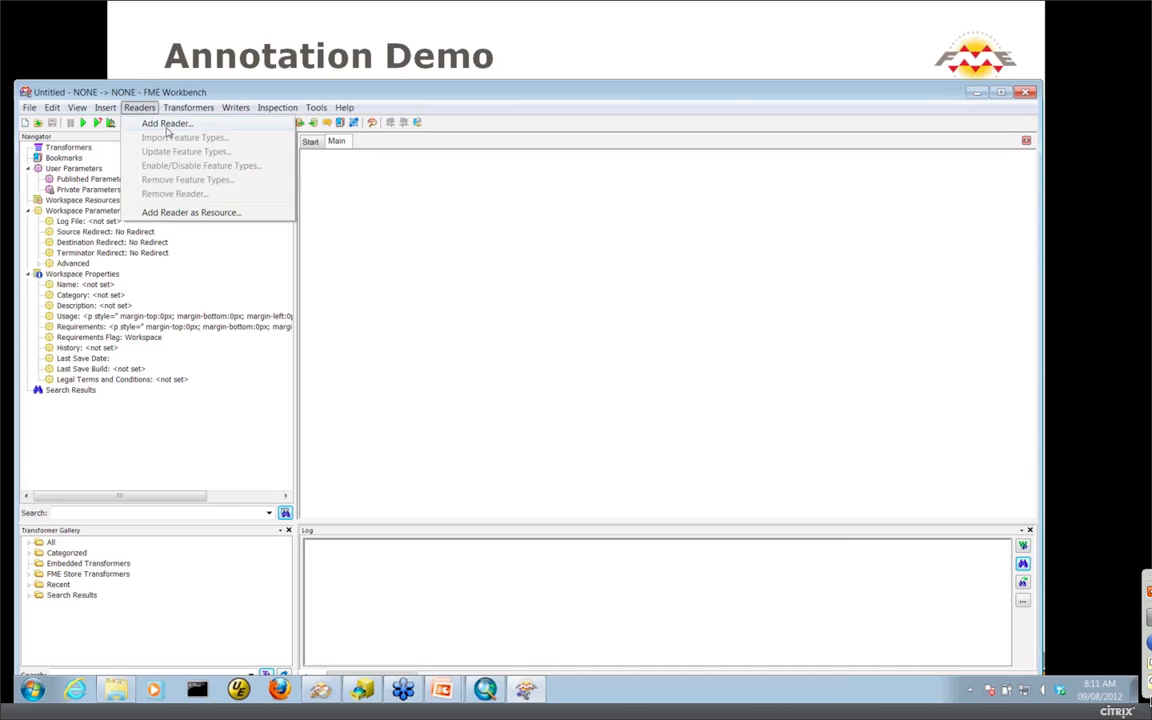
pyautogui.click(154, 121)
pyautogui.write('s-')
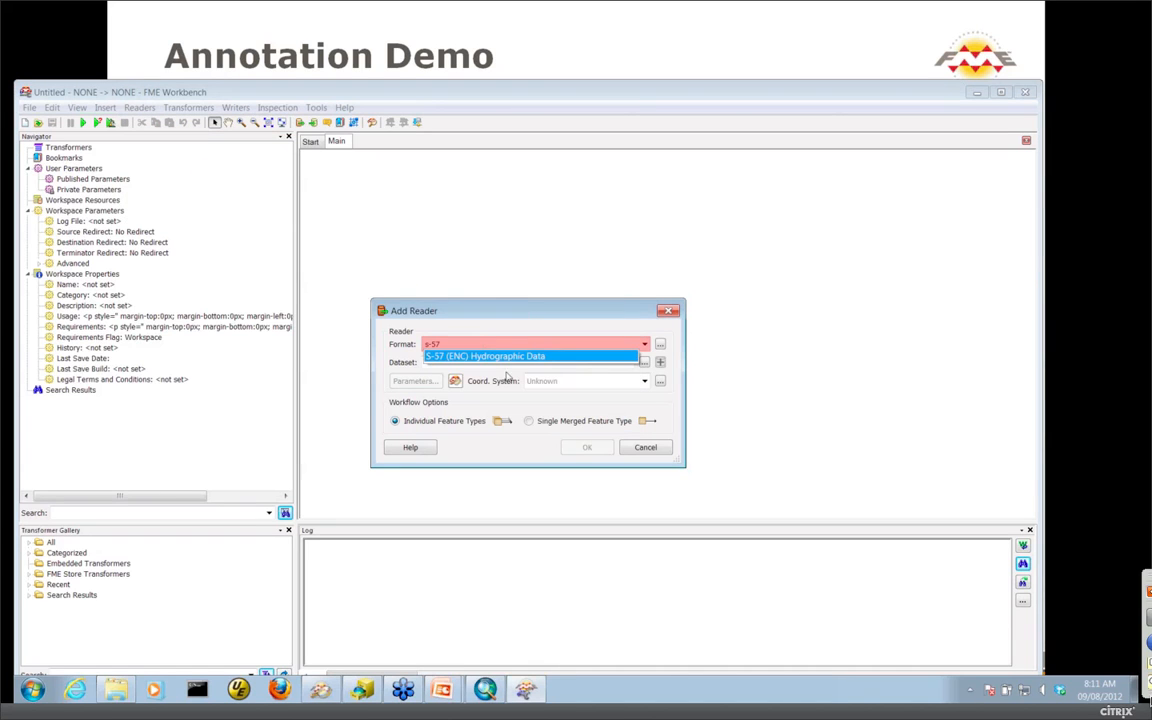
pyautogui.write('57')
pyautogui.press('Tab')
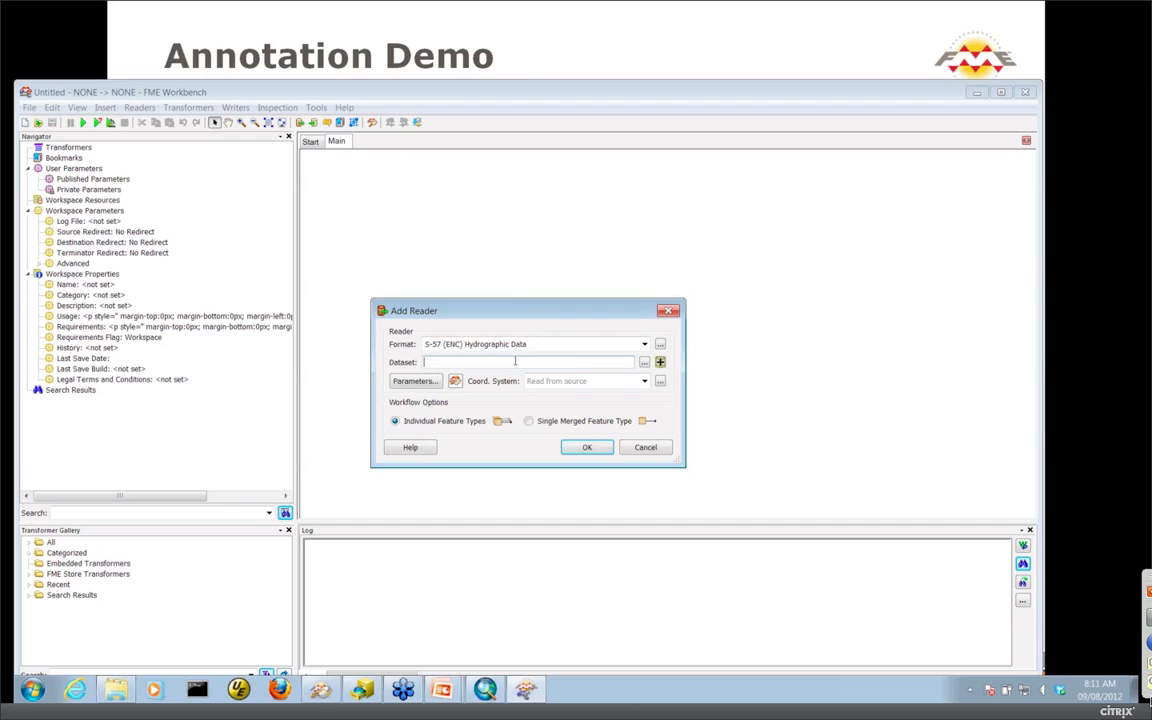
# - Set the reader's dataset to US5CA12M.000 from S57ENC for Esri webinar\sourceENC_SanFrancisco\ENC_ROOT\US5CA12M and add the reader
pyautogui.click(645, 363)
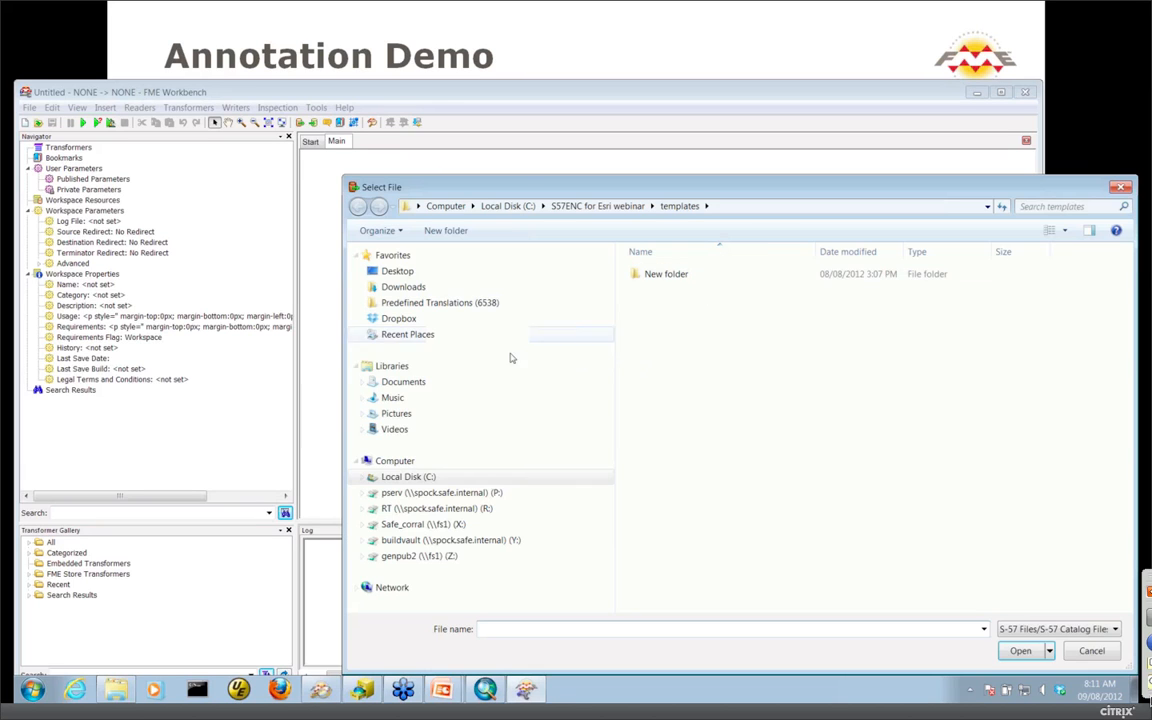
pyautogui.click(430, 478)
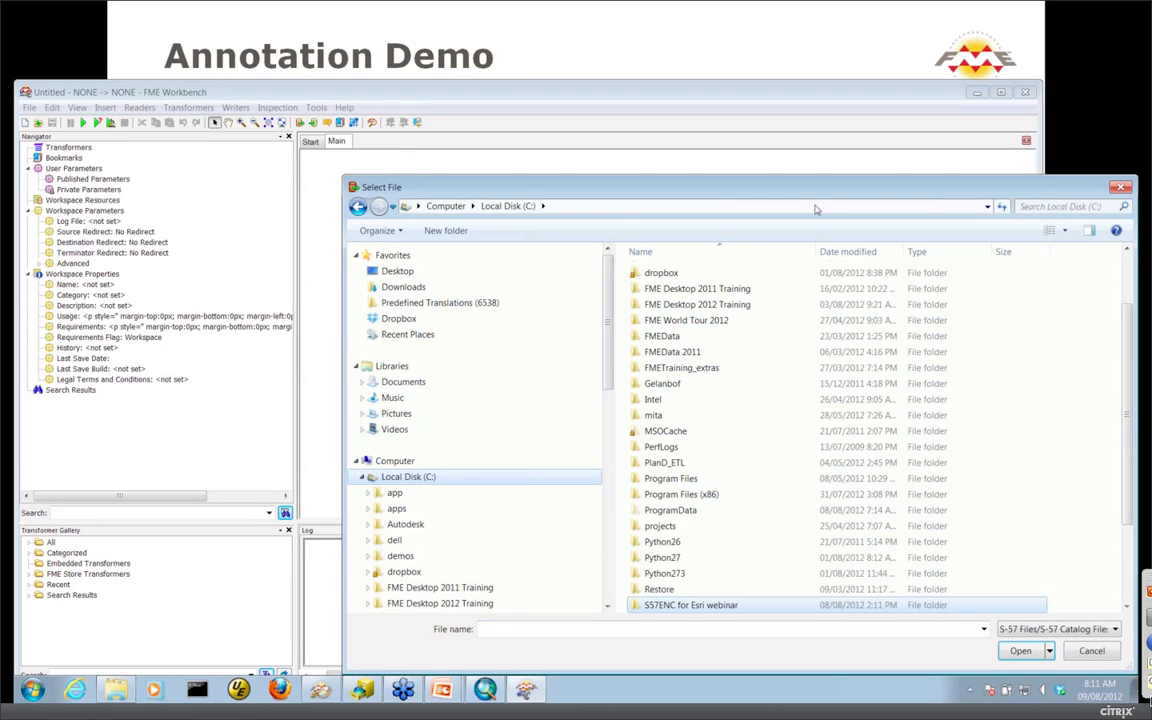
pyautogui.doubleClick(752, 600)
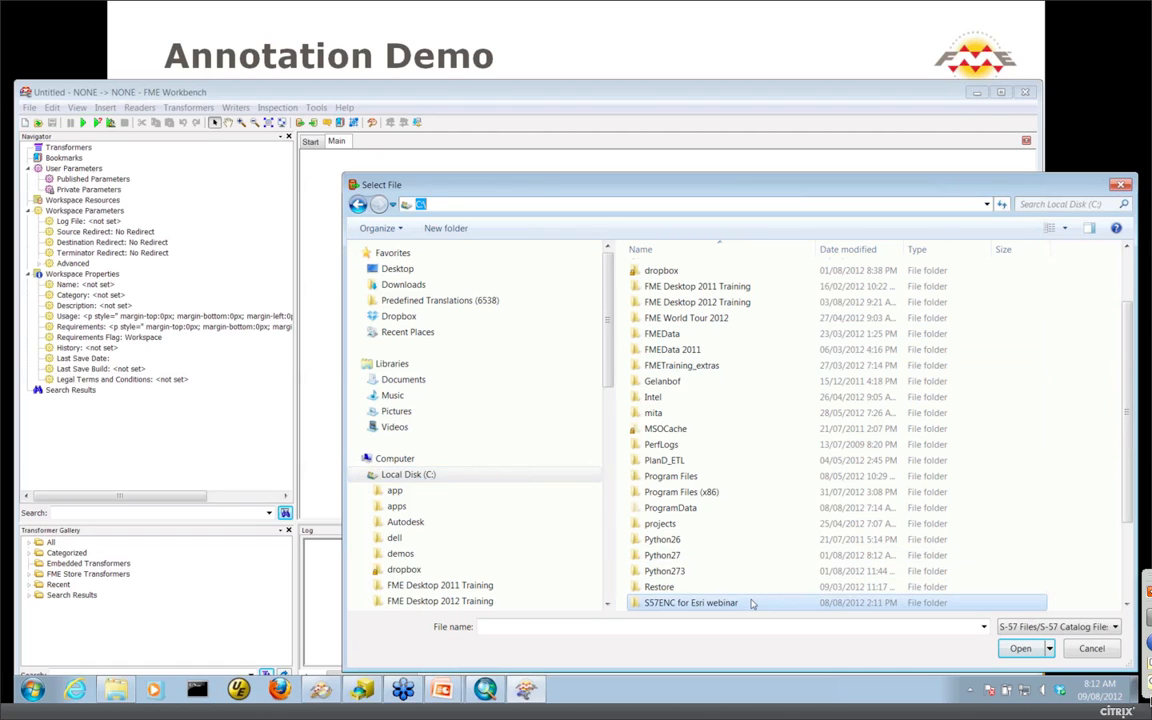
pyautogui.click(667, 306)
pyautogui.doubleClick(667, 306)
pyautogui.doubleClick(660, 273)
pyautogui.doubleClick(661, 289)
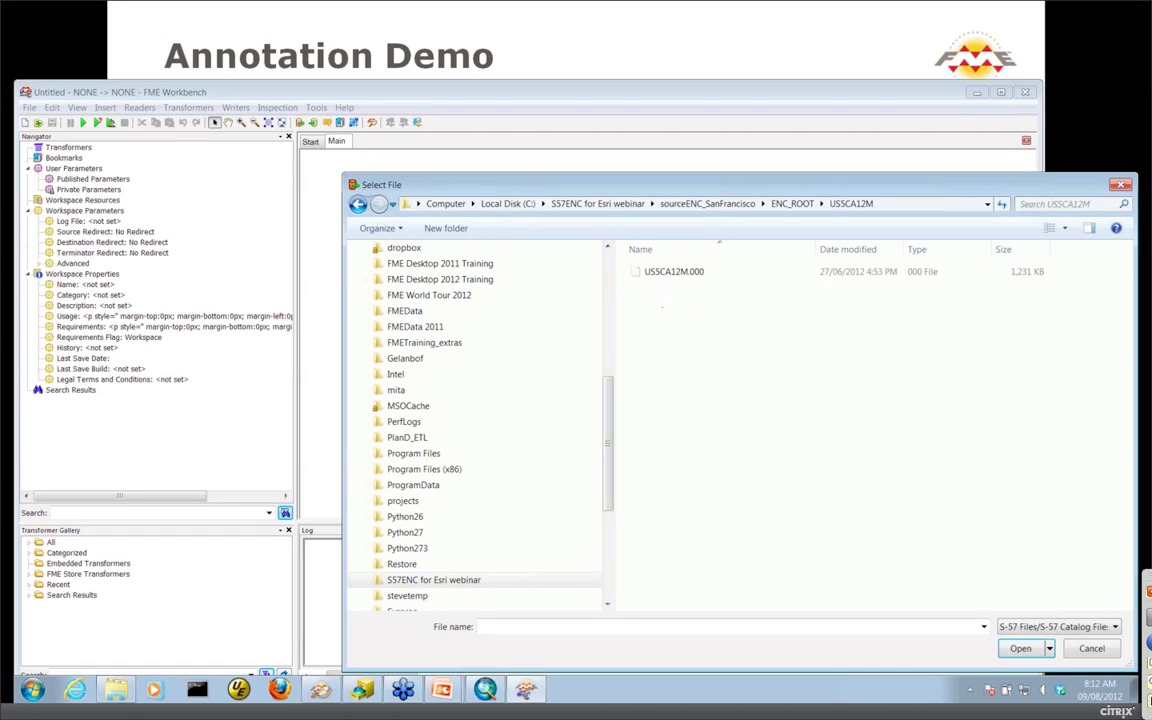
pyautogui.click(672, 272)
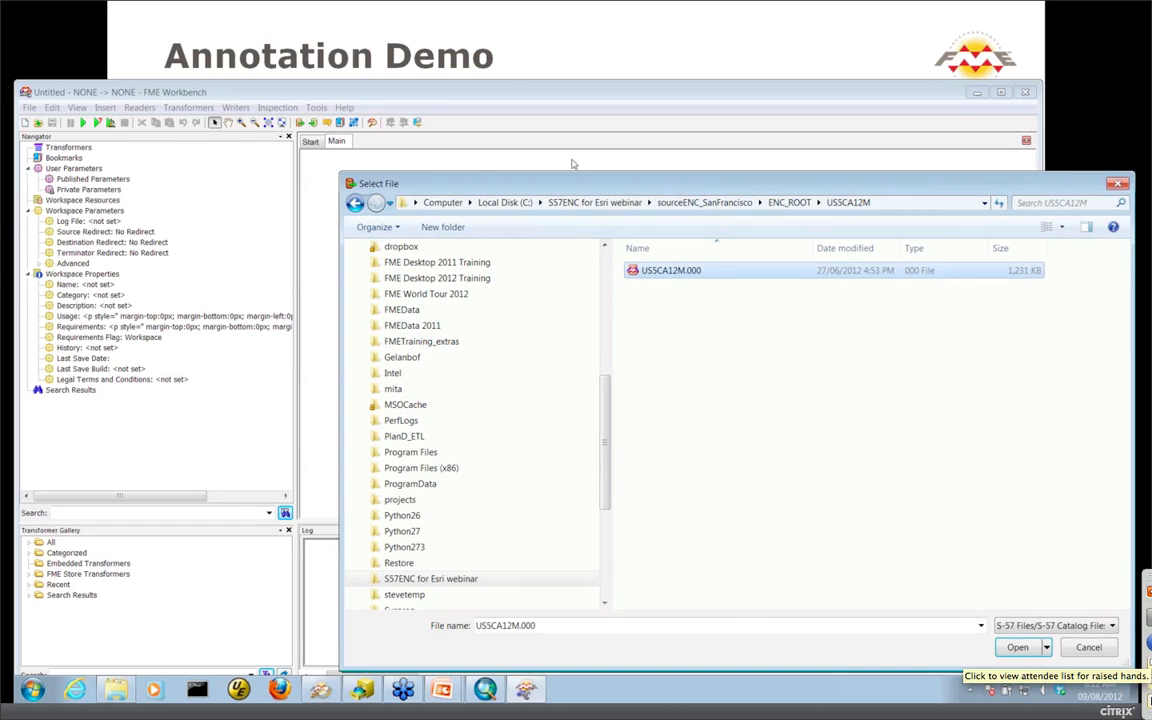
pyautogui.moveTo(675, 193); pyautogui.dragTo(571, 163)
pyautogui.click(916, 618)
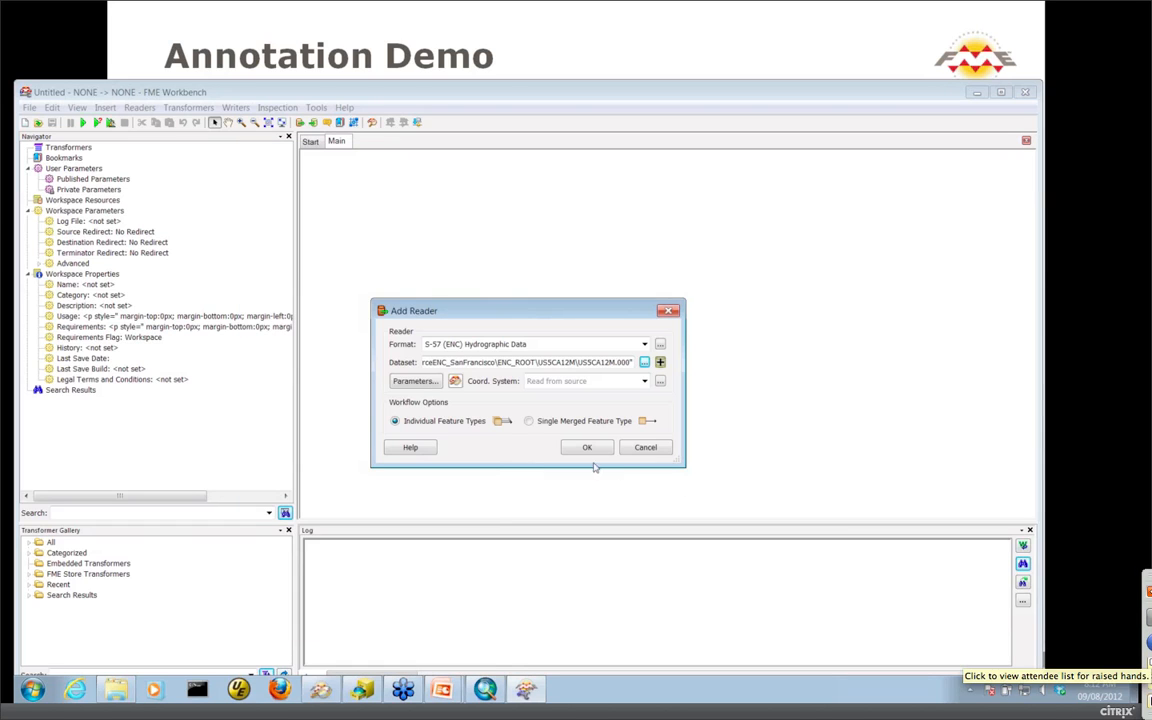
pyautogui.click(588, 447)
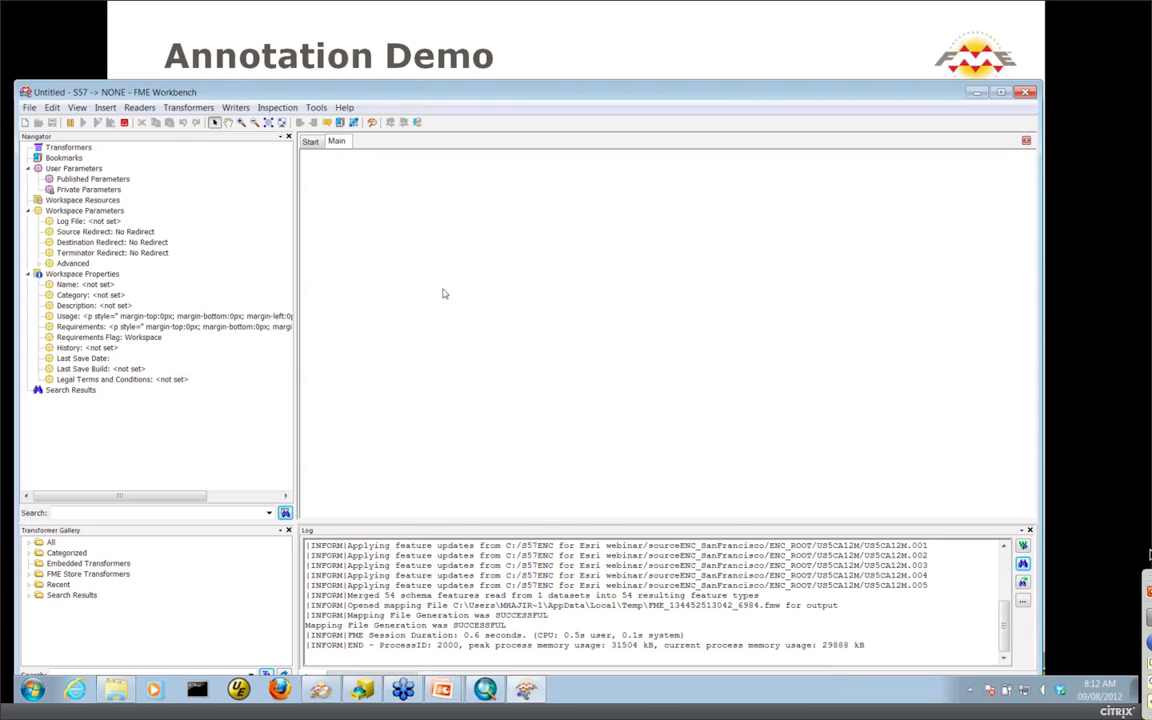
# - Clear all feature types and import only SOUNDG from the S-57 dataset
pyautogui.moveTo(670, 293); pyautogui.dragTo(665, 446)
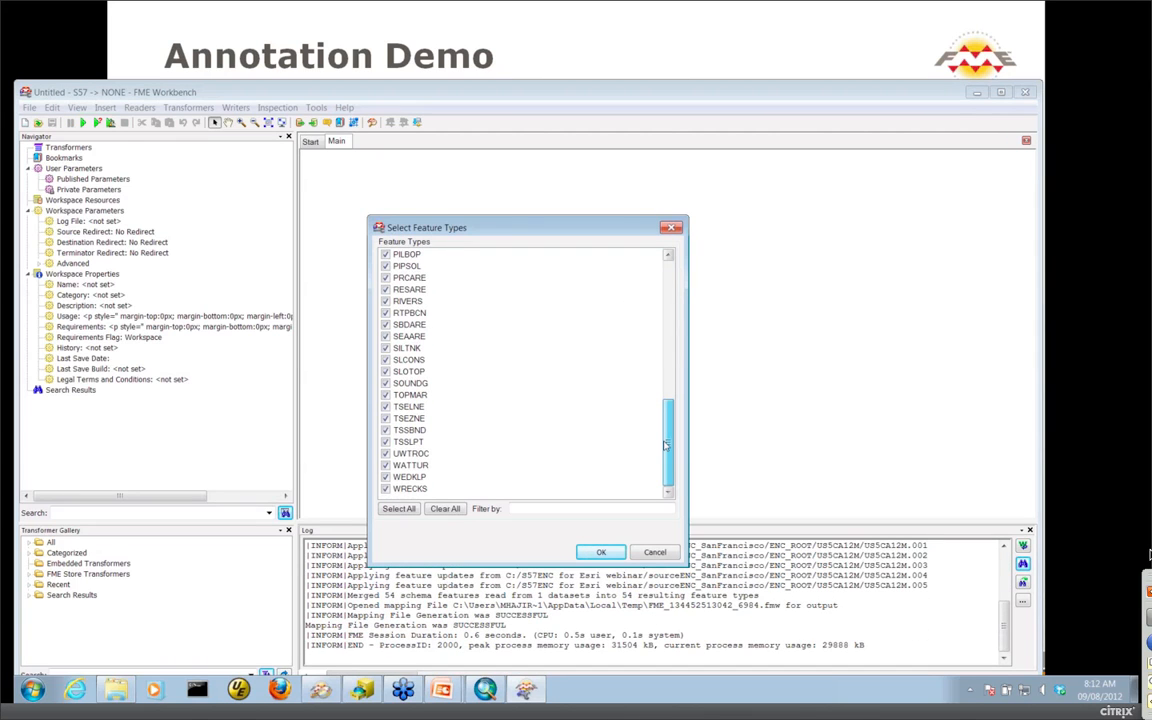
pyautogui.click(445, 509)
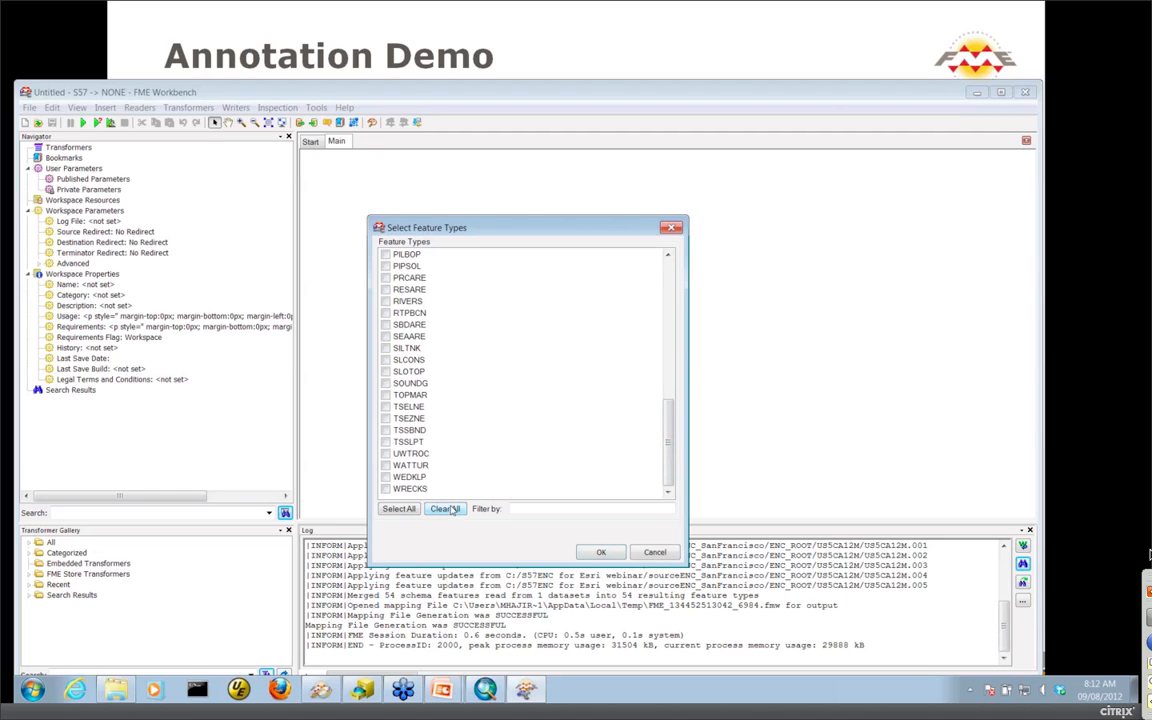
pyautogui.click(400, 384)
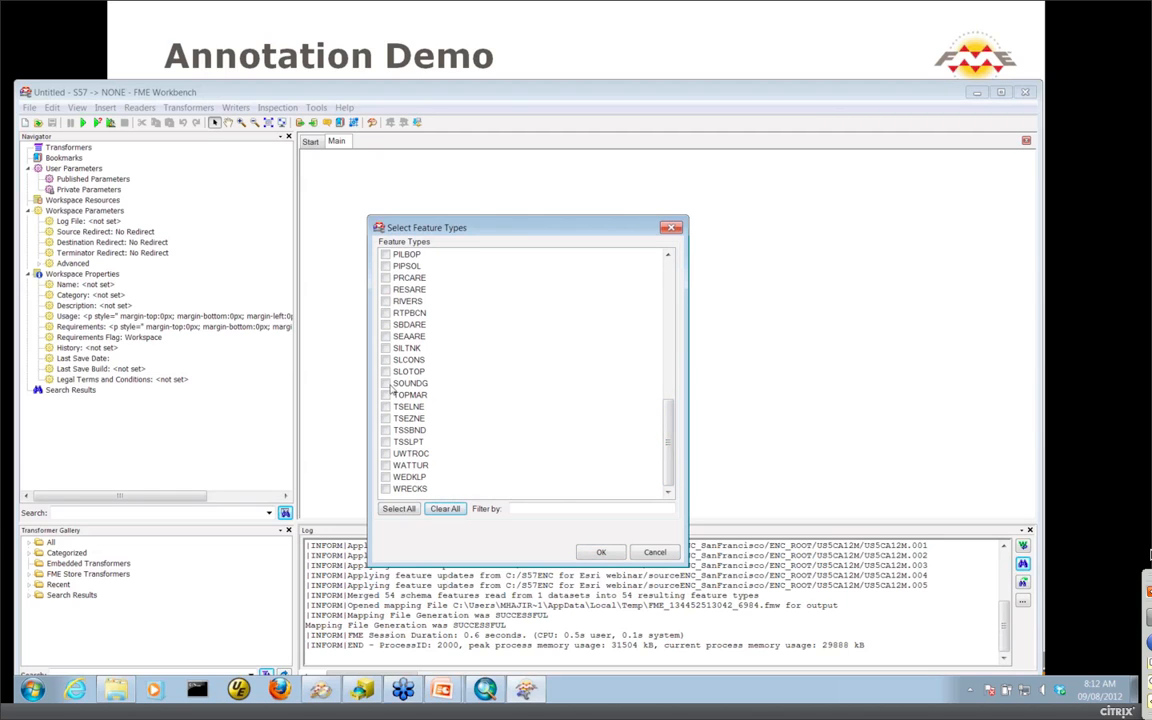
pyautogui.click(592, 554)
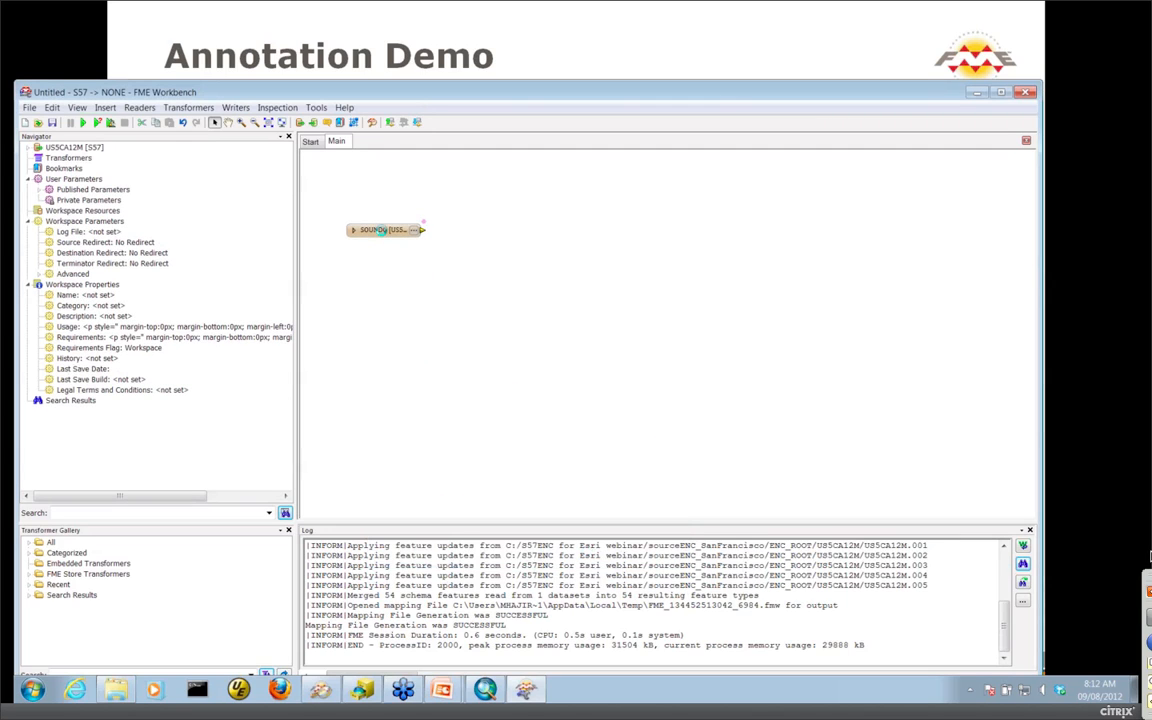
# - Start adding a writer in the Esri Geodatabase (File Geodatabase ArcObjects) format
pyautogui.click(238, 108)
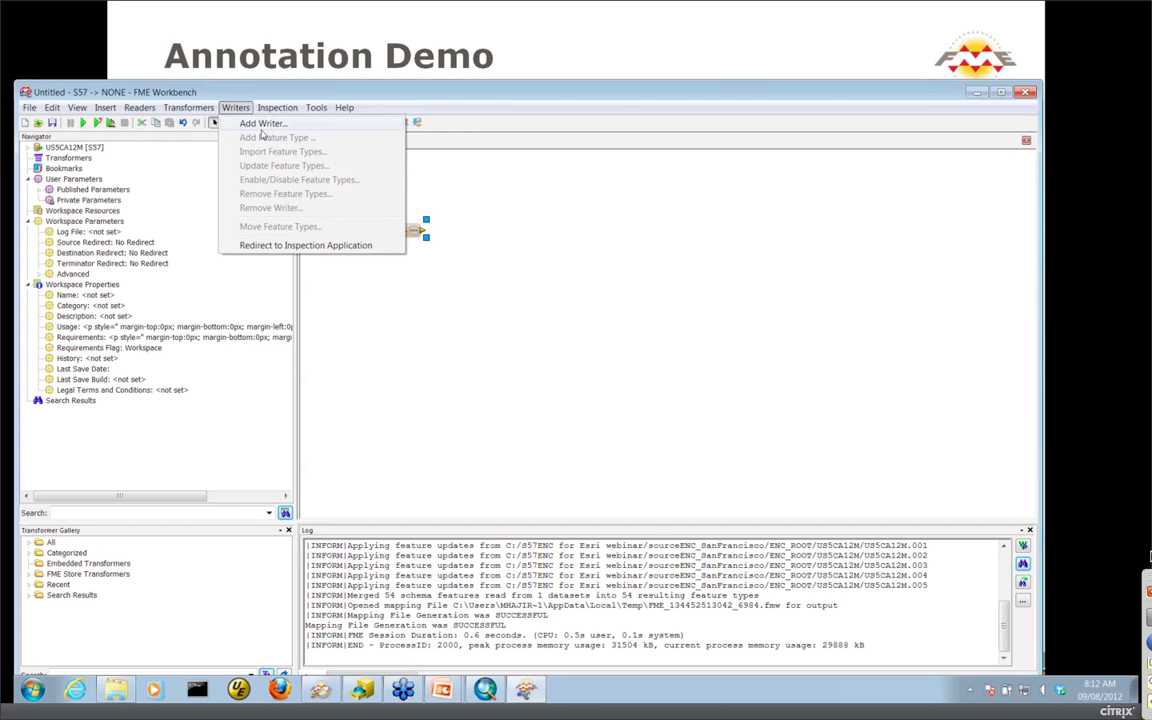
pyautogui.click(262, 124)
pyautogui.write('es')
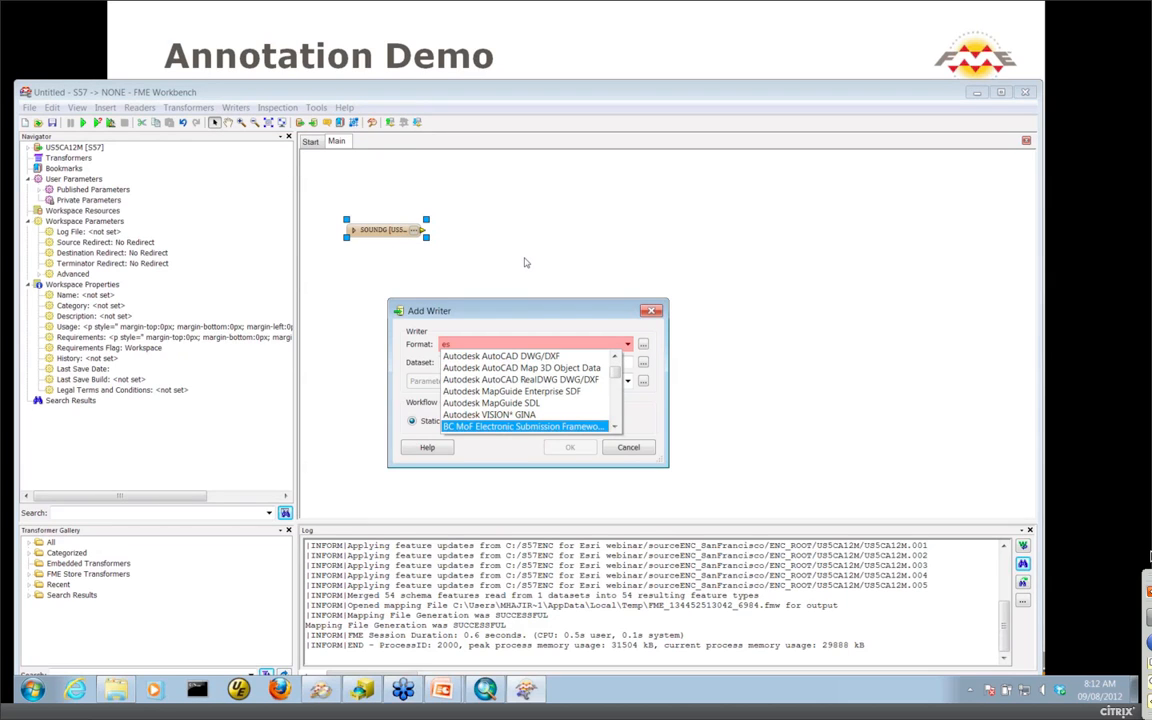
pyautogui.press('BackSpace')
pyautogui.press('BackSpace')
pyautogui.write('geod')
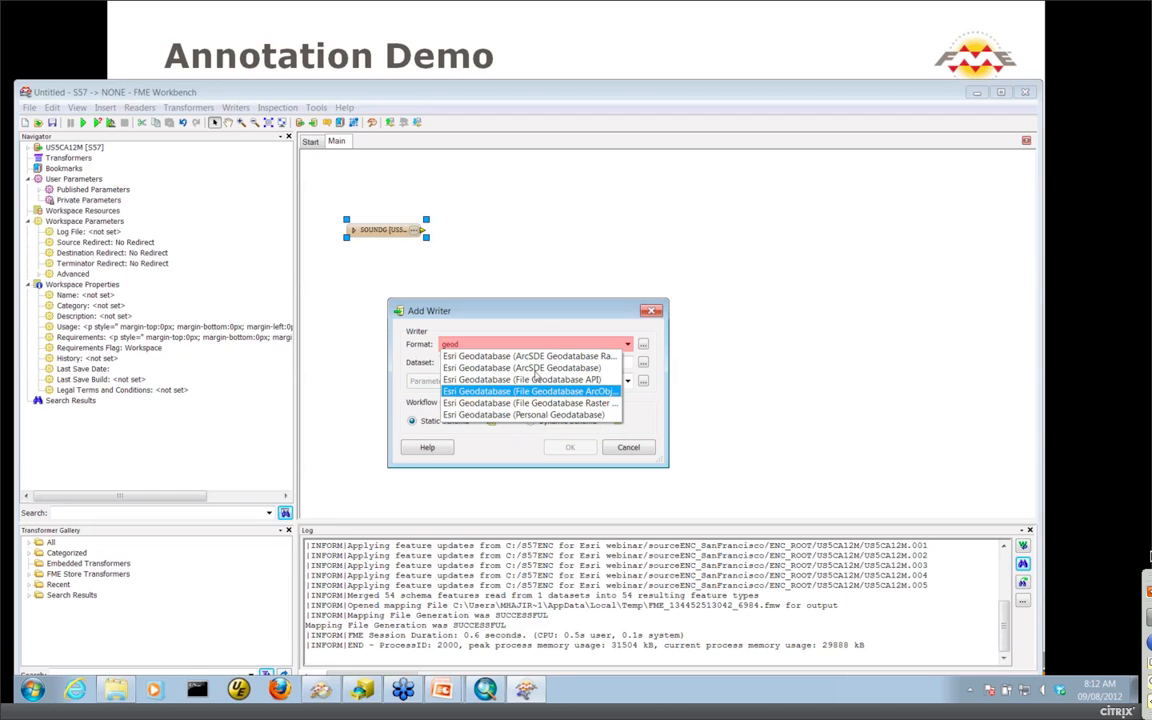
pyautogui.click(538, 392)
# - Set the writer's dataset to ENC_SanFranciscoBay.gdb in the S57ENC for Esri webinar folder and add the writer with a static schema
pyautogui.click(643, 362)
pyautogui.click(589, 265)
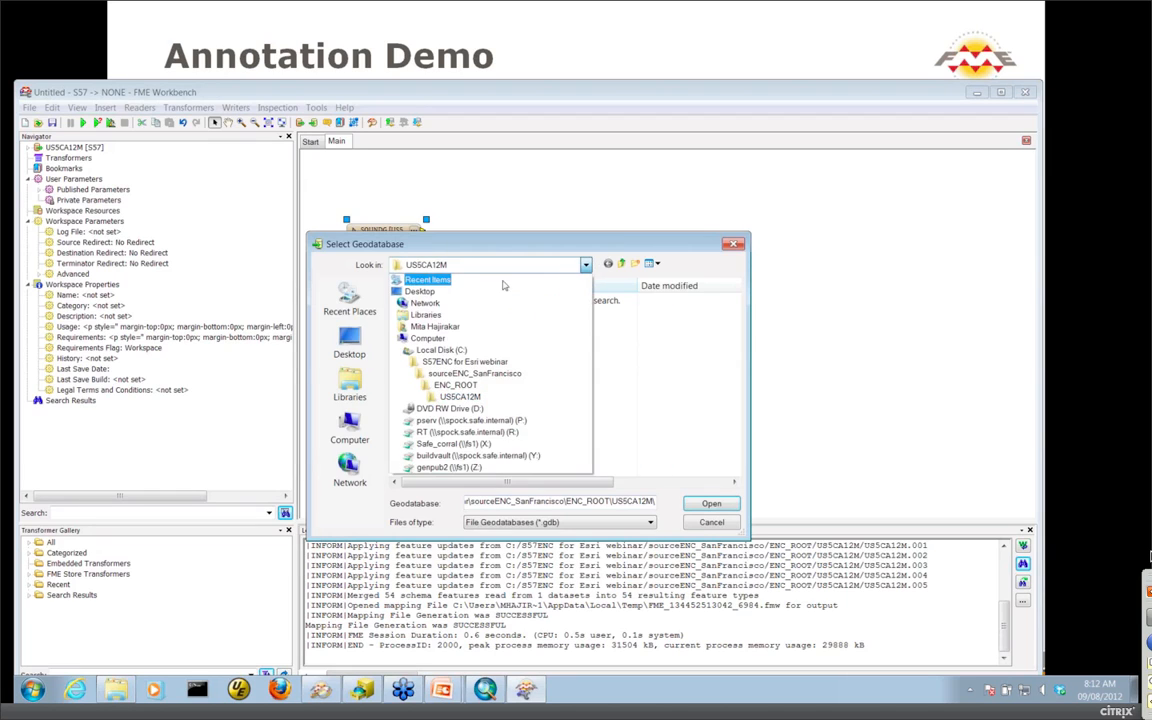
pyautogui.click(430, 330)
pyautogui.click(456, 300)
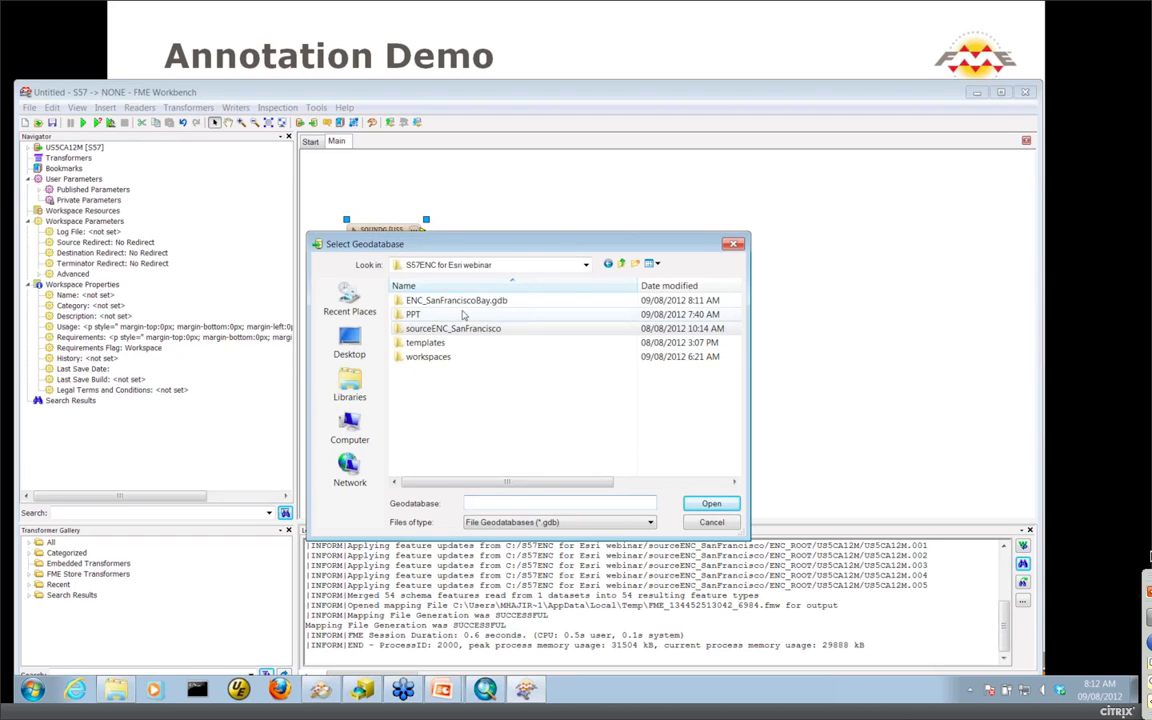
pyautogui.doubleClick(456, 300)
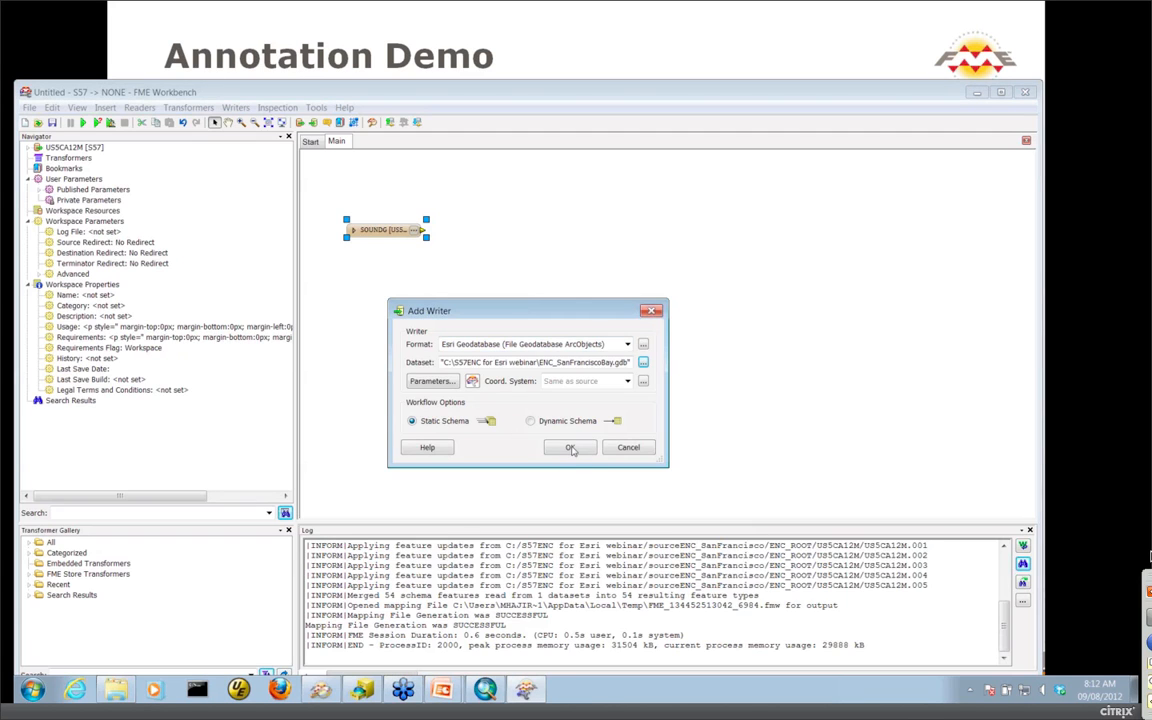
pyautogui.click(571, 448)
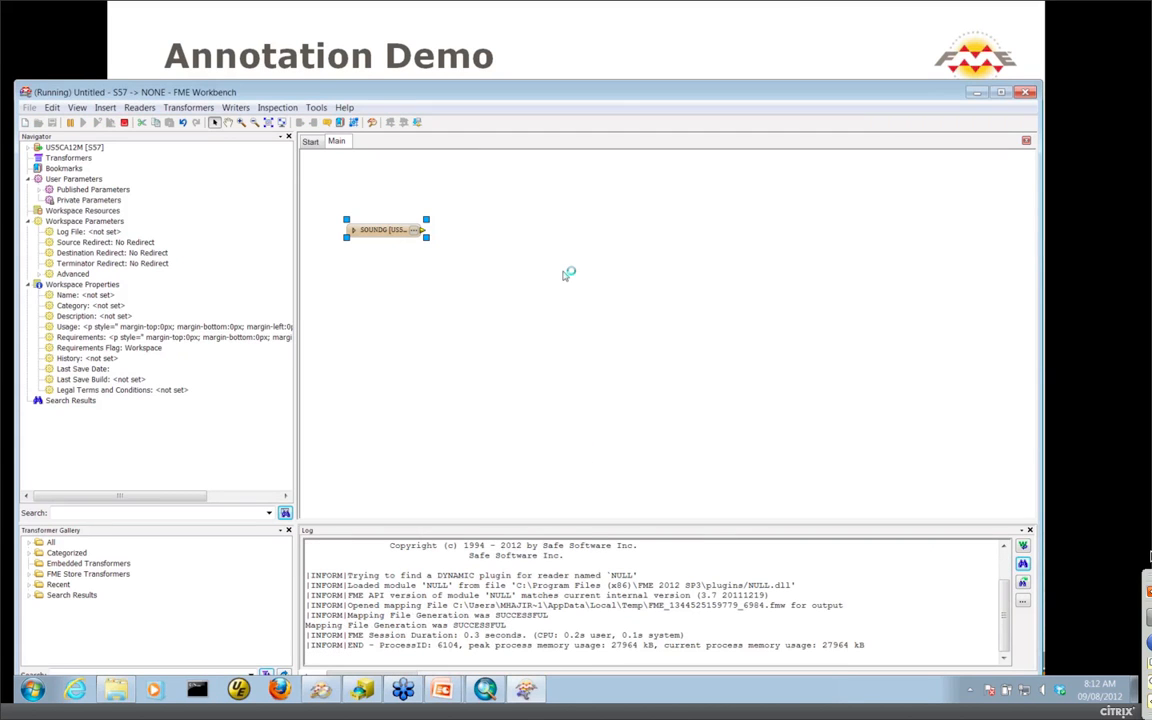
pyautogui.moveTo(560, 331); pyautogui.dragTo(555, 307)
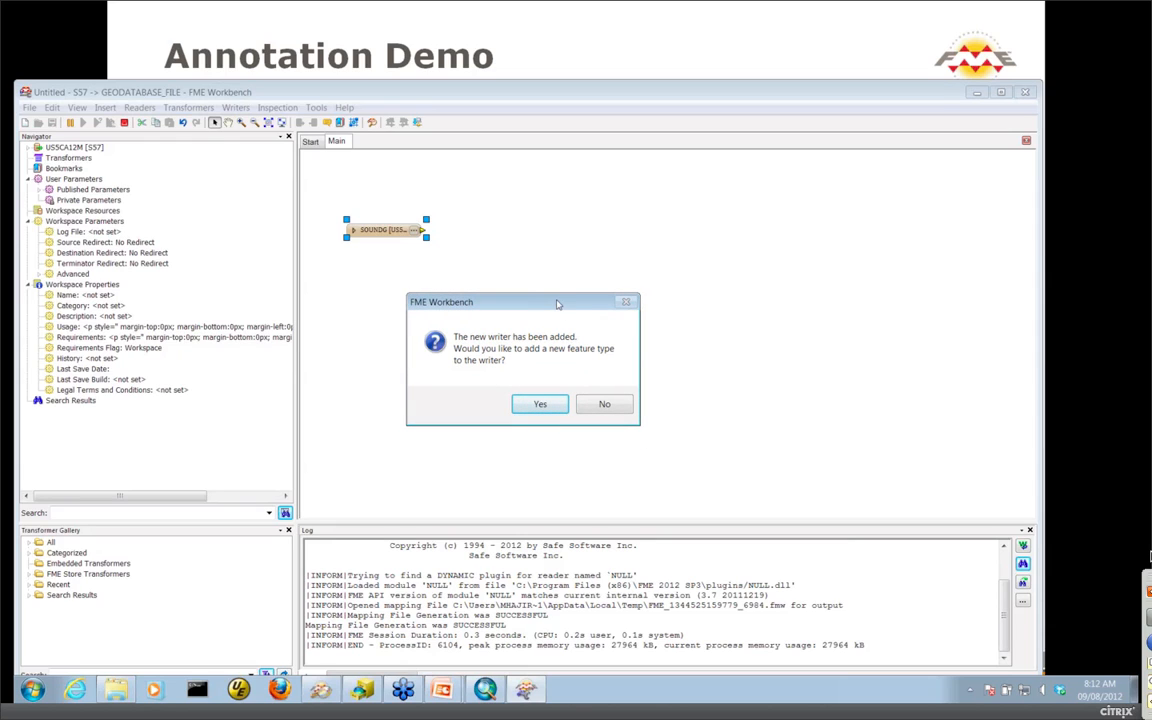
# - Decline adding a new feature type and open the geodatabase's table list for importing writer feature types
pyautogui.click(602, 404)
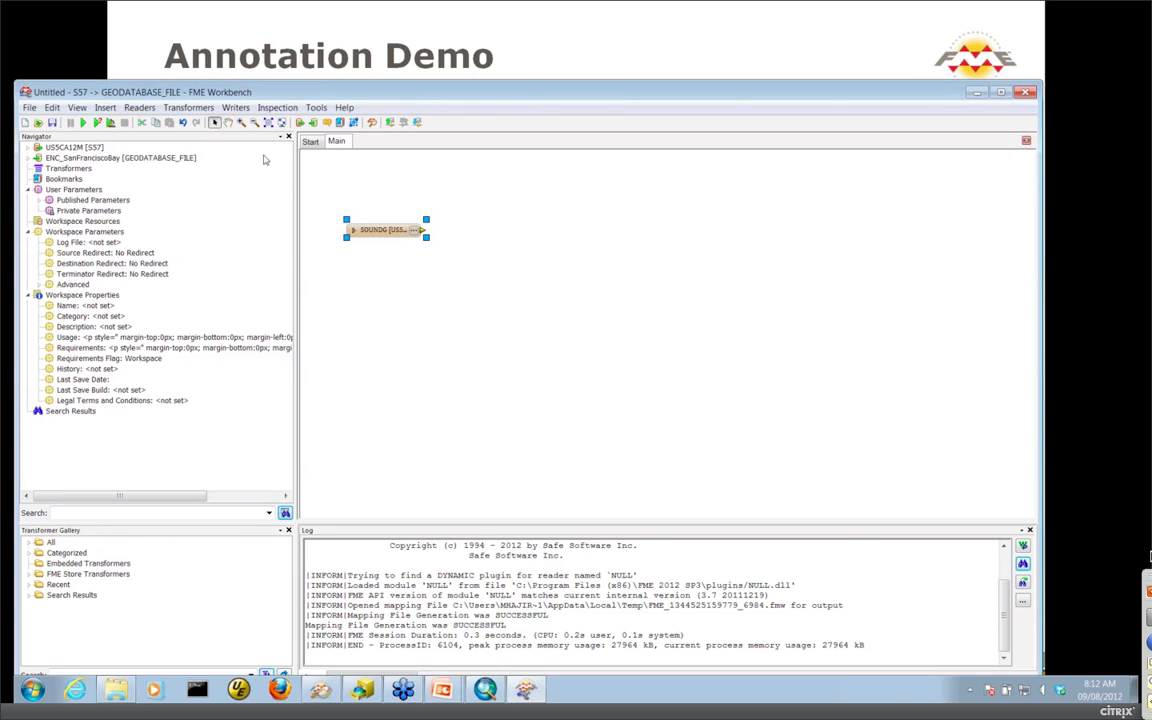
pyautogui.click(236, 107)
pyautogui.click(262, 152)
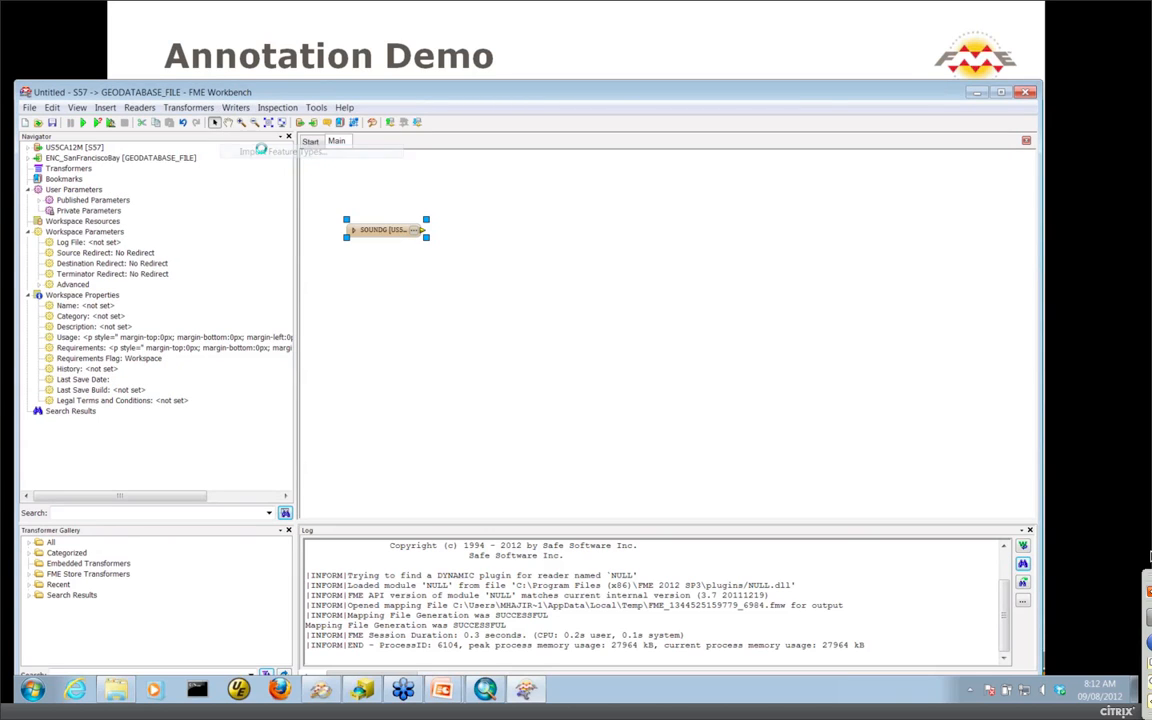
pyautogui.click(431, 402)
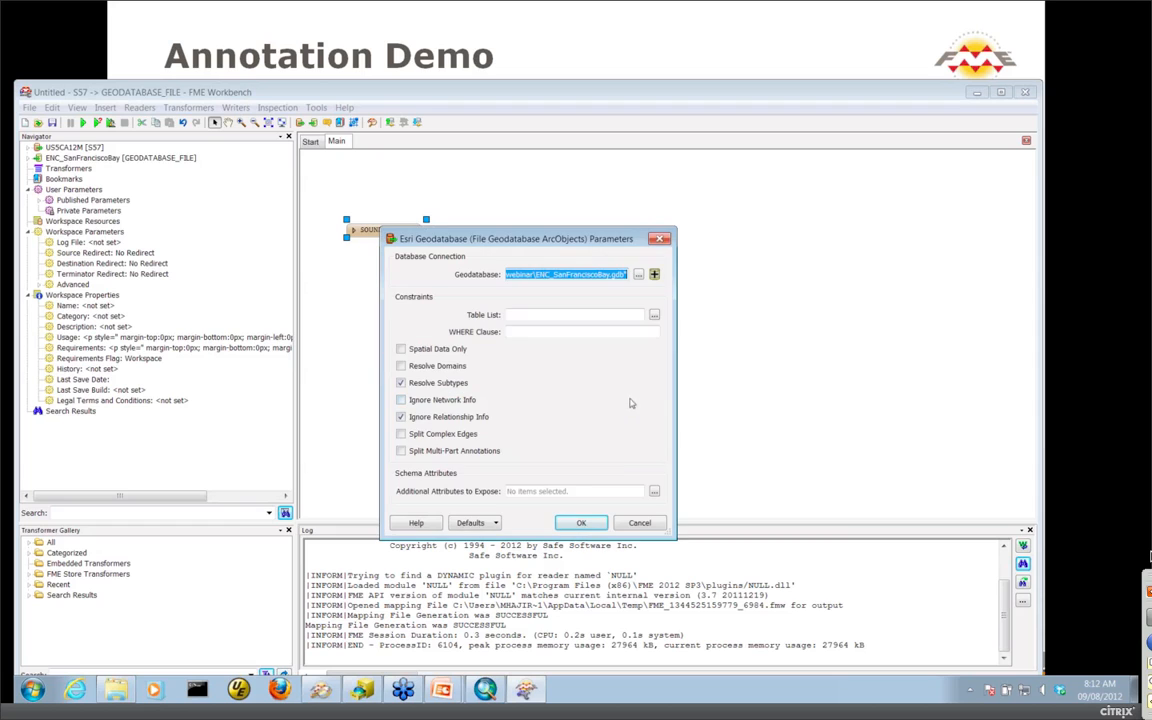
pyautogui.click(654, 316)
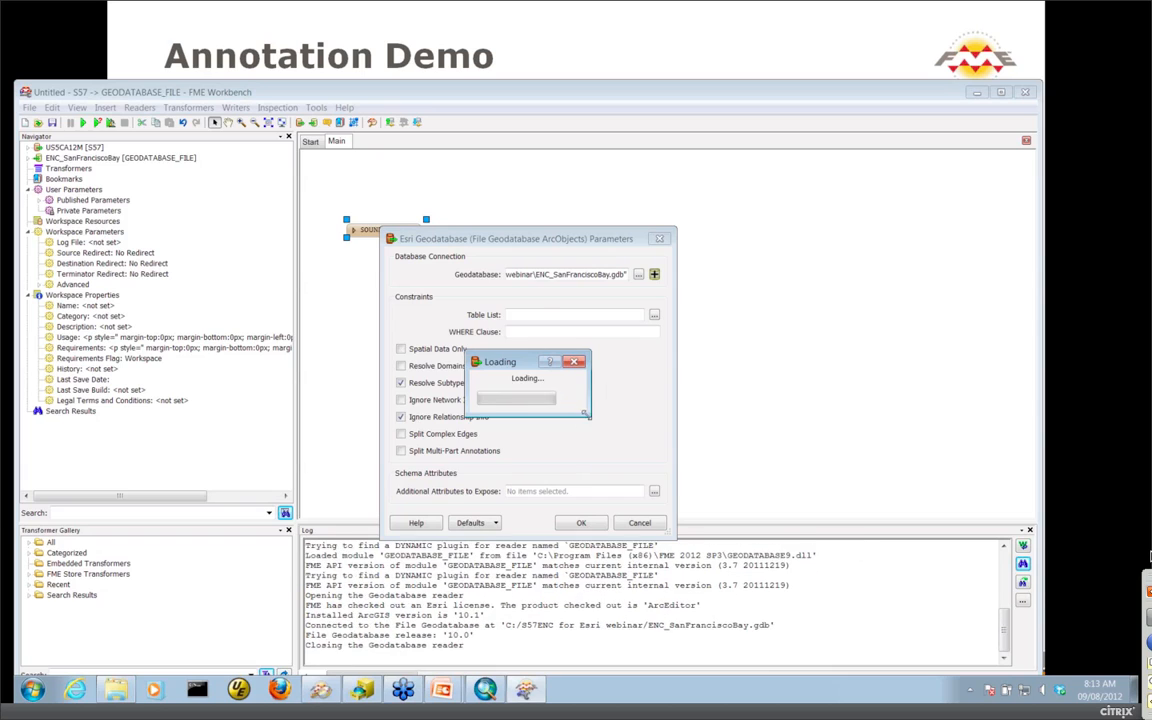
# - Filter the tables by "sound" and import SoundingFeature and SoundingFeatureAnno as writer feature types
pyautogui.click(527, 437)
pyautogui.write('sound')
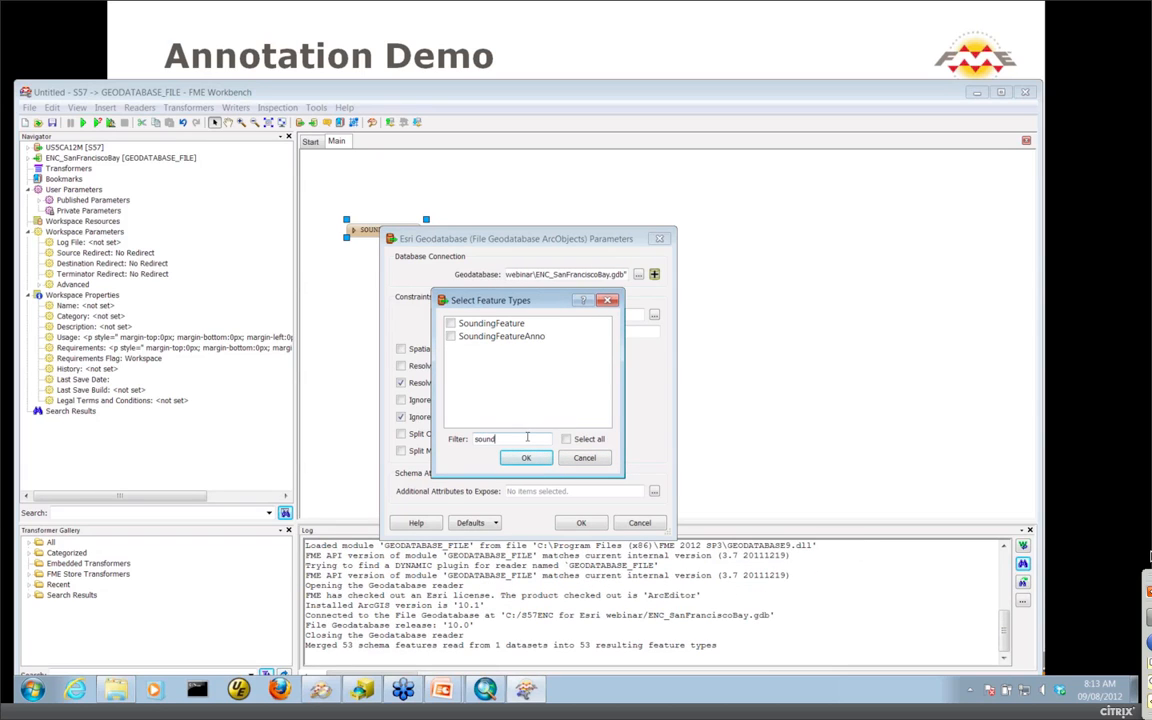
pyautogui.click(450, 323)
pyautogui.click(450, 336)
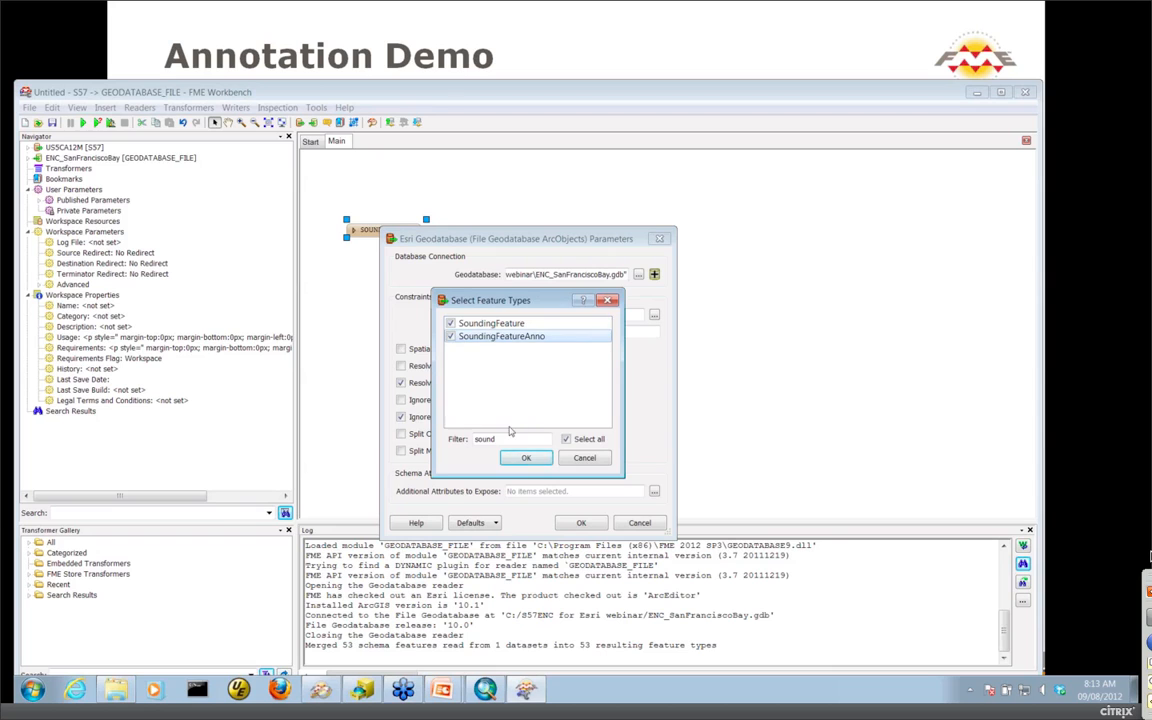
pyautogui.click(522, 457)
pyautogui.press('Return')
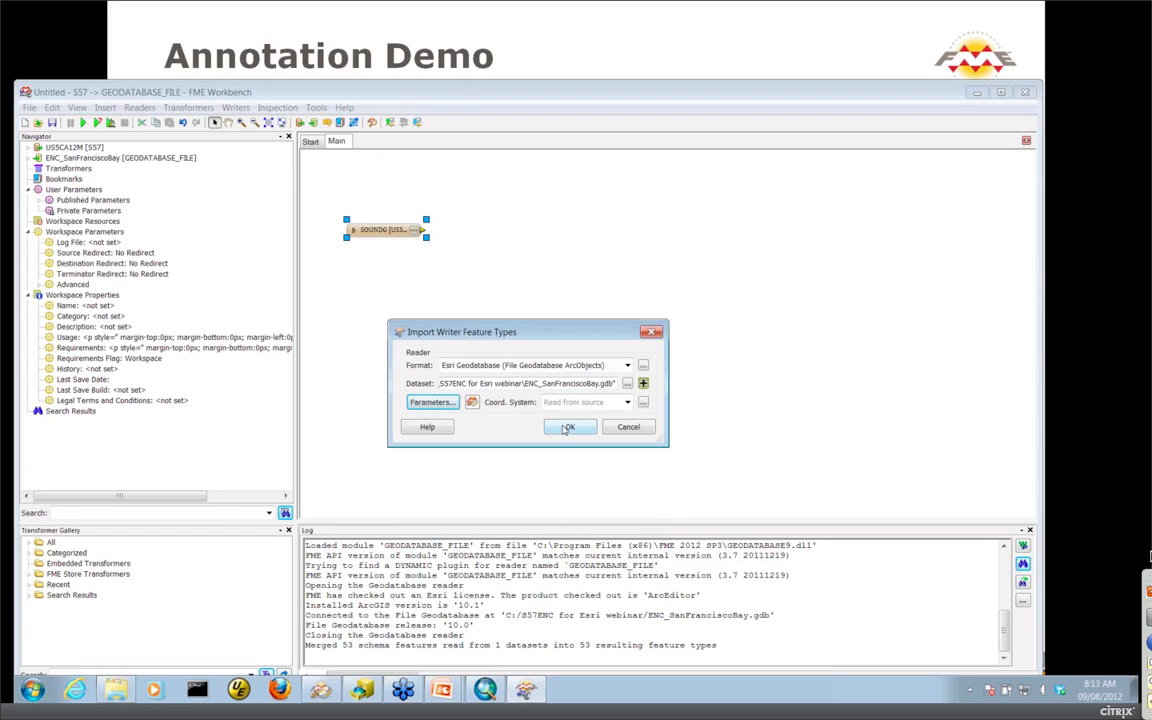
pyautogui.click(567, 428)
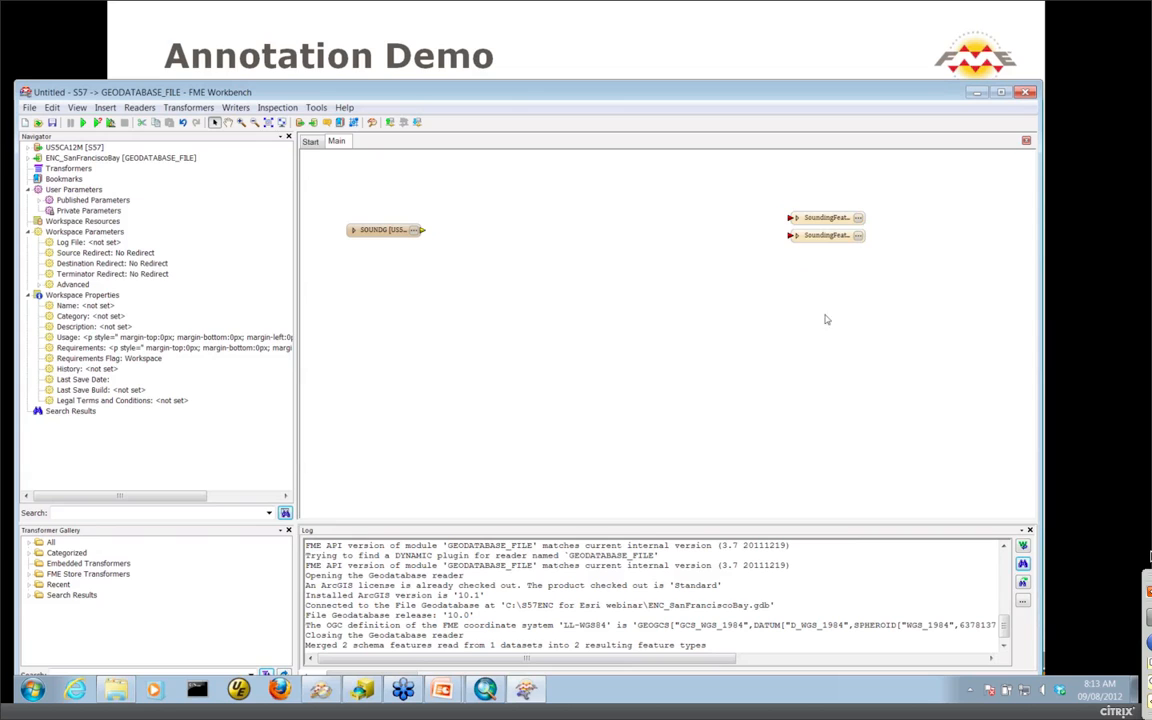
# - Arrange the two writer feature types with SoundingFeature above SoundingFeatureAnno, and connect the SOUNDG reader to SoundingFeature
pyautogui.moveTo(832, 237); pyautogui.dragTo(824, 266)
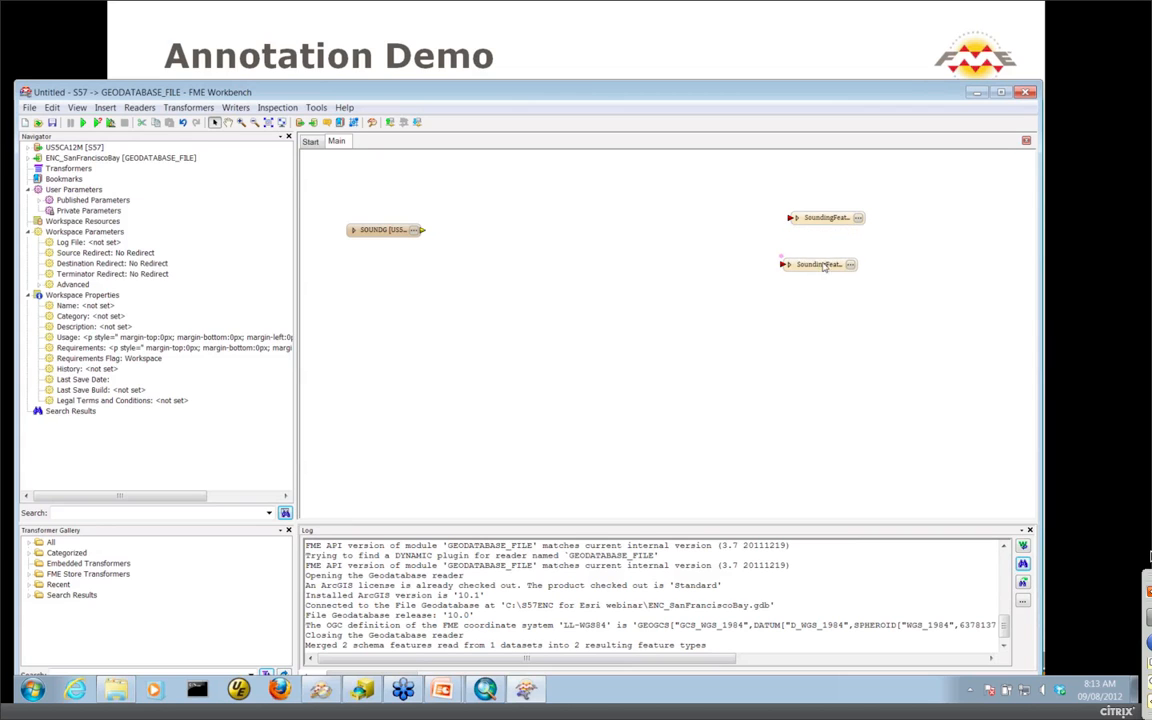
pyautogui.doubleClick(820, 262)
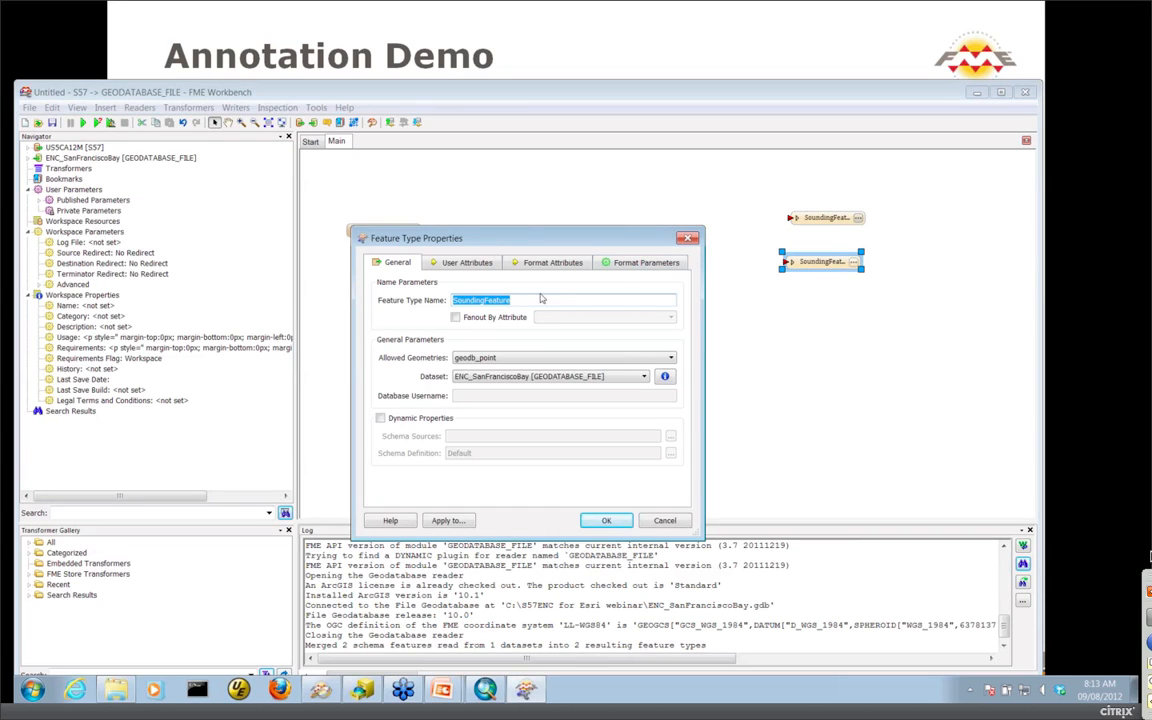
pyautogui.click(666, 521)
pyautogui.moveTo(816, 268); pyautogui.dragTo(712, 234)
pyautogui.moveTo(819, 228); pyautogui.dragTo(719, 359)
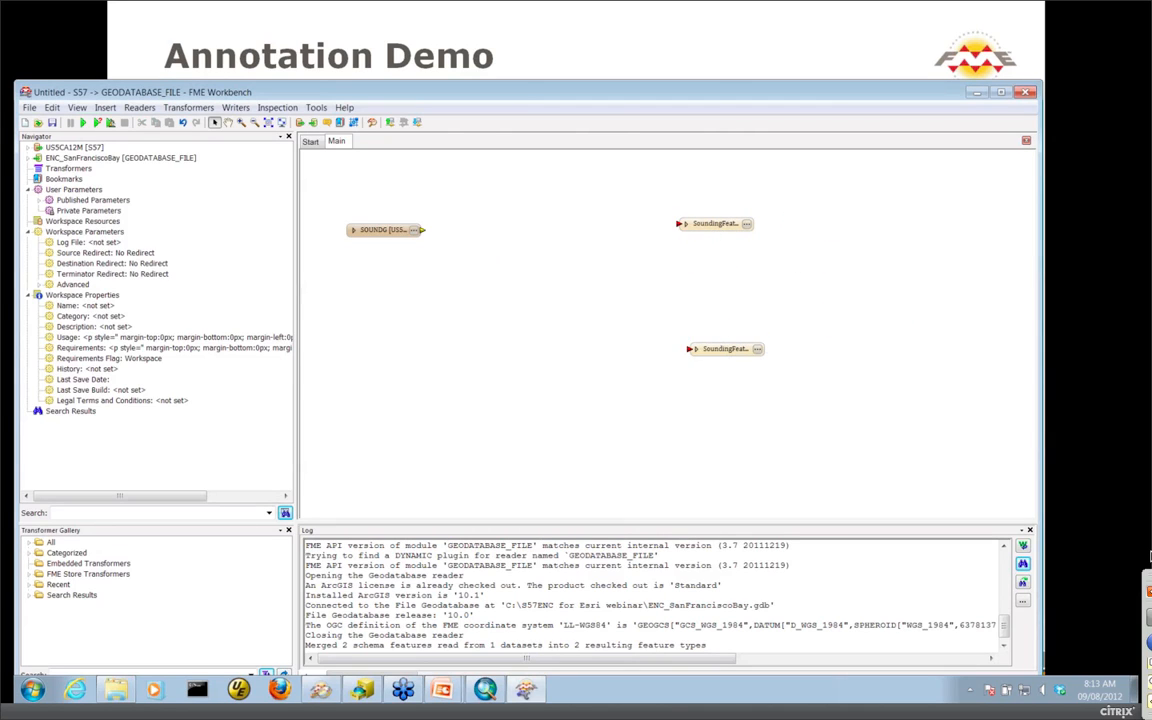
pyautogui.moveTo(421, 230); pyautogui.dragTo(680, 224)
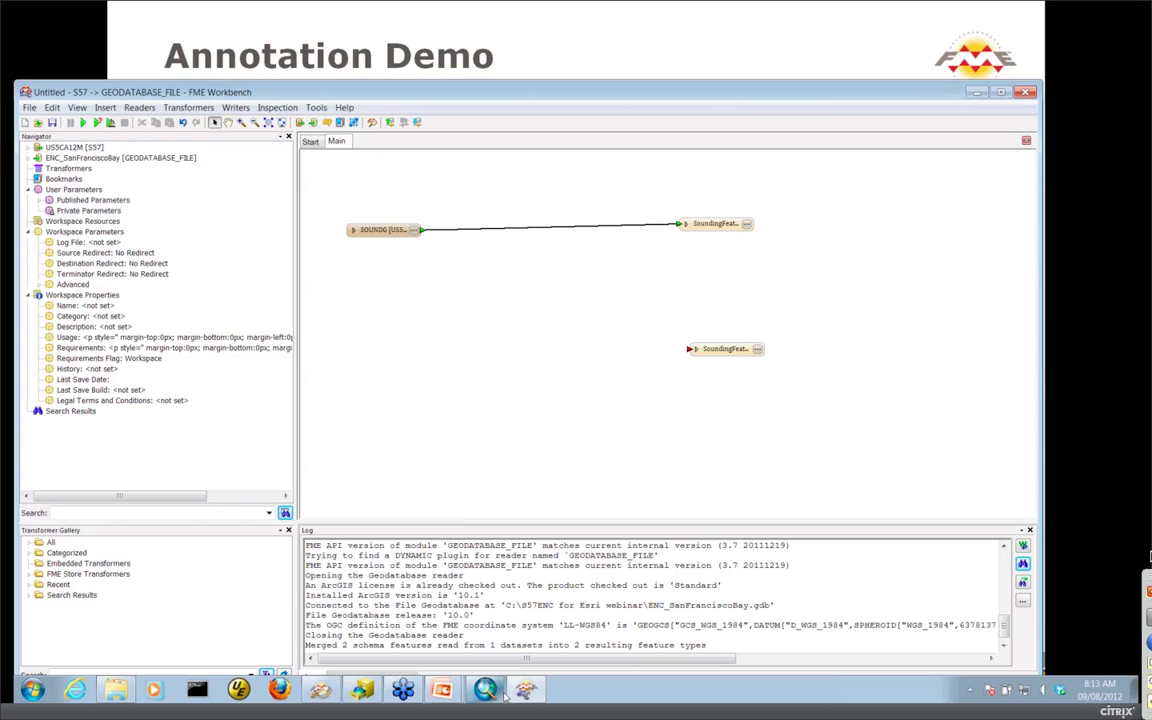
# - Switch to FME Universal Viewer and examine a SOUNDG point's attributes and the Z value in its coordinate listing
pyautogui.click(332, 693)
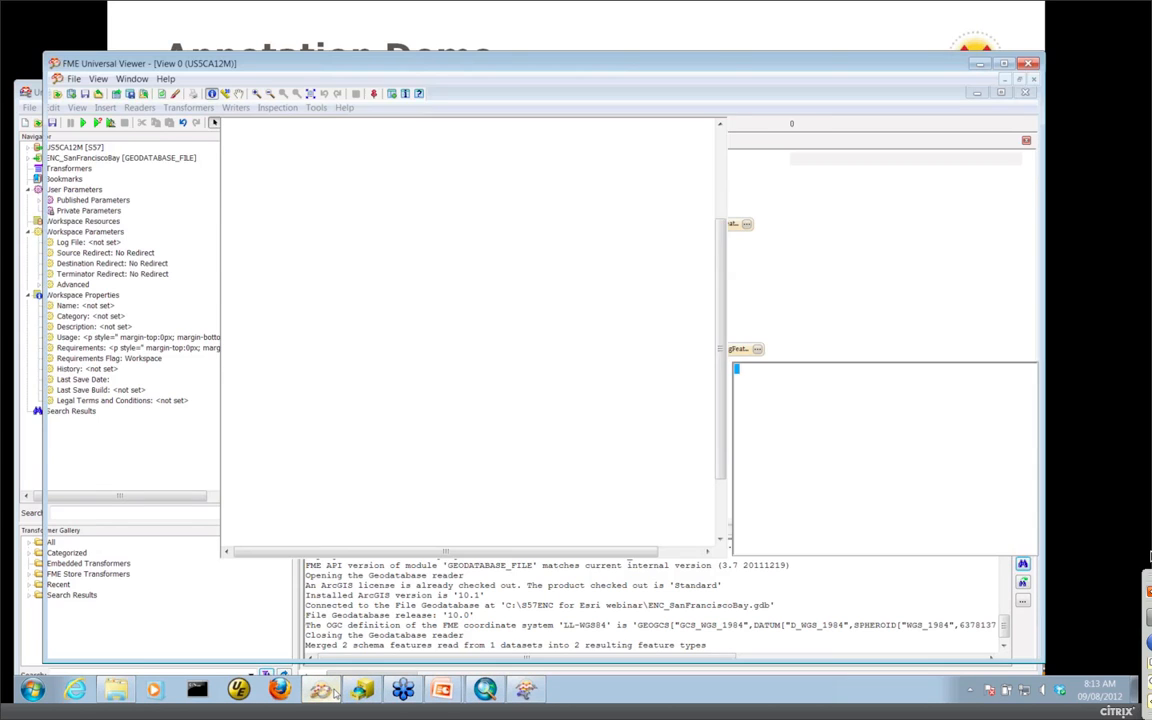
pyautogui.moveTo(330, 352); pyautogui.dragTo(329, 351)
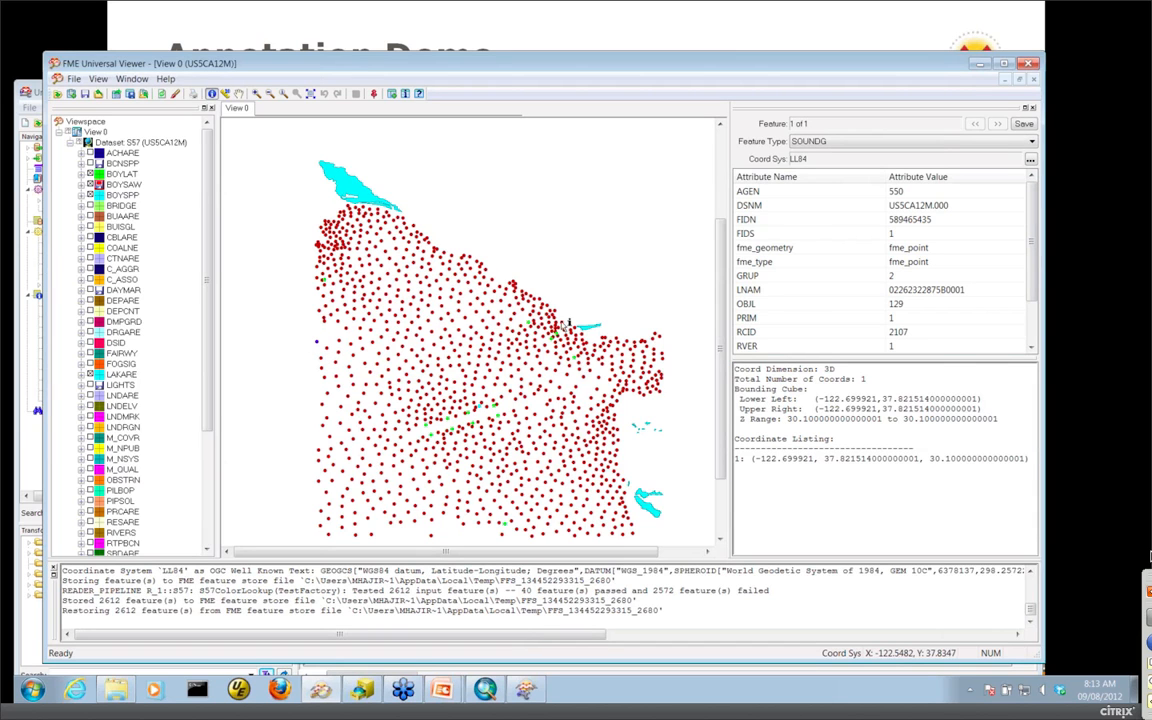
pyautogui.moveTo(530, 64)
pyautogui.mouseDown()
pyautogui.moveTo(465, 36)
pyautogui.moveTo(518, 44)
pyautogui.mouseUp()
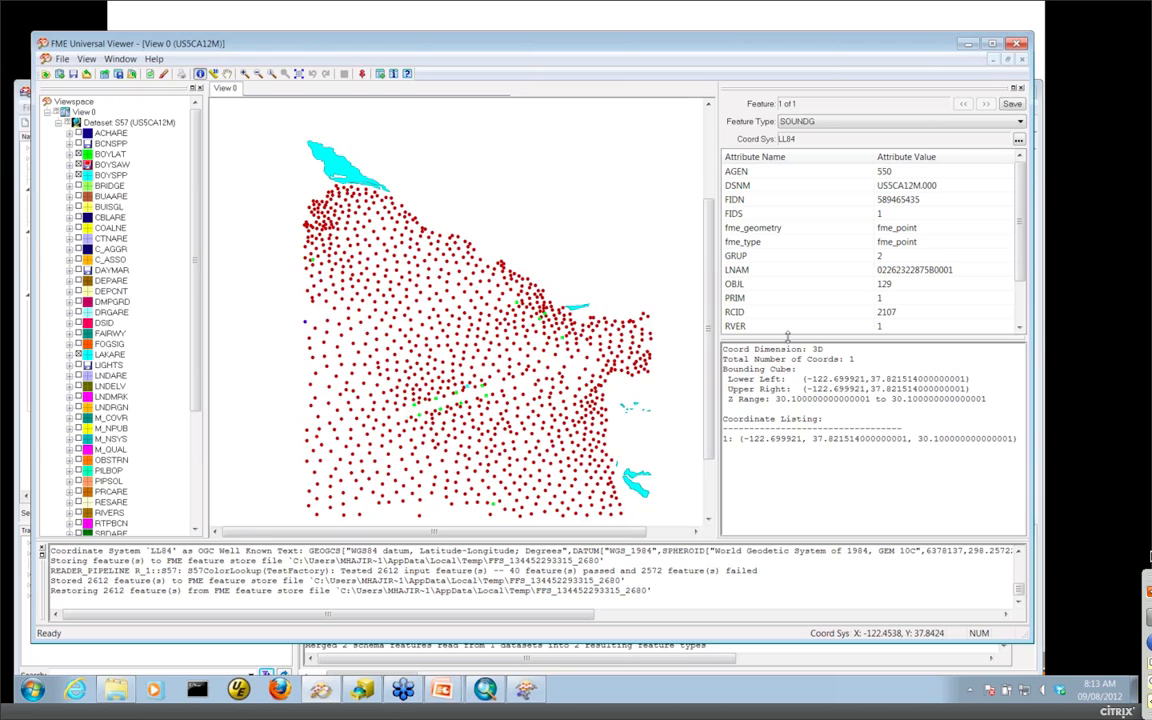
pyautogui.moveTo(787, 338); pyautogui.dragTo(787, 399)
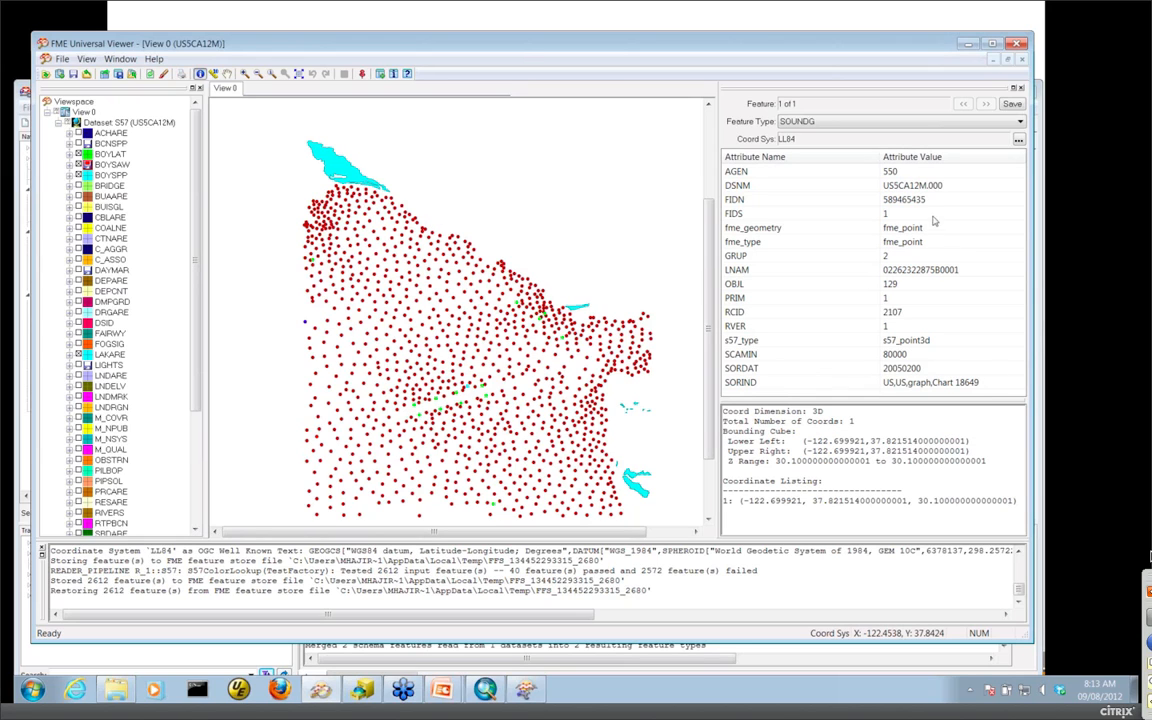
pyautogui.moveTo(888, 176); pyautogui.dragTo(897, 261)
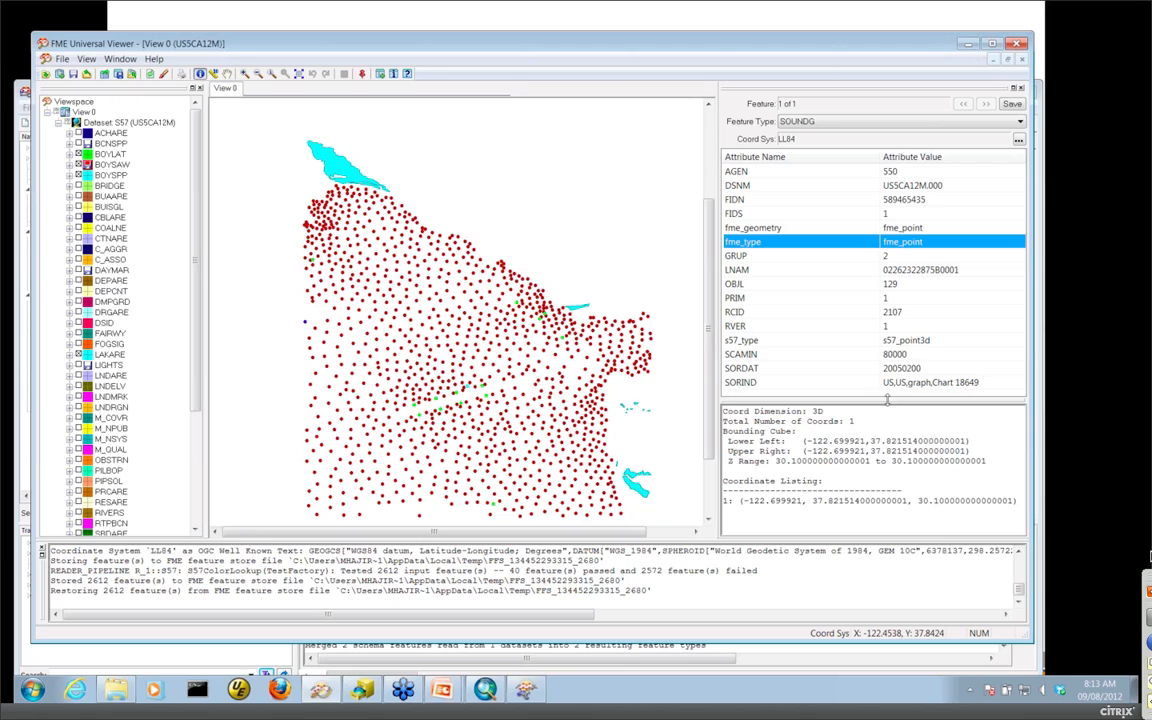
pyautogui.moveTo(871, 323); pyautogui.dragTo(871, 321)
pyautogui.click(937, 422)
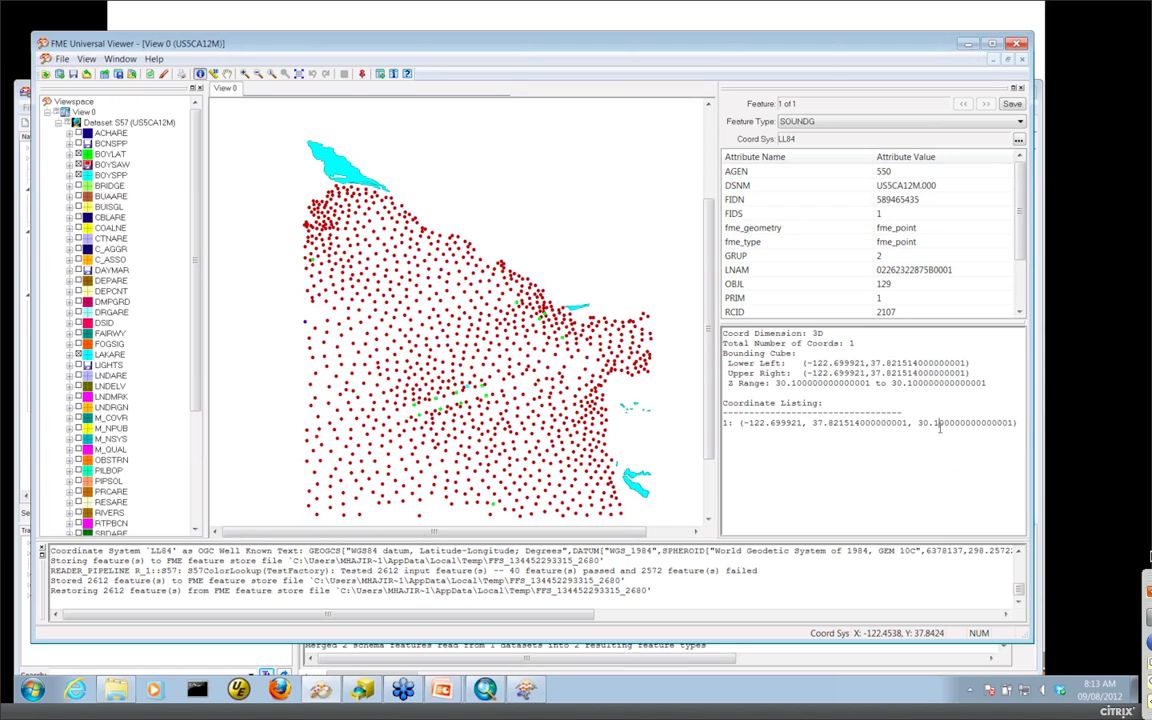
pyautogui.moveTo(919, 422); pyautogui.dragTo(1015, 423)
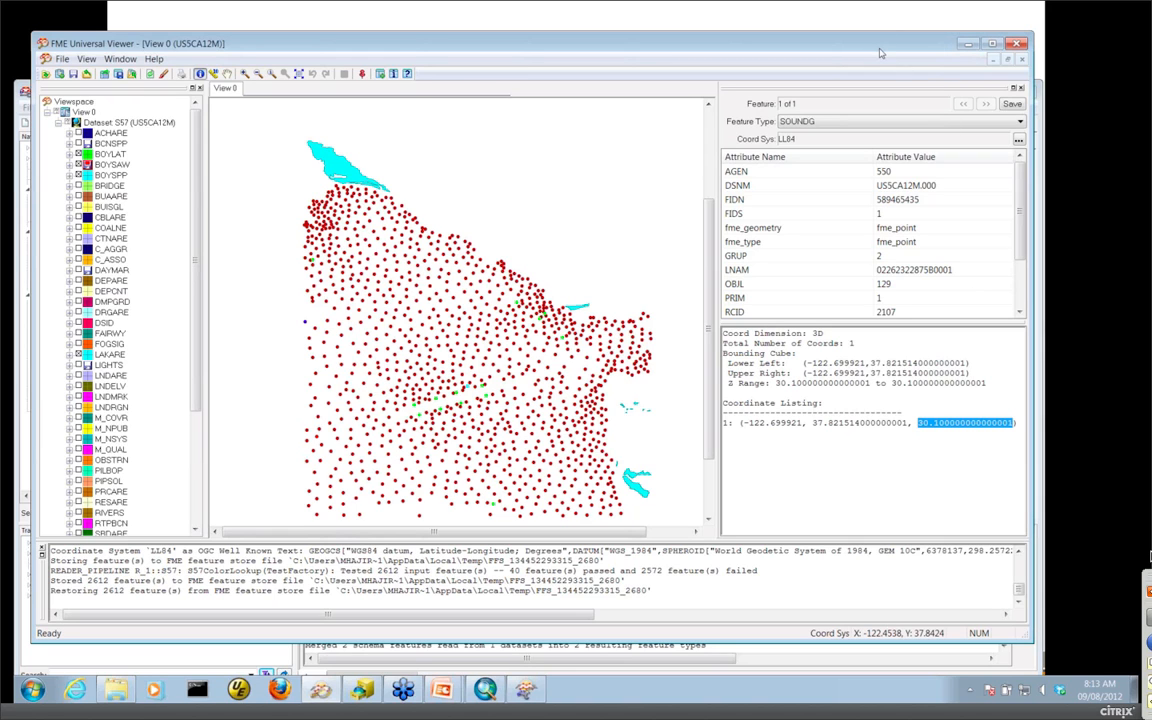
pyautogui.moveTo(880, 56); pyautogui.dragTo(888, 68)
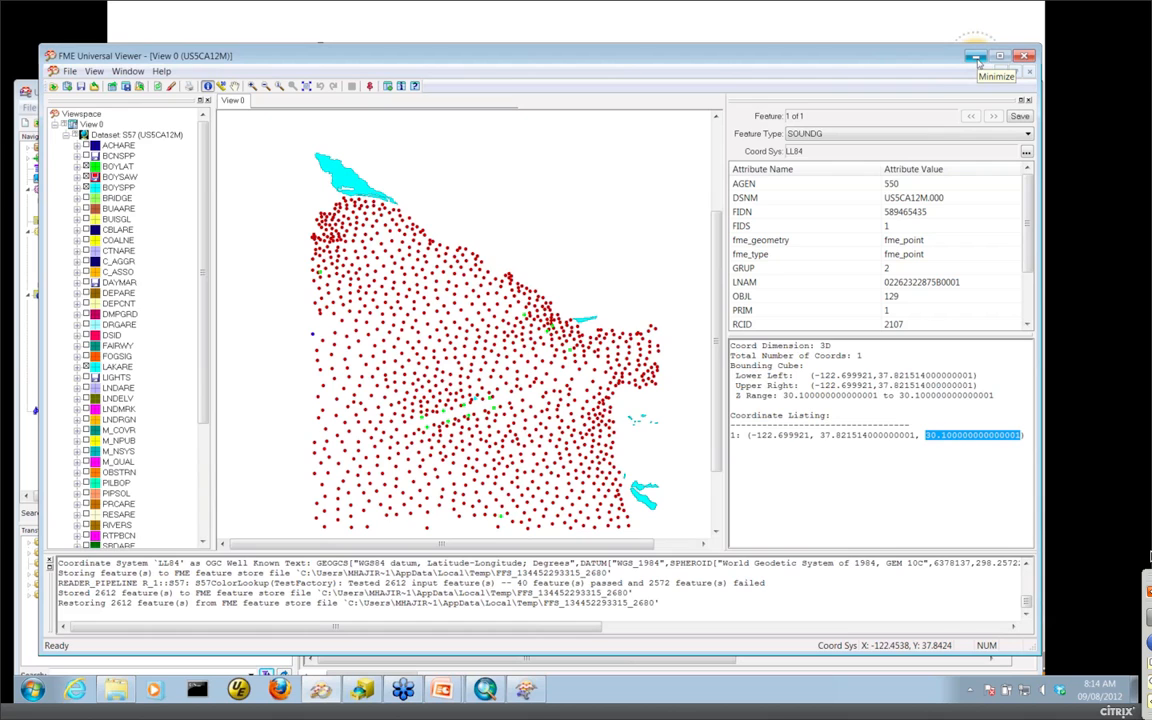
pyautogui.click(977, 61)
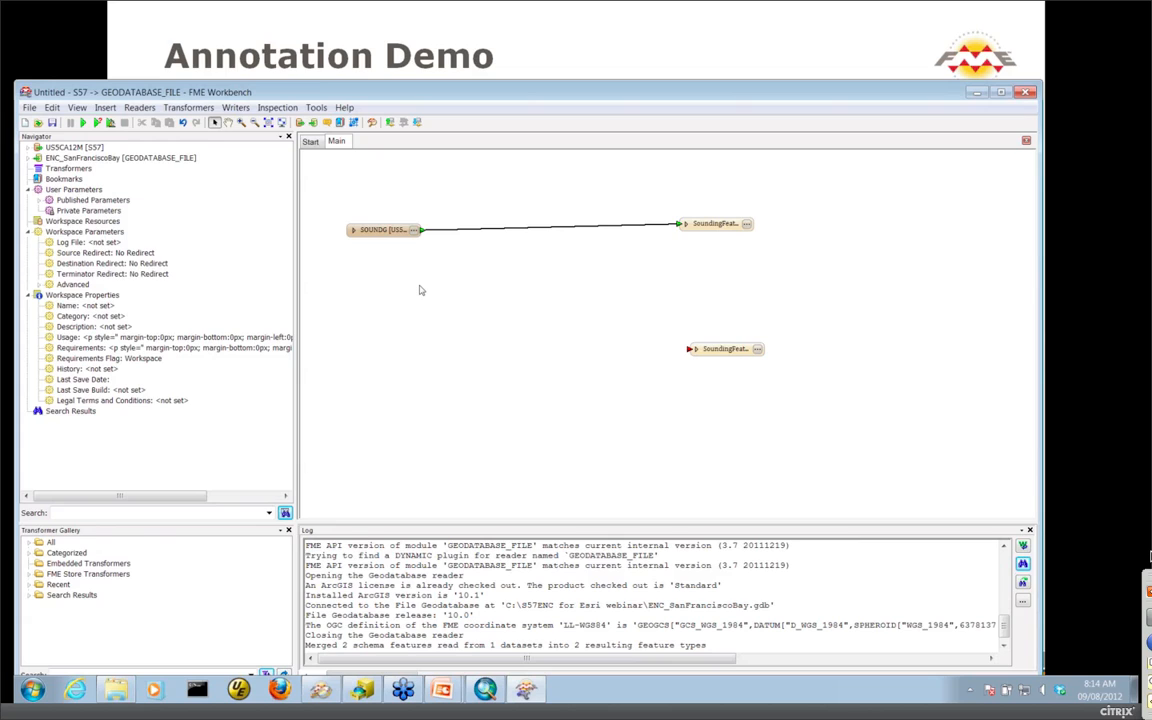
# - Add a CoordinateExtractor transformer below the SOUNDG reader and connect SOUNDG to its input
pyautogui.write('coordin')
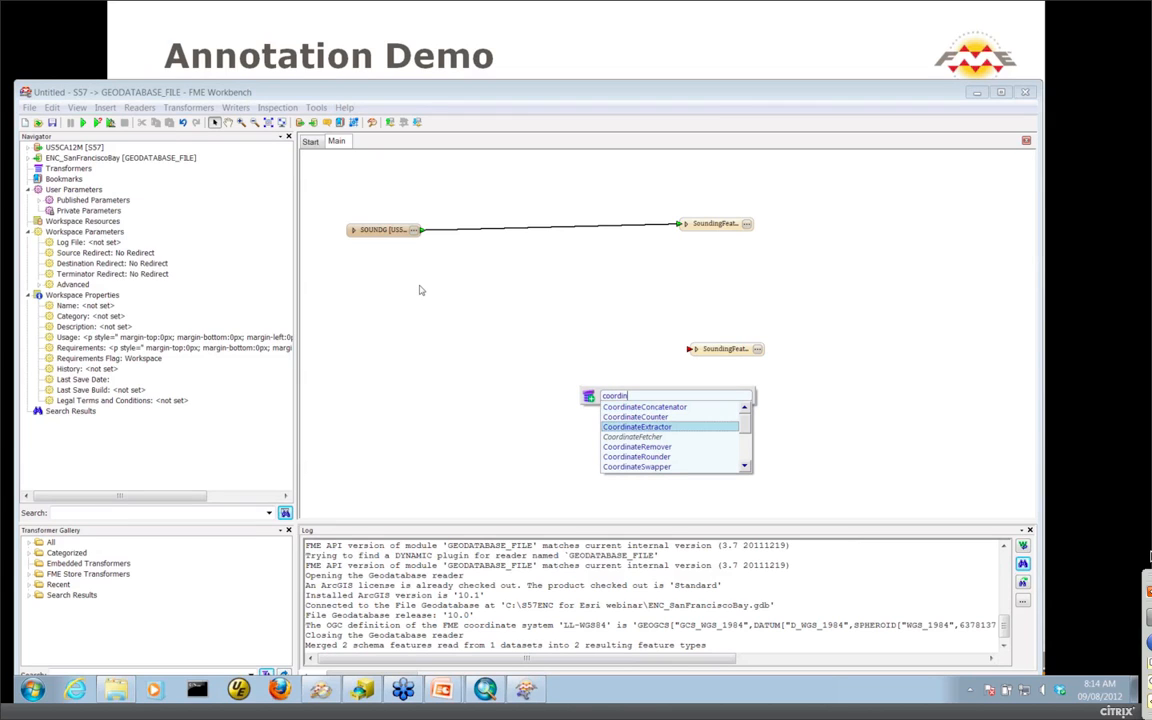
pyautogui.press('Return')
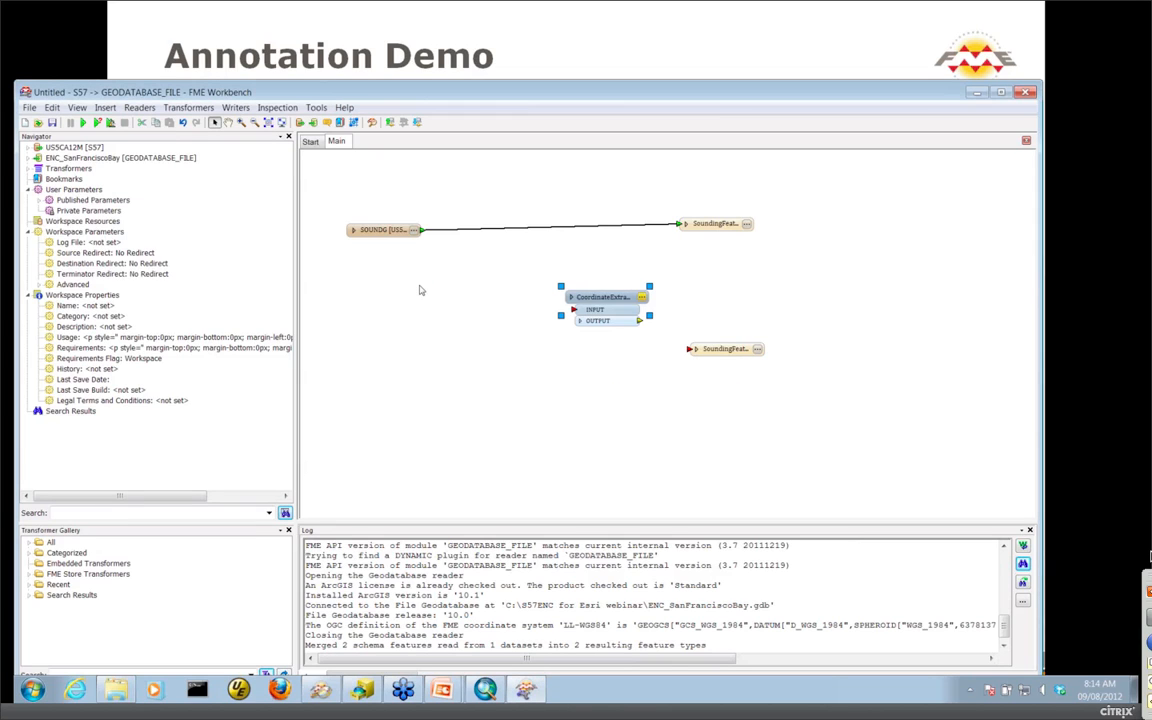
pyautogui.moveTo(622, 295); pyautogui.dragTo(500, 273)
pyautogui.moveTo(422, 230); pyautogui.dragTo(445, 275)
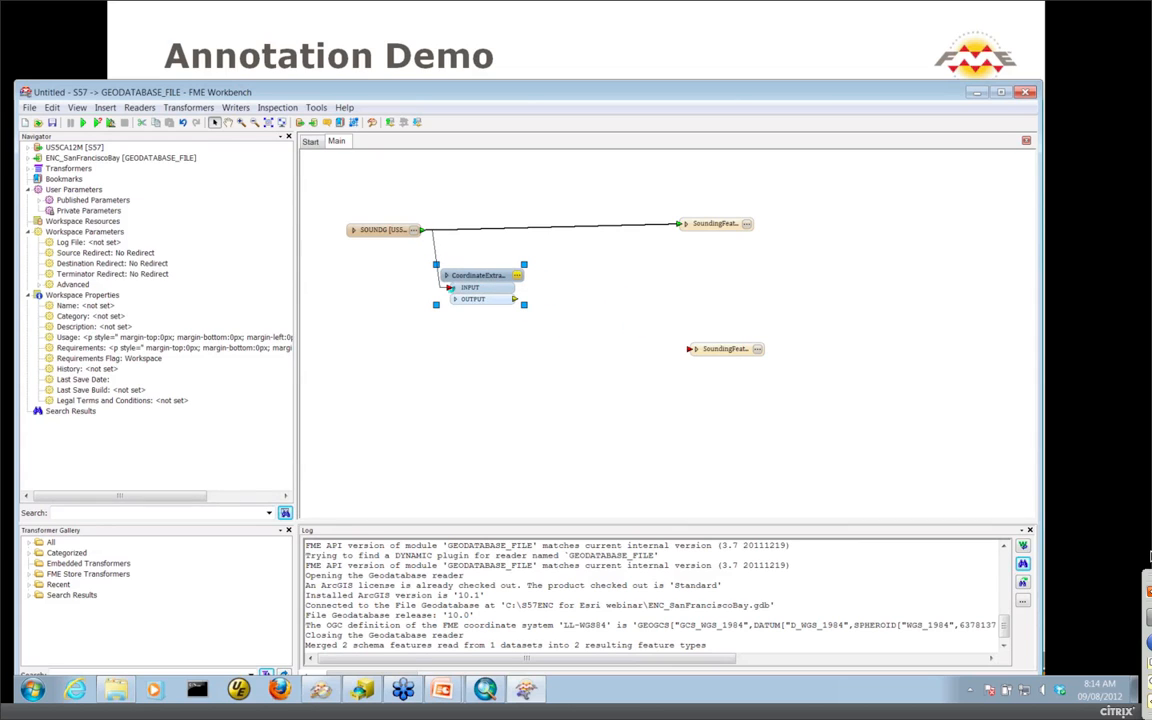
# - Accept the CoordinateExtractor parameters with index 0 and the output attributes _x, _y and _z
pyautogui.click(516, 275)
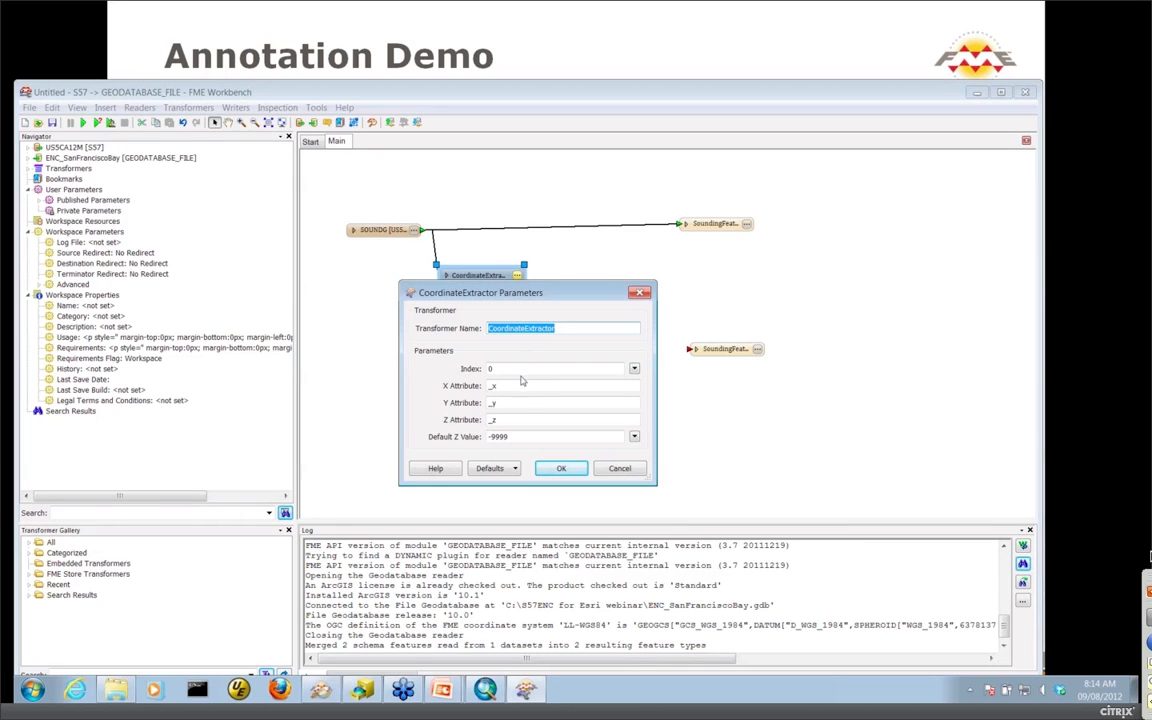
pyautogui.doubleClick(526, 421)
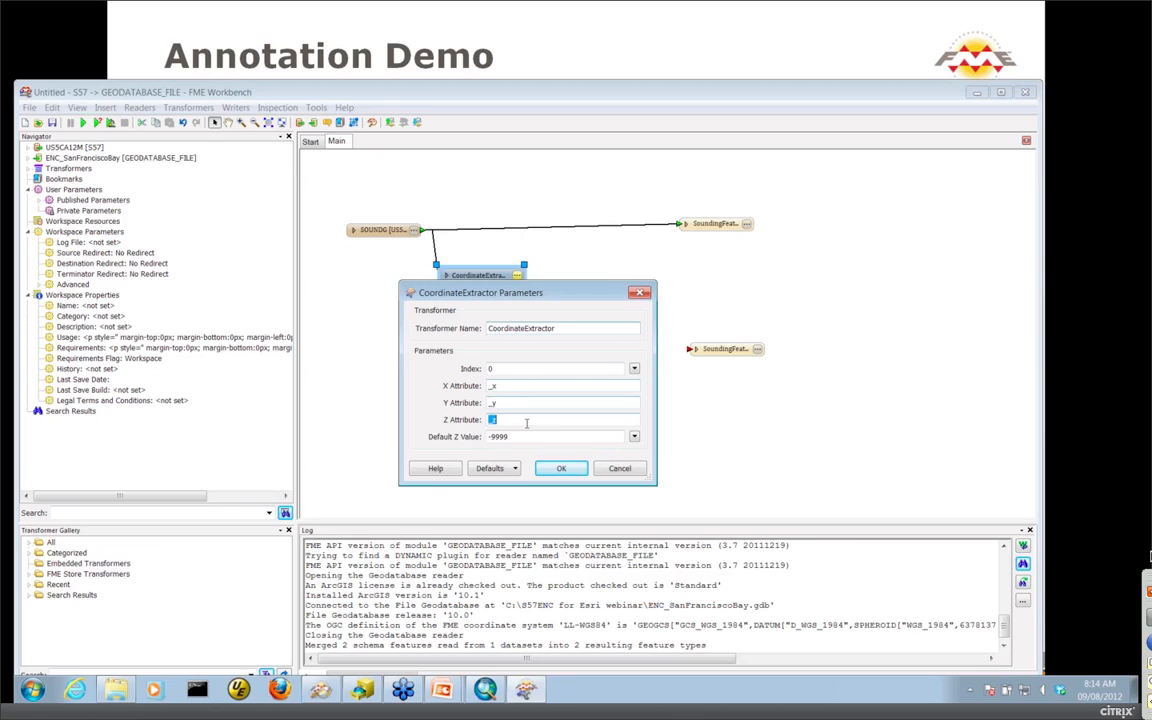
pyautogui.doubleClick(524, 386)
pyautogui.doubleClick(525, 420)
pyautogui.click(561, 468)
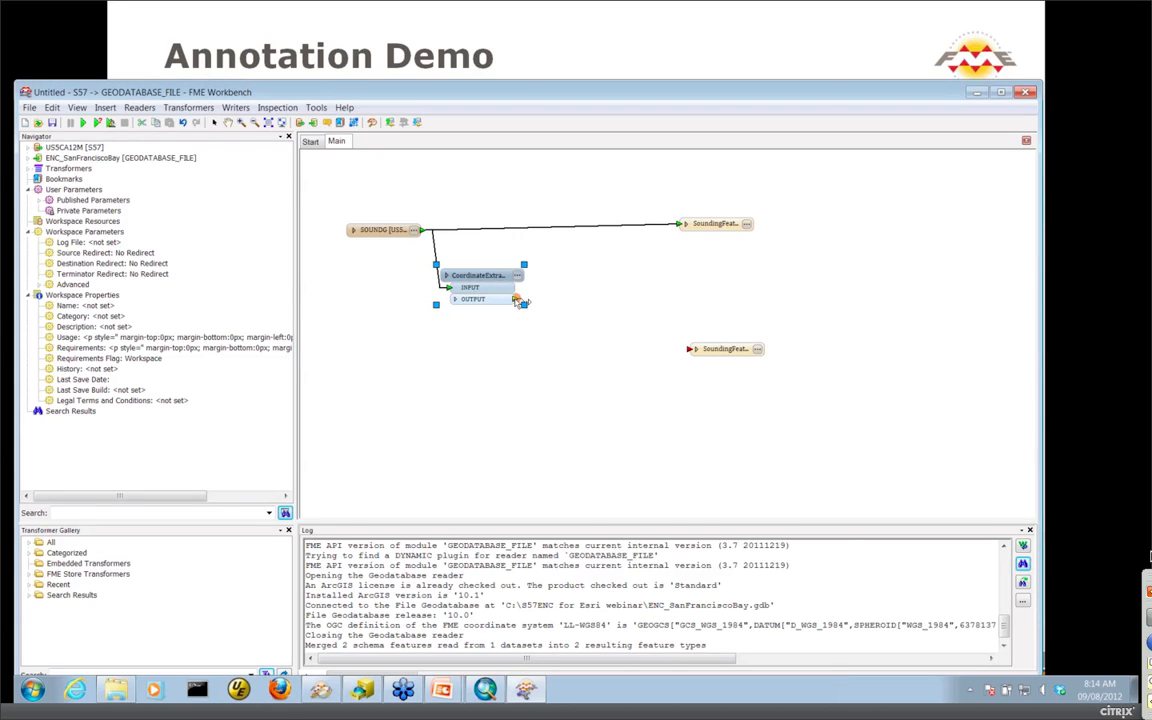
# - Add a LabelPointReplacer on the CoordinateExtractor's output, with label attribute _z and label height .00004
pyautogui.write('lab')
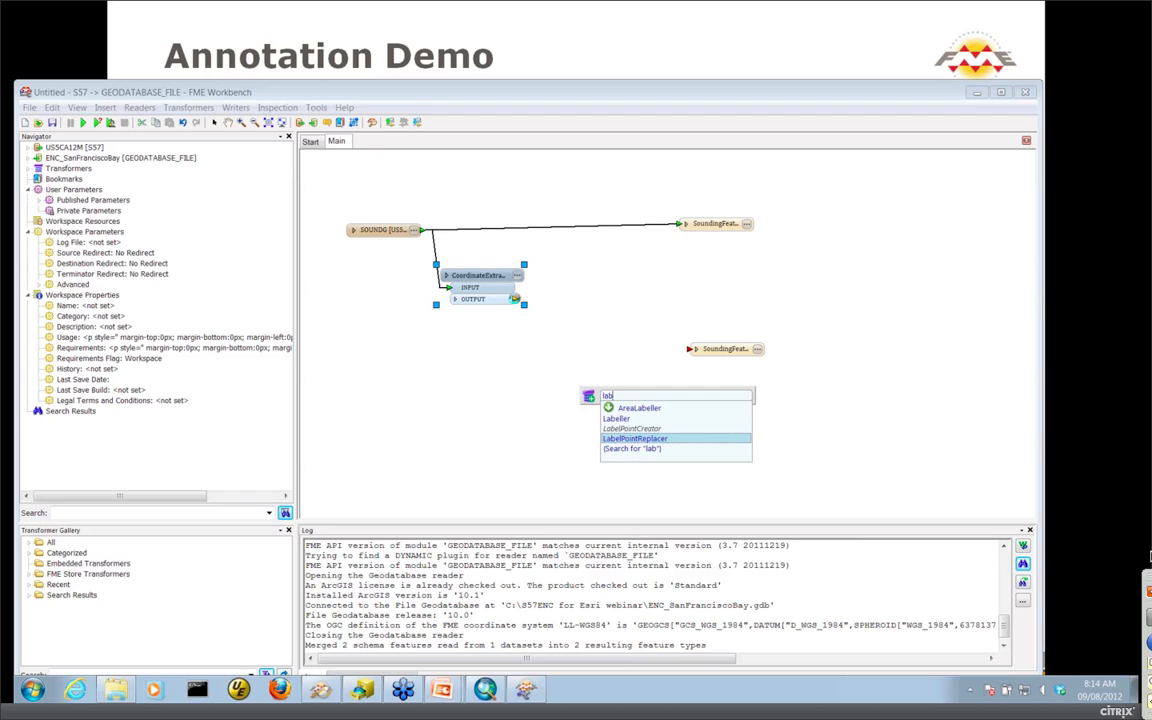
pyautogui.press('Return')
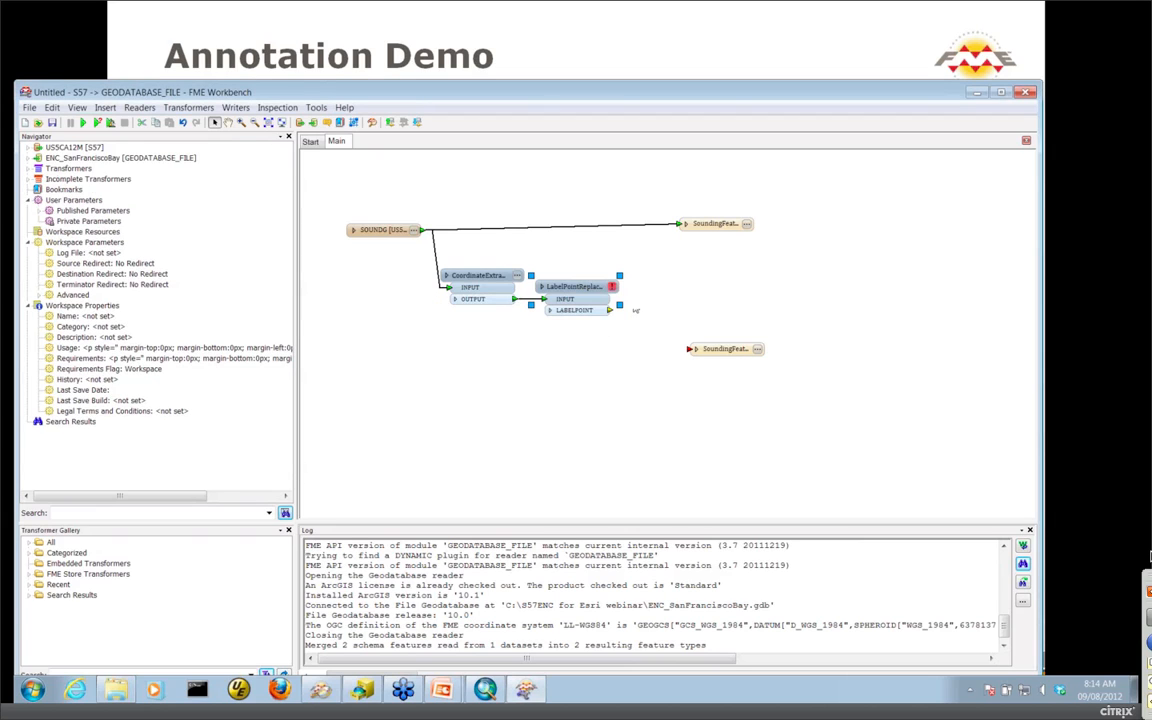
pyautogui.click(612, 287)
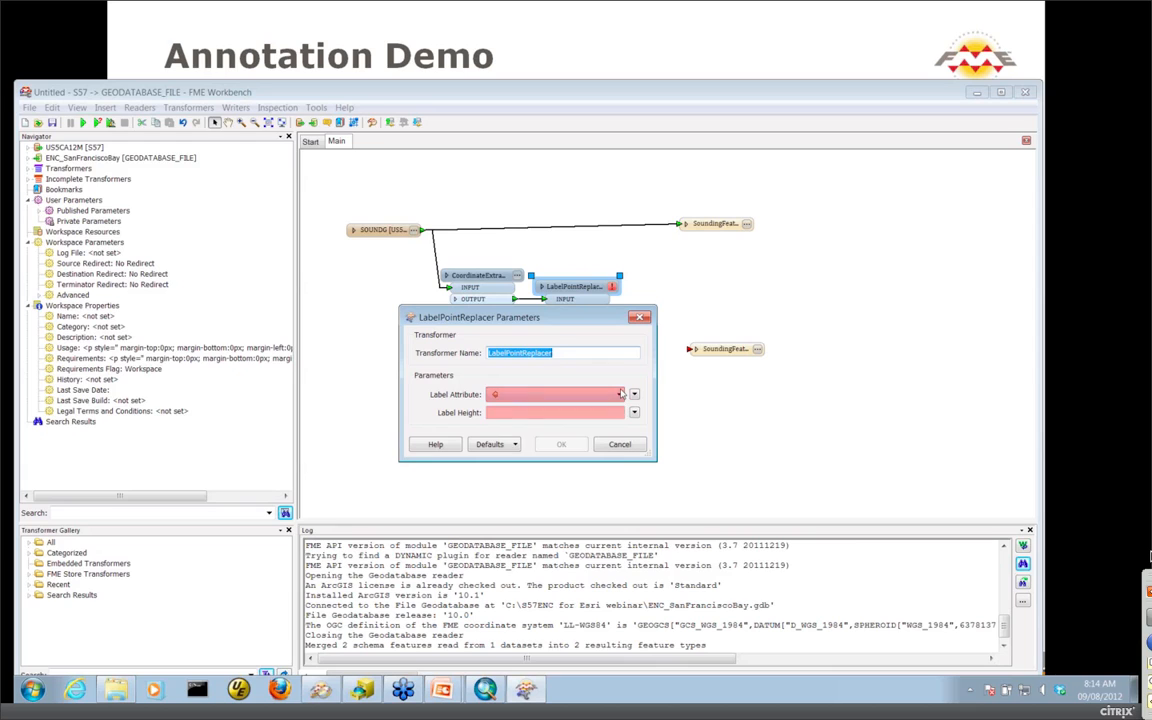
pyautogui.click(619, 394)
pyautogui.scroll(-5, 618, 470)
pyautogui.scroll(5, 590, 445)
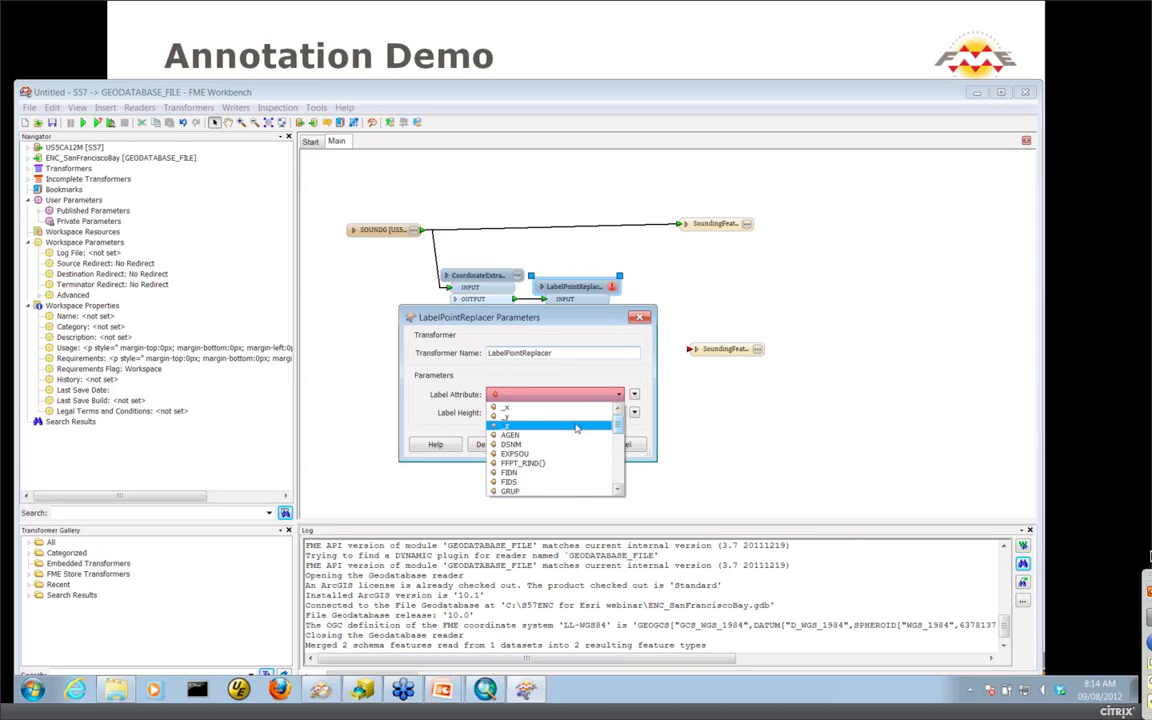
pyautogui.click(546, 428)
pyautogui.click(549, 413)
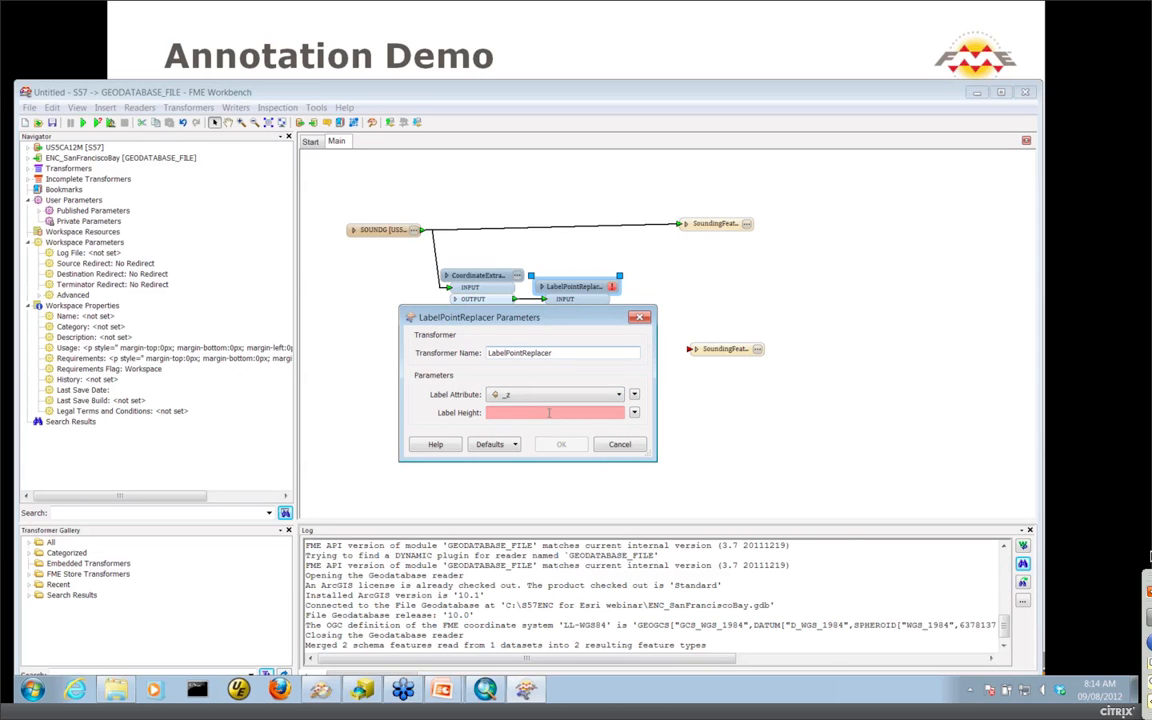
pyautogui.write('.0000')
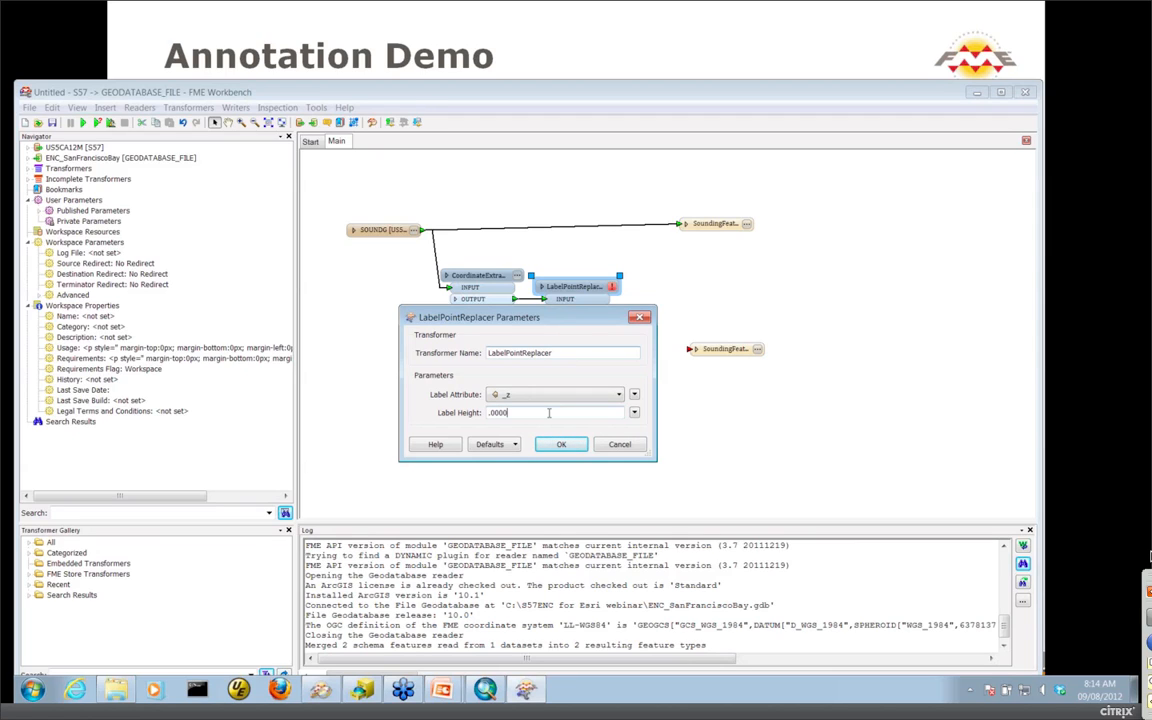
pyautogui.write('4')
pyautogui.click(561, 444)
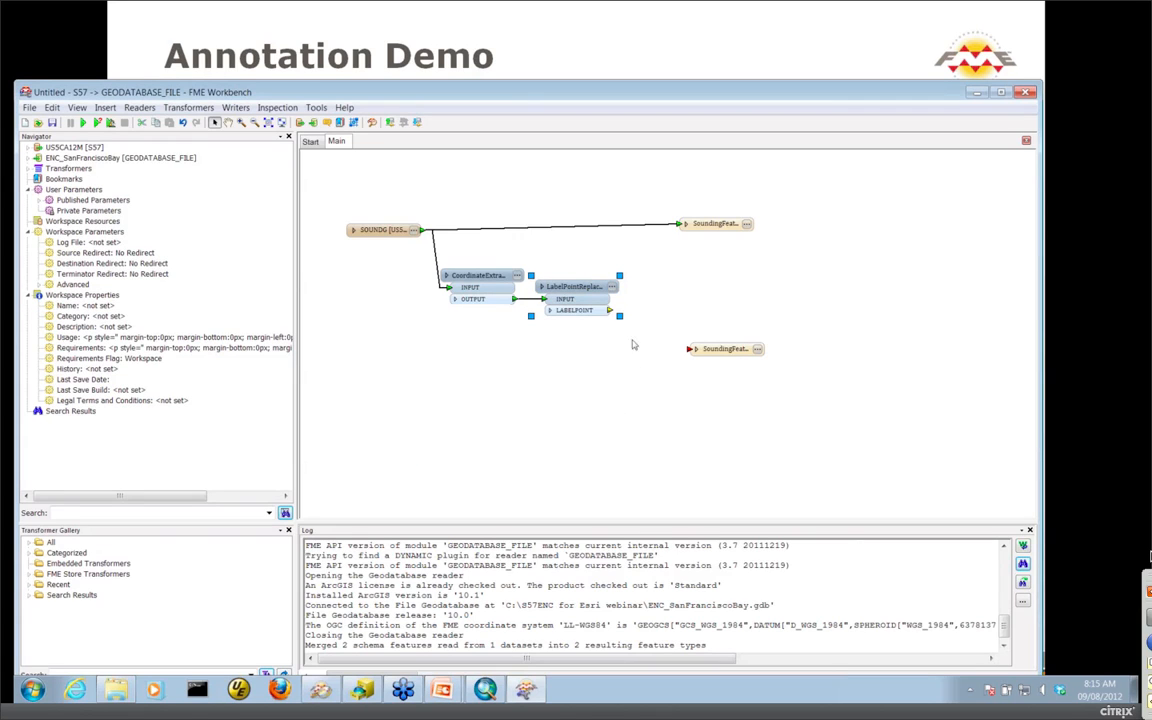
# - Connect the LabelPointReplacer's LABELPOINT output to SoundingFeatureAnno and move that feature type up beneath SoundingFeature
pyautogui.moveTo(610, 310); pyautogui.dragTo(680, 343)
pyautogui.moveTo(724, 339); pyautogui.dragTo(731, 261)
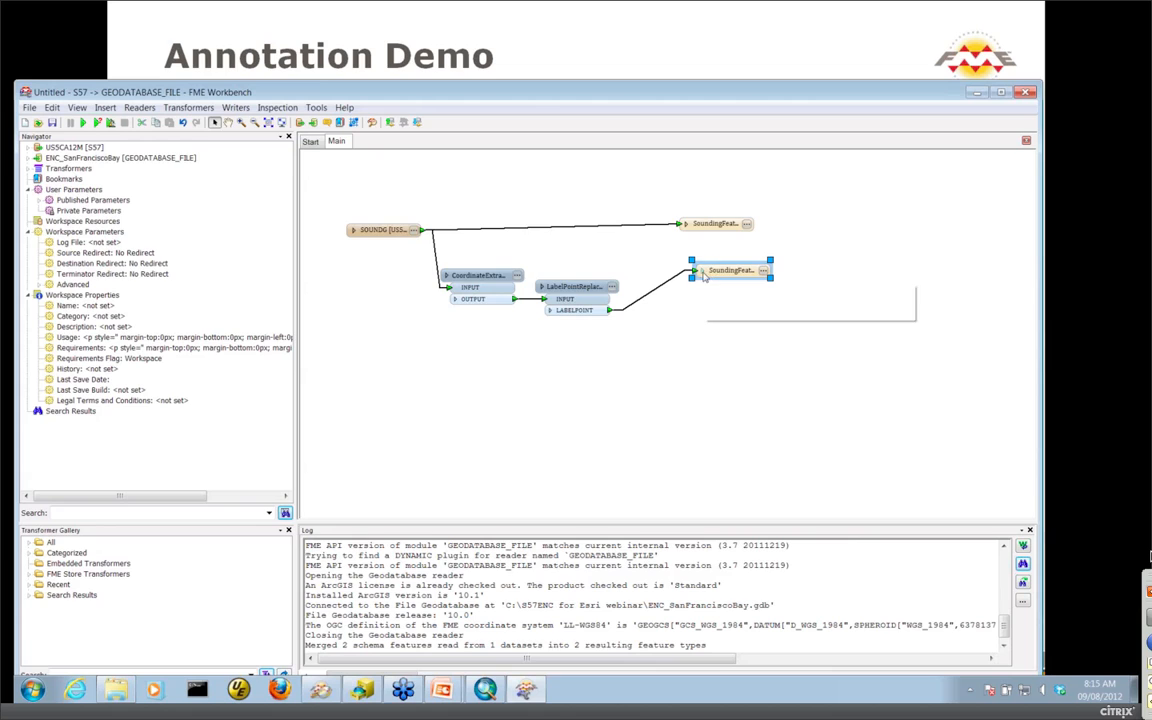
# - Expand SoundingFeatureAnno's attribute list and examine the feature type's format attributes for the annotation class ID attribute
pyautogui.click(703, 271)
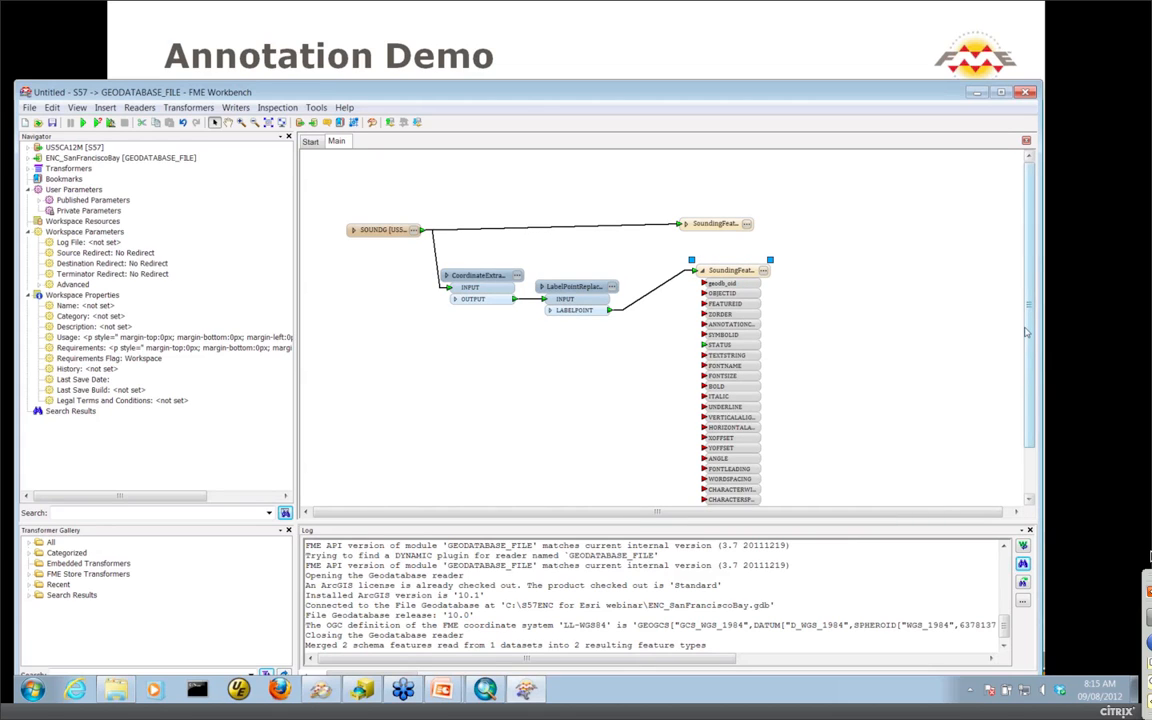
pyautogui.moveTo(1026, 332); pyautogui.dragTo(1026, 382)
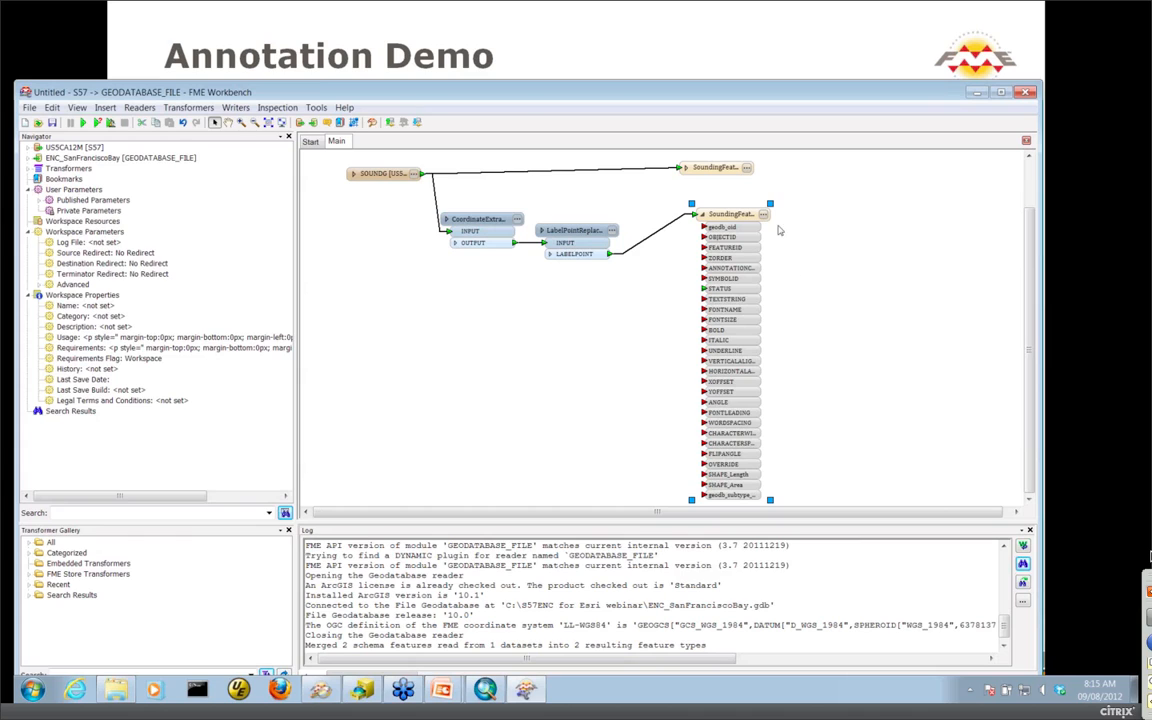
pyautogui.moveTo(766, 220)
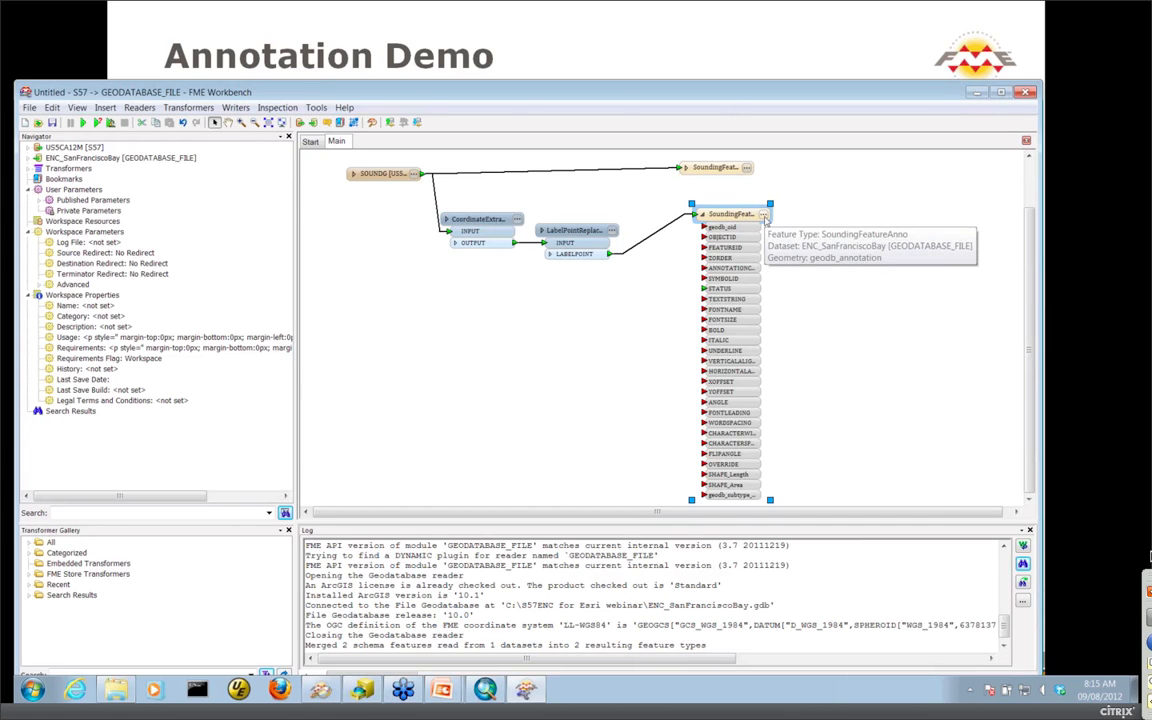
pyautogui.click(766, 220)
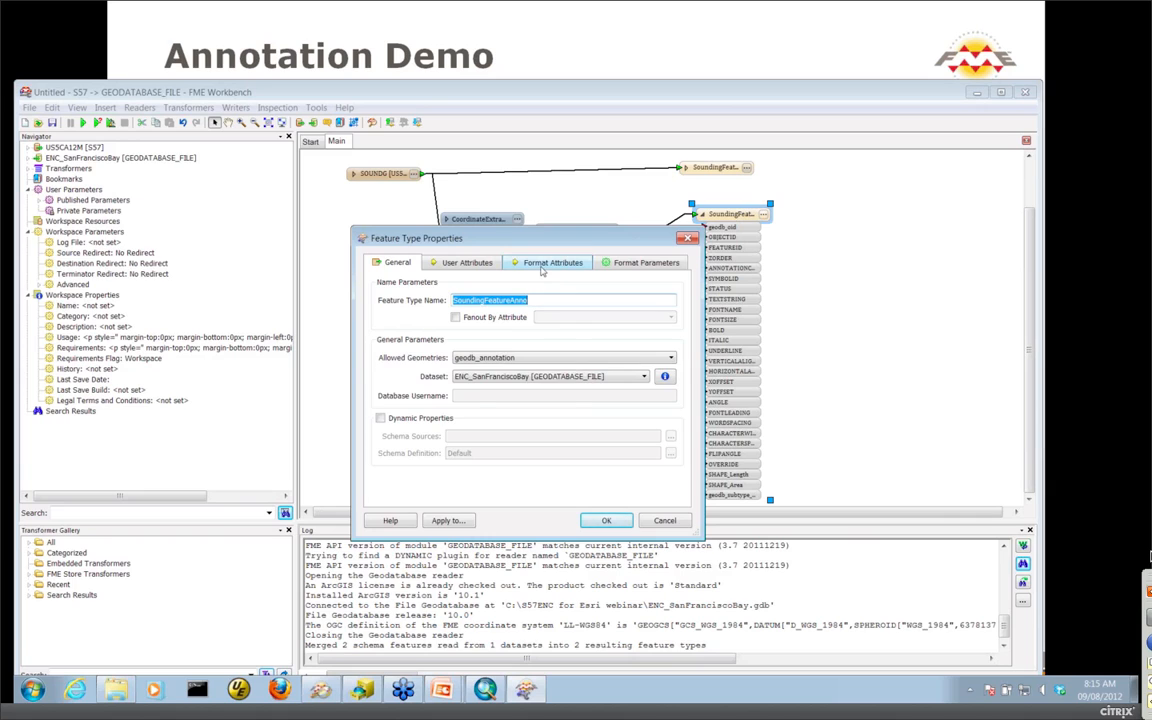
pyautogui.click(542, 268)
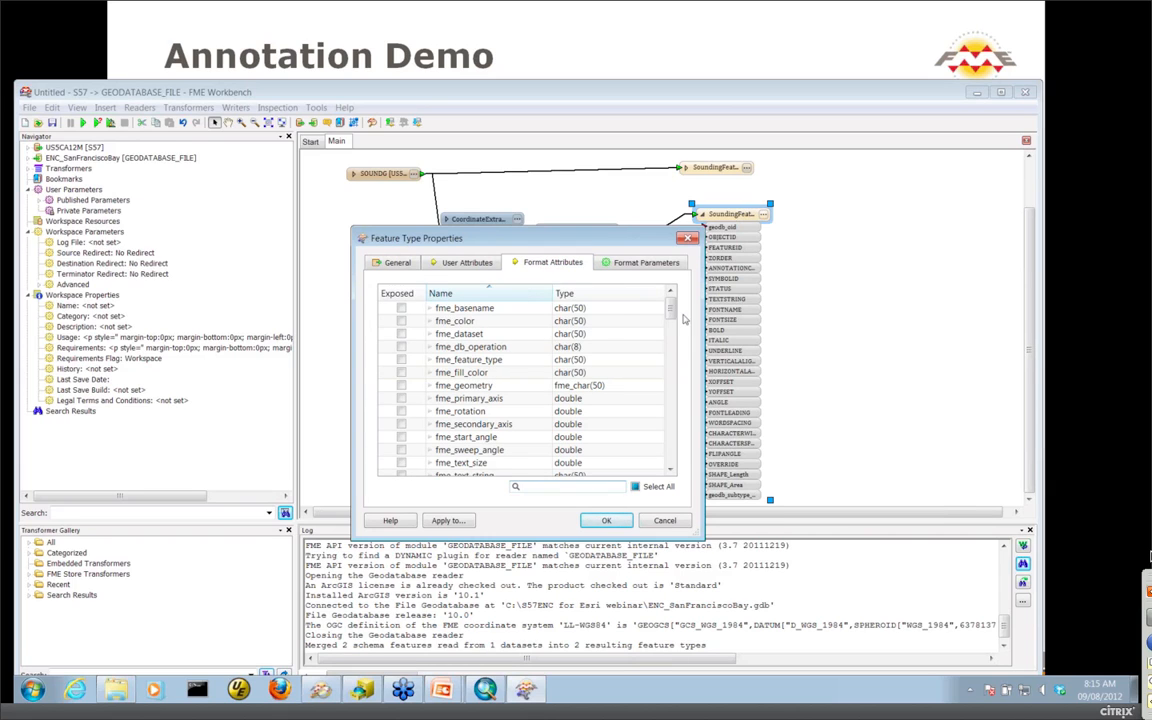
pyautogui.moveTo(671, 308); pyautogui.dragTo(673, 331)
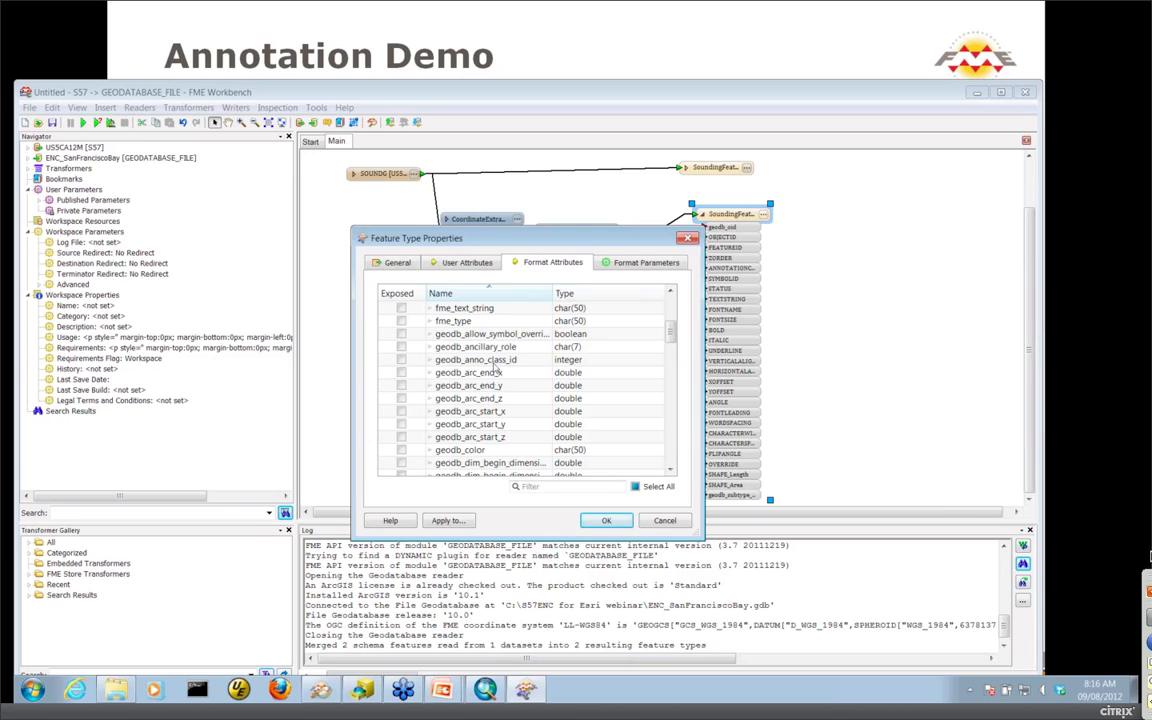
pyautogui.click(665, 521)
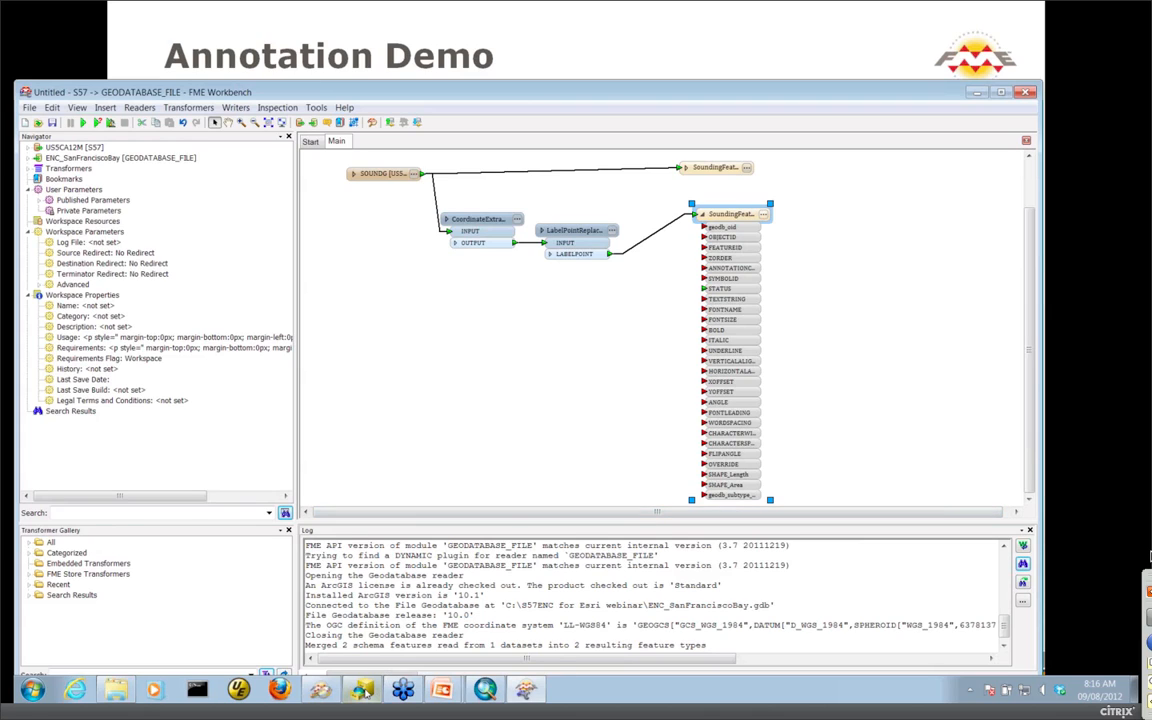
# - Switch to ArcCatalog and check the annotation classes and subtype codes in SoundingFeatureAnno's feature class properties
pyautogui.moveTo(362, 690)
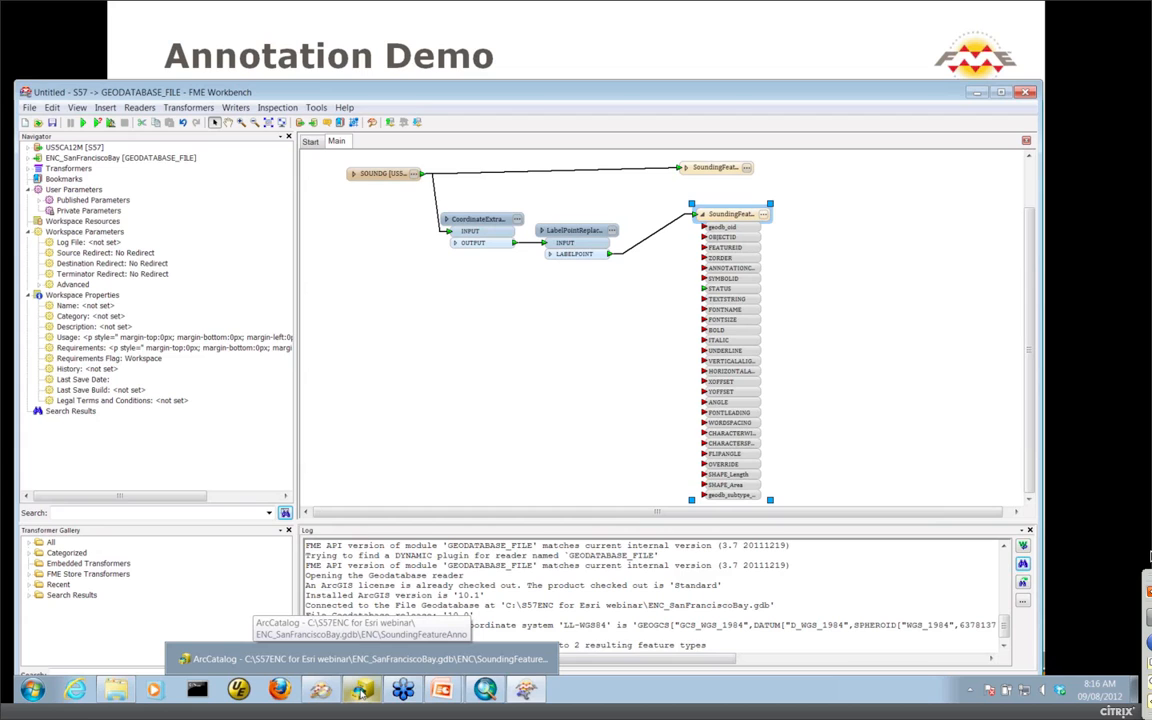
pyautogui.click(362, 690)
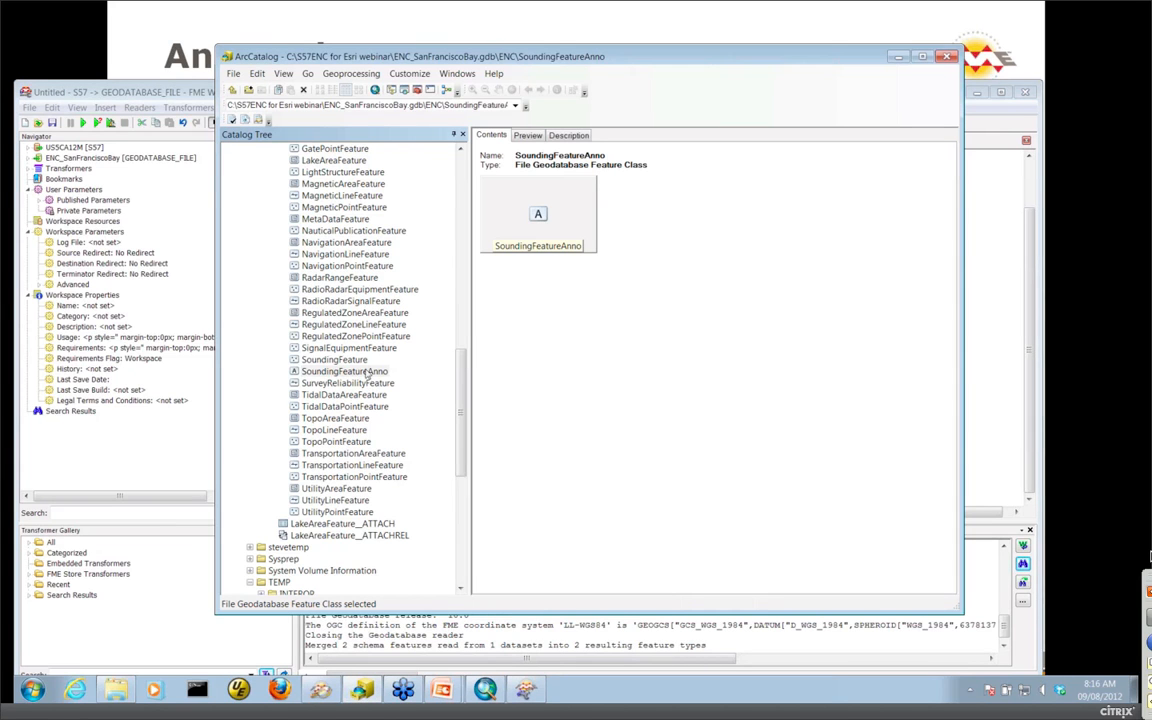
pyautogui.rightClick(367, 373)
pyautogui.click(397, 507)
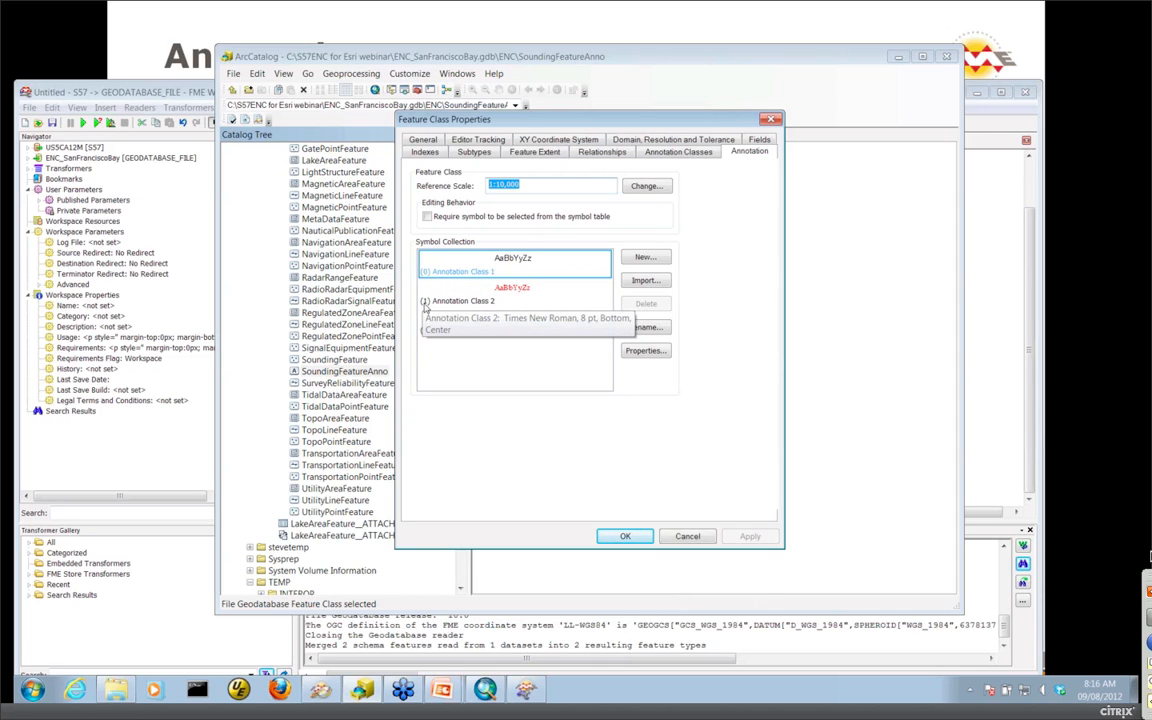
pyautogui.click(474, 152)
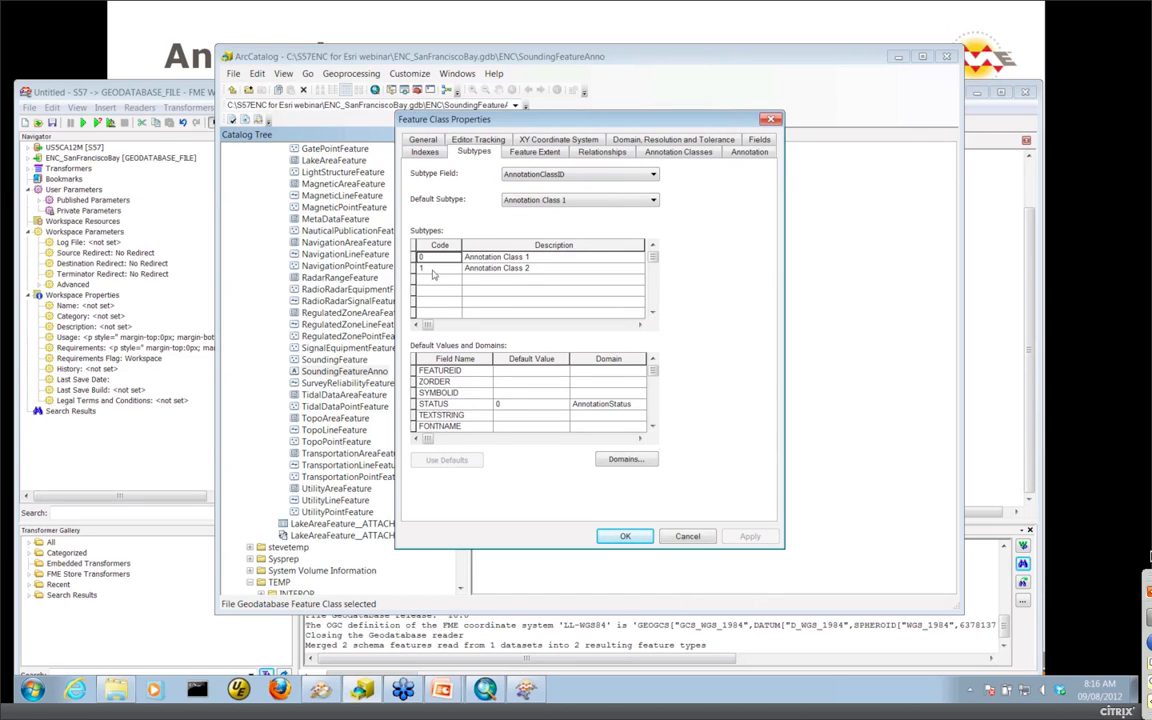
pyautogui.click(457, 252)
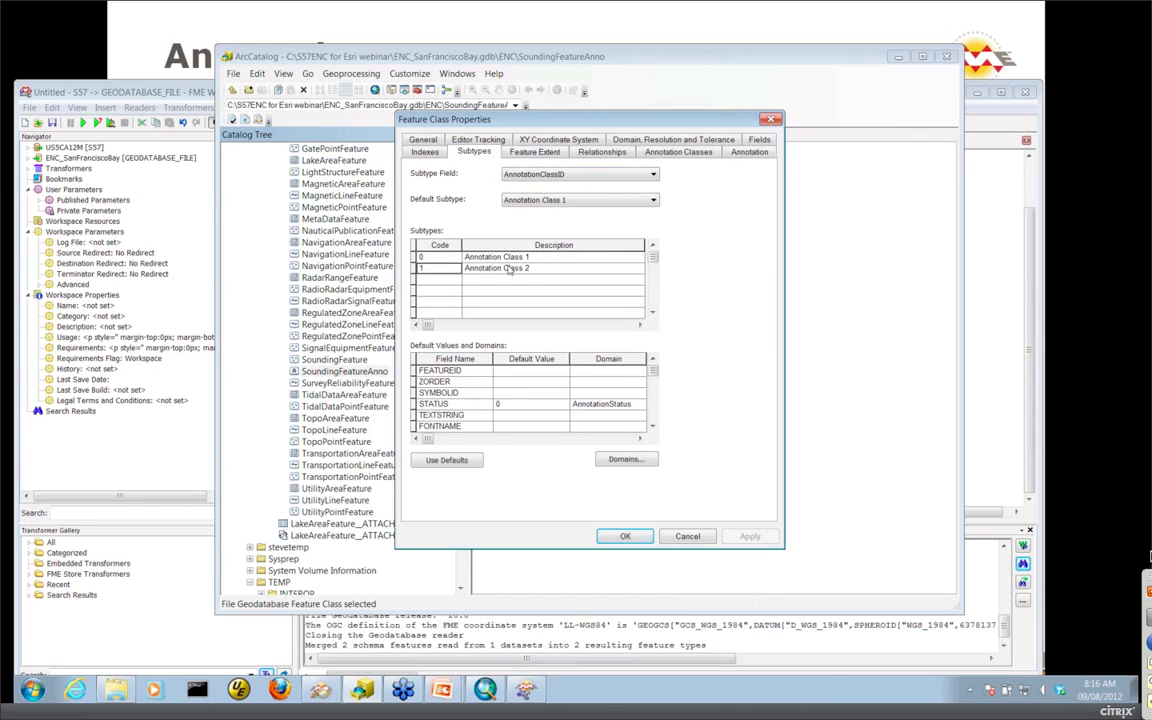
pyautogui.click(686, 537)
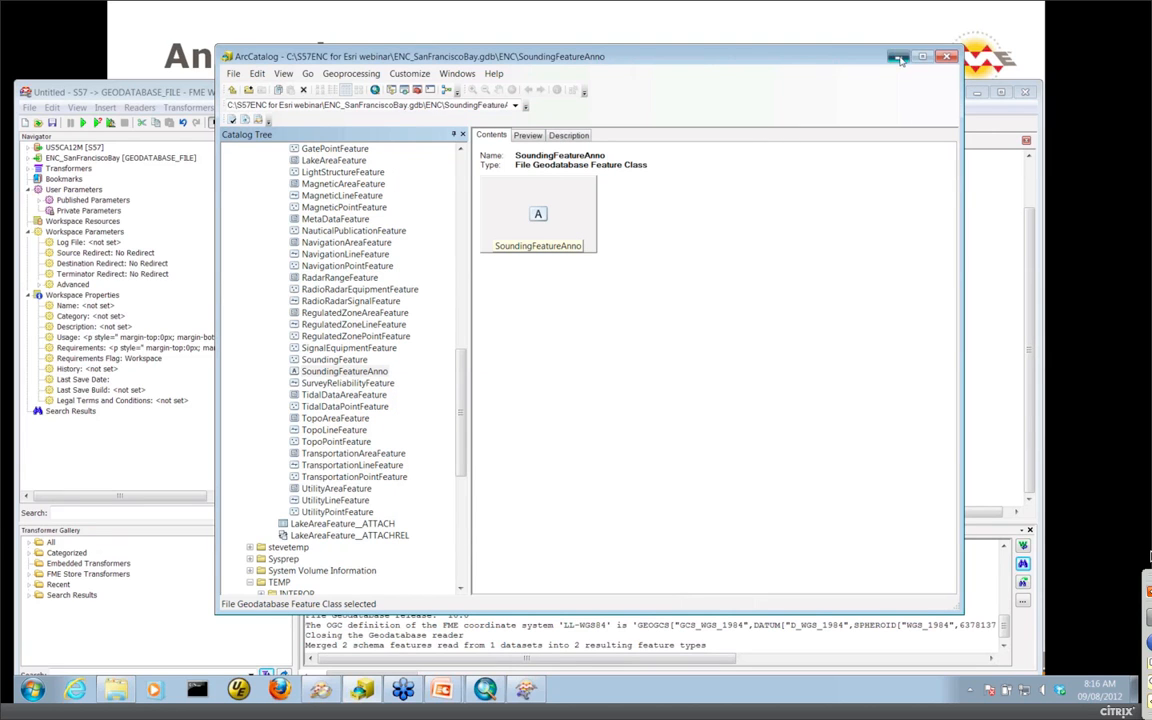
pyautogui.click(898, 57)
# - Insert an AttributeCreator between the LabelPointReplacer and SoundingFeatureAnno, placing it below the LabelPointReplacer
pyautogui.click(652, 238)
pyautogui.write('attribute')
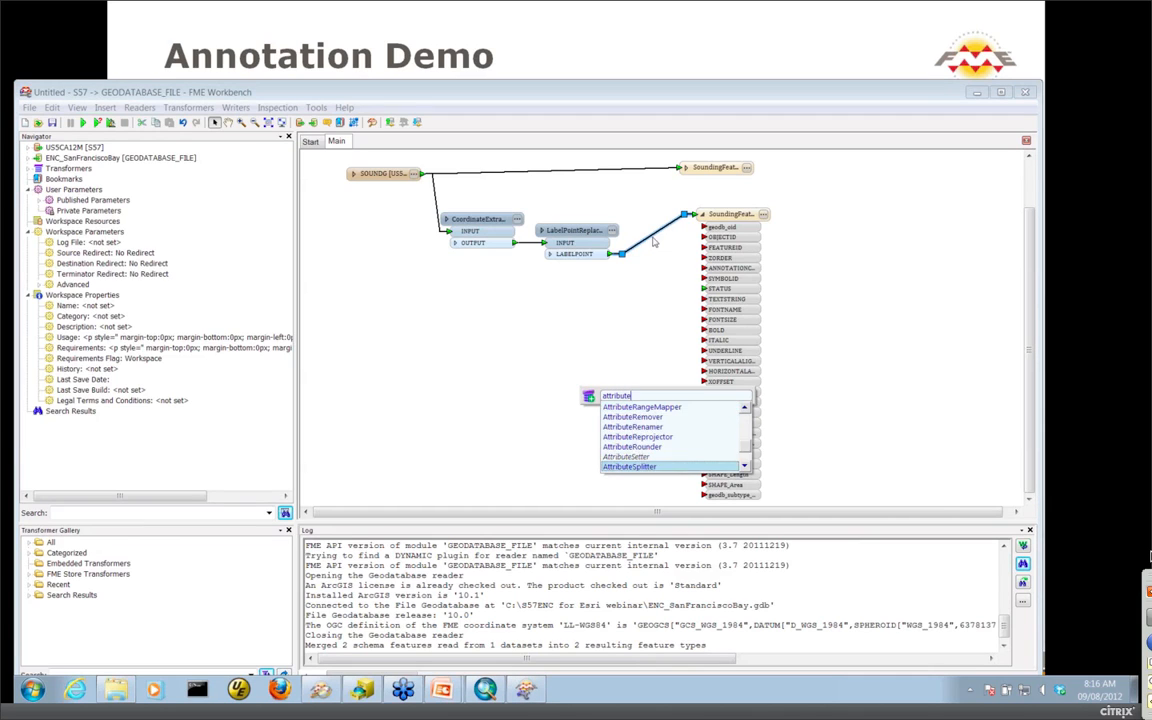
pyautogui.write('cr')
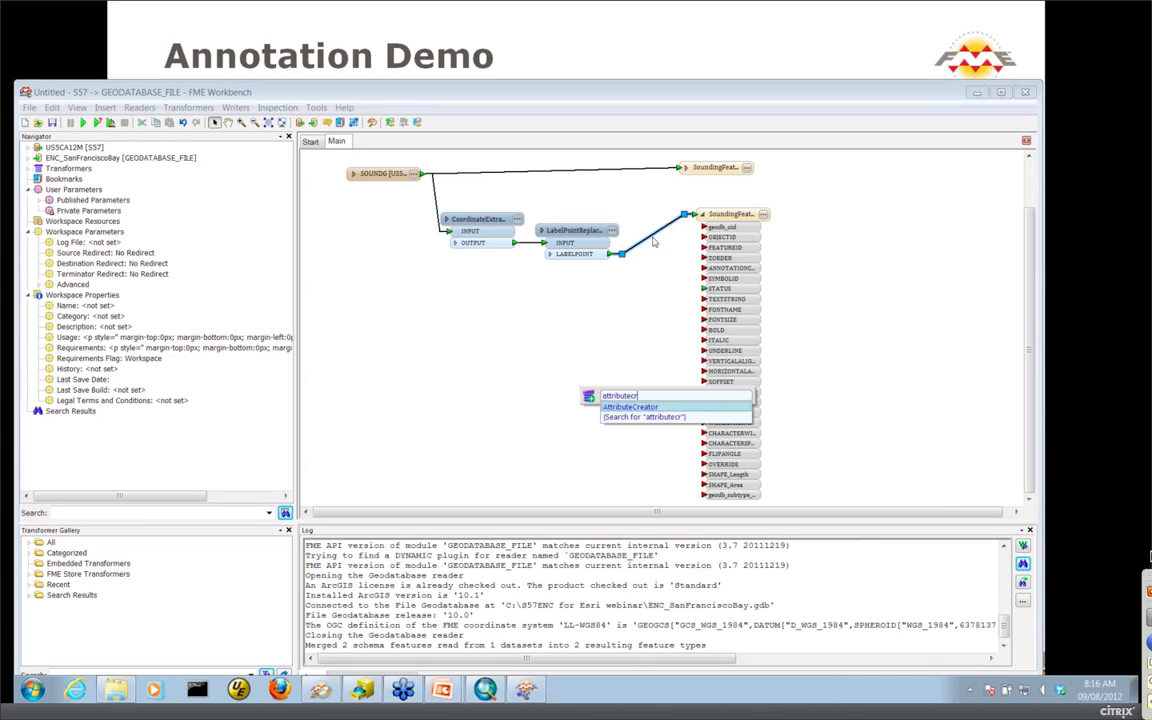
pyautogui.press('Return')
pyautogui.moveTo(600, 240); pyautogui.dragTo(610, 284)
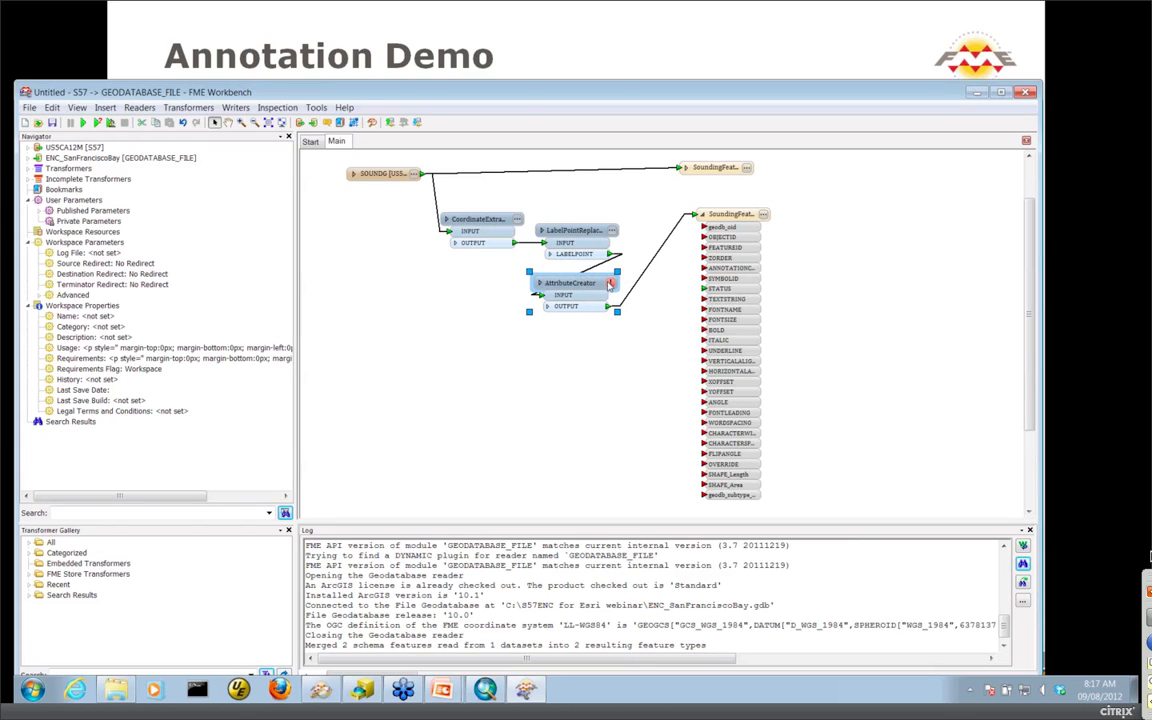
# - Define the attribute geodb_anno_class_id with value 1 in the AttributeCreator
pyautogui.click(610, 284)
pyautogui.click(422, 371)
pyautogui.write('g')
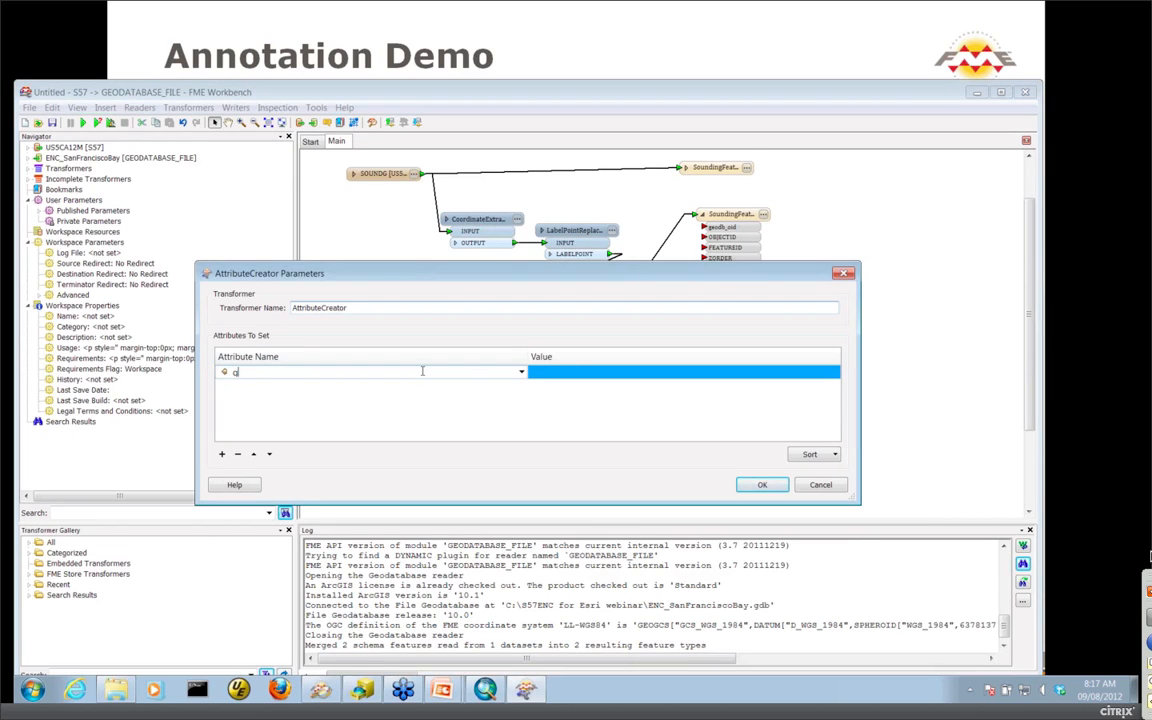
pyautogui.write('eodb_anno_class_id')
pyautogui.click(547, 376)
pyautogui.write('1')
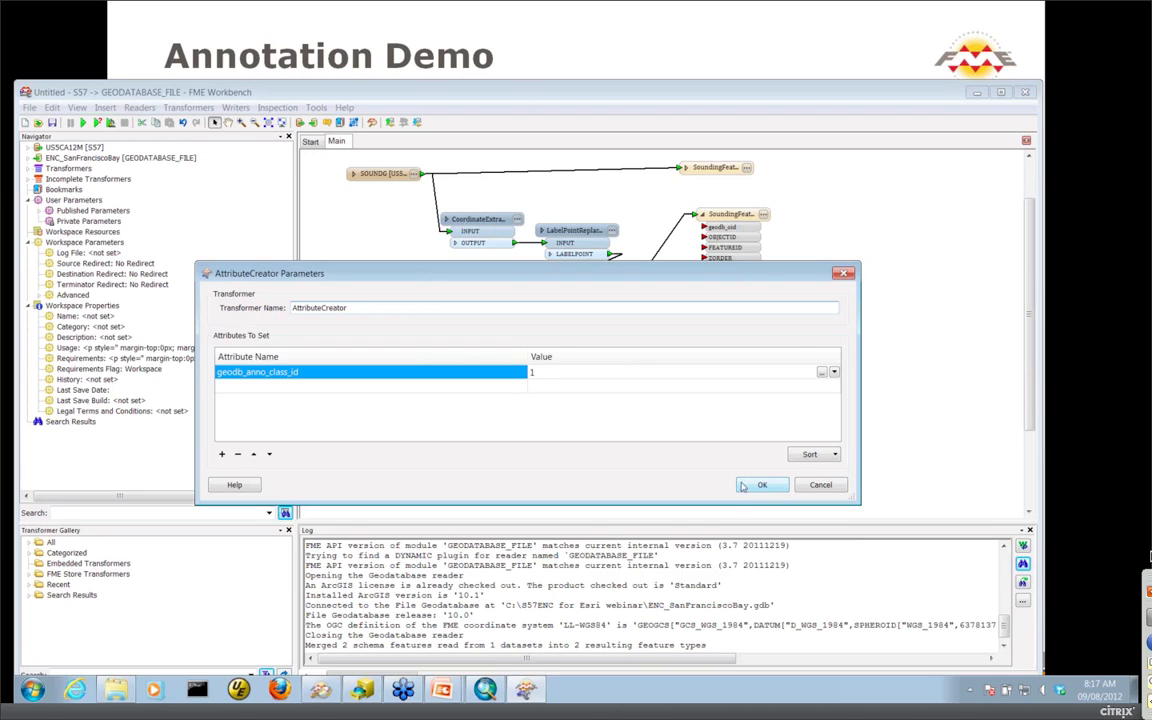
pyautogui.click(747, 486)
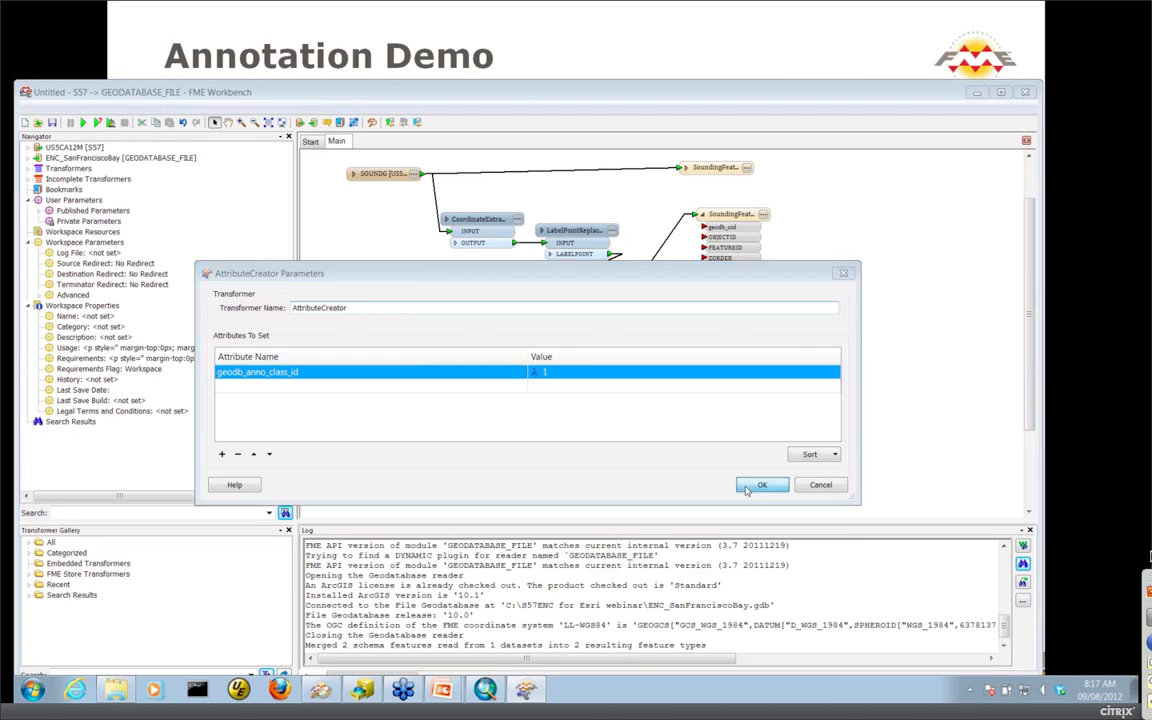
# - Look through SoundingFeatureAnno's format attributes for the one that controls the annotation font name
pyautogui.click(765, 215)
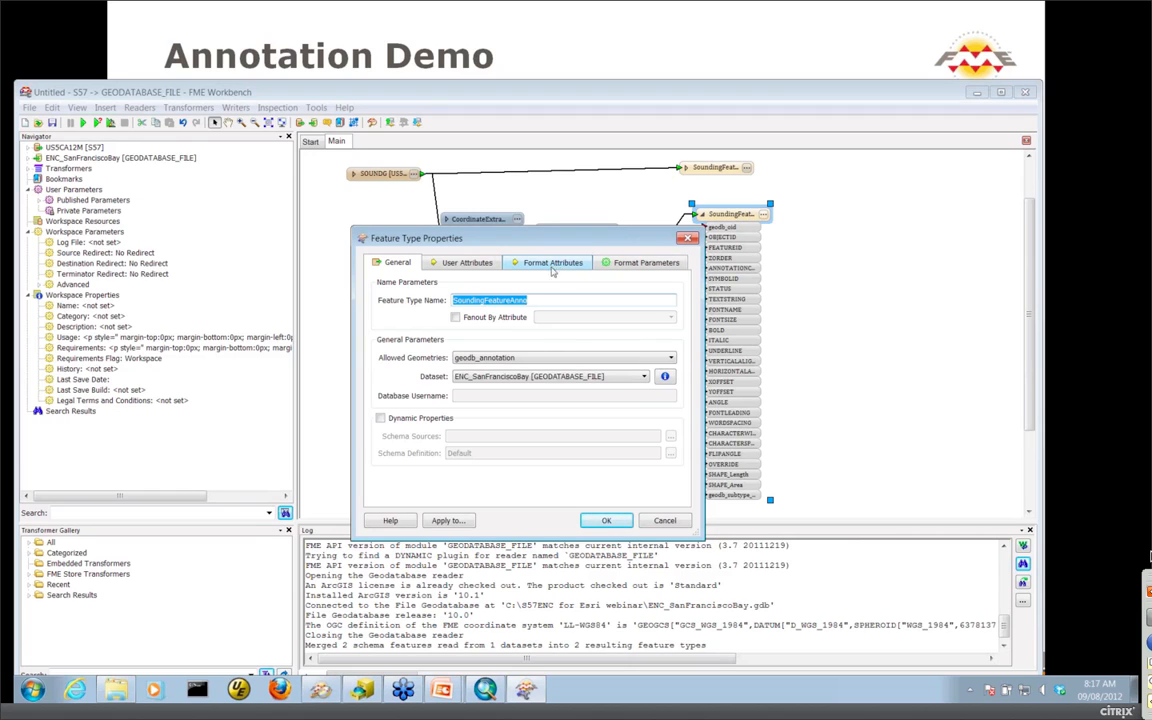
pyautogui.click(555, 264)
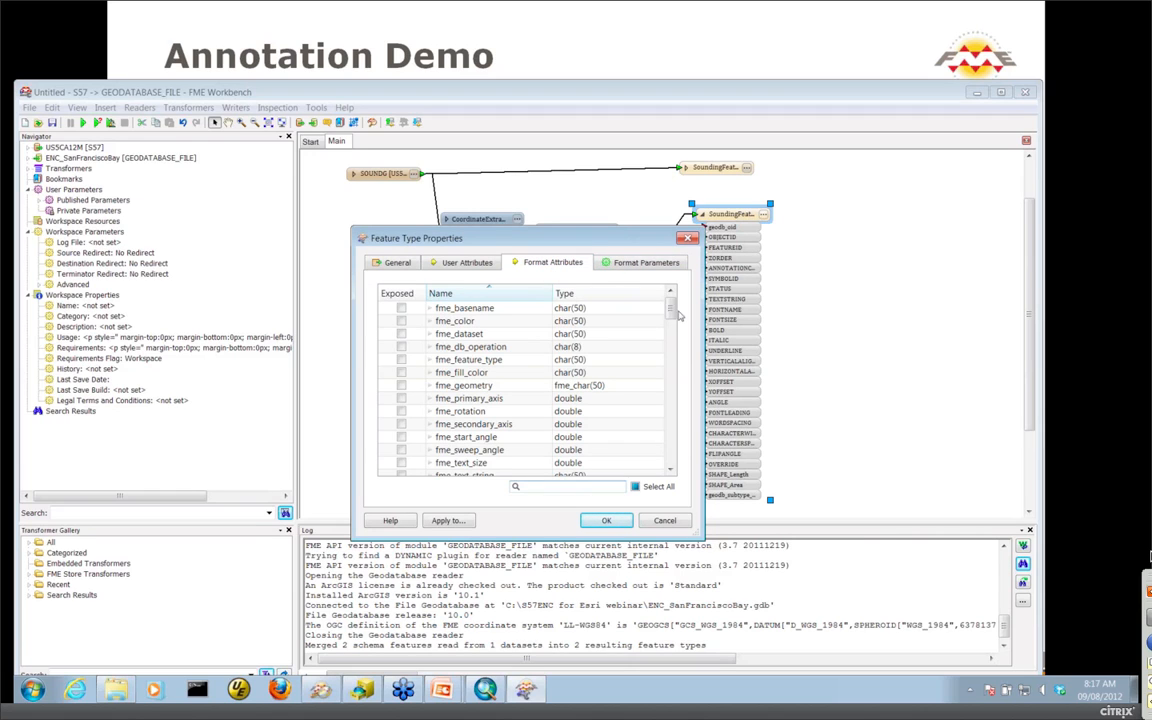
pyautogui.click(671, 360)
pyautogui.scroll(-6, 521, 366)
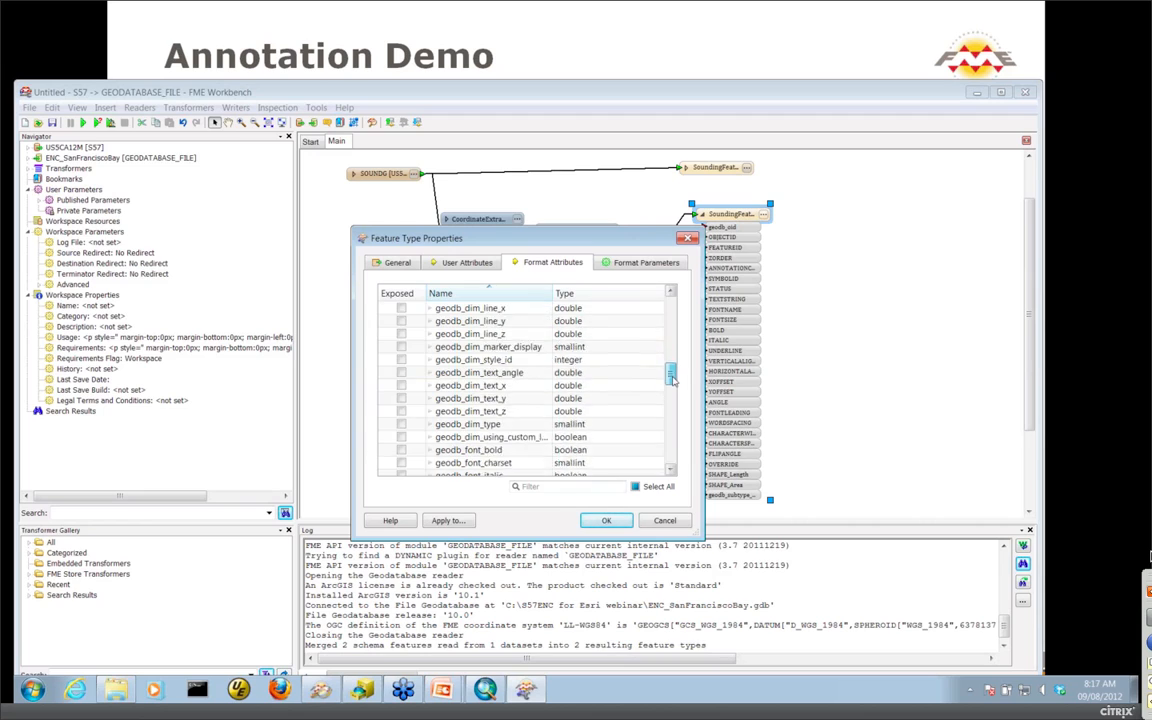
pyautogui.moveTo(521, 366); pyautogui.dragTo(521, 400)
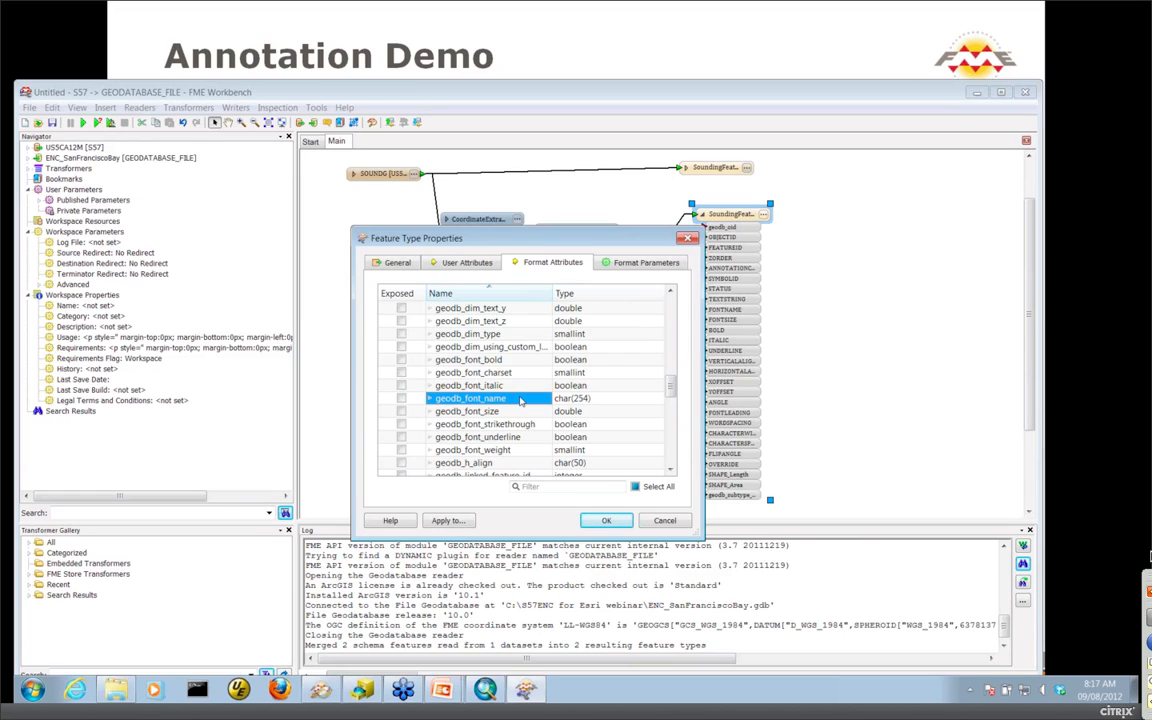
pyautogui.click(665, 521)
# - Add the attribute geodb_font_name with value Arial to the AttributeCreator
pyautogui.doubleClick(550, 258)
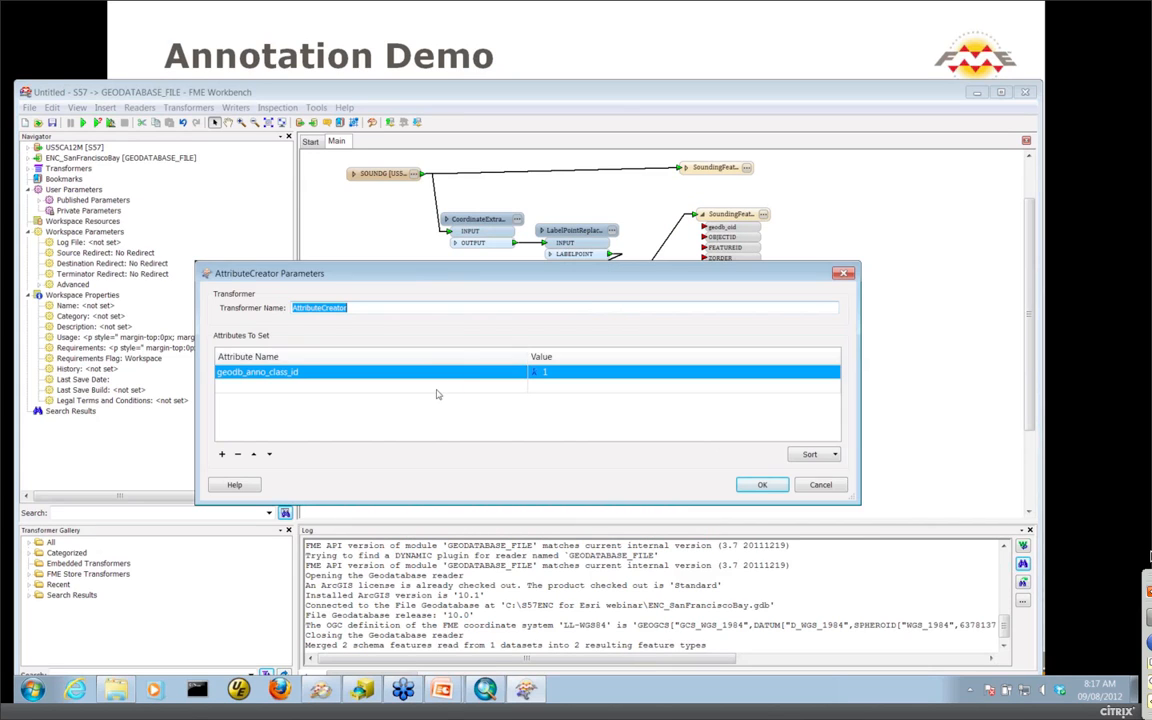
pyautogui.click(437, 387)
pyautogui.write('g')
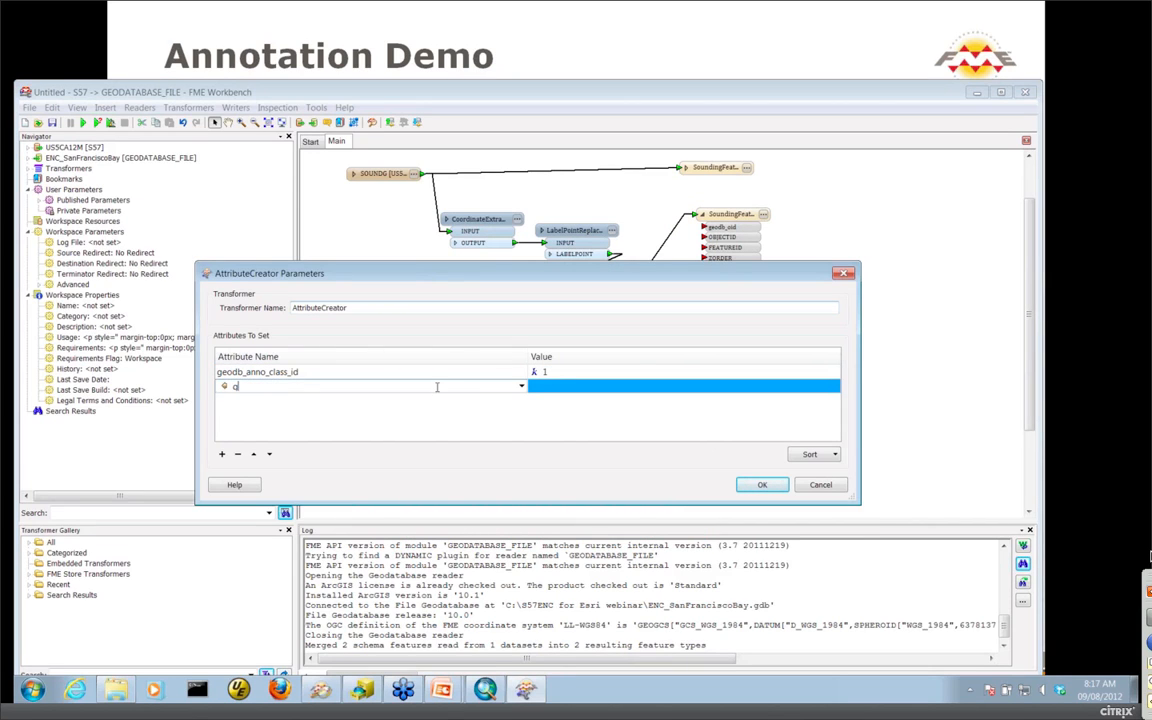
pyautogui.write('eodb_font_n')
pyautogui.click(607, 386)
pyautogui.write('Arial')
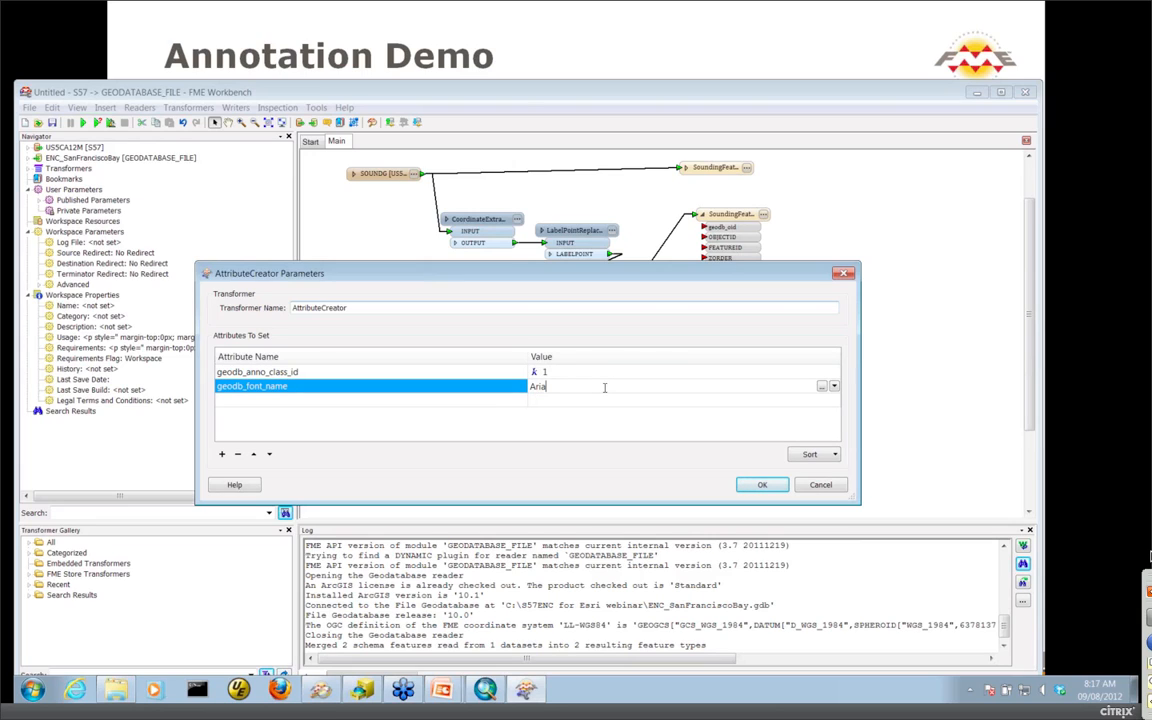
pyautogui.click(762, 484)
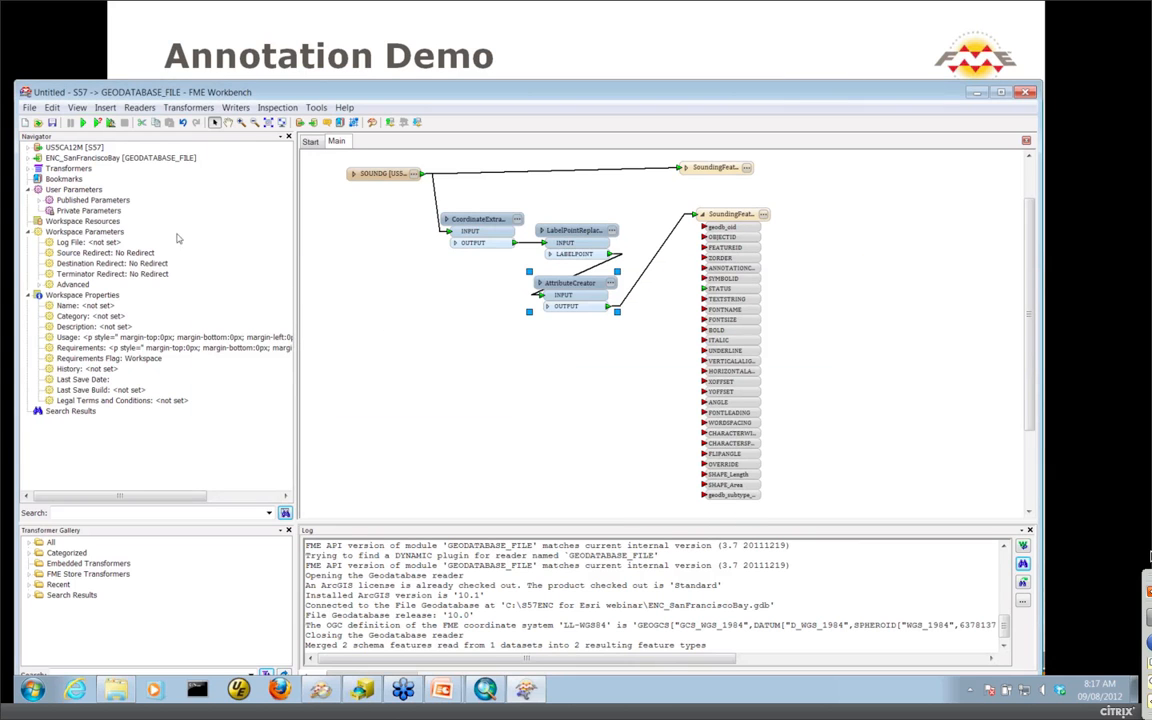
# - Run the workspace translation and enlarge the log area to follow its progress
pyautogui.click(83, 122)
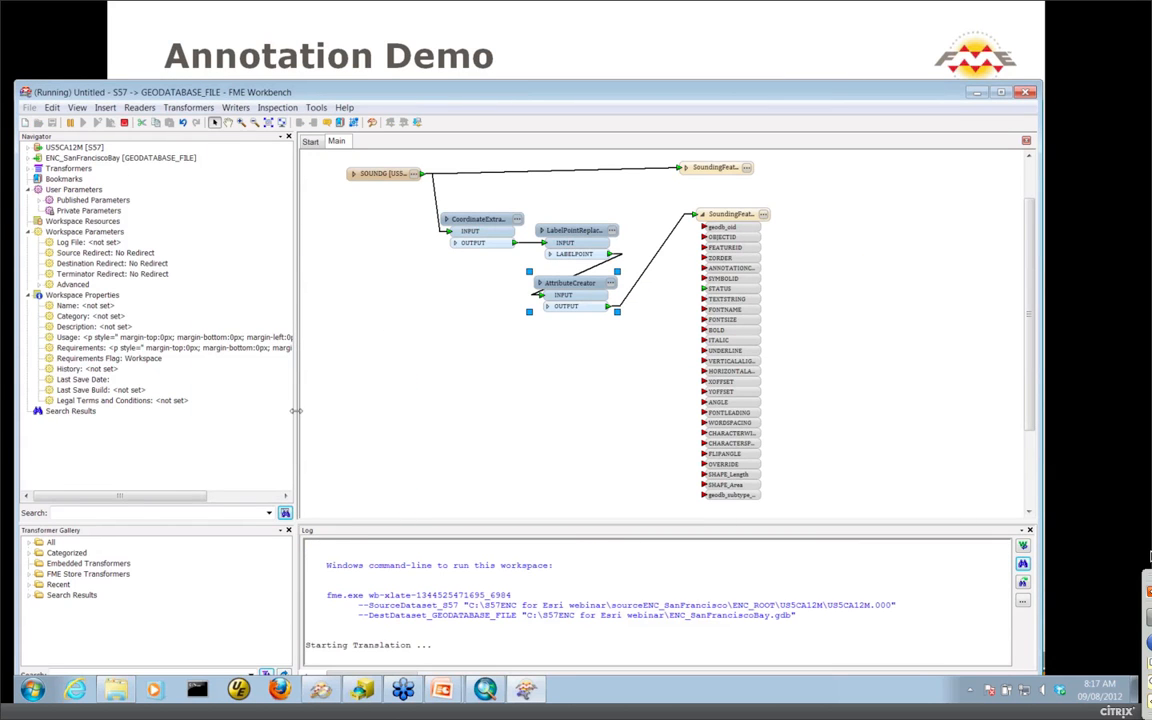
pyautogui.moveTo(266, 408); pyautogui.dragTo(259, 408)
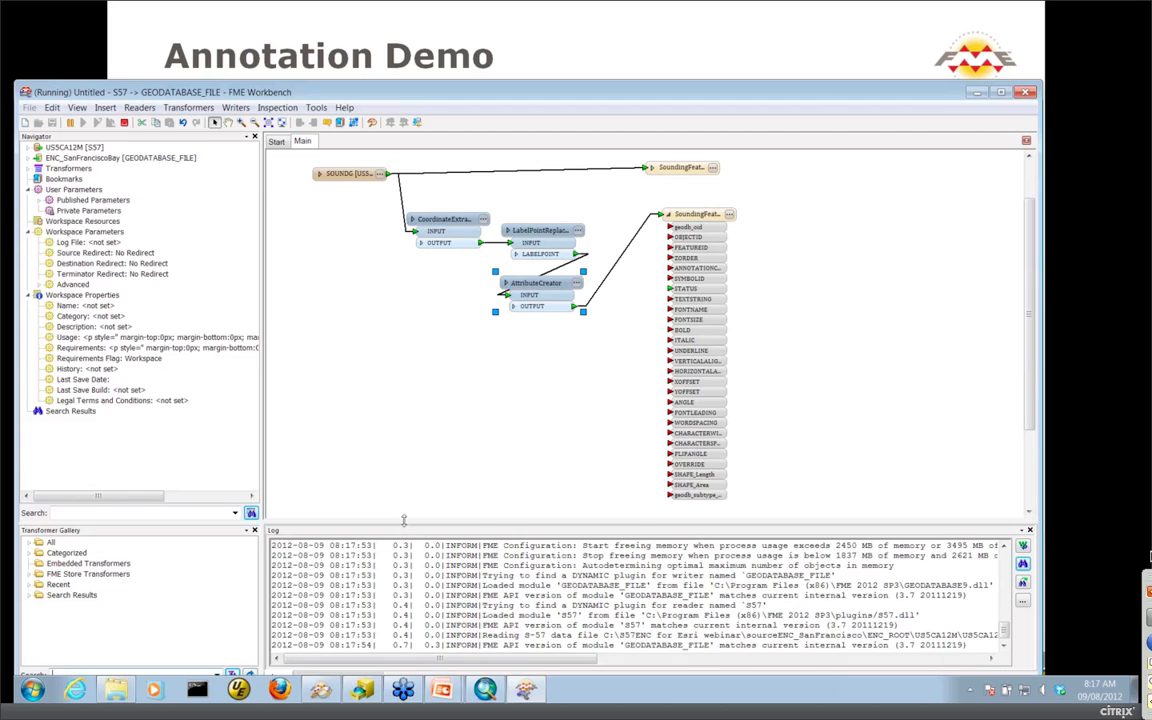
pyautogui.moveTo(404, 520); pyautogui.dragTo(402, 432)
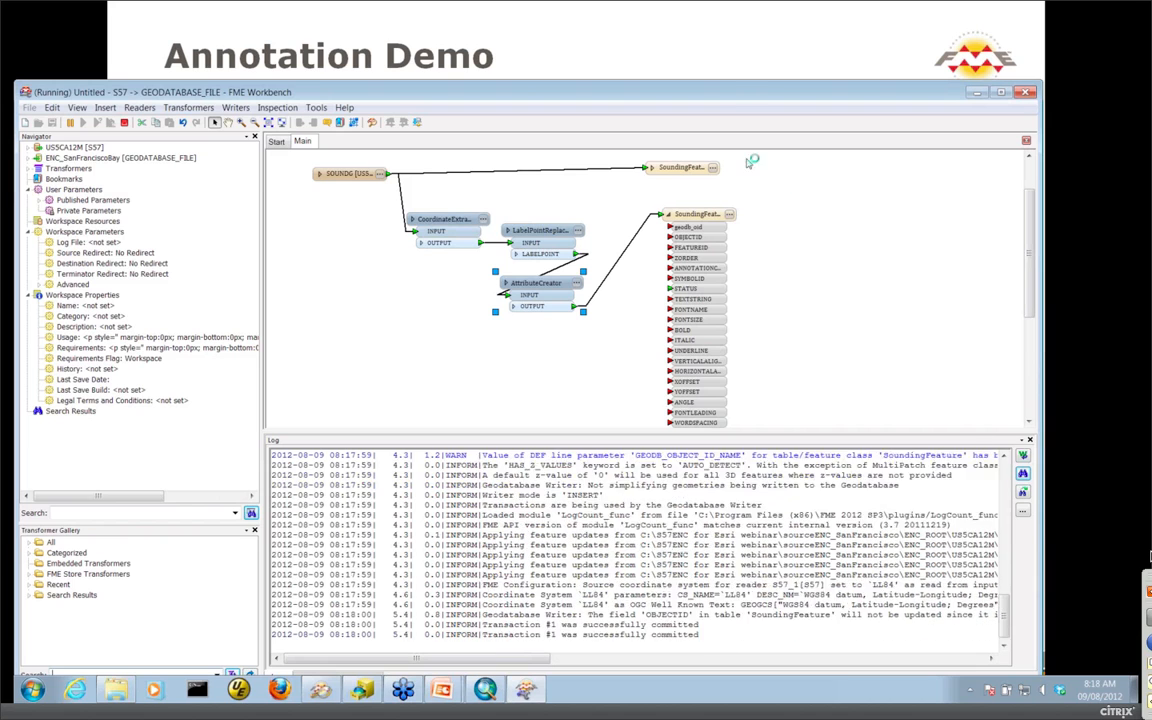
pyautogui.moveTo(662, 88); pyautogui.dragTo(664, 18)
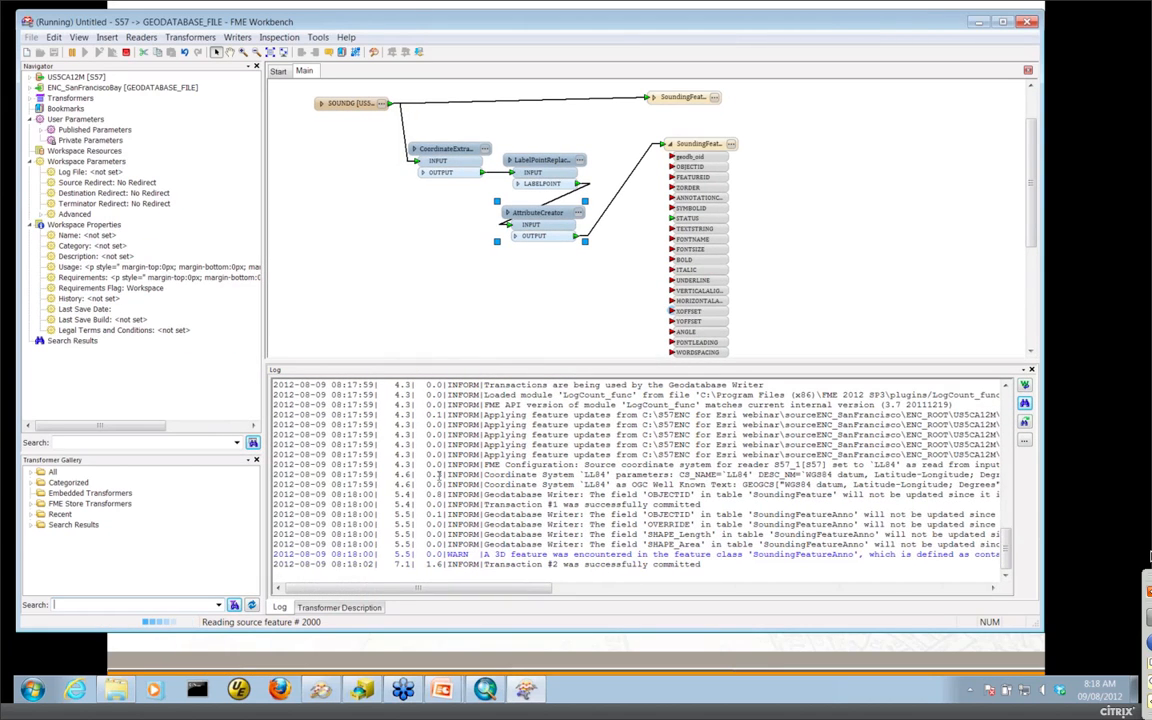
# - Switch to ArcCatalog, preview SoundingFeatureAnno's geography and magnify the northwest soundings until one depth label is readable
pyautogui.click(363, 692)
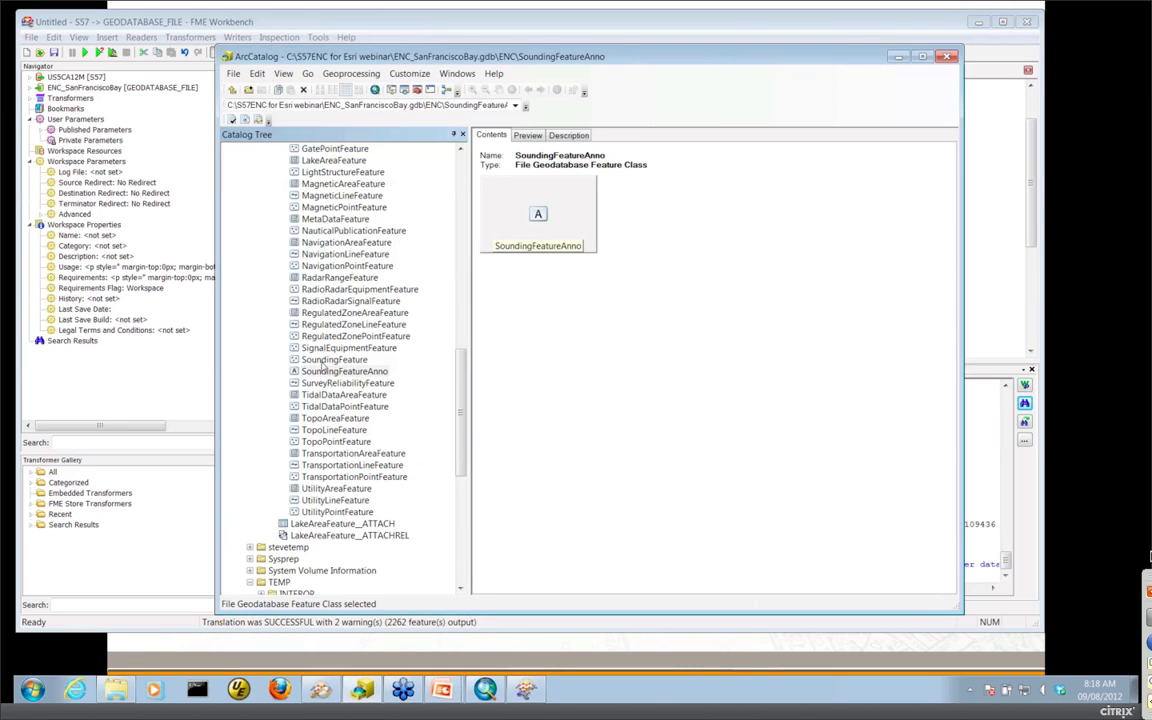
pyautogui.click(324, 372)
pyautogui.click(530, 137)
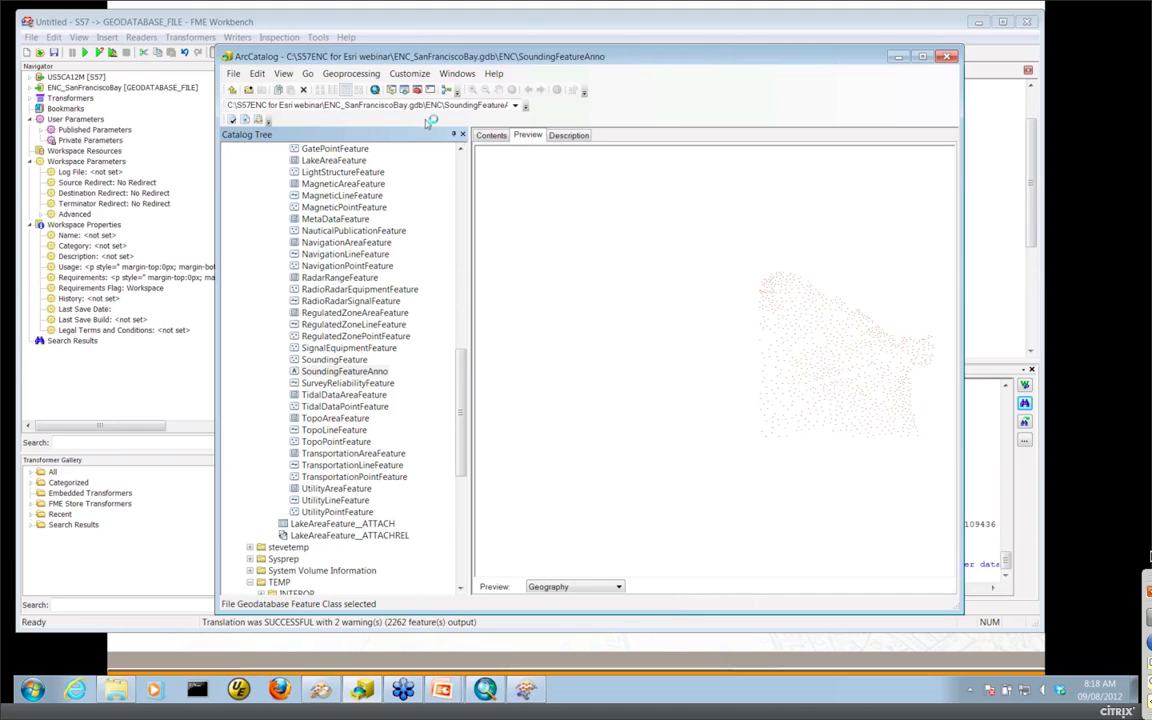
pyautogui.click(472, 90)
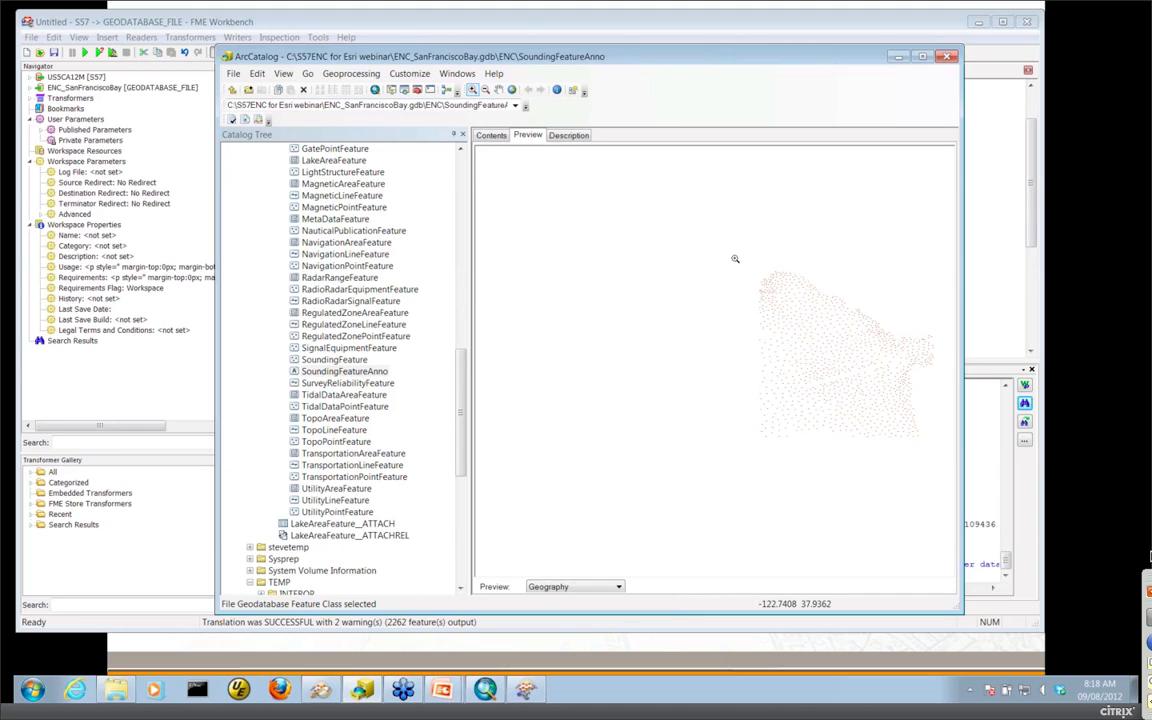
pyautogui.moveTo(758, 274); pyautogui.dragTo(782, 295)
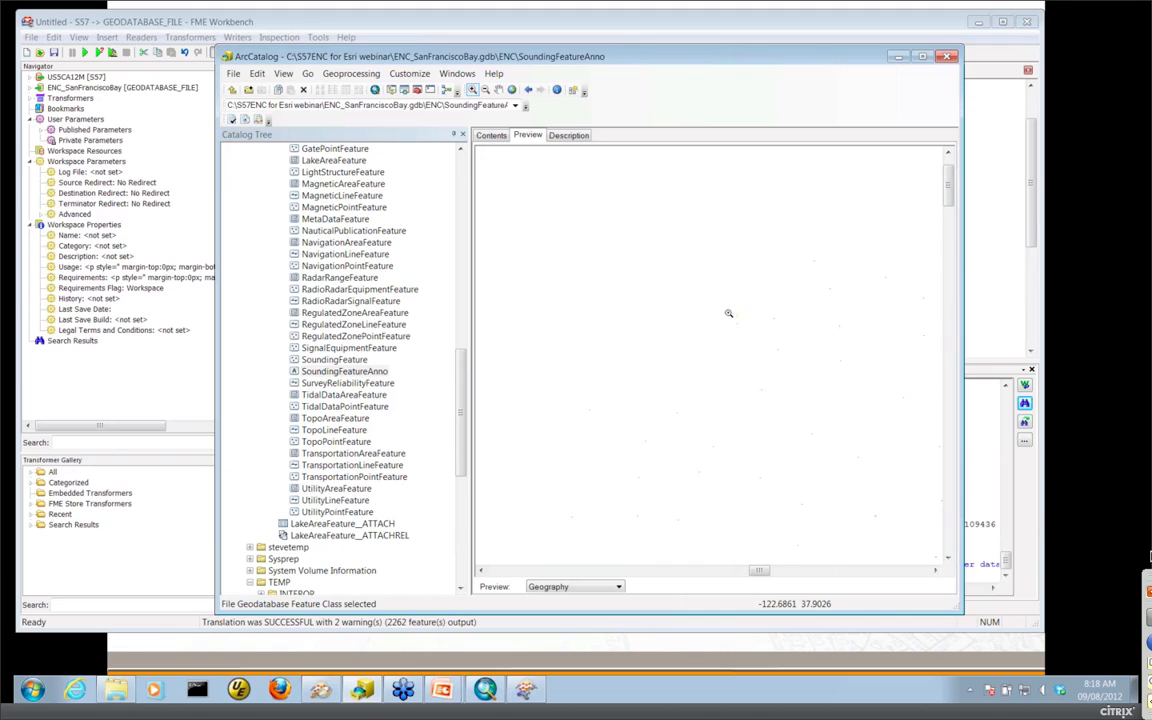
pyautogui.moveTo(640, 380); pyautogui.dragTo(700, 435)
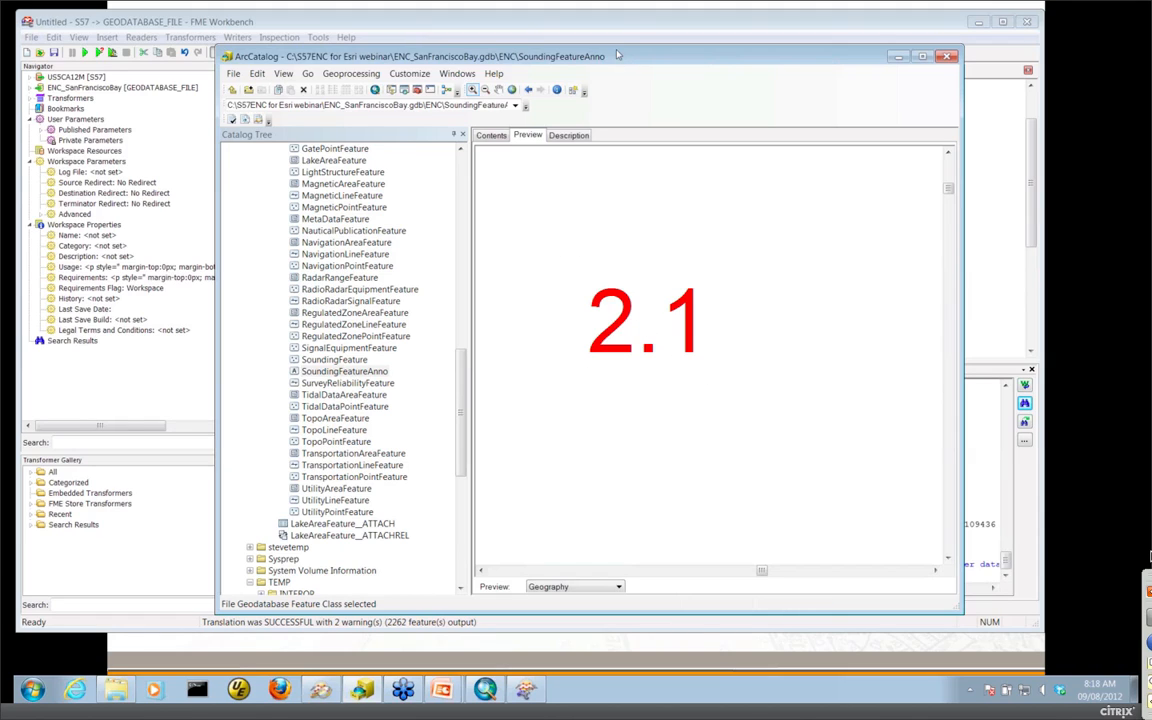
pyautogui.moveTo(617, 57); pyautogui.dragTo(582, 57)
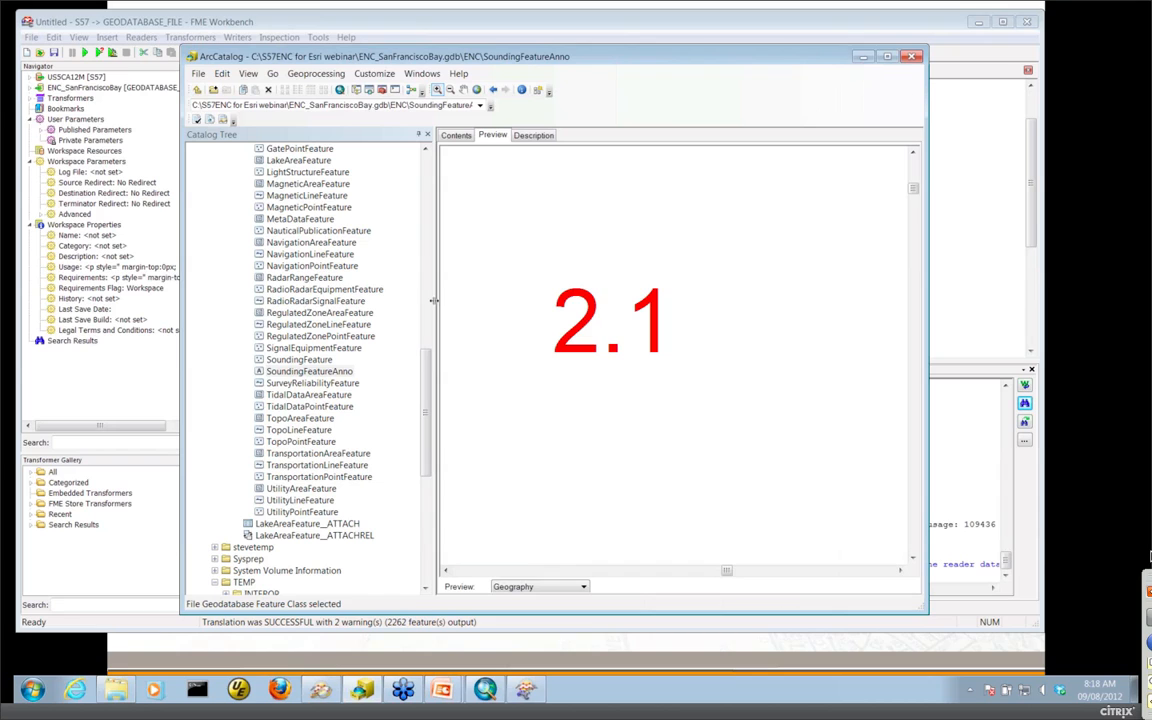
# - Inspect the annotation symbol collection in SoundingFeatureAnno's properties, then return to FME Workbench and dismiss the unexpected input message
pyautogui.rightClick(342, 372)
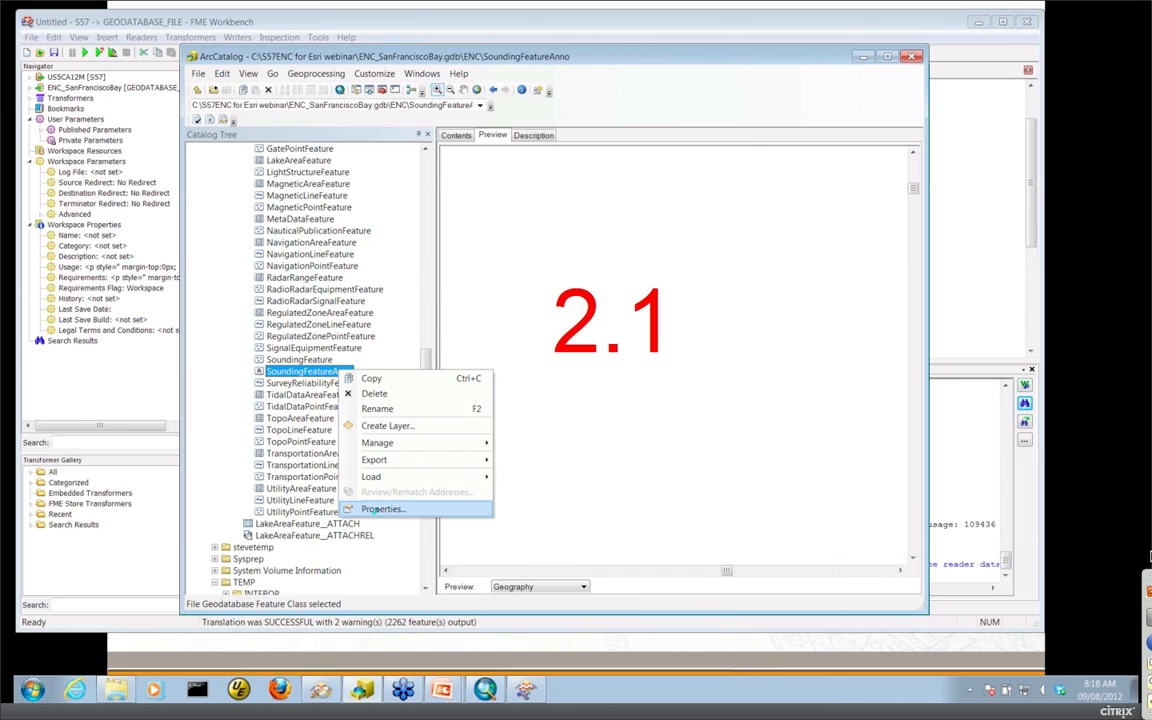
pyautogui.click(380, 509)
pyautogui.click(712, 155)
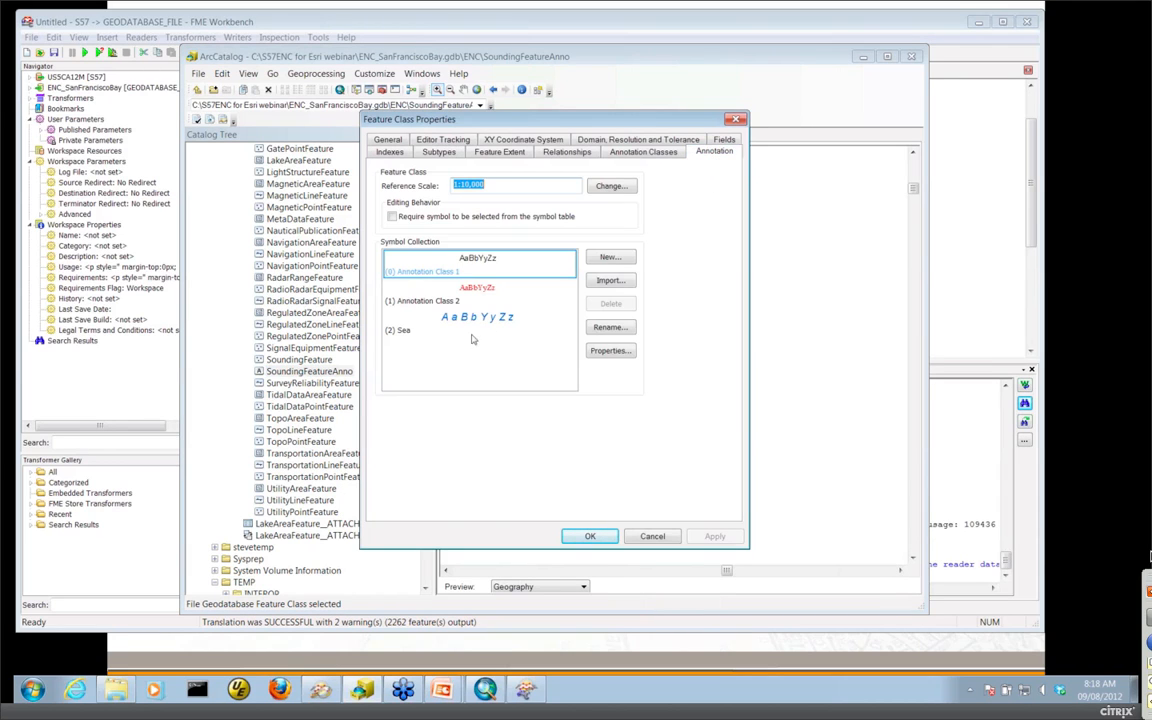
pyautogui.click(652, 536)
pyautogui.click(866, 59)
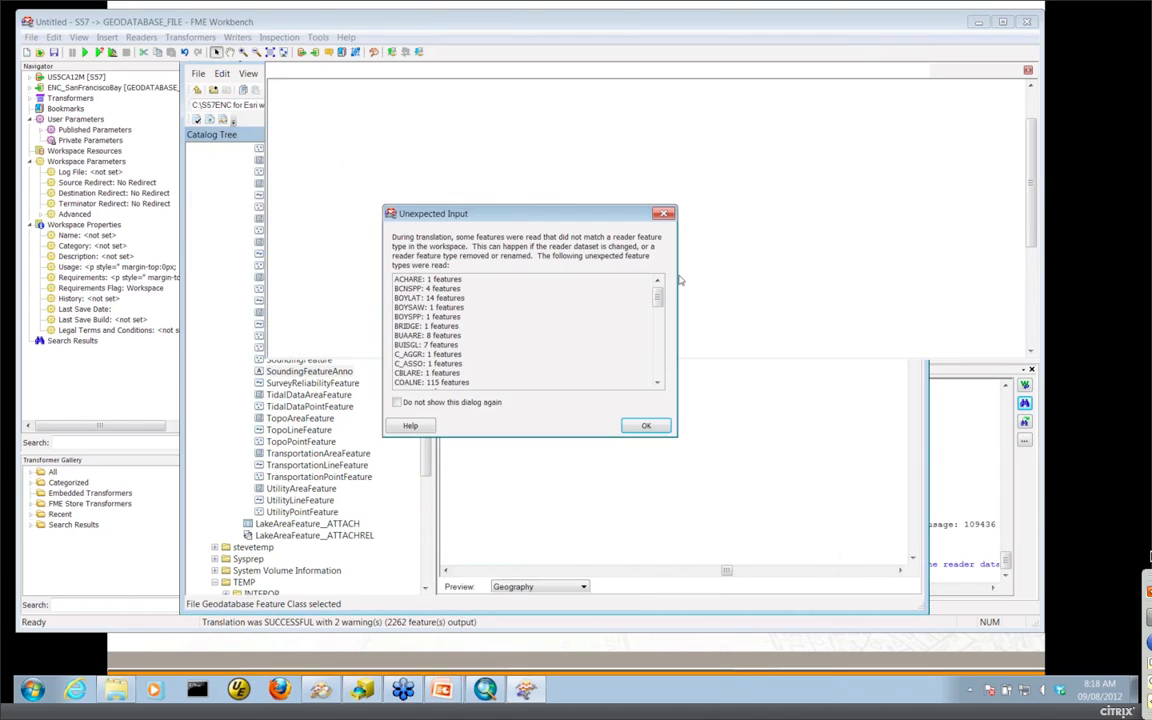
pyautogui.click(653, 424)
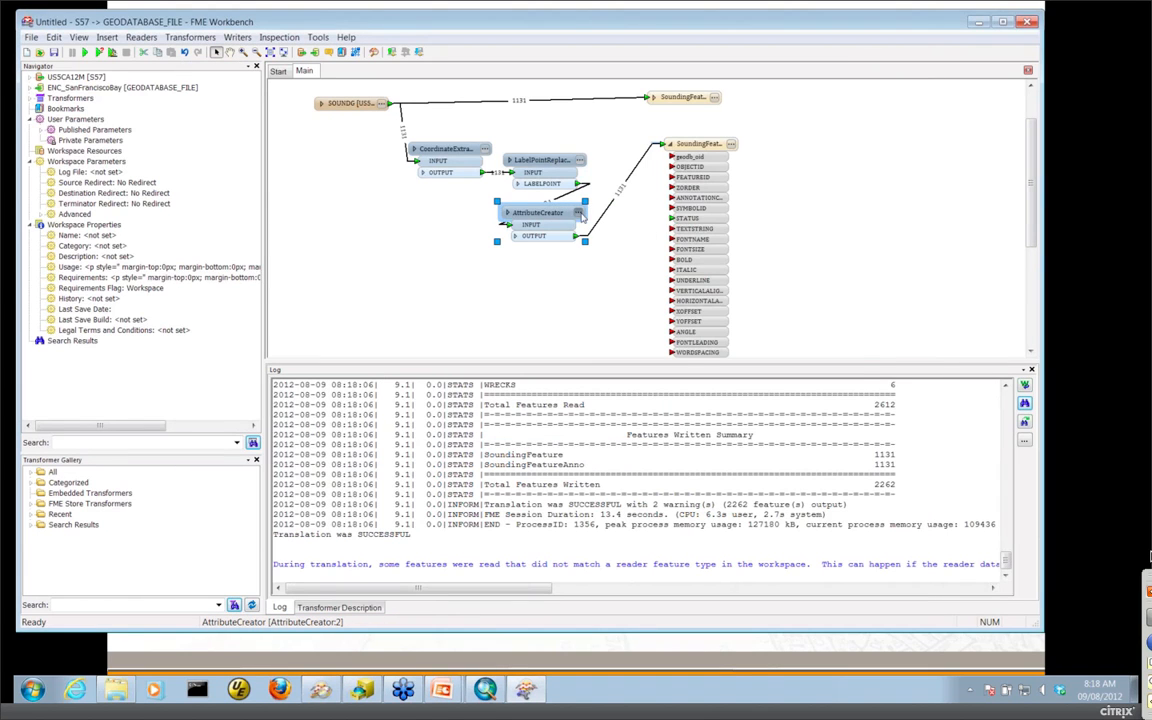
# - Replace the AttributeCreator's existing attributes with geodb_symbol_id set to 2
pyautogui.click(576, 215)
pyautogui.click(442, 315)
pyautogui.click(240, 383)
pyautogui.click(240, 383)
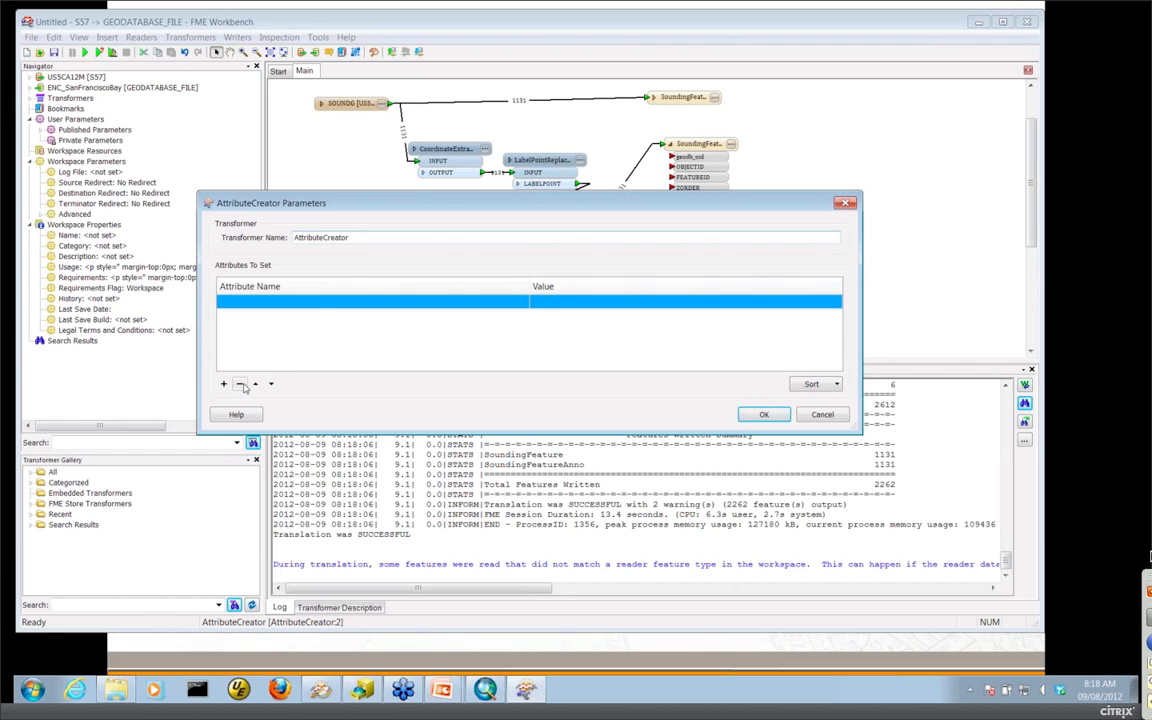
pyautogui.write('geodb_symbol_id')
pyautogui.click(560, 302)
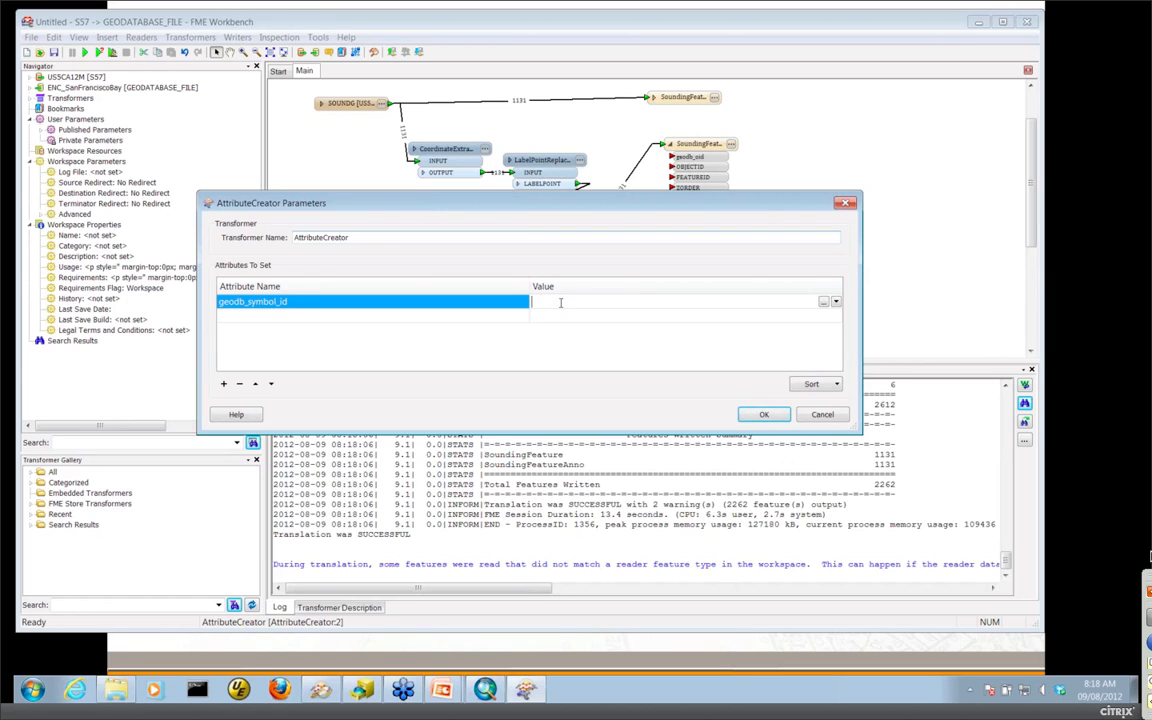
pyautogui.click(762, 414)
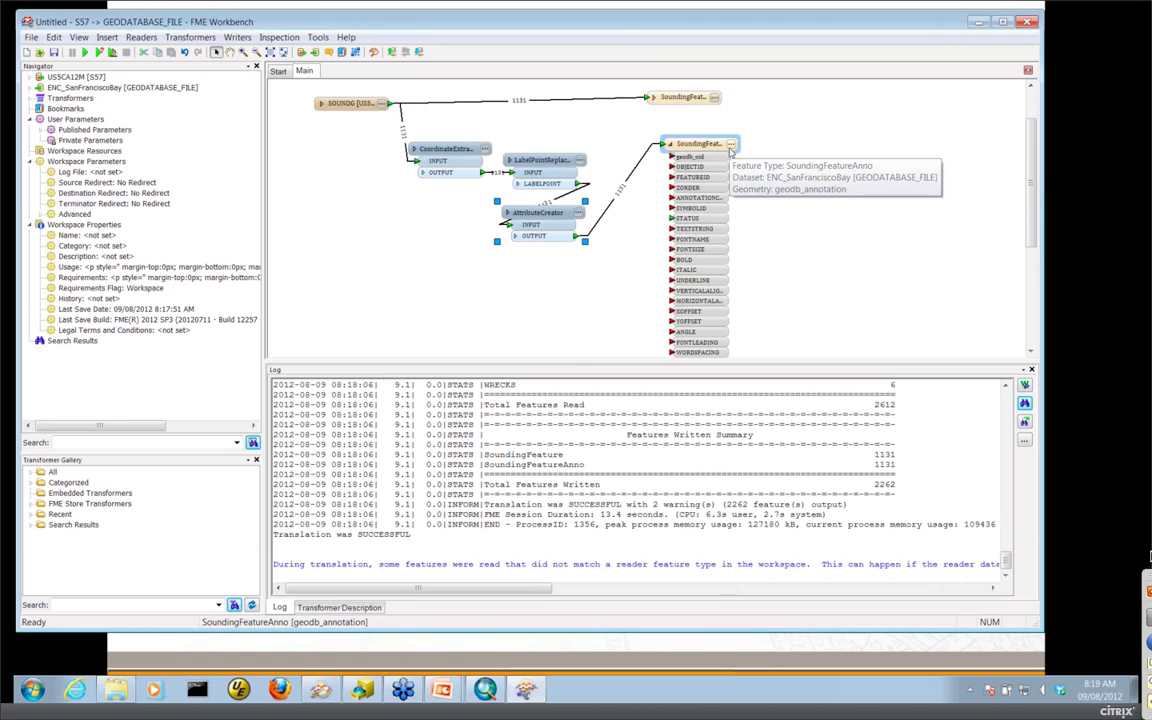
# - Set Truncate Table First to Yes in the SoundingFeatureAnno writer's format parameters
pyautogui.click(731, 145)
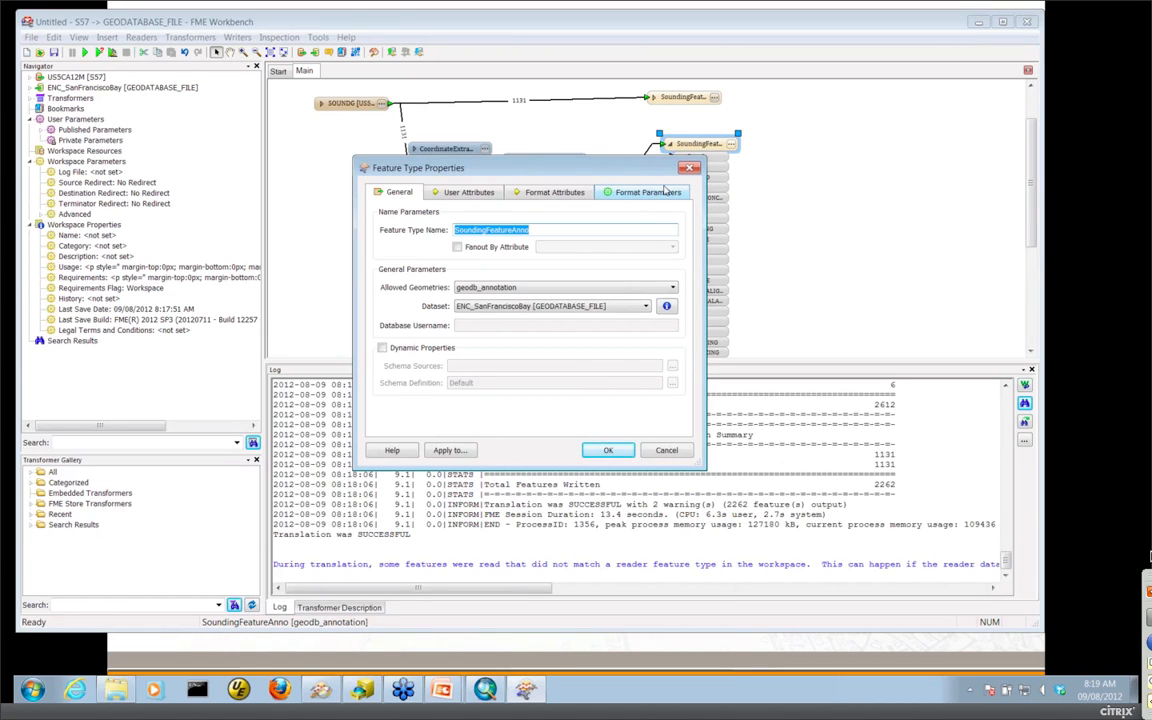
pyautogui.click(659, 194)
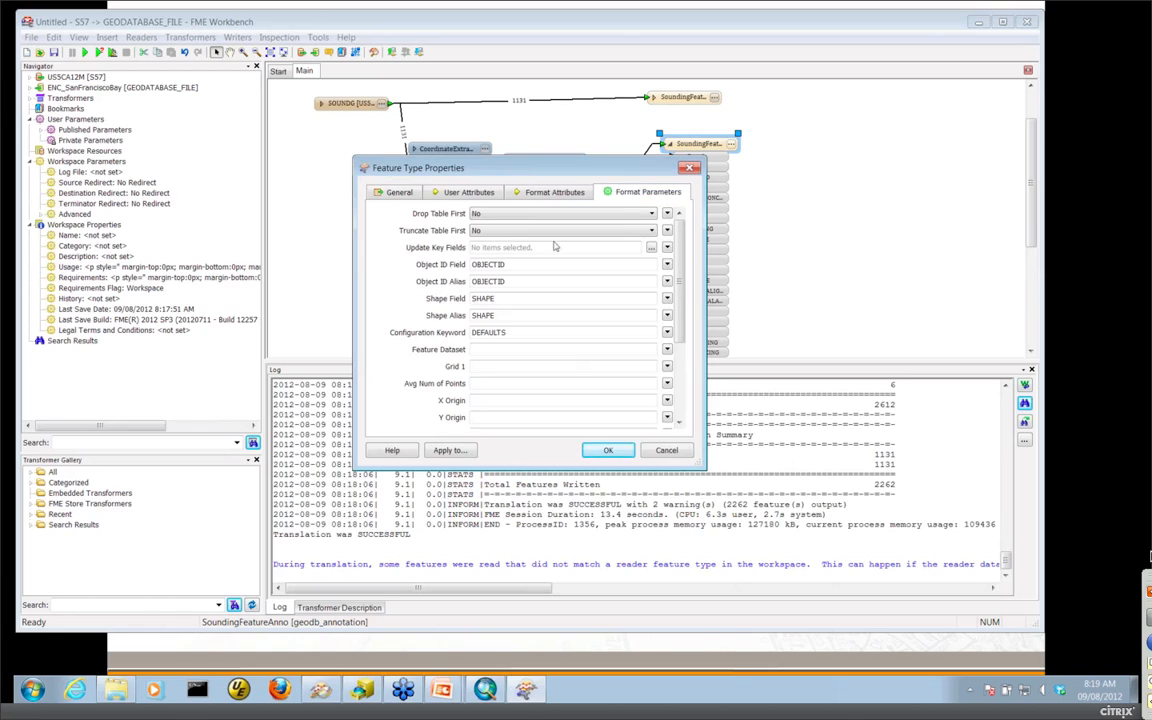
pyautogui.click(510, 231)
pyautogui.click(512, 249)
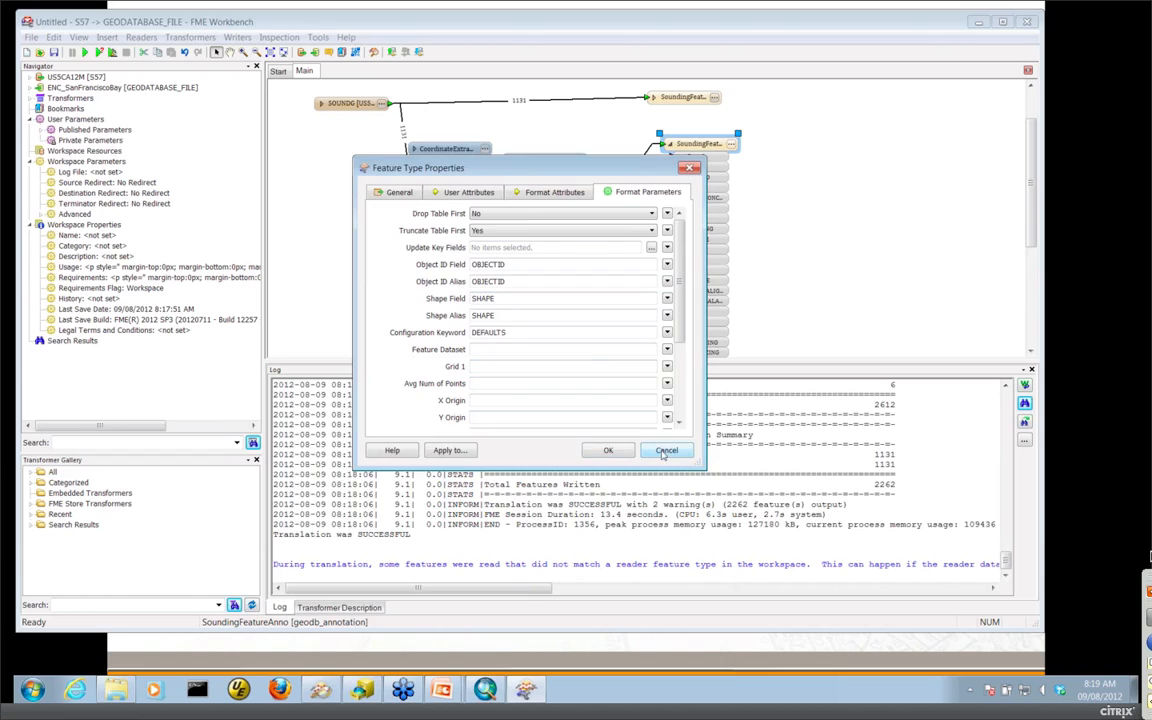
pyautogui.click(607, 450)
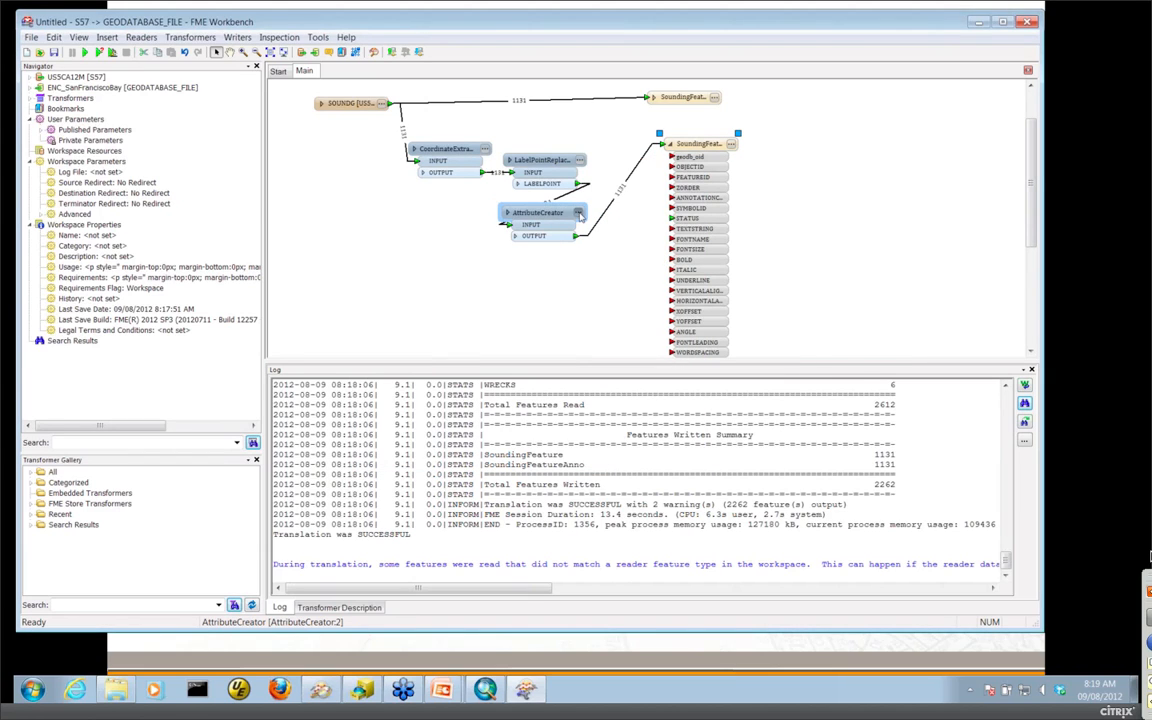
# - Review the AttributeCreator's attribute settings, close them, and show the Annotation Review slide
pyautogui.click(578, 215)
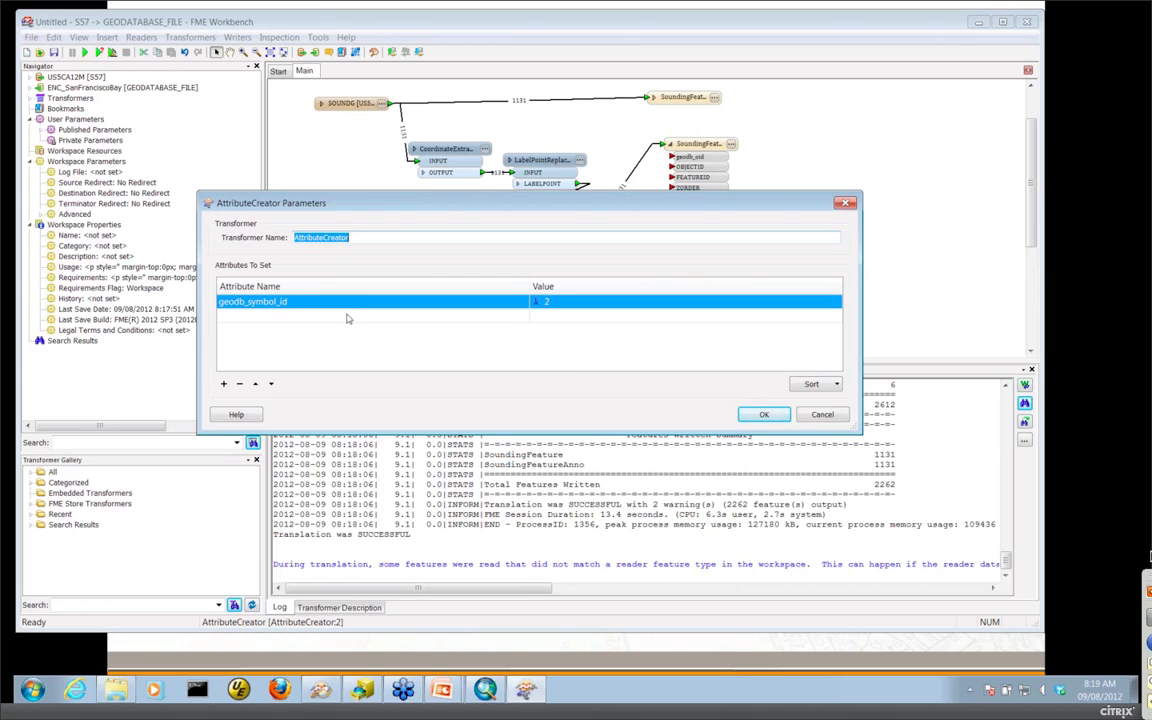
pyautogui.click(822, 414)
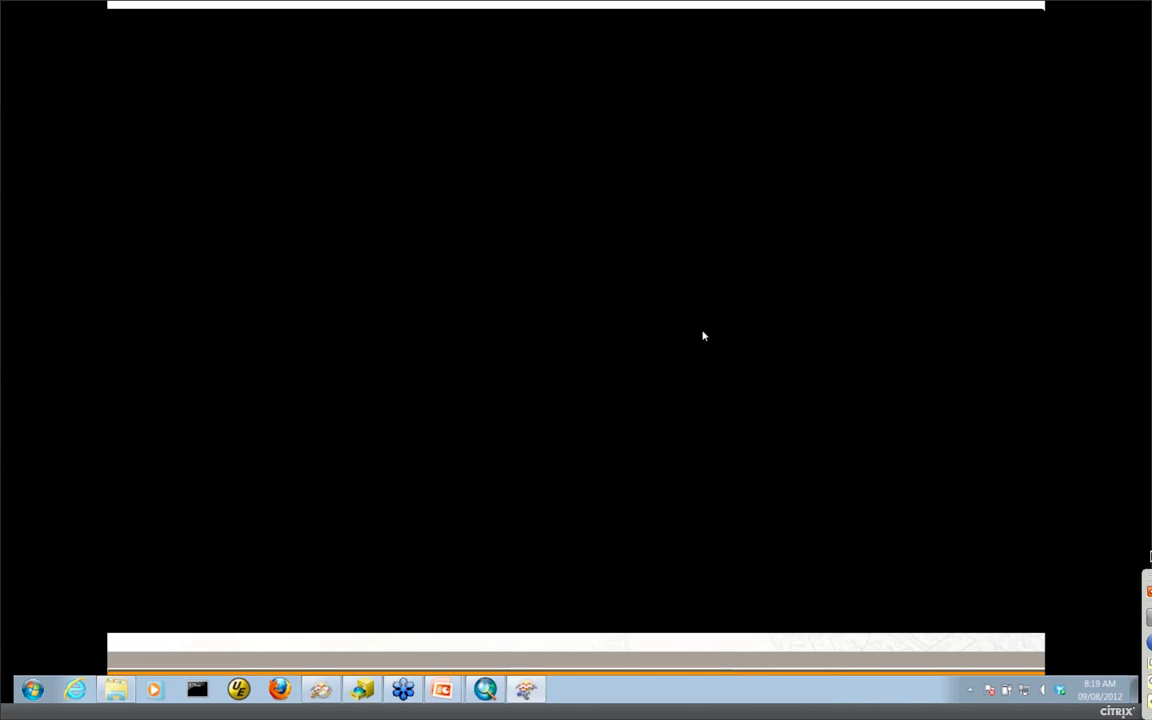
pyautogui.press('Right')
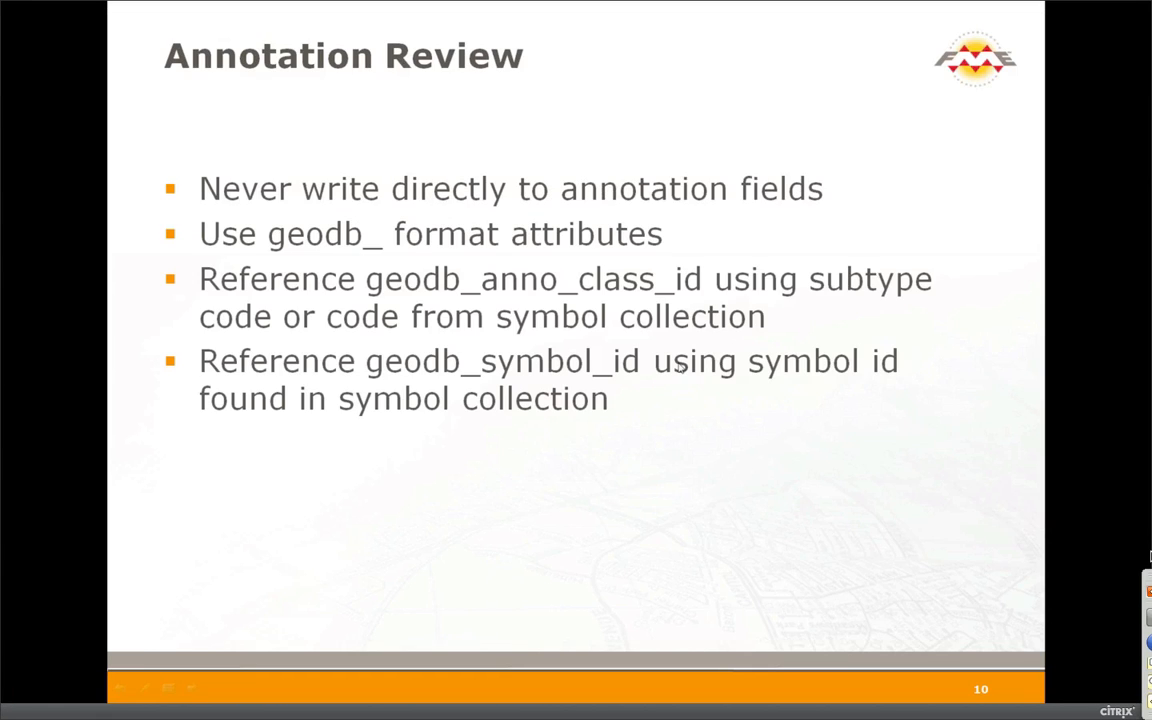
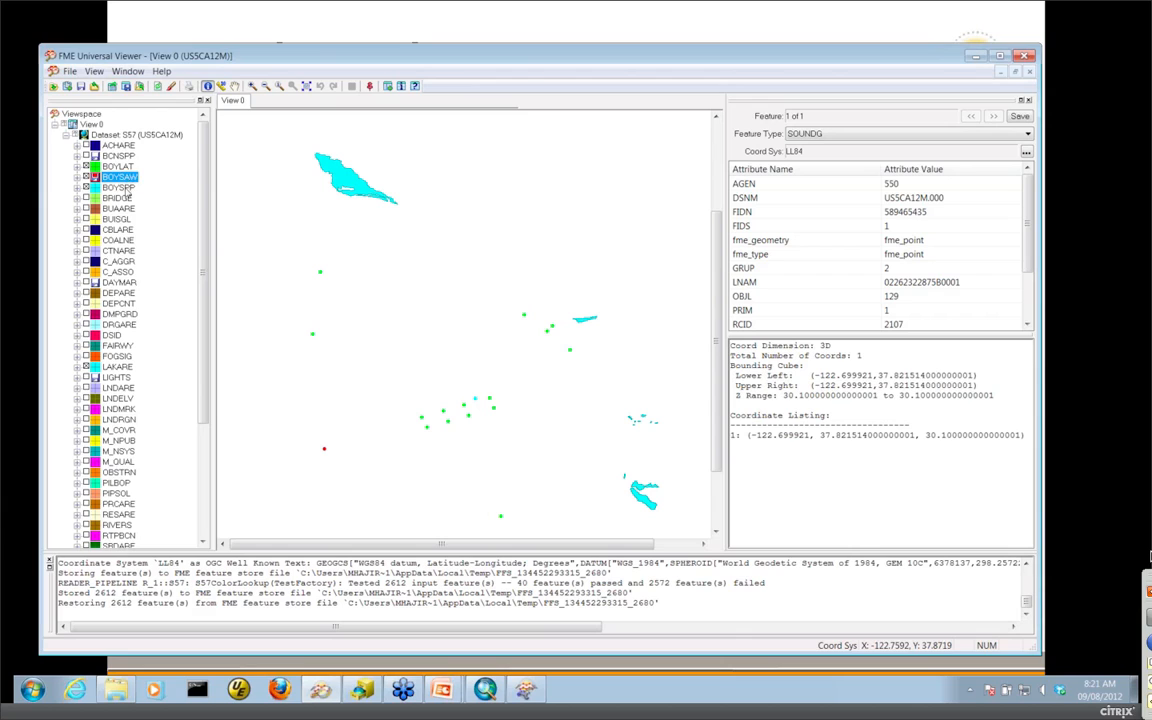
# - Highlight the BOYSPP and BOYSAW buoy layers of the S-57 dataset in FME Universal Viewer
pyautogui.click(118, 187)
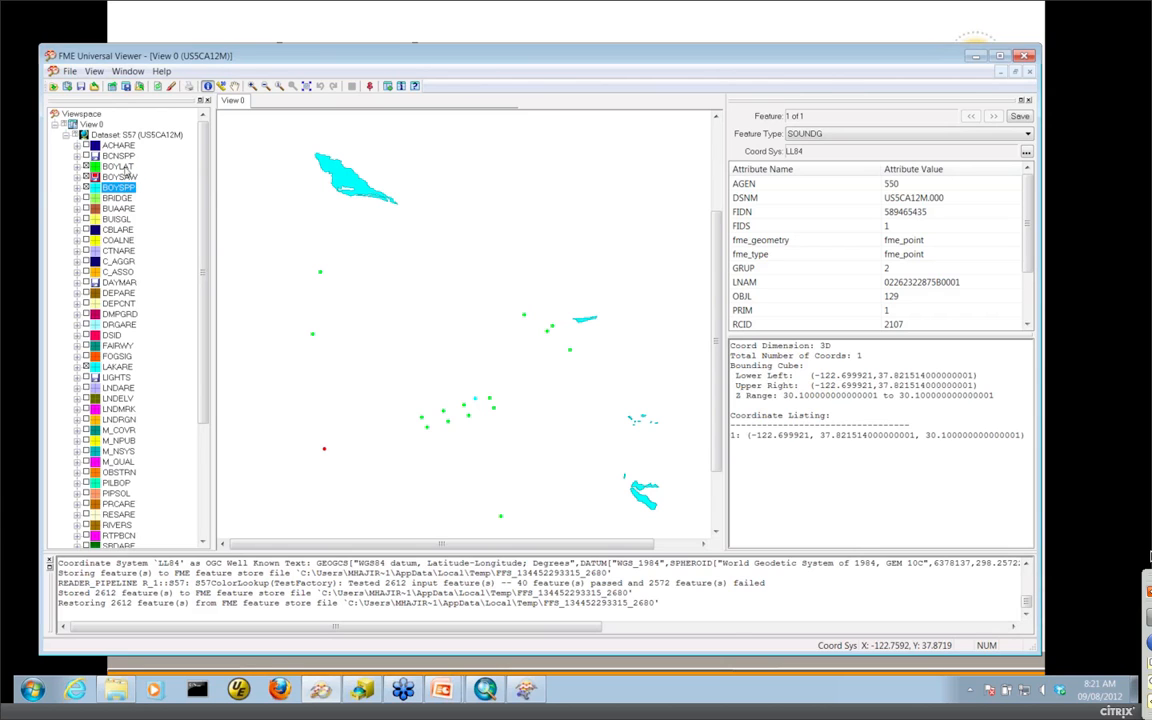
pyautogui.click(120, 176)
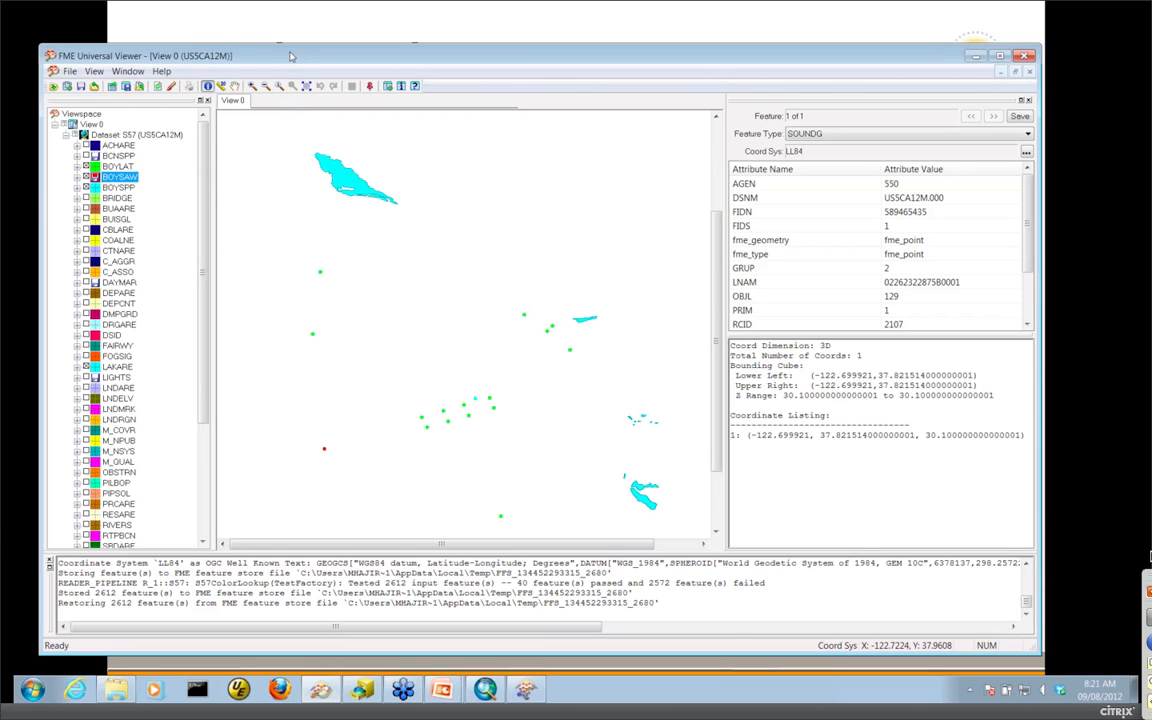
pyautogui.moveTo(285, 55); pyautogui.dragTo(279, 23)
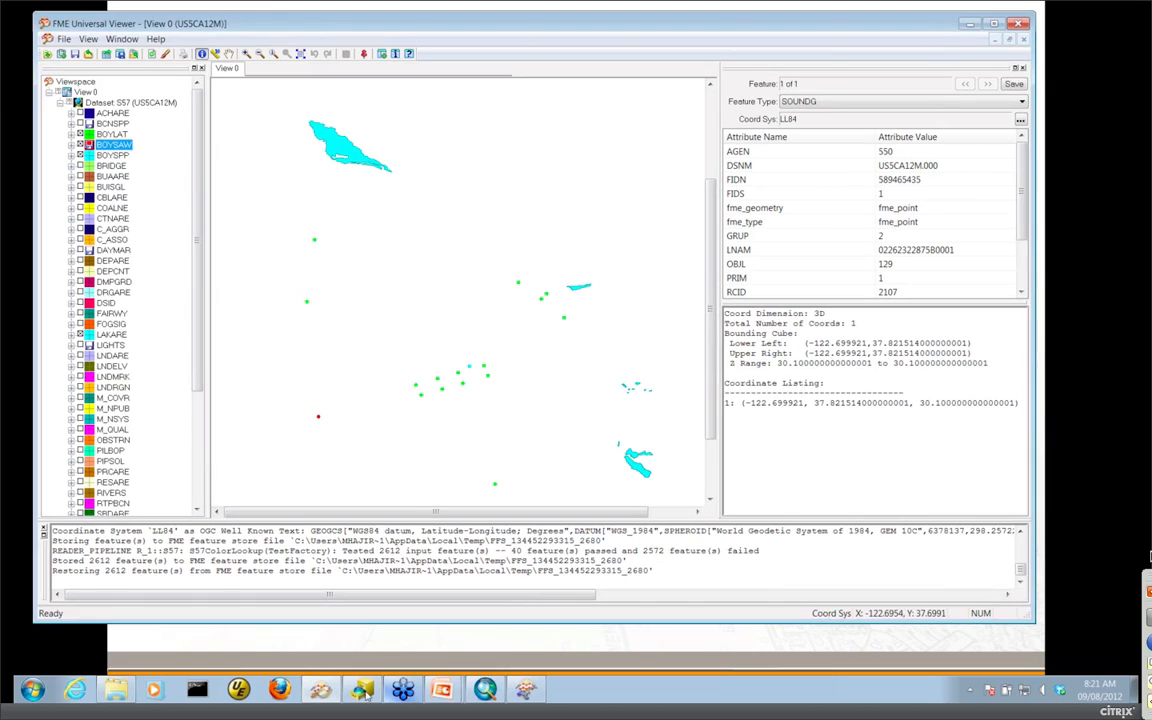
# - Switch to ArcCatalog and view the subtype definitions of the BuoyFeature class in the ENC dataset
pyautogui.click(363, 689)
pyautogui.scroll(10, 310, 285)
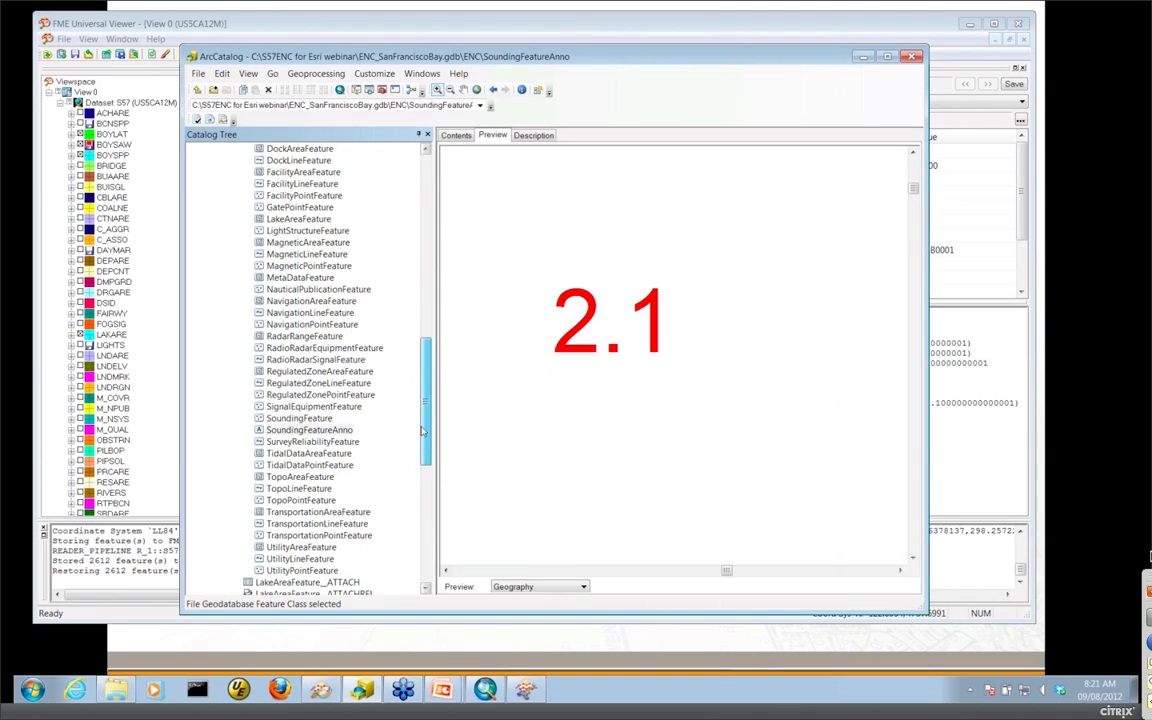
pyautogui.click(300, 278)
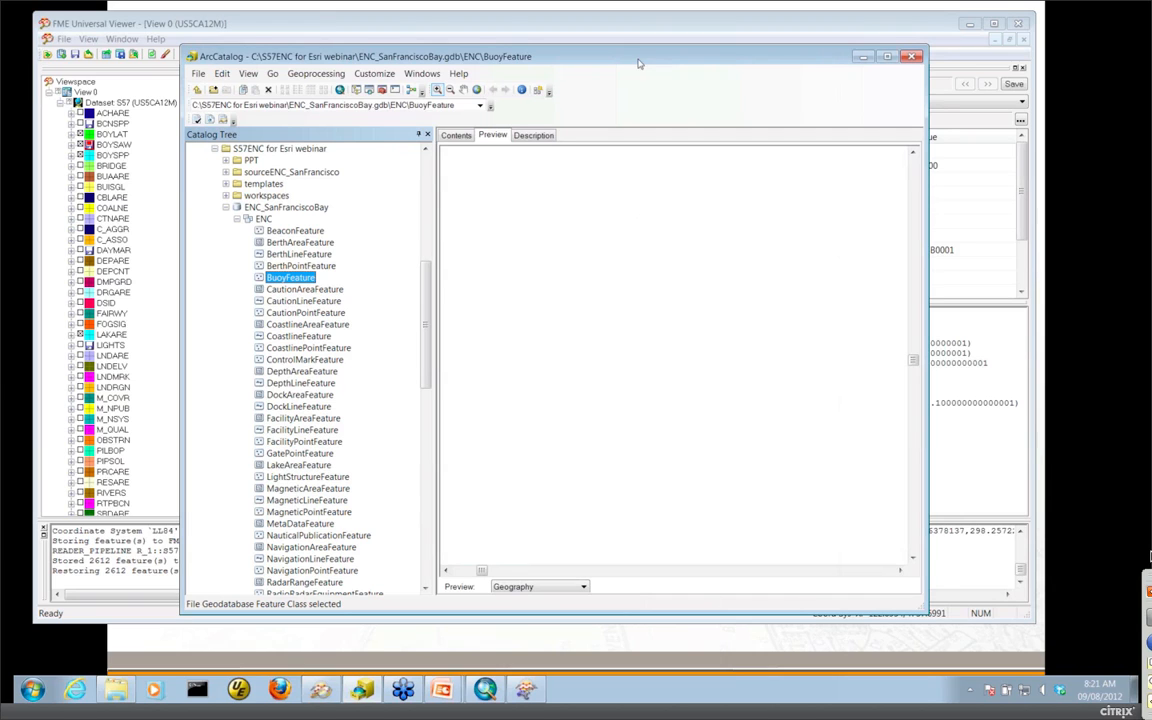
pyautogui.moveTo(639, 63); pyautogui.dragTo(682, 99)
pyautogui.rightClick(340, 314)
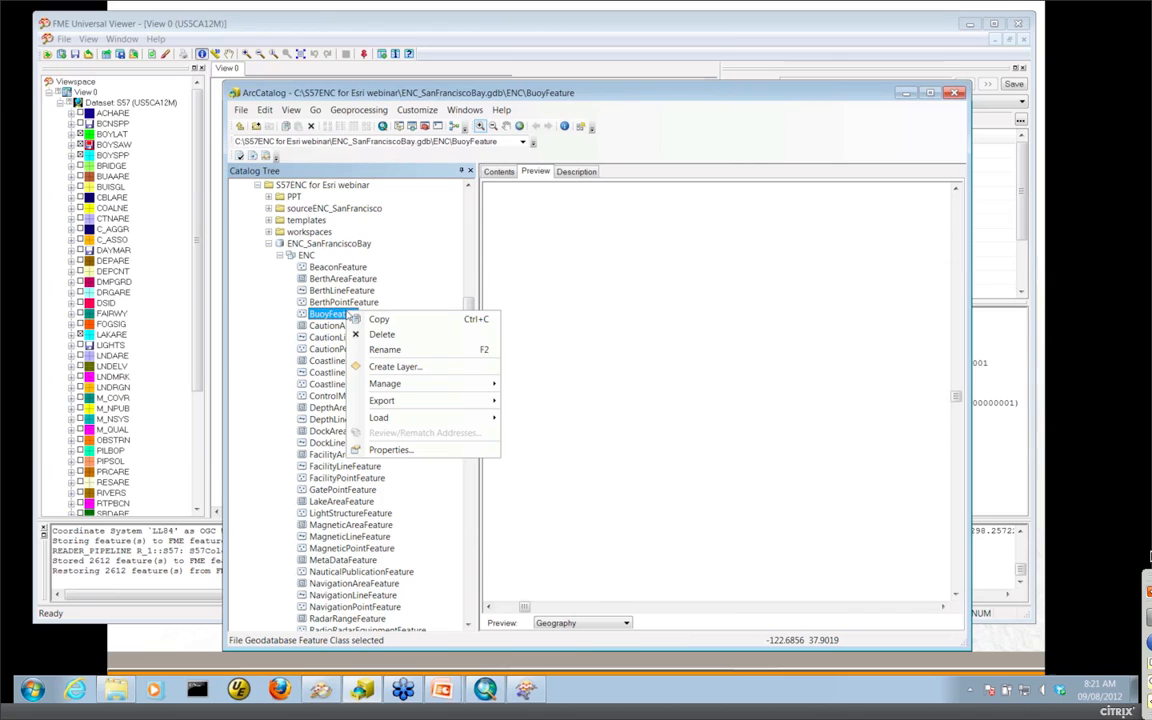
pyautogui.click(392, 449)
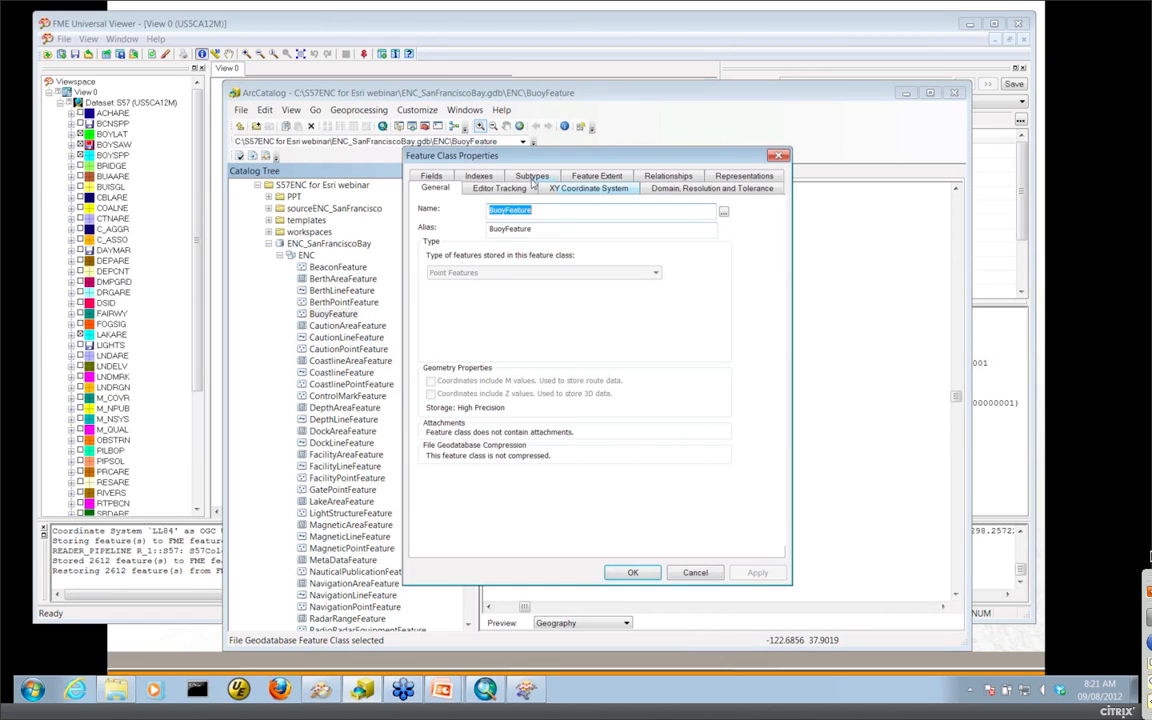
pyautogui.click(532, 177)
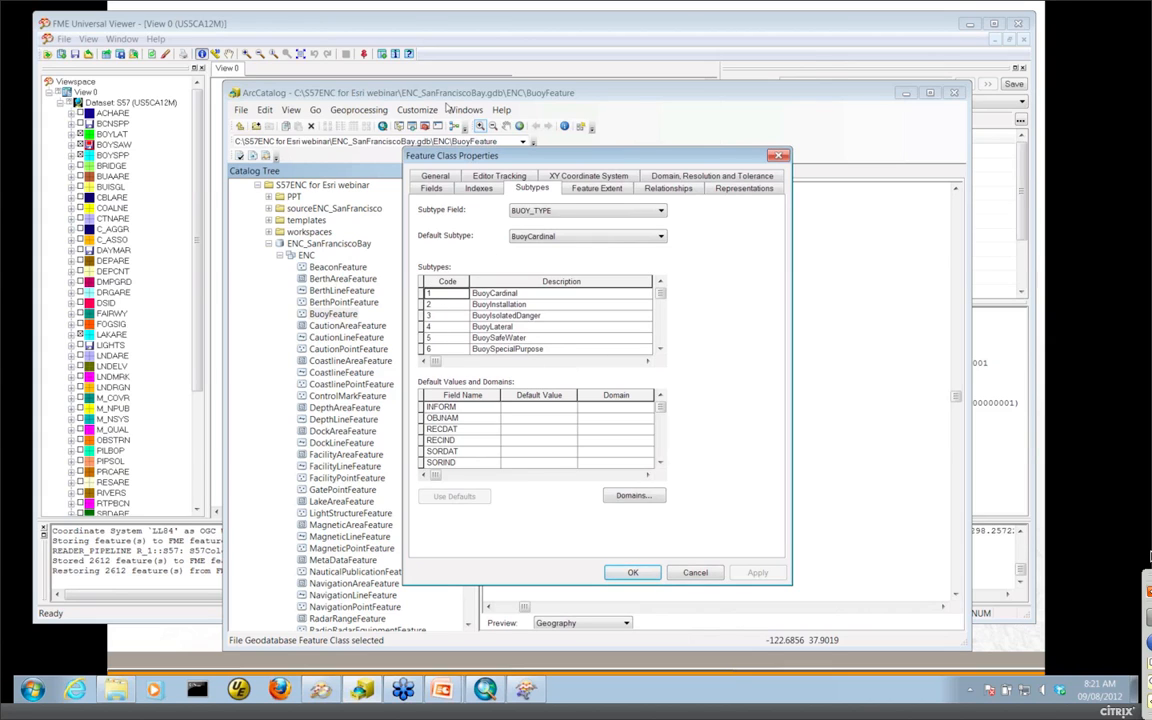
# - Query a BOYLAT buoy in FME Universal Viewer and examine its BOYSHP attribute
pyautogui.click(423, 33)
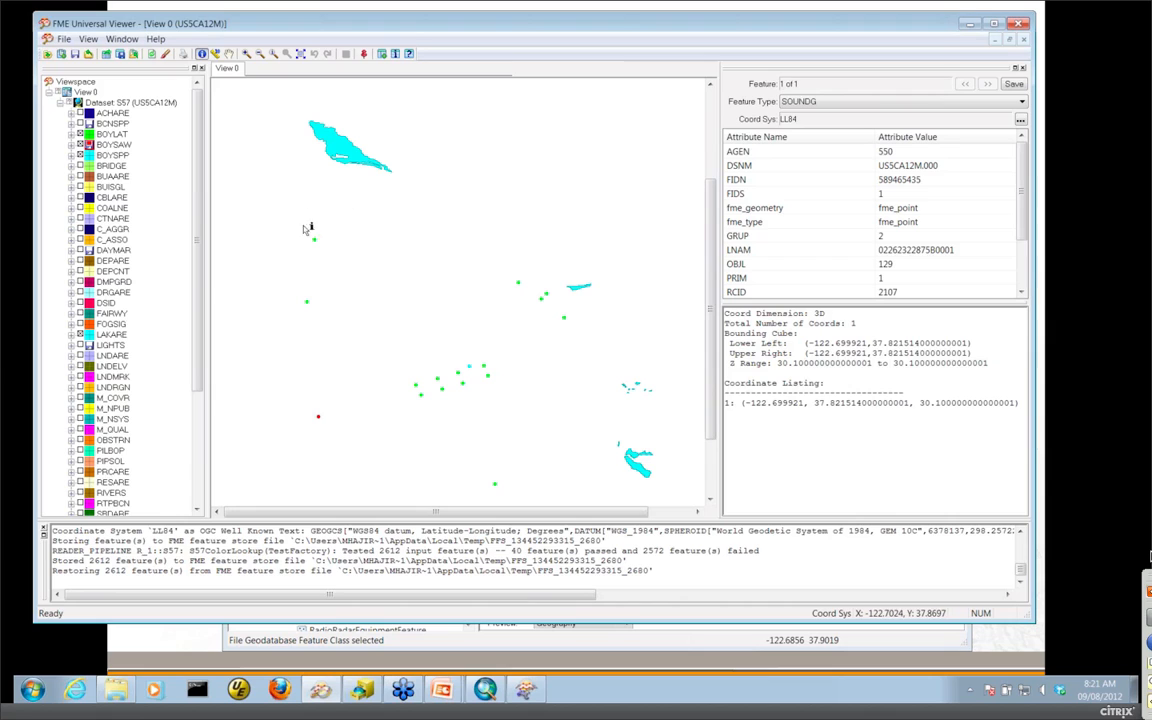
pyautogui.click(378, 286)
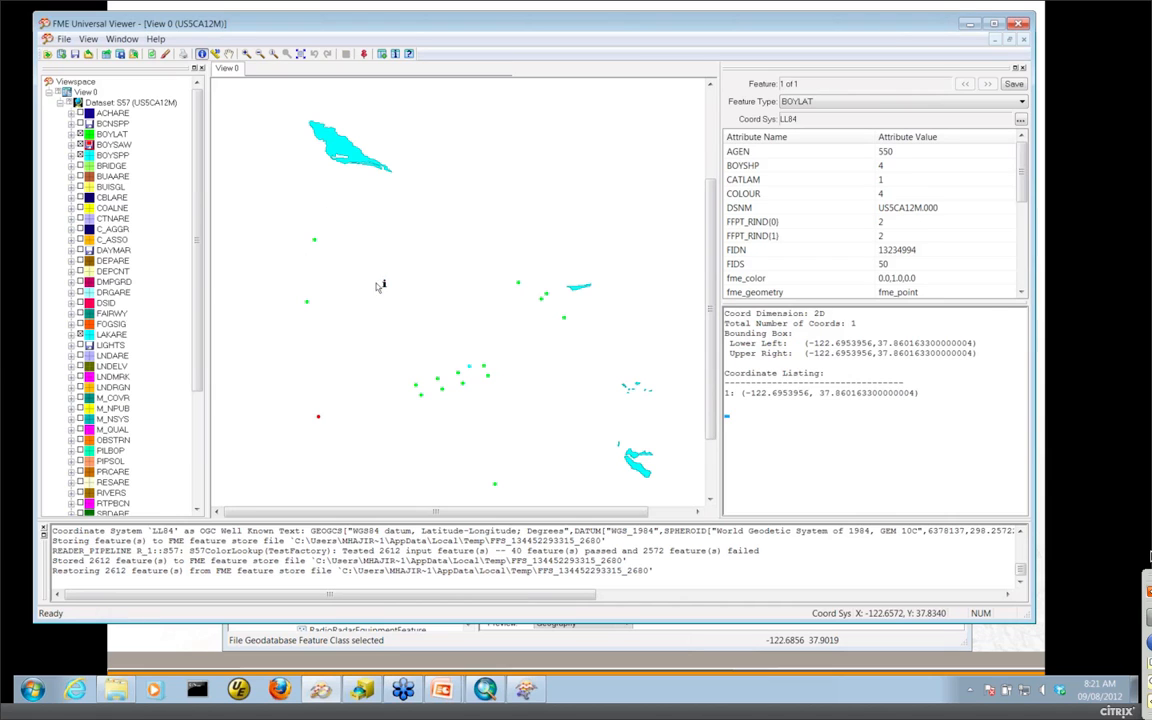
pyautogui.click(767, 168)
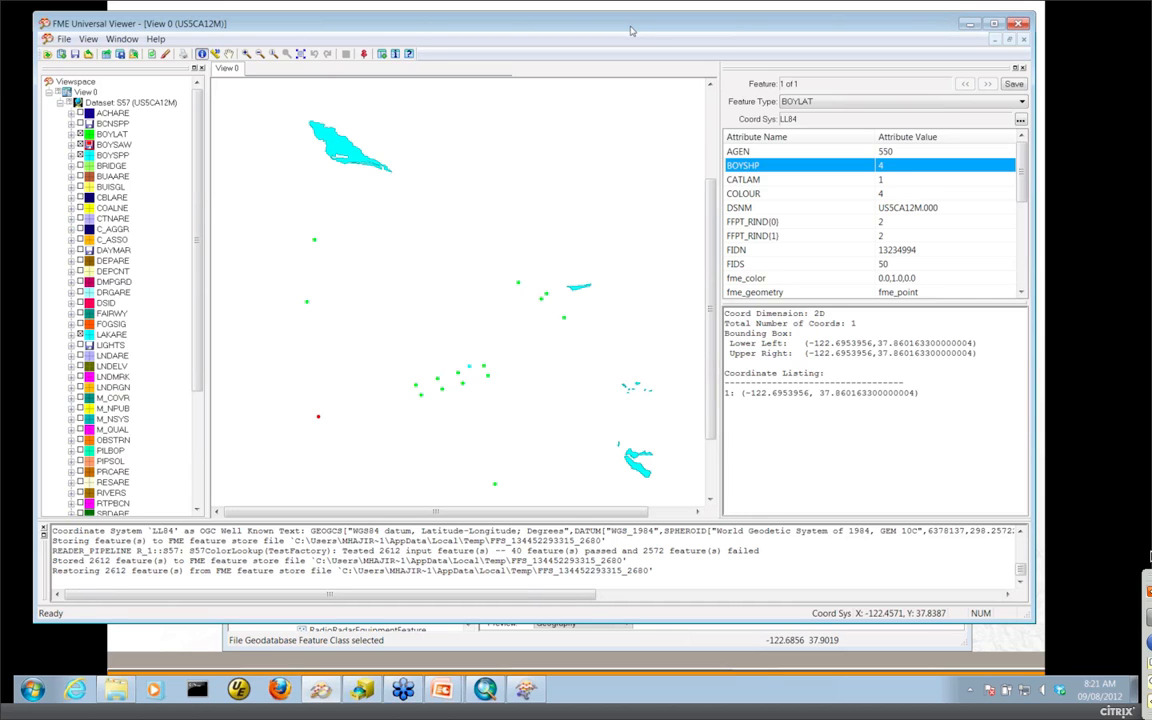
pyautogui.moveTo(631, 31); pyautogui.dragTo(640, 163)
# - Examine the BuoyLateral entry in BuoyFeature's subtypes in ArcCatalog and close the properties
pyautogui.click(640, 160)
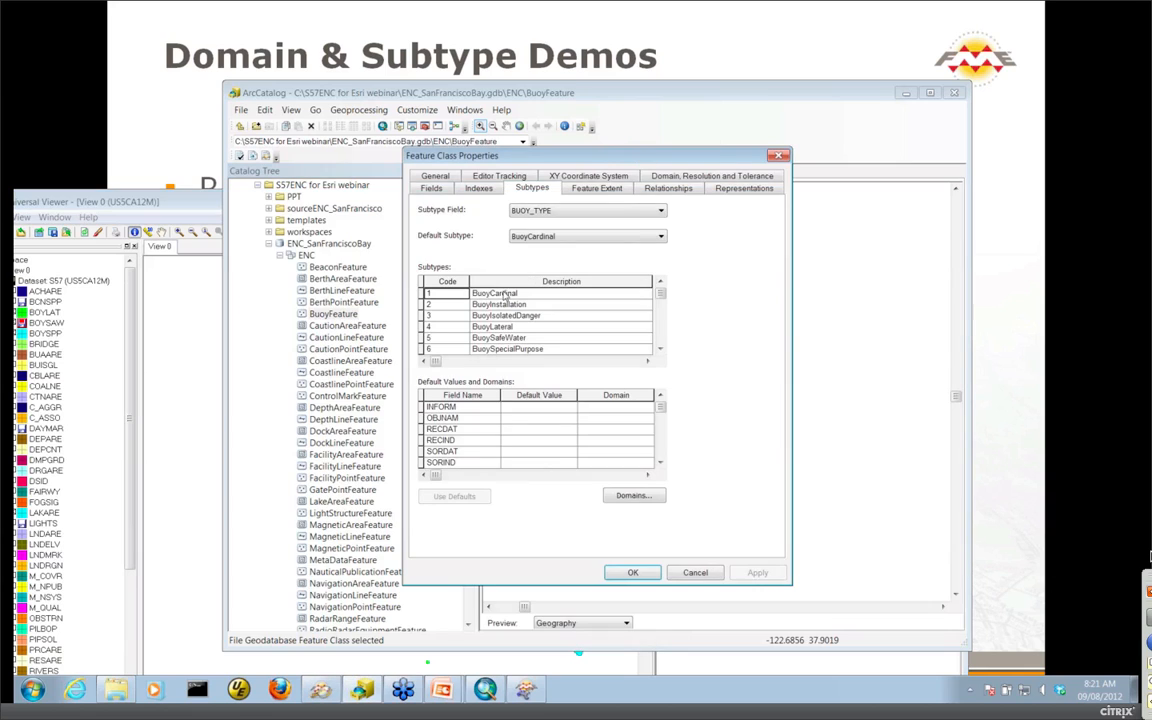
pyautogui.click(505, 327)
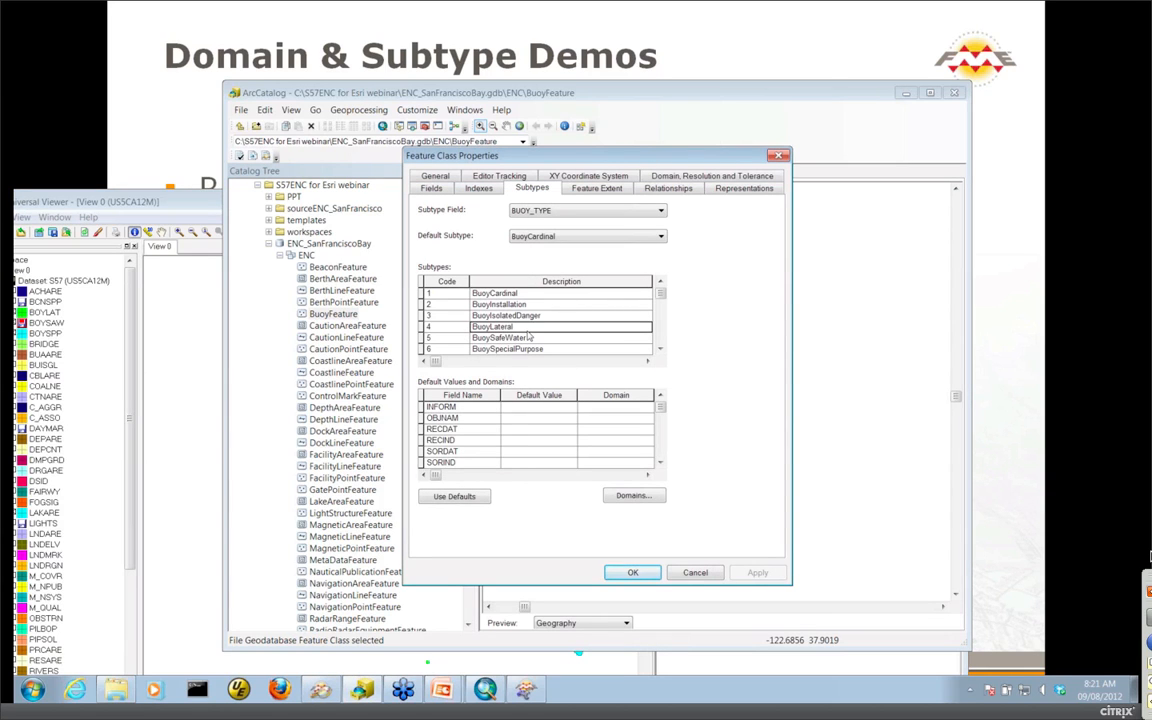
pyautogui.click(702, 576)
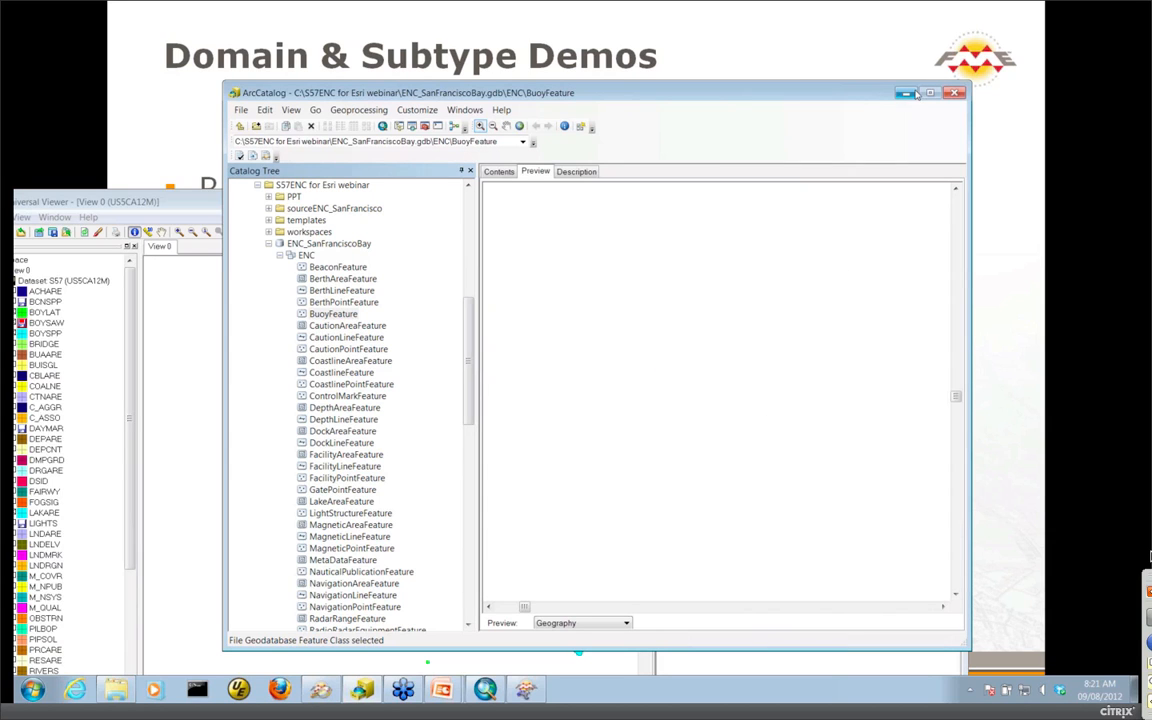
# - Minimize ArcCatalog and FME Universal Viewer, launch FME Workbench and create a blank workspace
pyautogui.click(905, 93)
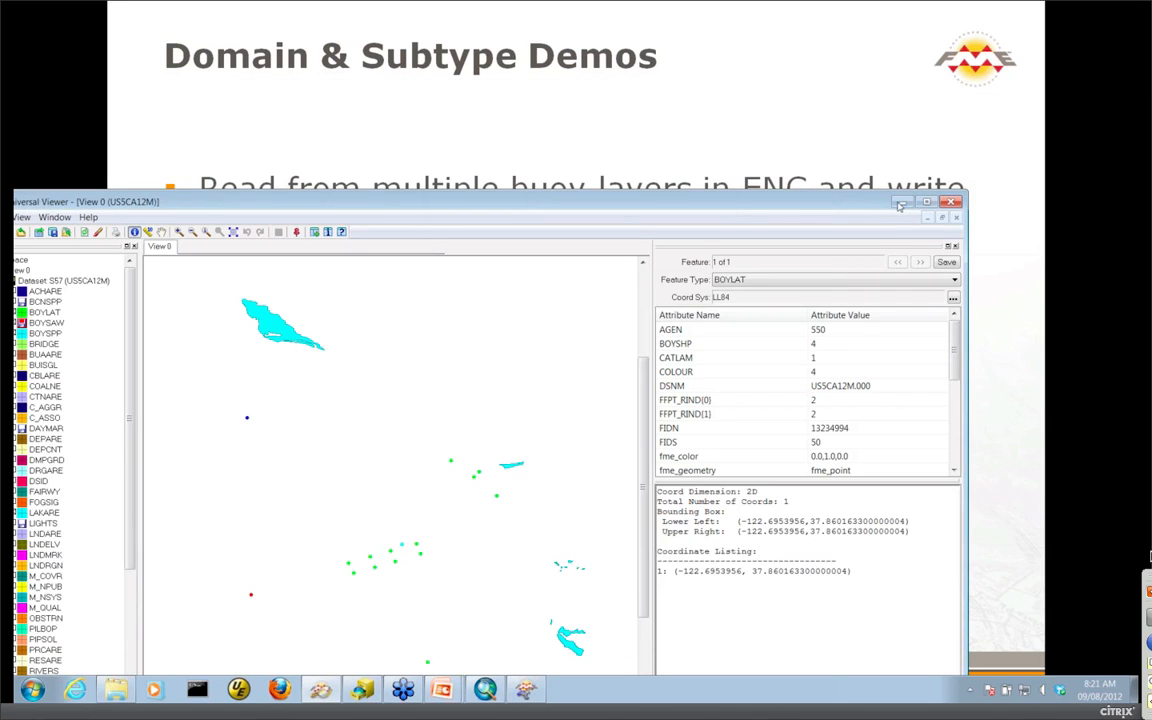
pyautogui.click(899, 203)
pyautogui.click(32, 690)
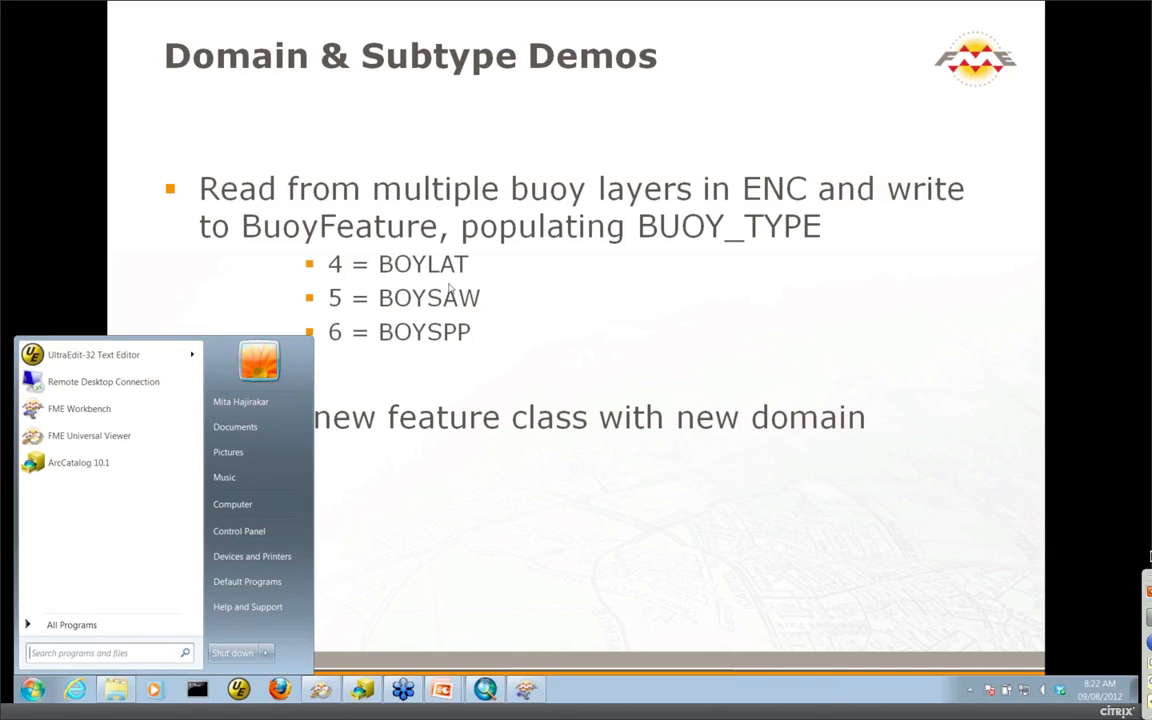
pyautogui.click(93, 408)
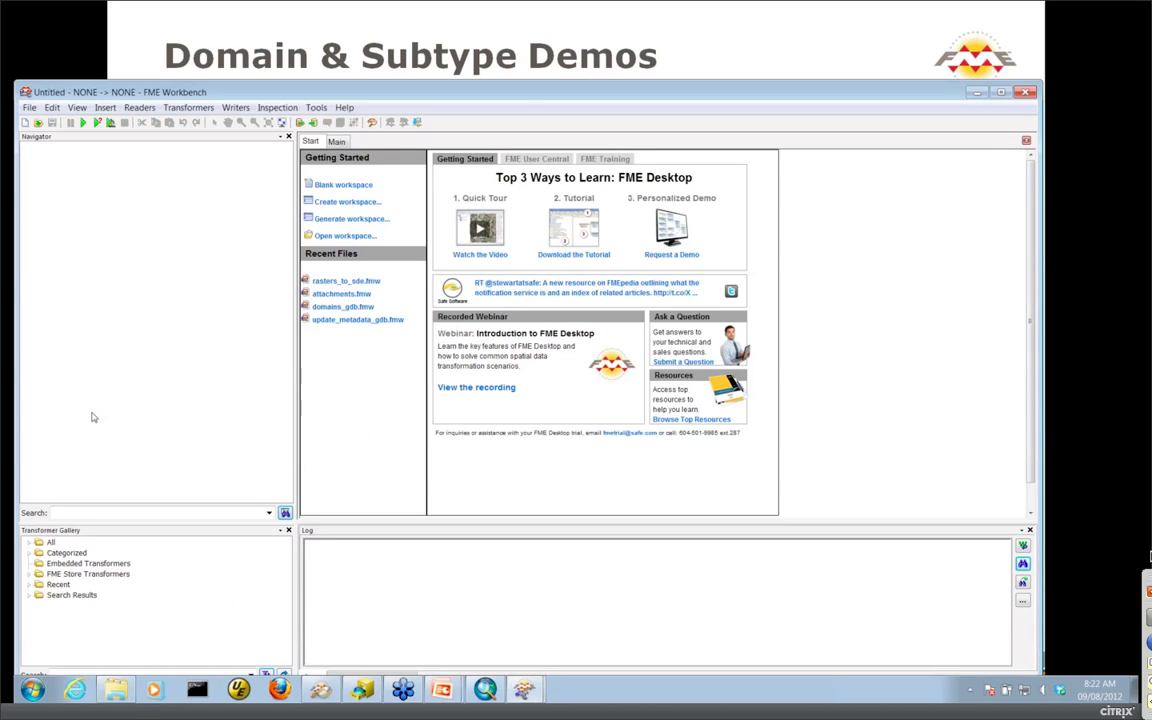
pyautogui.click(348, 185)
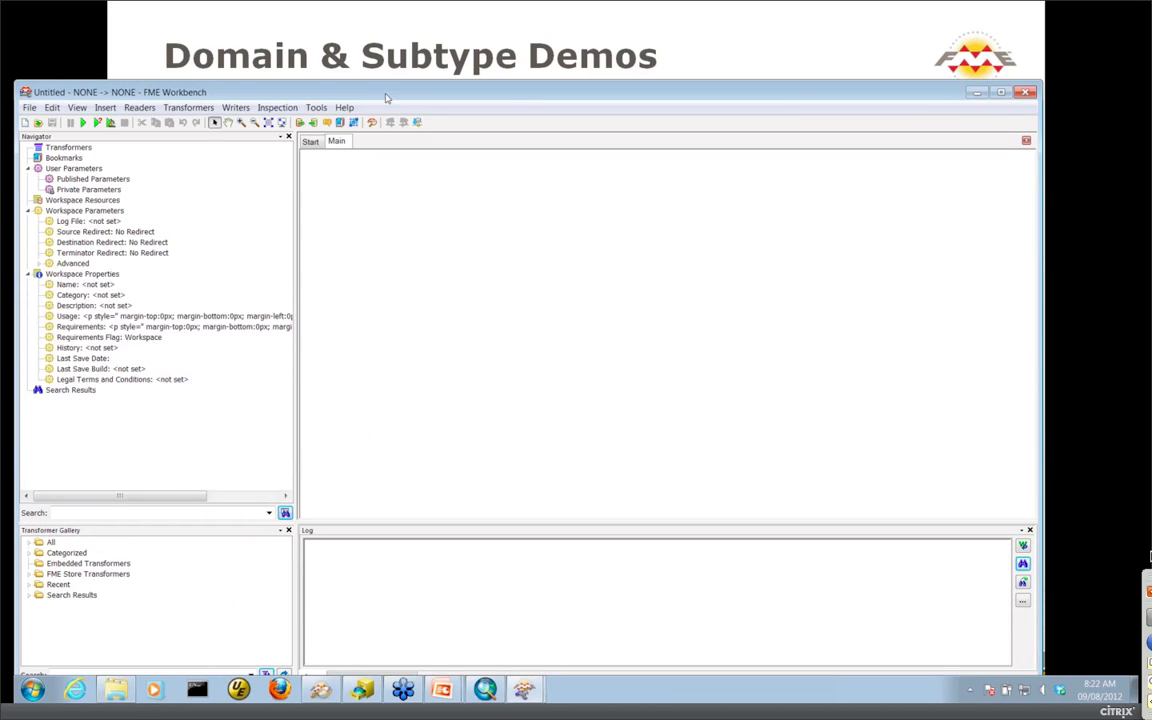
pyautogui.moveTo(386, 97); pyautogui.dragTo(397, 52)
# - Start adding a reader with the S-57 (ENC) Hydrographic Data format
pyautogui.click(150, 63)
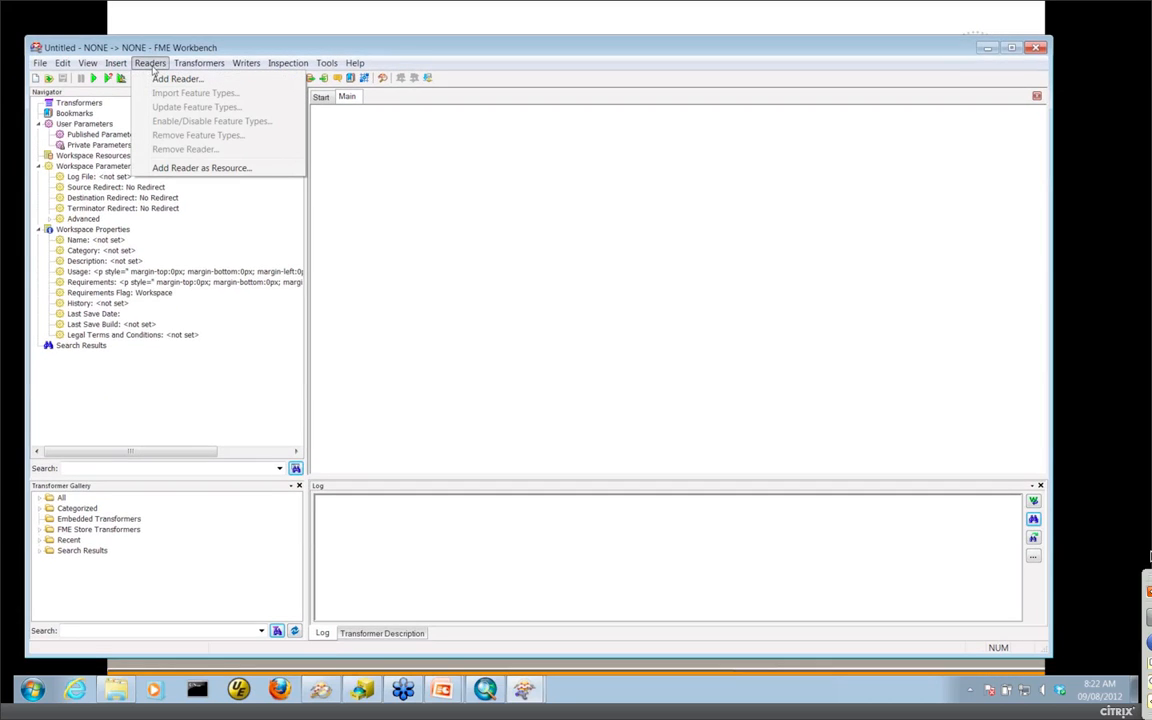
pyautogui.click(161, 82)
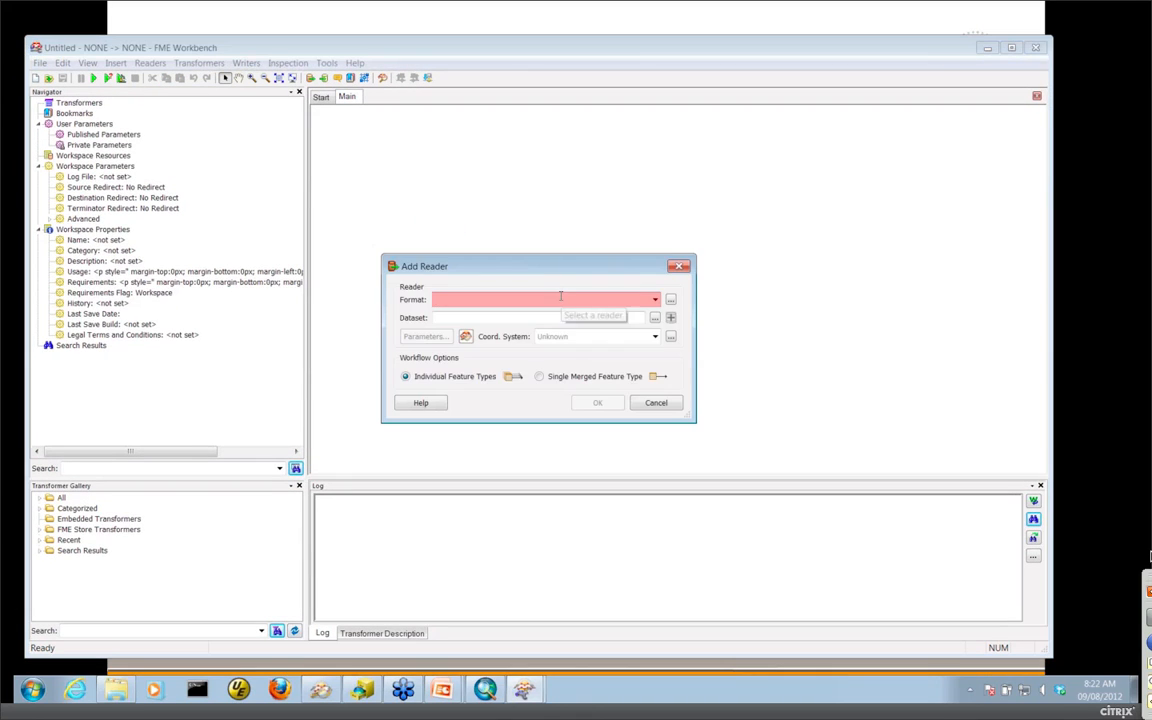
pyautogui.write('s-57')
pyautogui.click(586, 318)
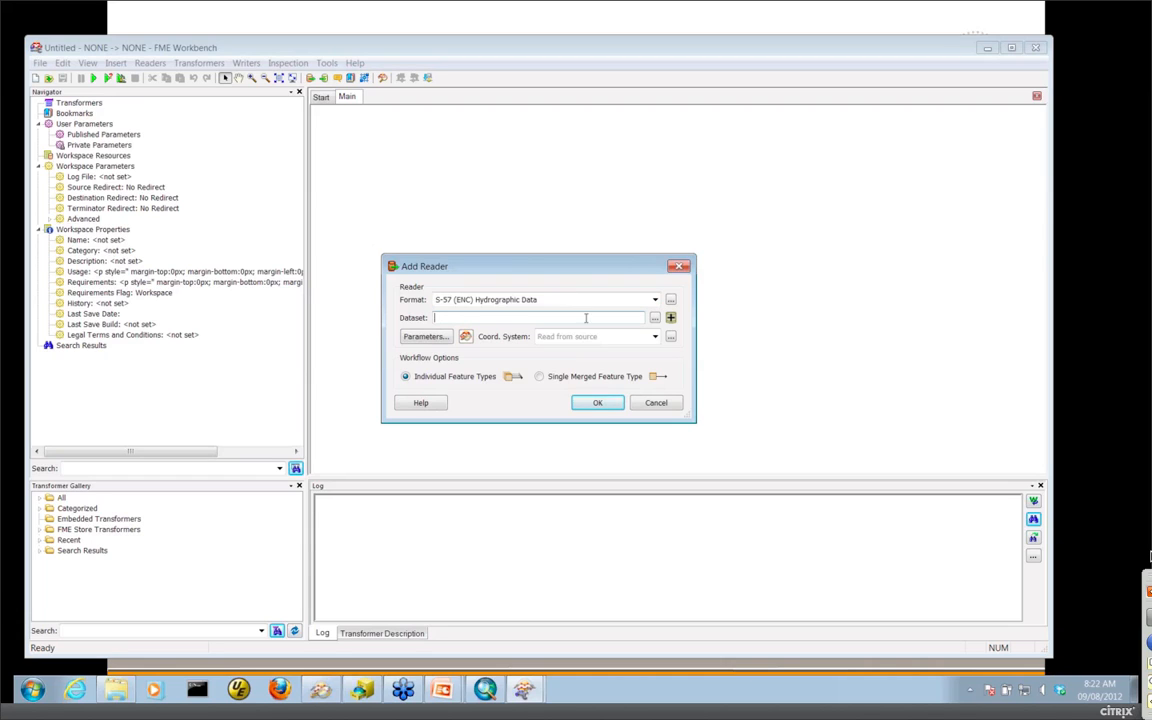
# - Add the ENC_ROOT directory inside sourceENC_SanFrancisco as the S-57 reader's source dataset
pyautogui.click(671, 318)
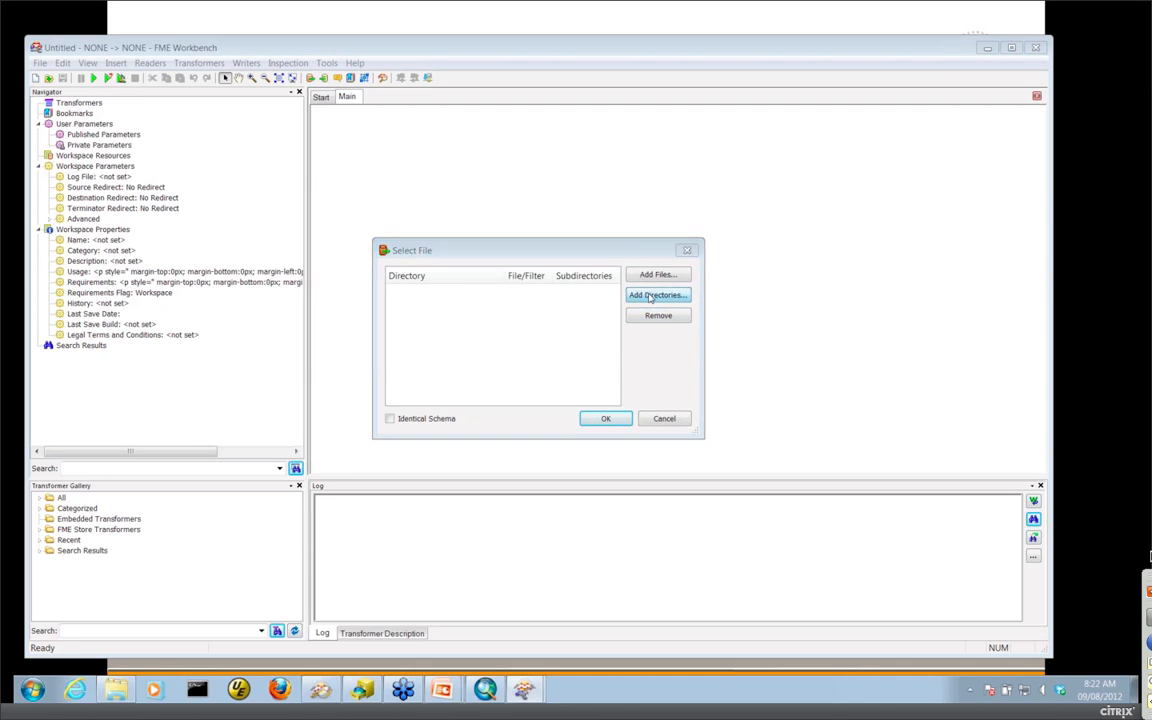
pyautogui.click(651, 296)
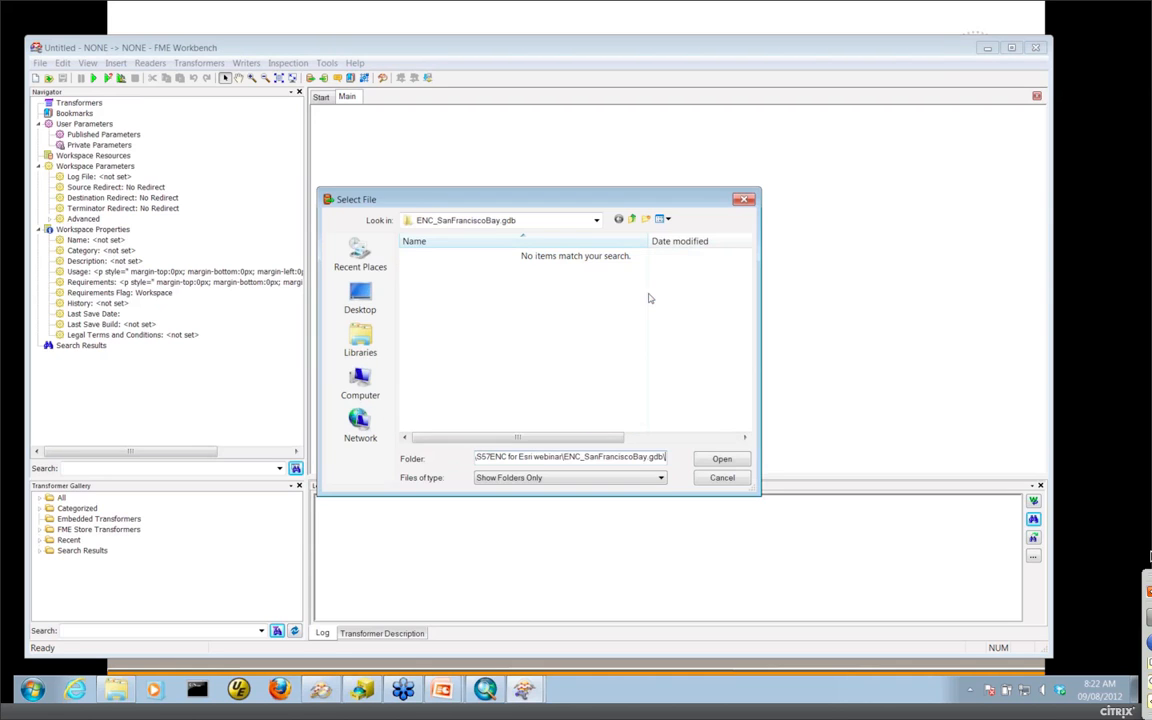
pyautogui.click(596, 220)
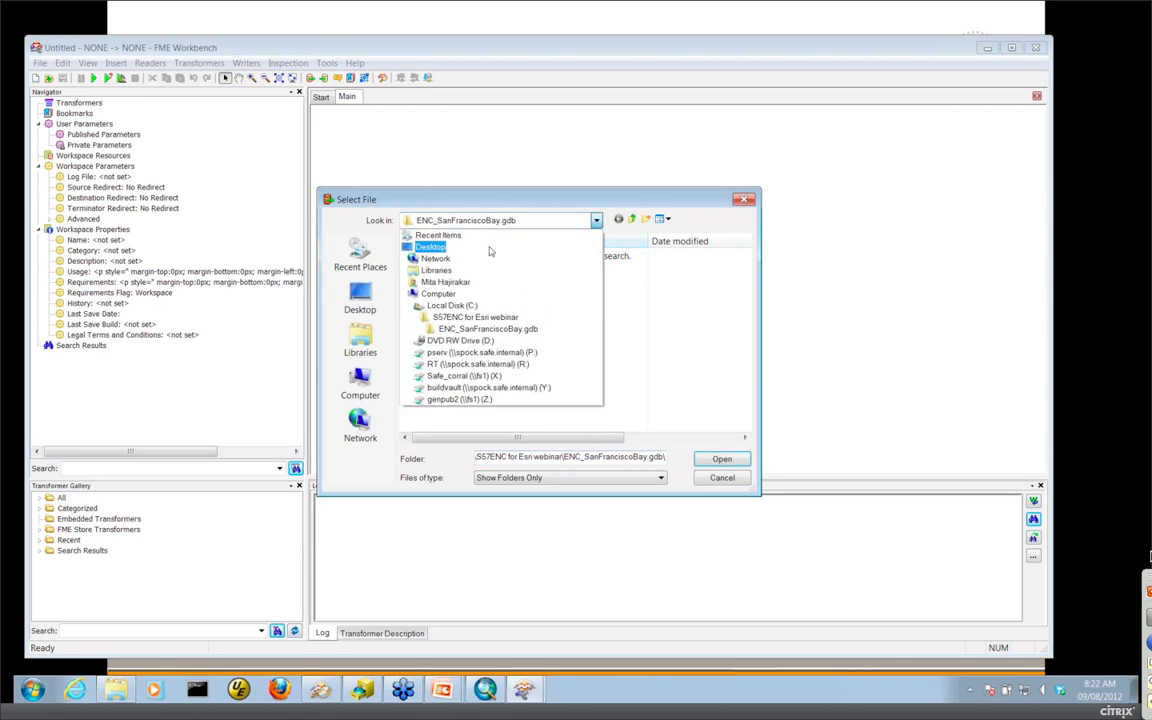
pyautogui.click(482, 318)
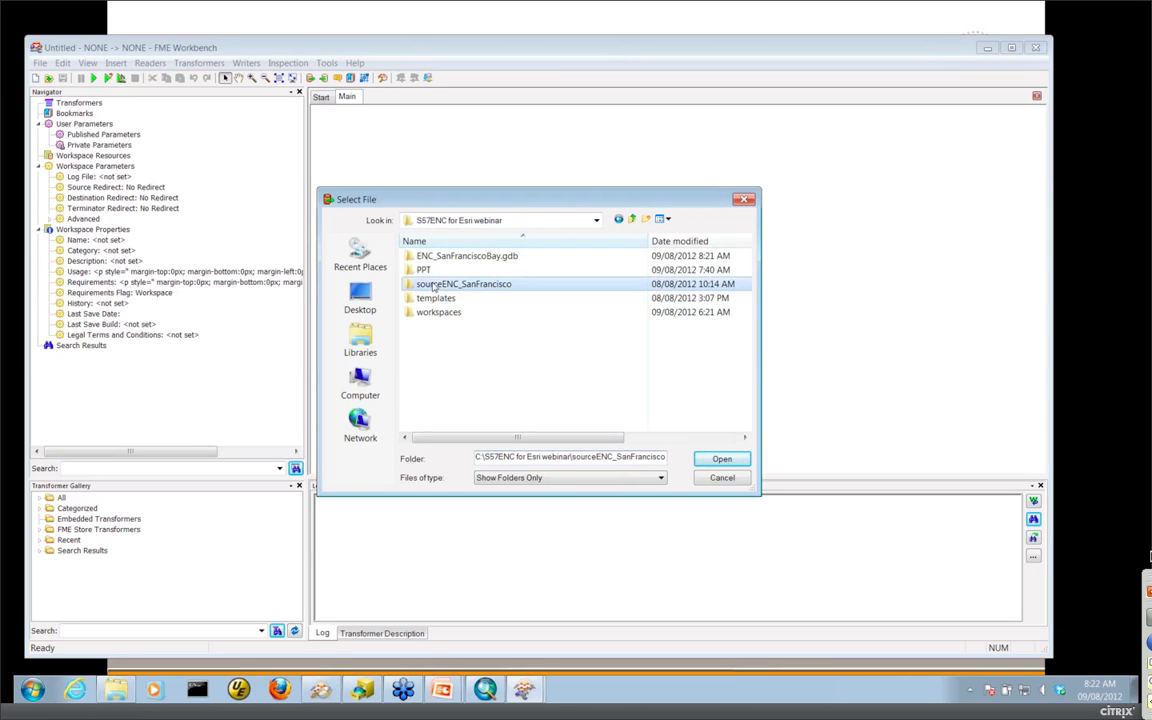
pyautogui.doubleClick(450, 284)
pyautogui.doubleClick(438, 256)
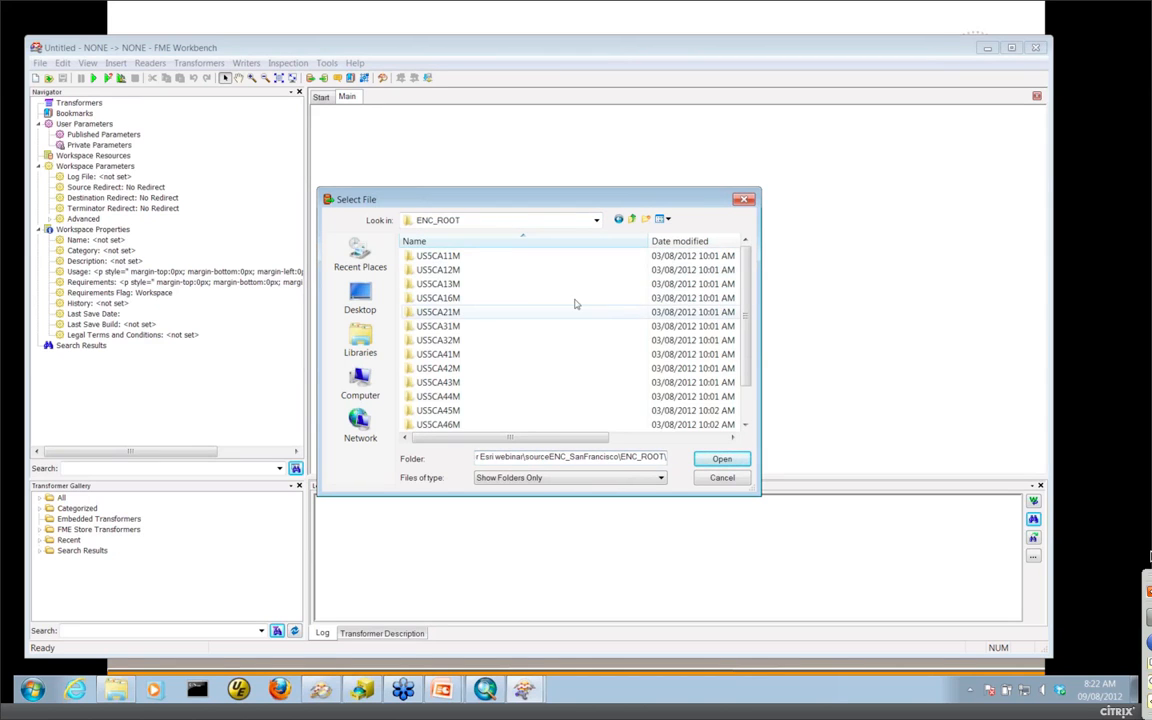
pyautogui.click(722, 460)
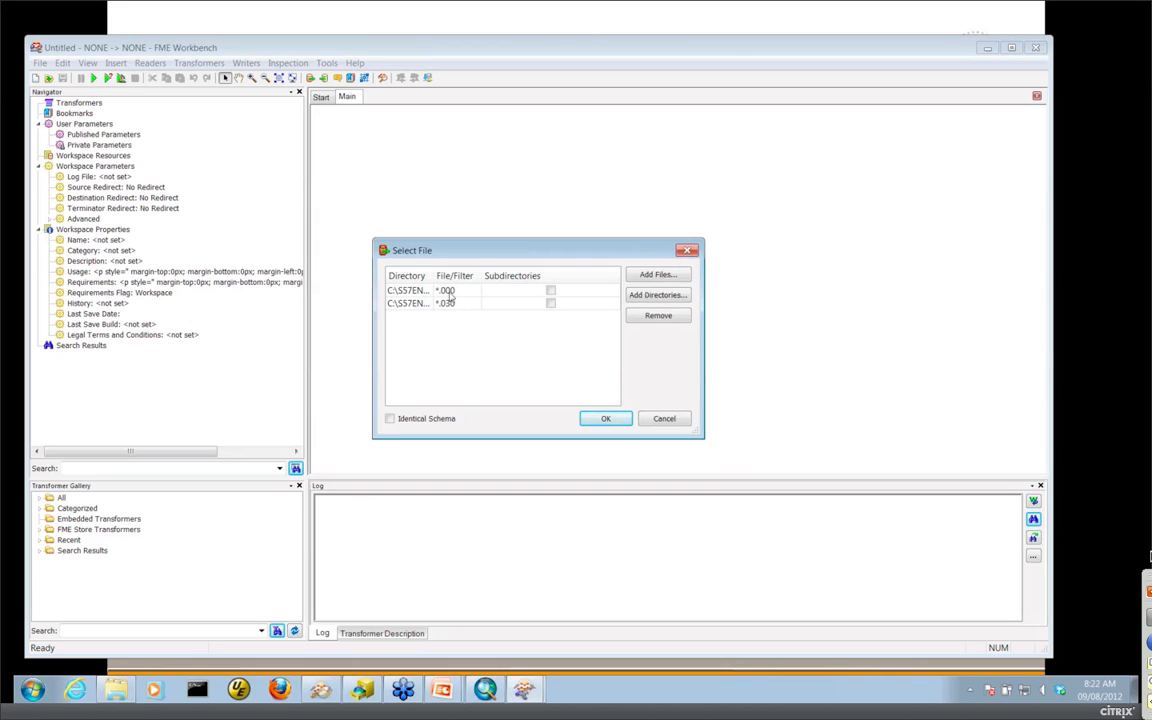
# - Remove the *.030 filter entry, include subdirectories for the *.000 files and accept the reader settings
pyautogui.click(452, 303)
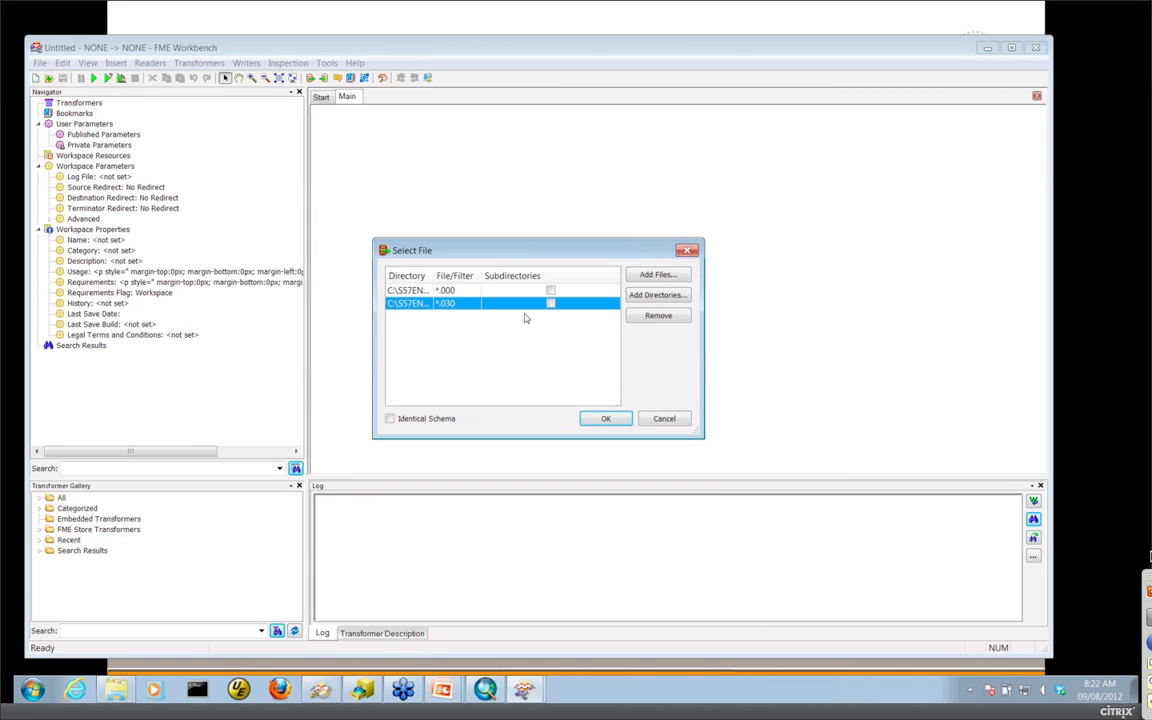
pyautogui.click(644, 319)
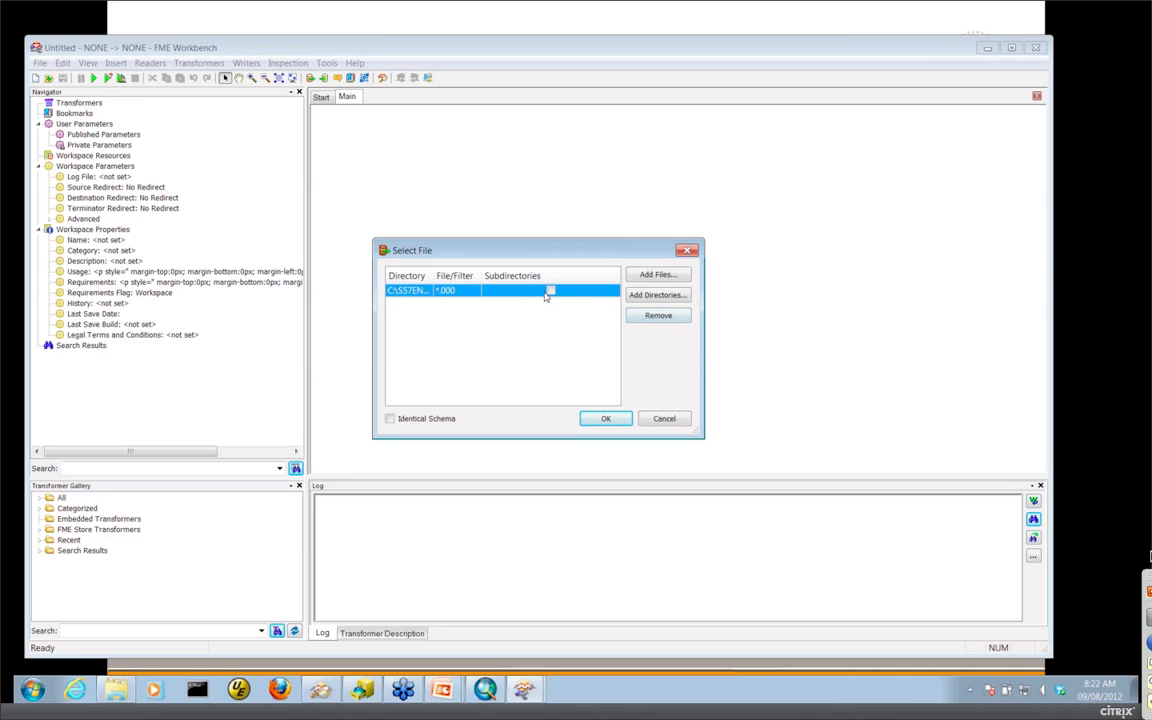
pyautogui.click(550, 291)
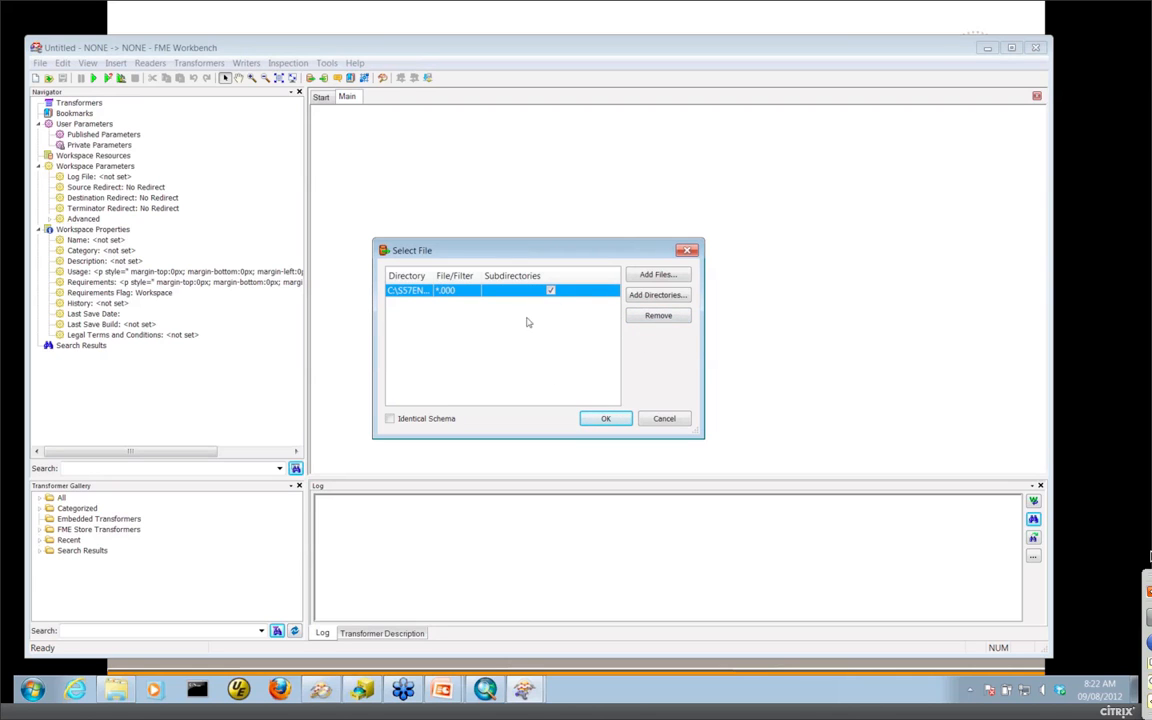
pyautogui.click(603, 419)
pyautogui.click(594, 401)
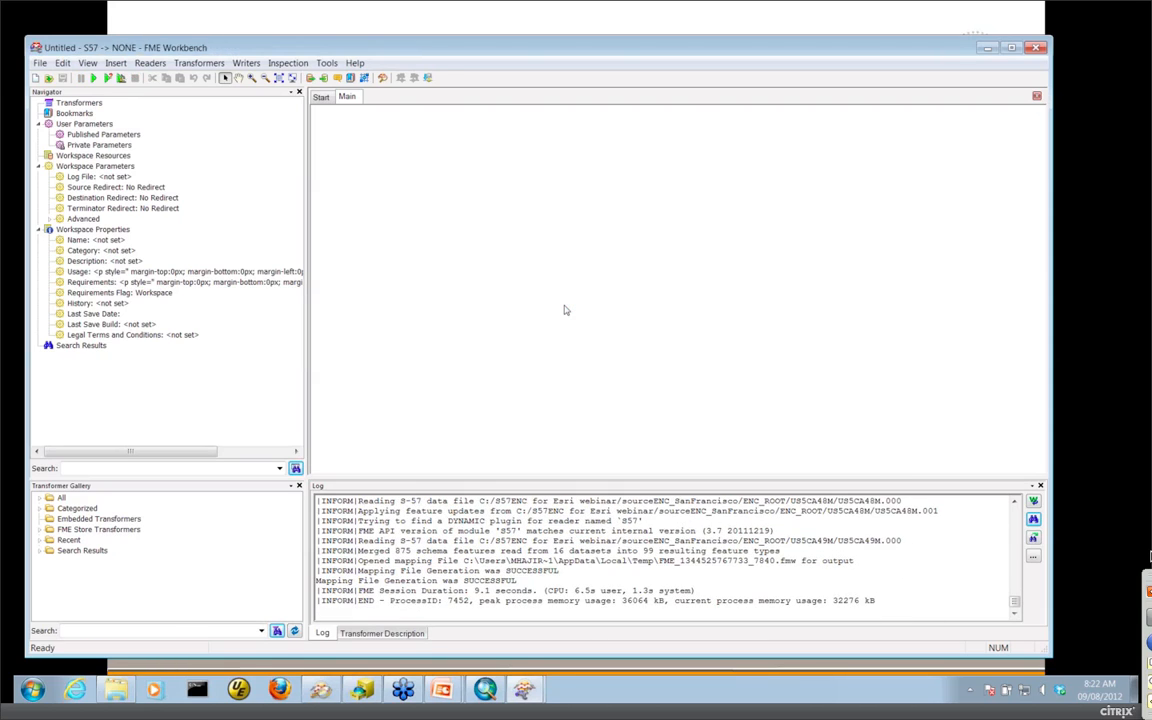
# - Limit the reader's feature types to BOYLAT, BOYSAW and BOYSPP and place them in the workspace
pyautogui.click(455, 464)
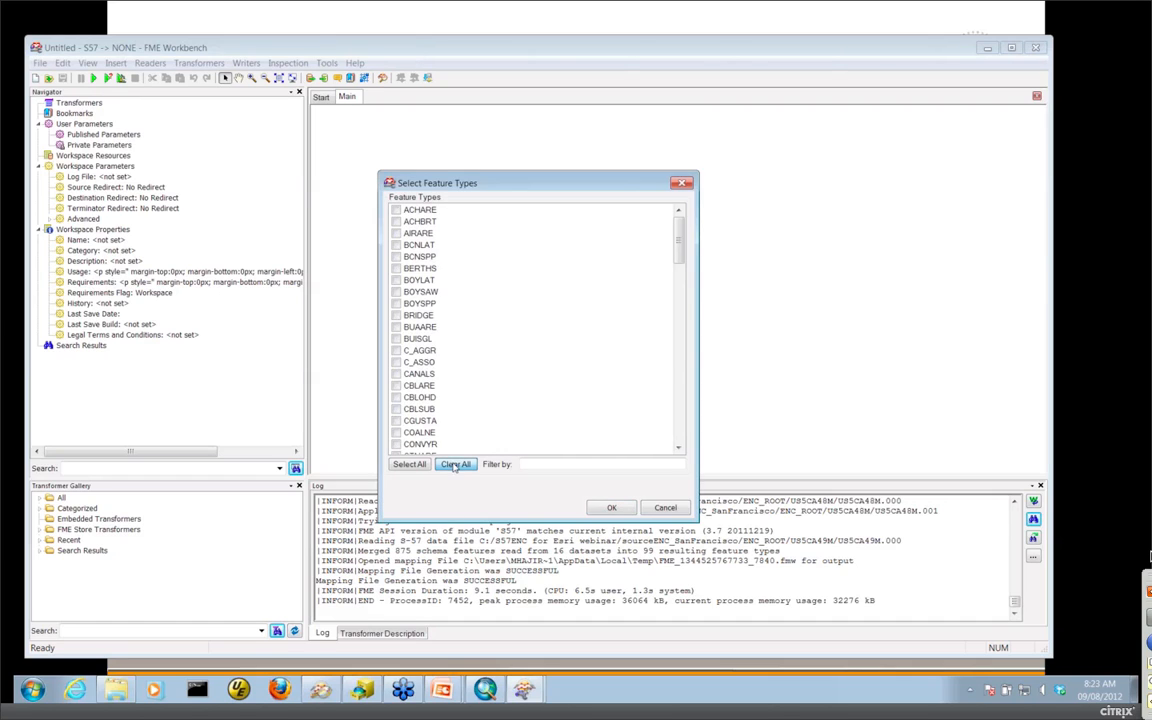
pyautogui.click(402, 281)
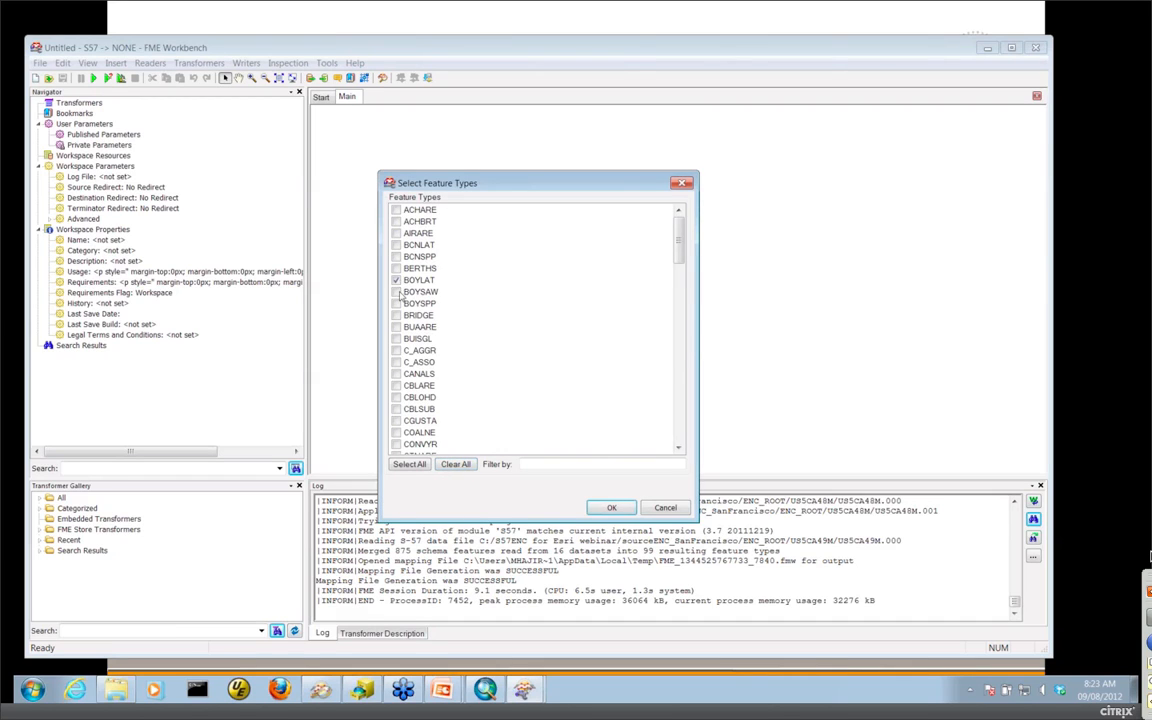
pyautogui.click(608, 507)
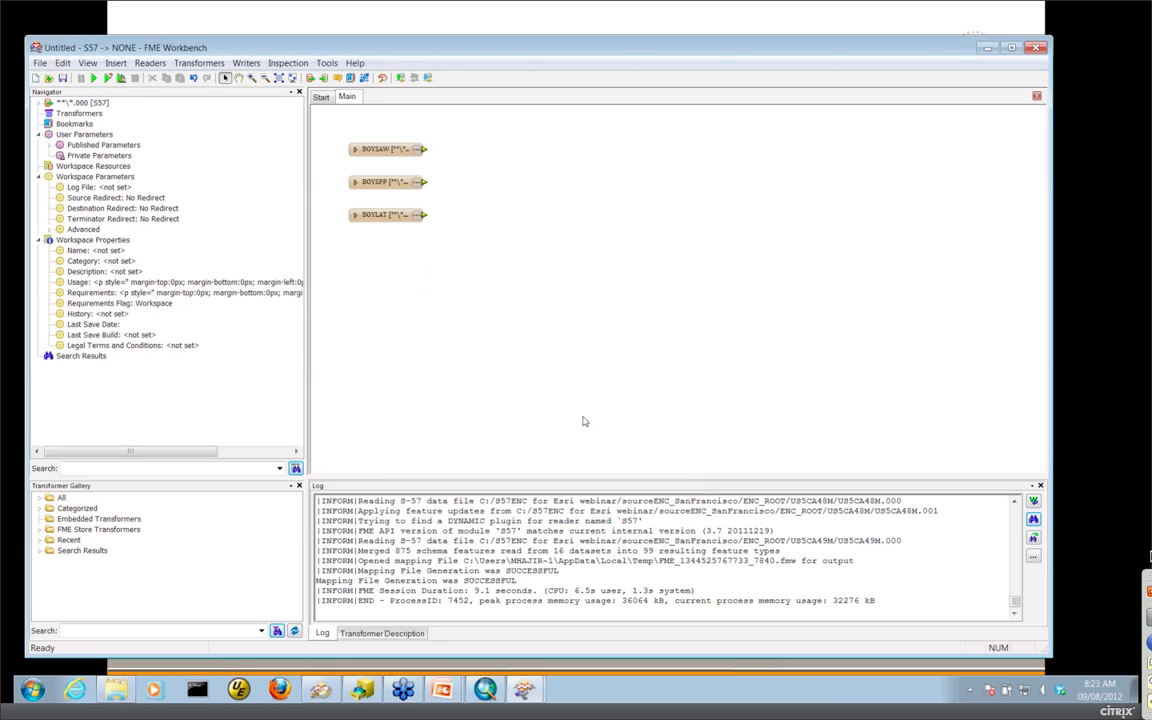
# - Start adding a writer with the Esri Geodatabase (File Geodatabase ArcObjects) format
pyautogui.click(243, 63)
pyautogui.click(283, 81)
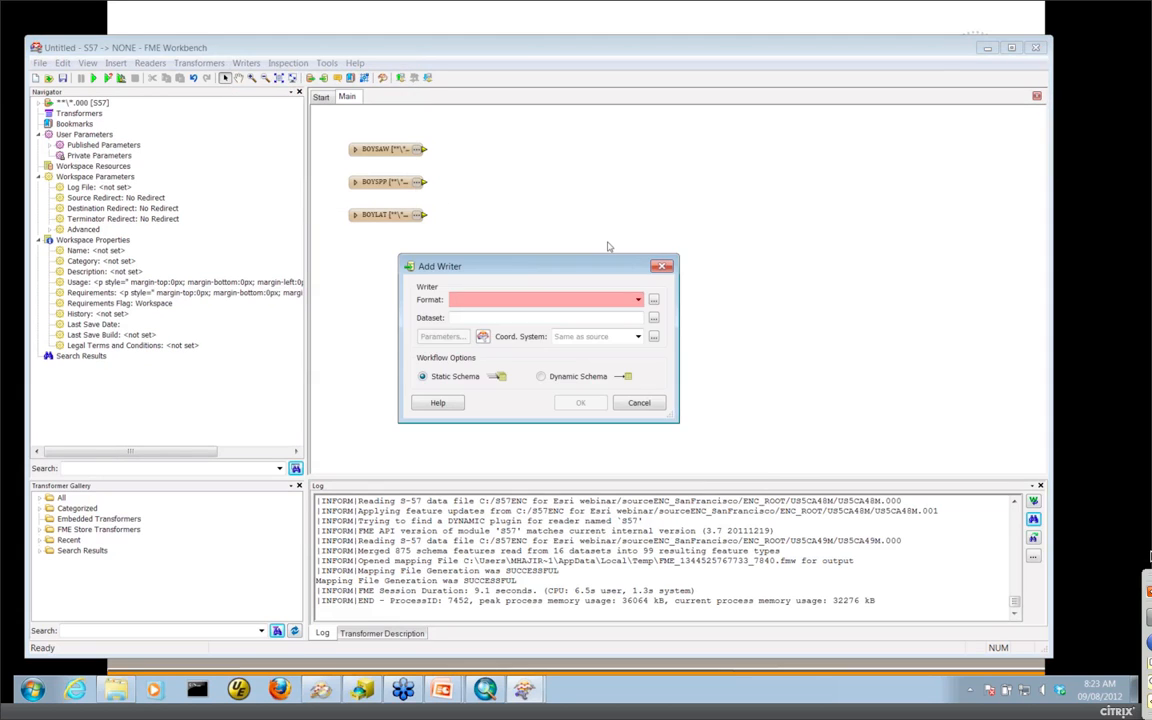
pyautogui.write('ge')
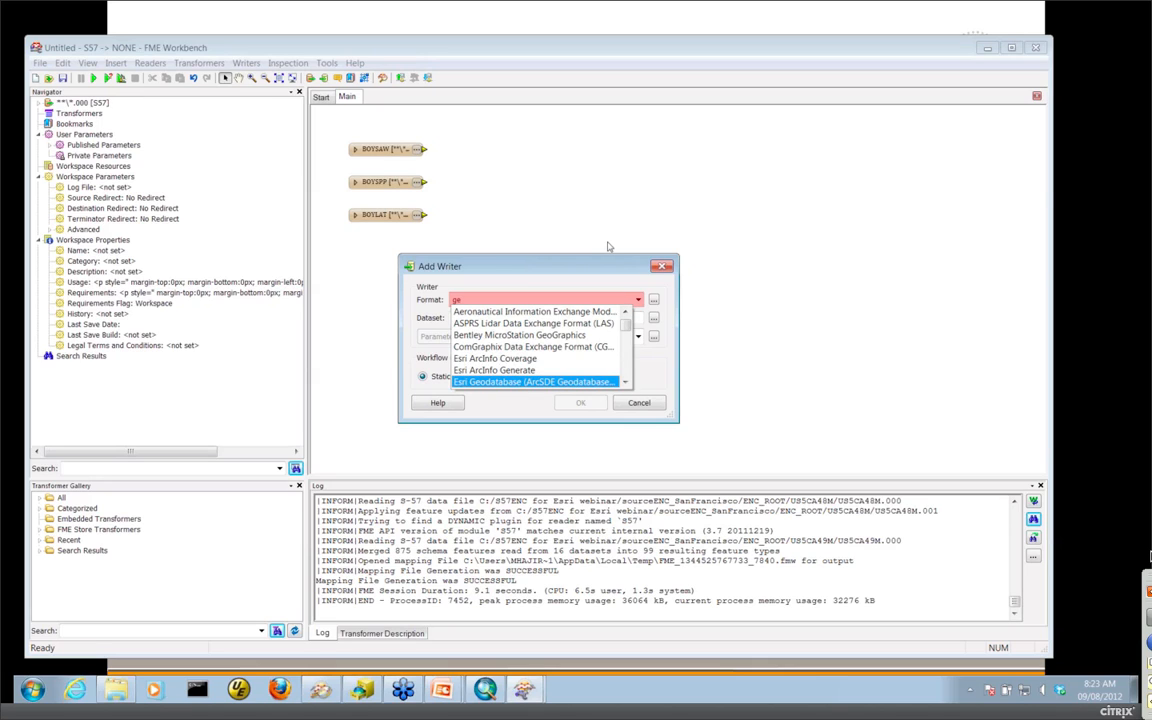
pyautogui.write('o')
pyautogui.press('BackSpace')
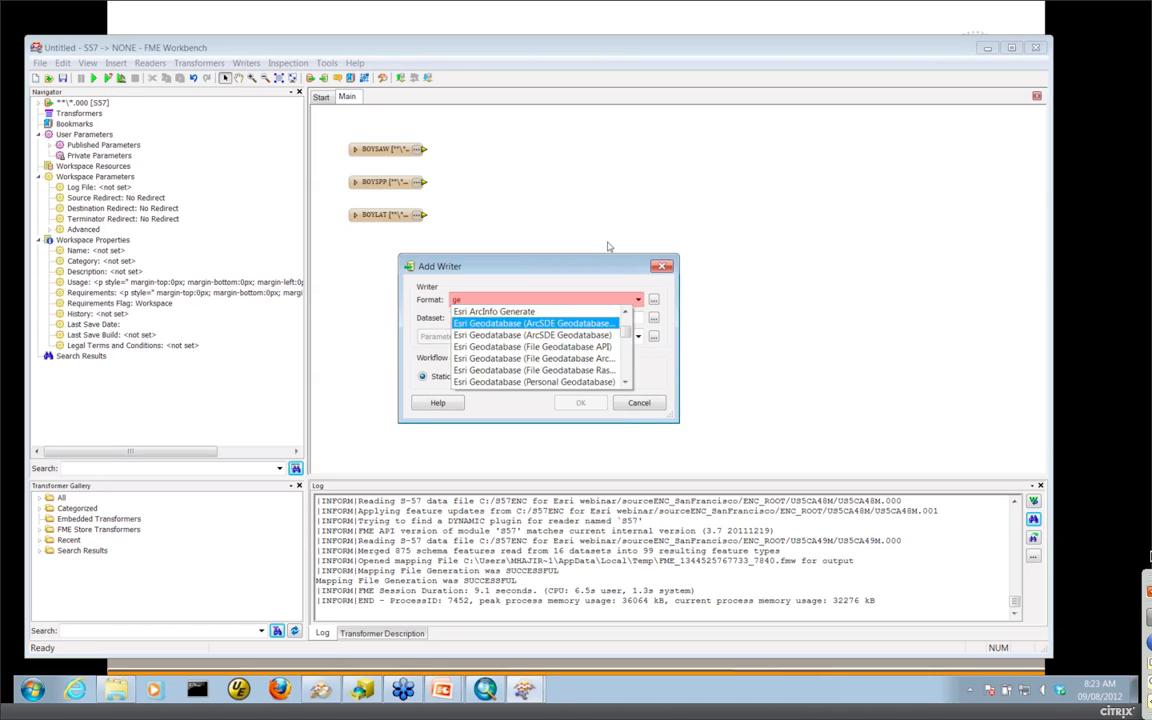
pyautogui.write('od')
pyautogui.press('Return')
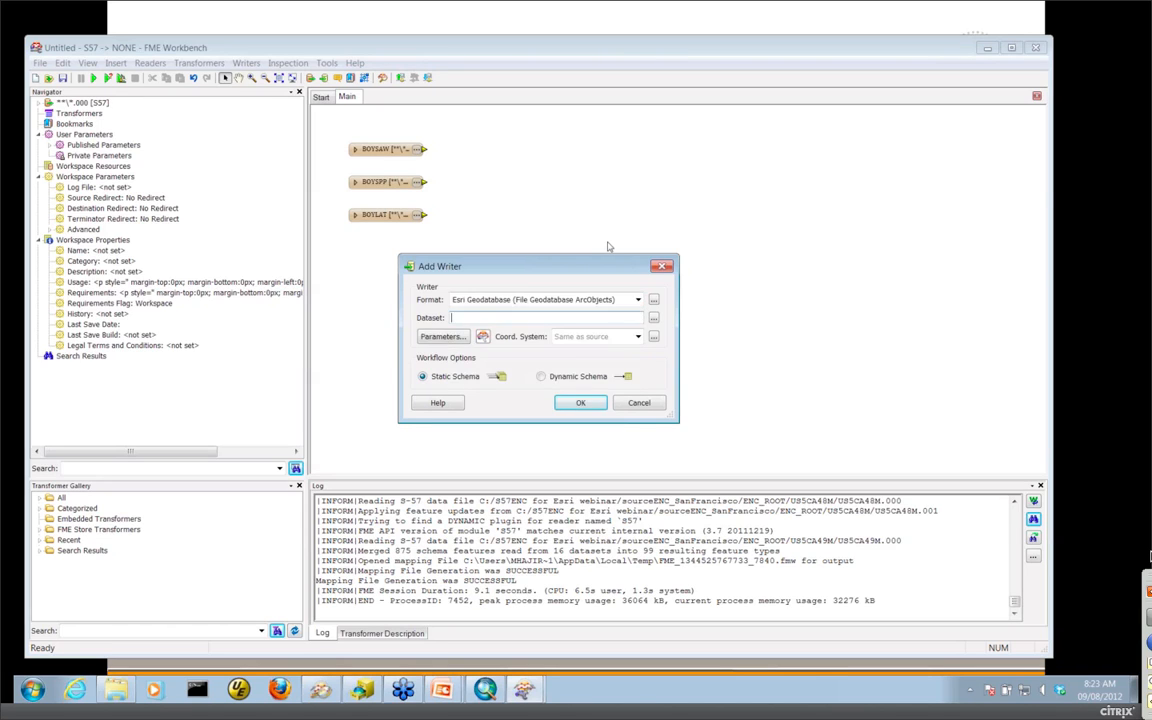
# - Set ENC_SanFranciscoBay.gdb in the S57ENC for Esri webinar folder as the writer's dataset and finish adding the writer
pyautogui.click(653, 317)
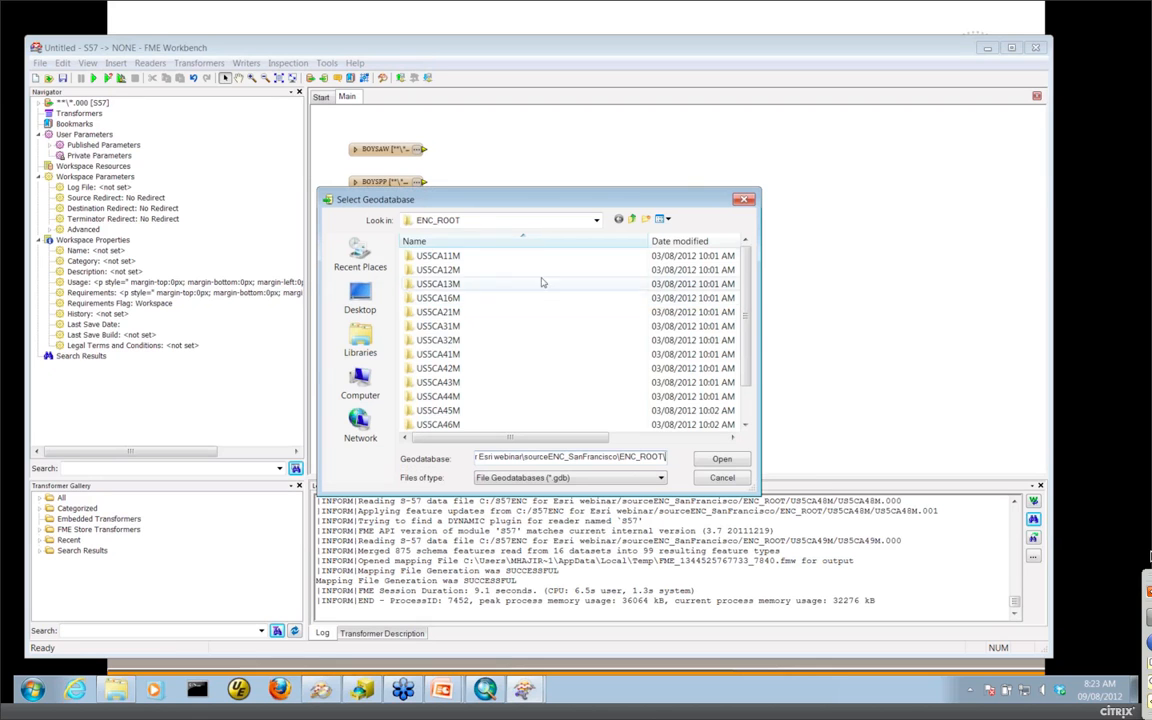
pyautogui.click(632, 219)
pyautogui.click(632, 219)
pyautogui.doubleClick(450, 256)
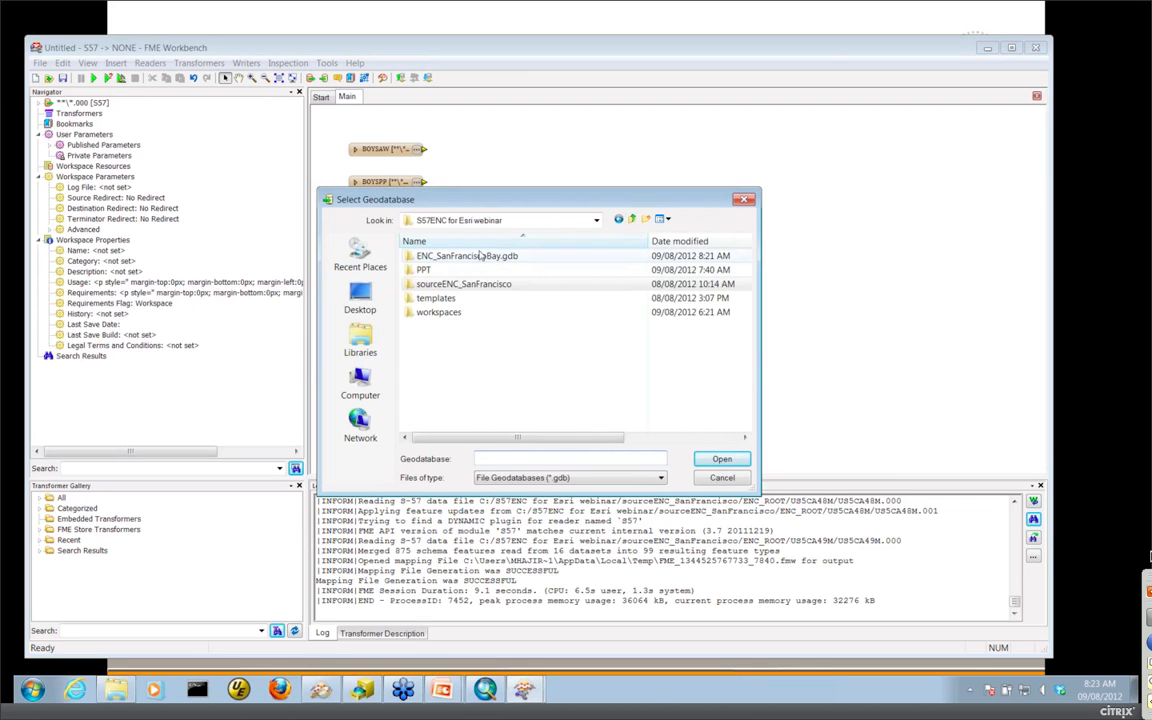
pyautogui.click(722, 459)
pyautogui.click(577, 403)
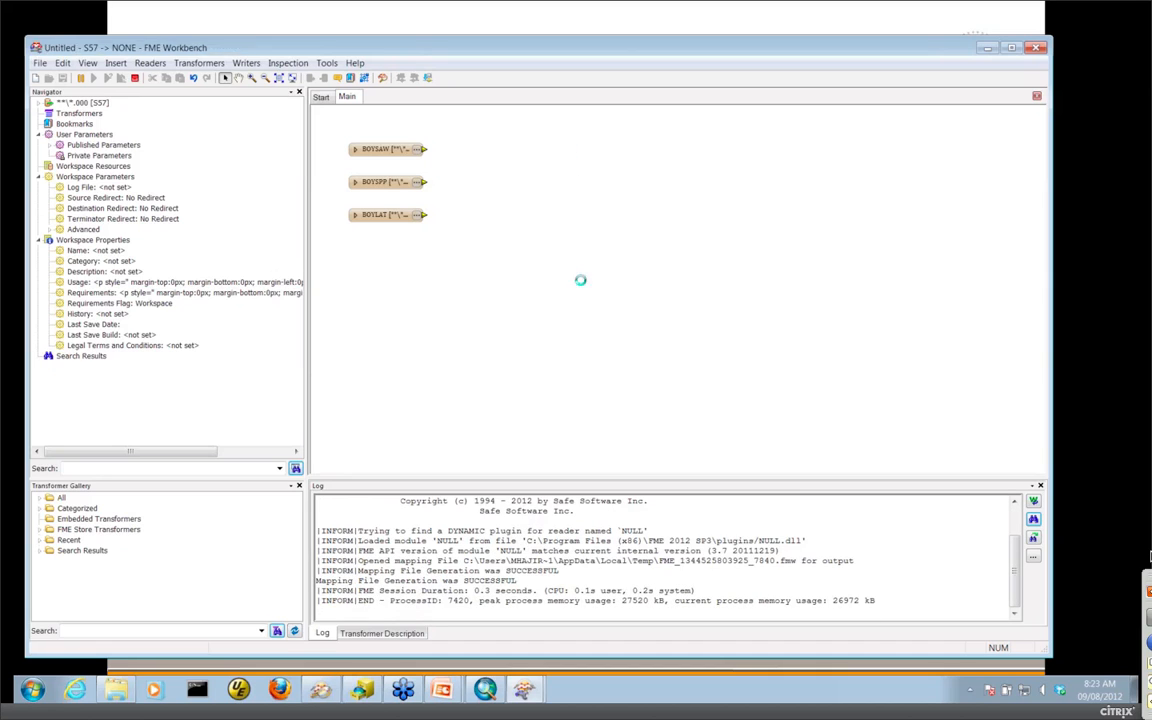
pyautogui.click(619, 392)
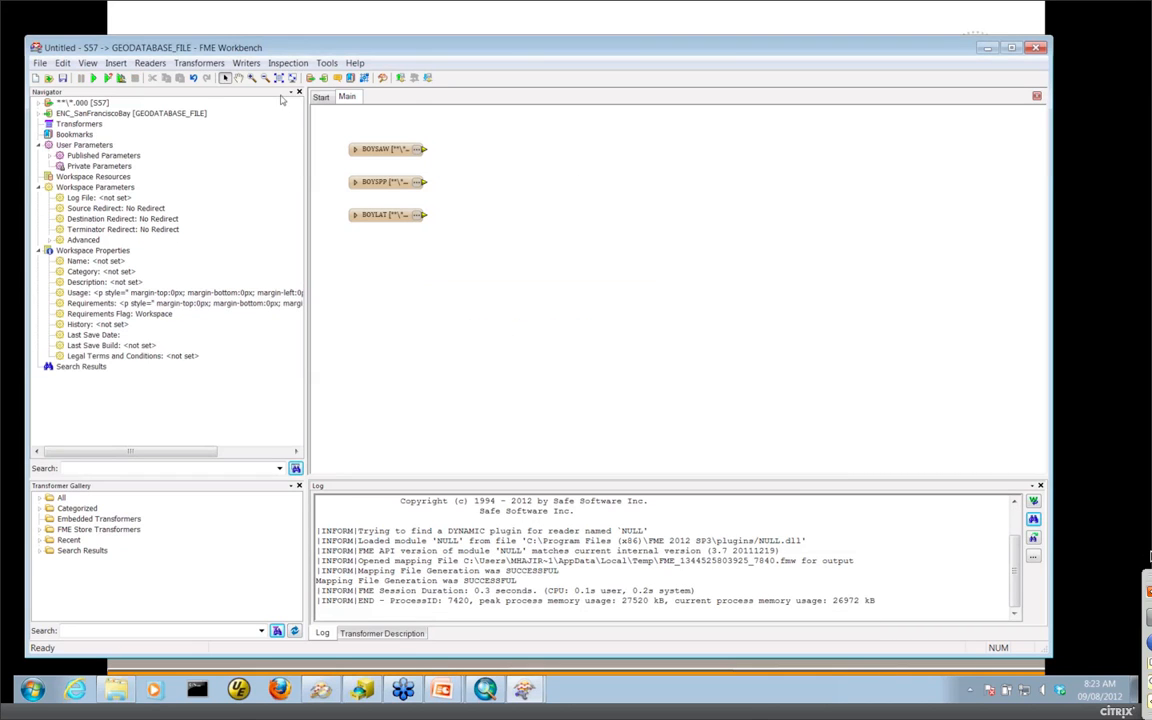
# - Begin importing writer feature types from ENC_SanFranciscoBay.gdb and restrict the table list to BuoyFeature
pyautogui.click(246, 63)
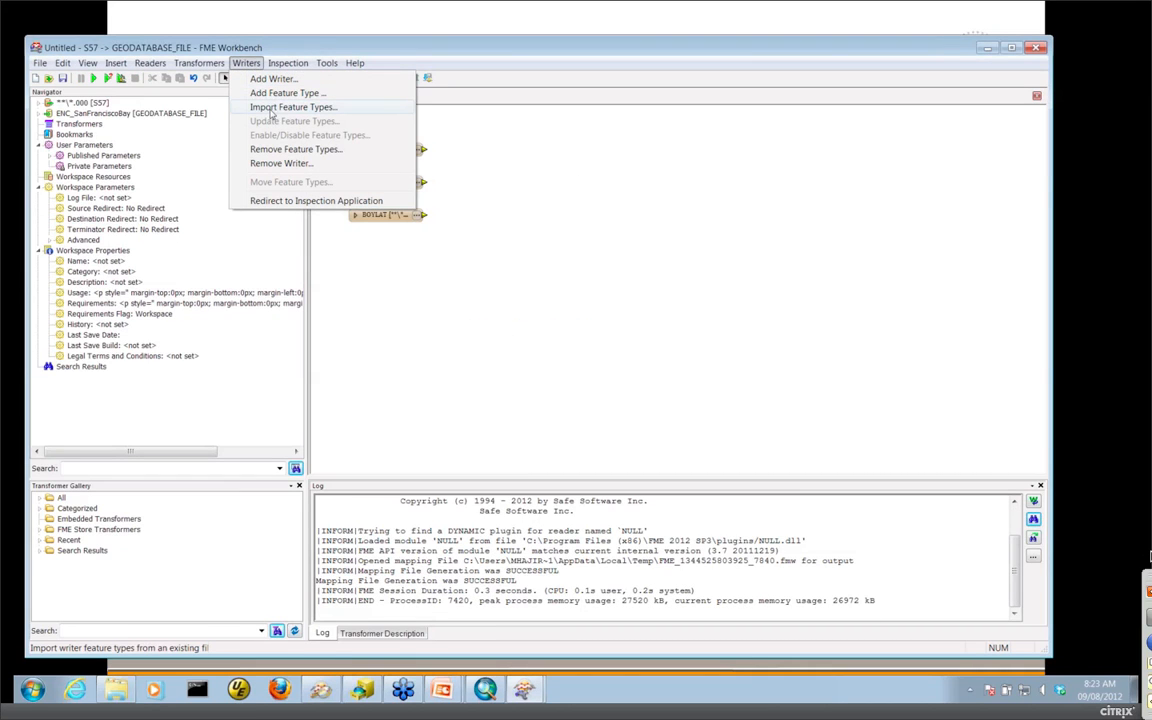
pyautogui.click(270, 108)
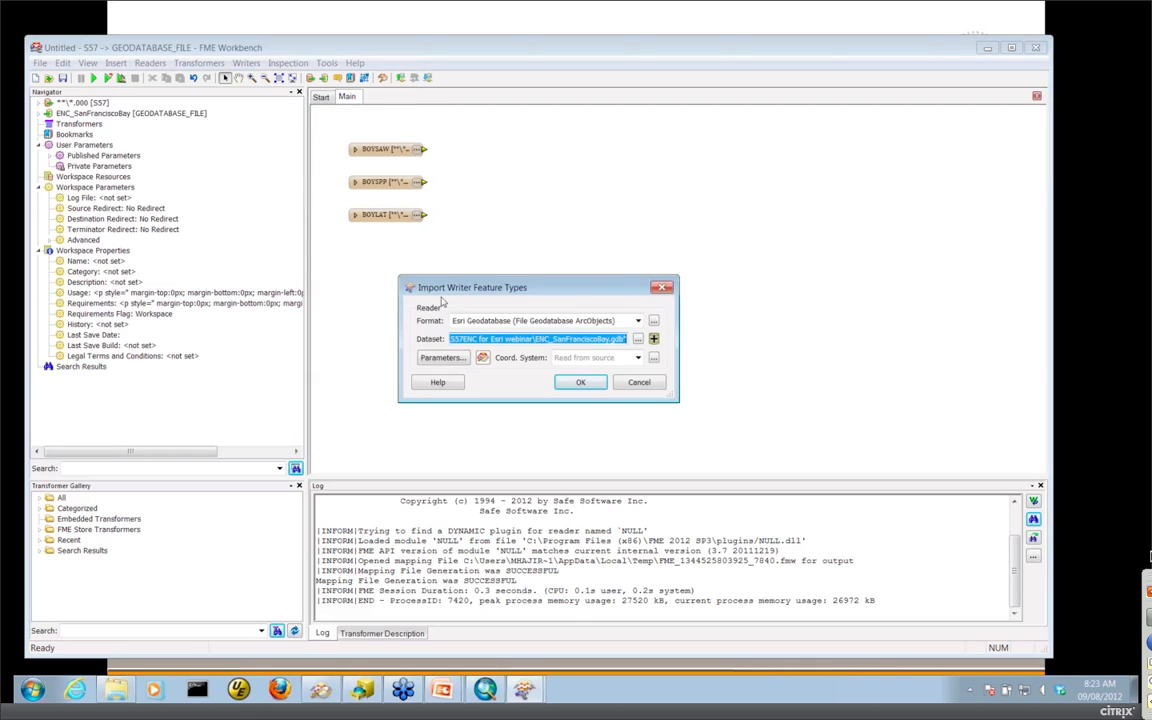
pyautogui.click(443, 358)
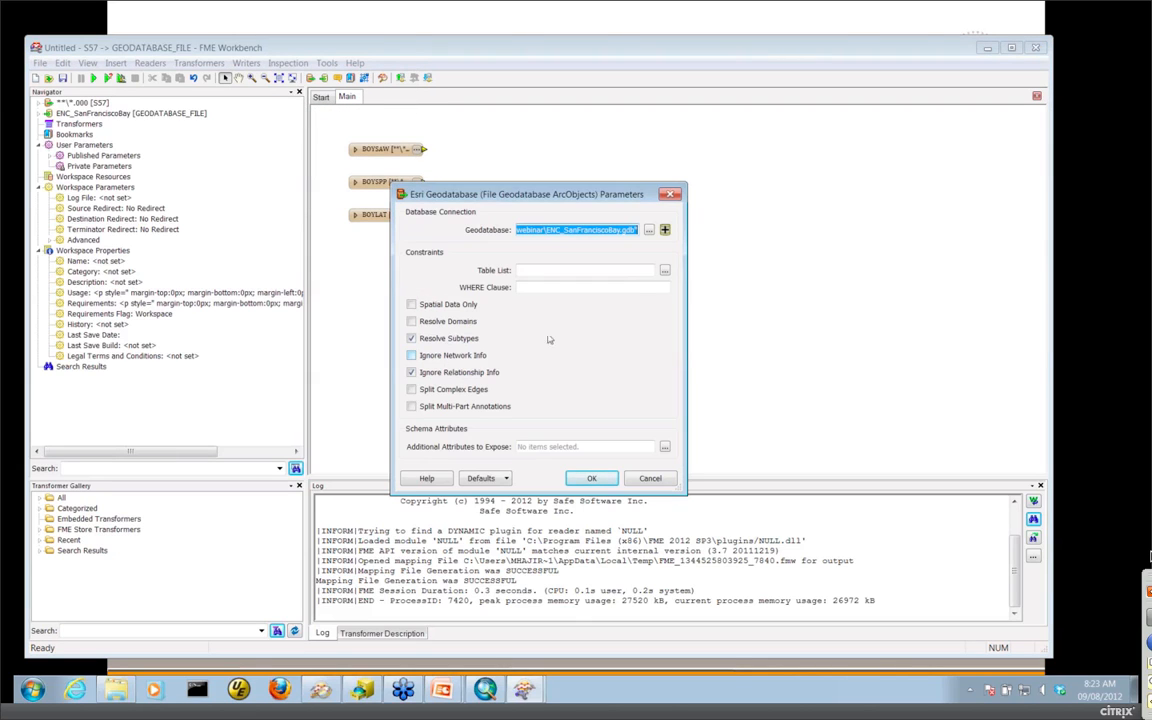
pyautogui.click(666, 272)
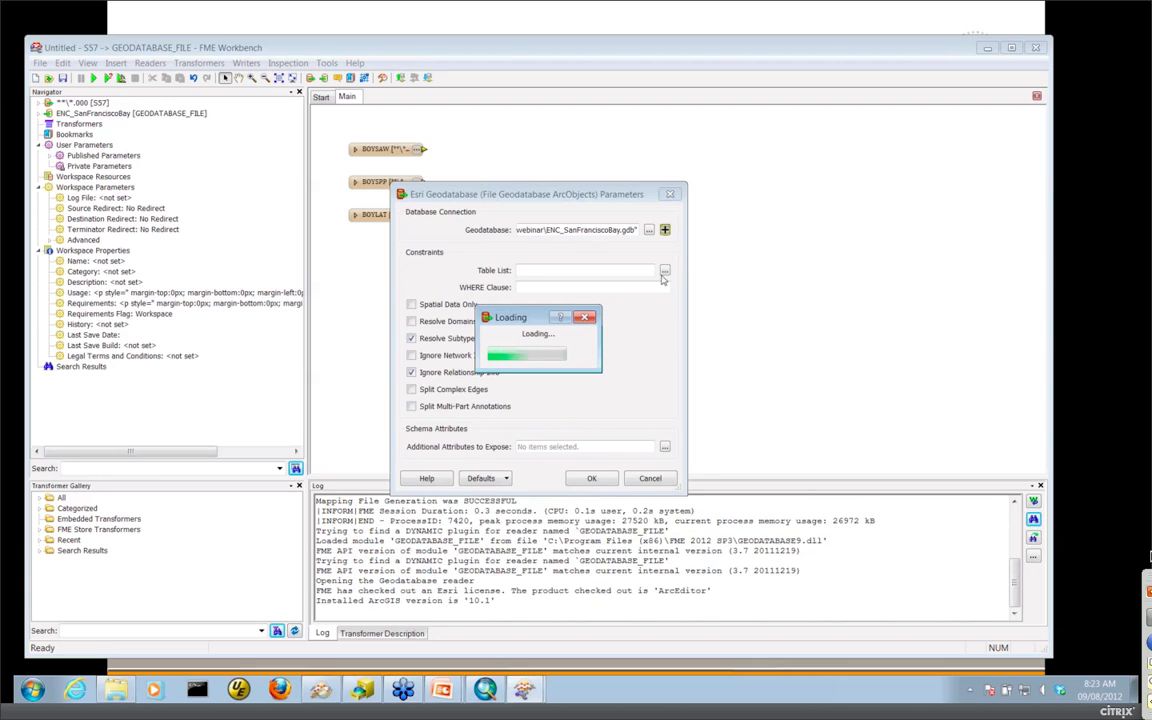
pyautogui.click(461, 330)
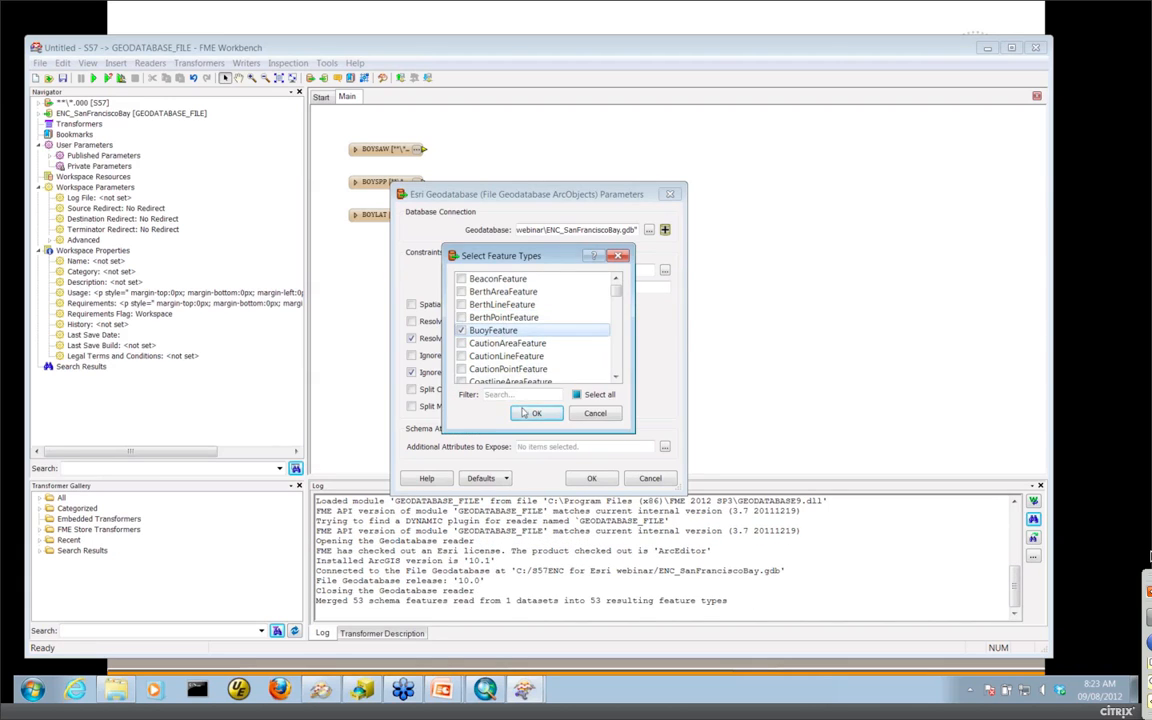
pyautogui.click(536, 413)
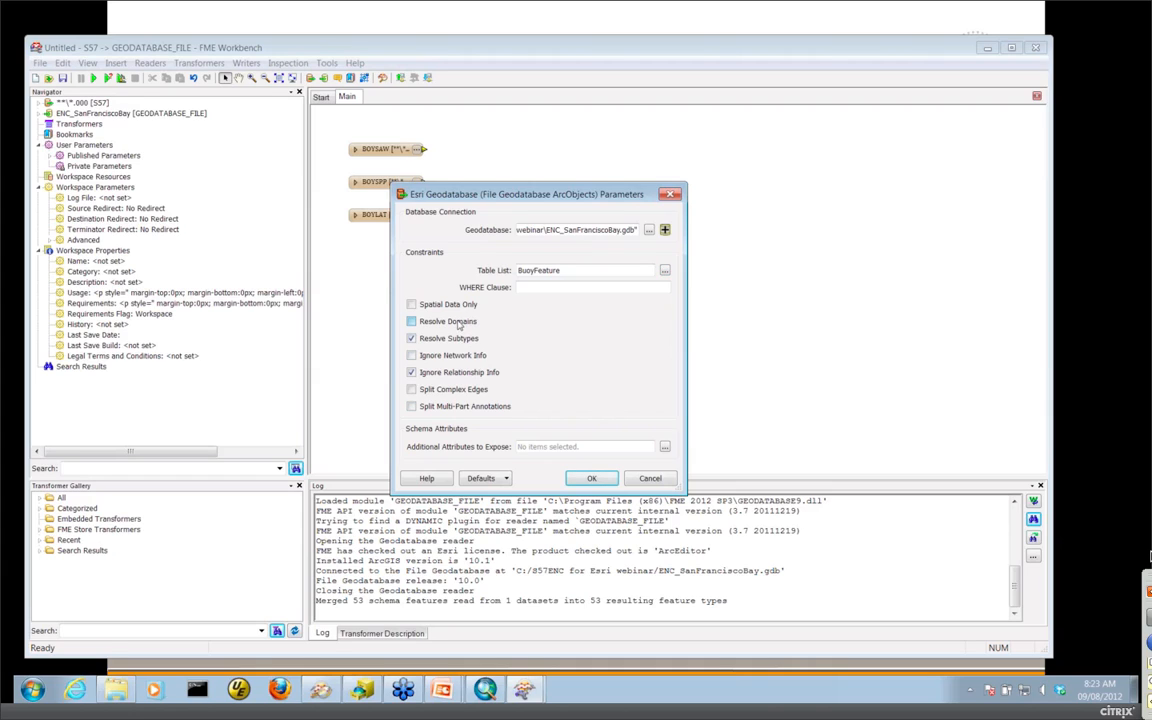
# - Enable Resolve Domains in the geodatabase parameters and import the BuoyFeature type into the writer
pyautogui.click(459, 322)
pyautogui.click(588, 478)
pyautogui.click(576, 383)
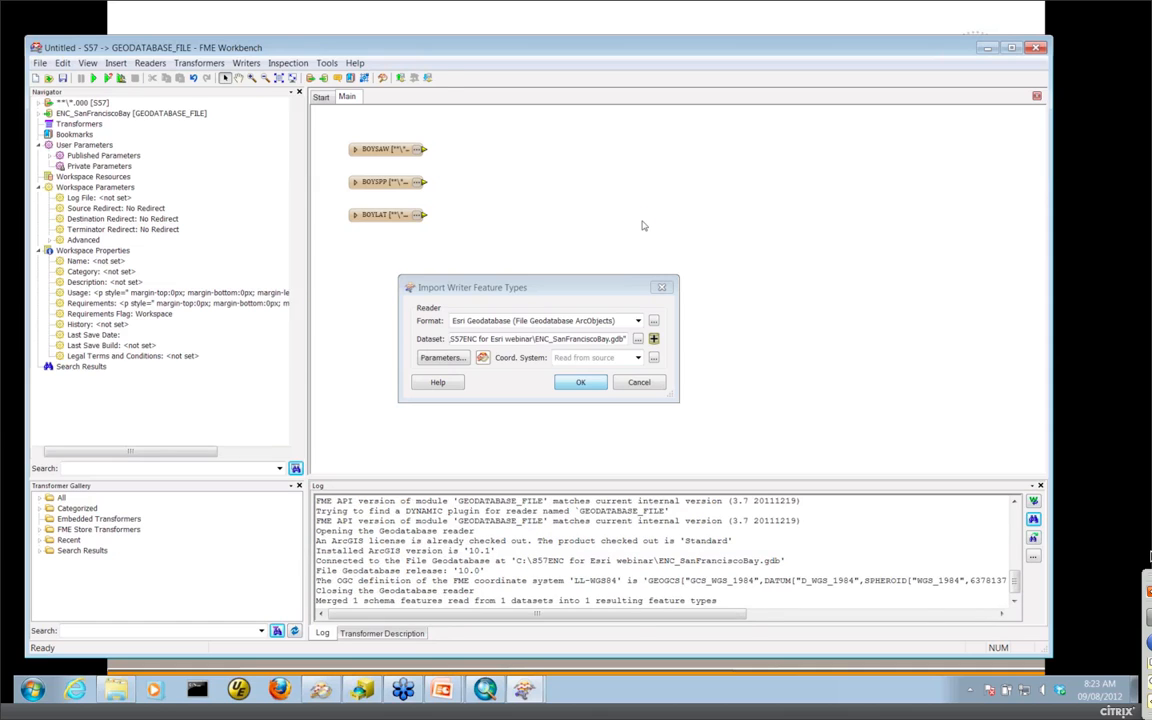
# - Place the BuoyFeature writer type opposite the buoy readers and add a FeatureTypeExtractor transformer beside the reader feature types
pyautogui.moveTo(836, 180); pyautogui.dragTo(770, 193)
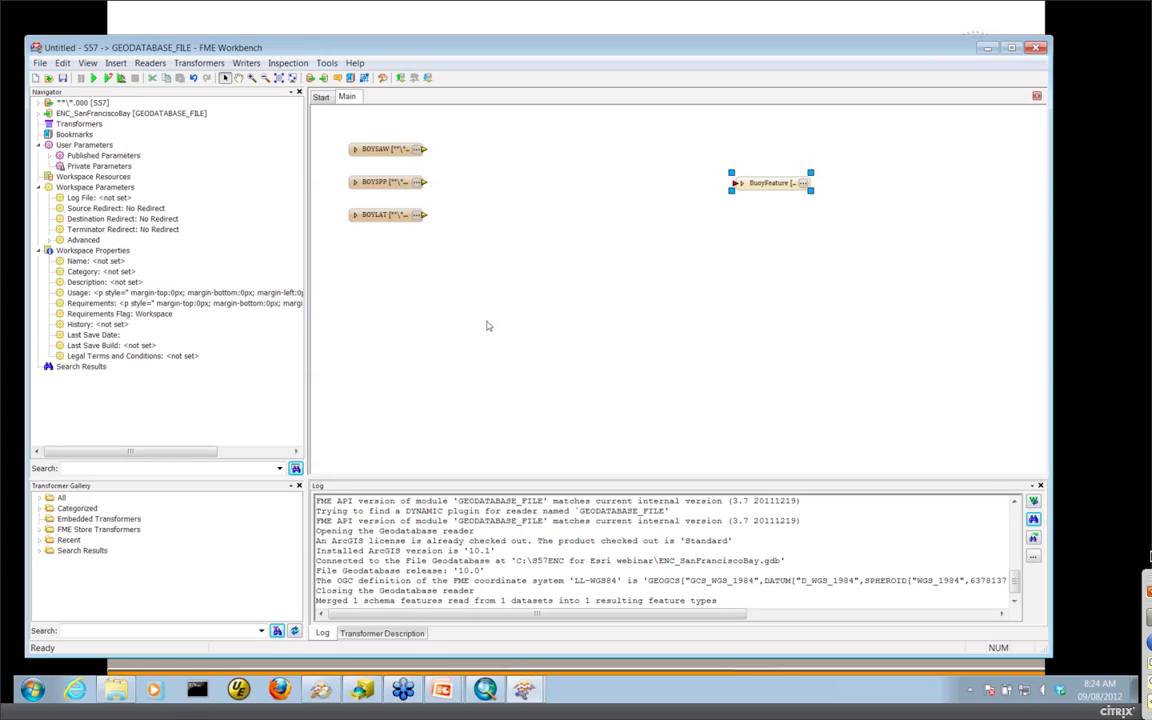
pyautogui.click(479, 192)
pyautogui.write('featur')
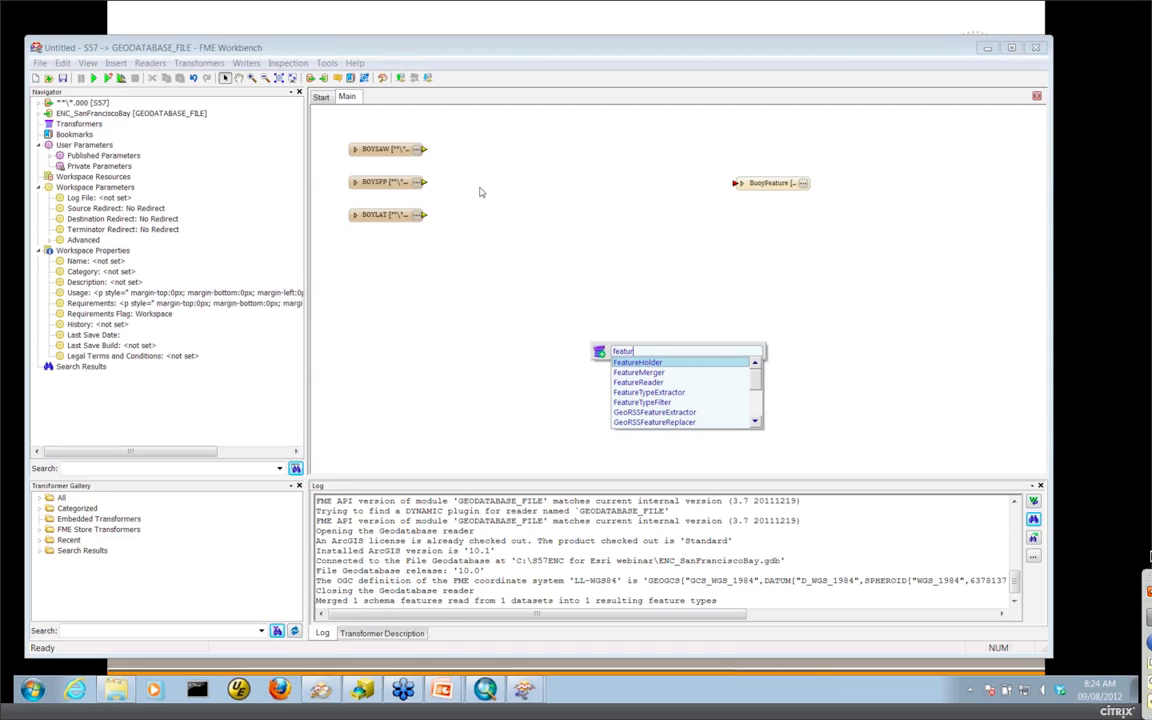
pyautogui.press('Down')
pyautogui.press('Down')
pyautogui.press('Down')
pyautogui.press('Return')
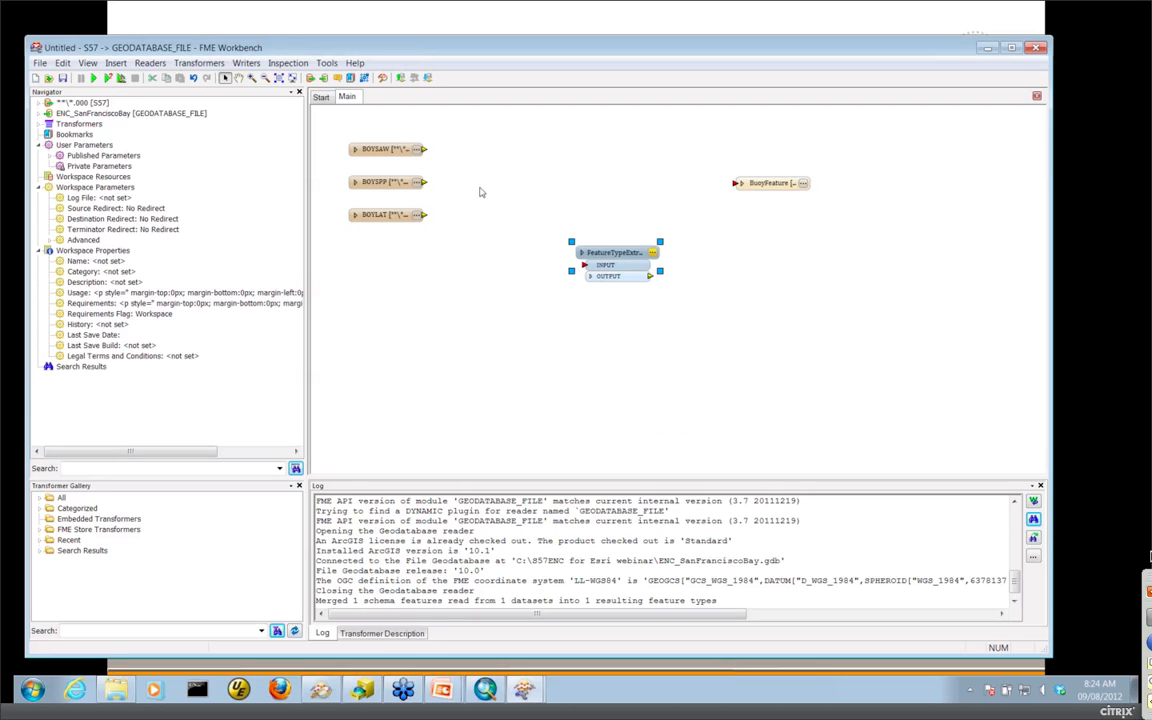
pyautogui.moveTo(548, 218); pyautogui.dragTo(496, 190)
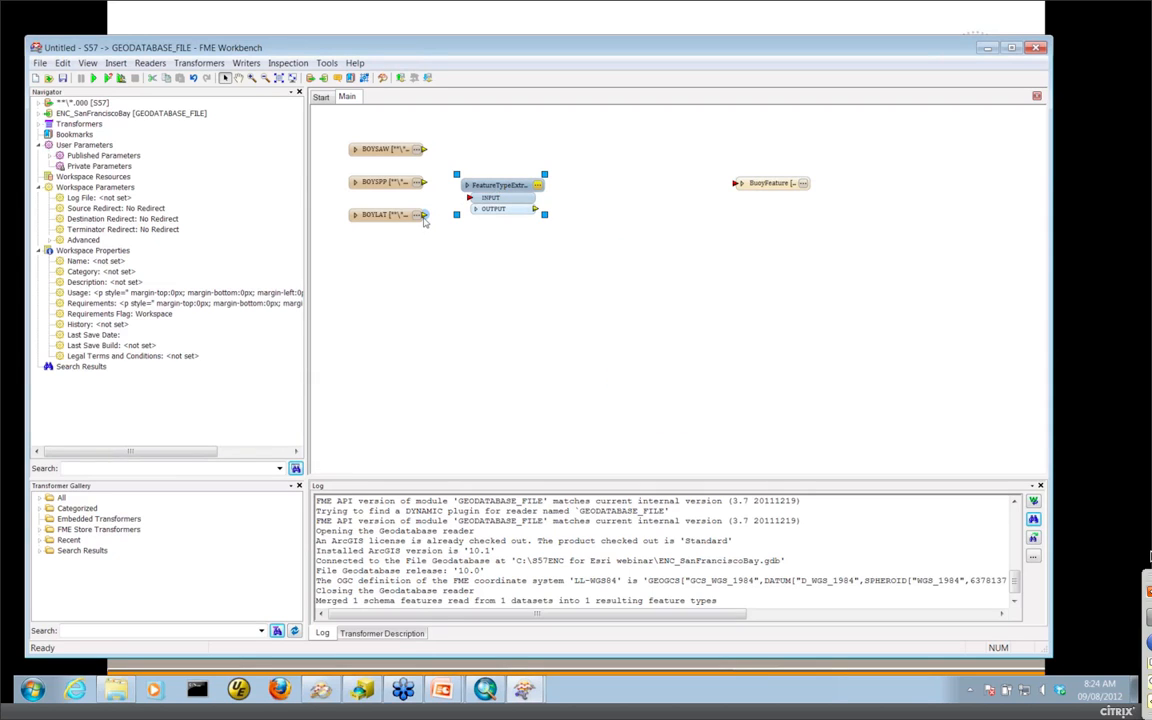
# - Connect BOYSAW, BOYSPP and BOYLAT to the FeatureTypeExtractor and confirm its parameters with _feature_type as the destination attribute
pyautogui.moveTo(424, 215); pyautogui.dragTo(468, 198)
pyautogui.moveTo(424, 149); pyautogui.dragTo(468, 198)
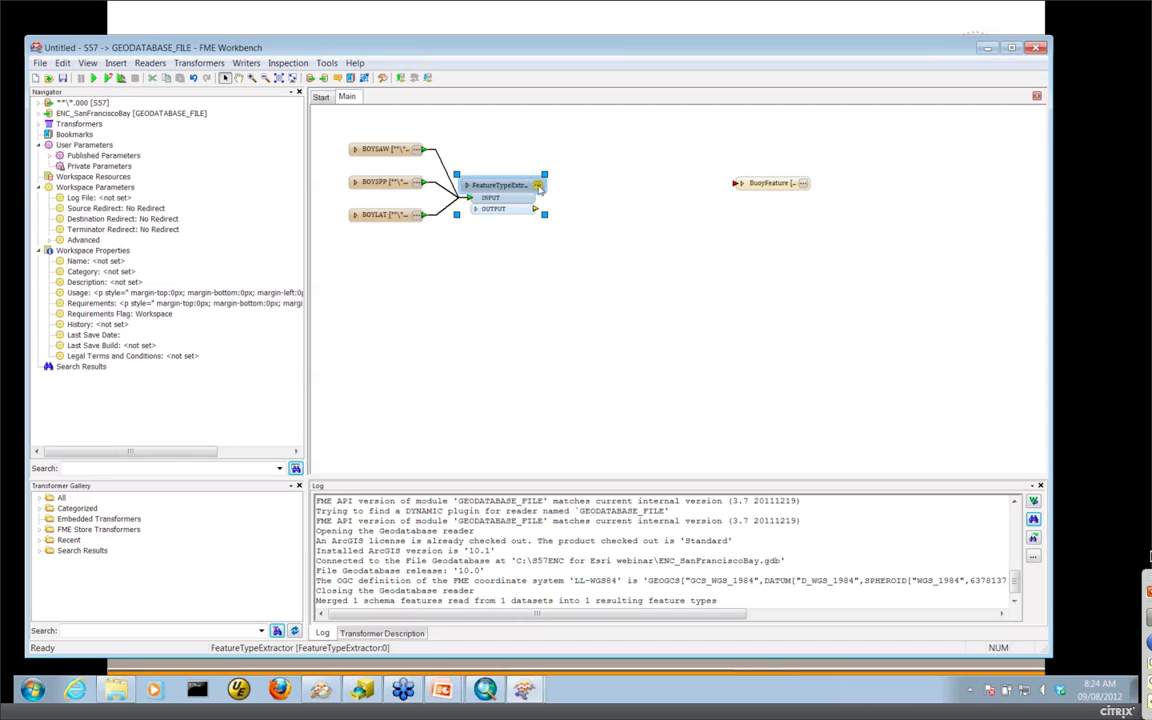
pyautogui.click(539, 187)
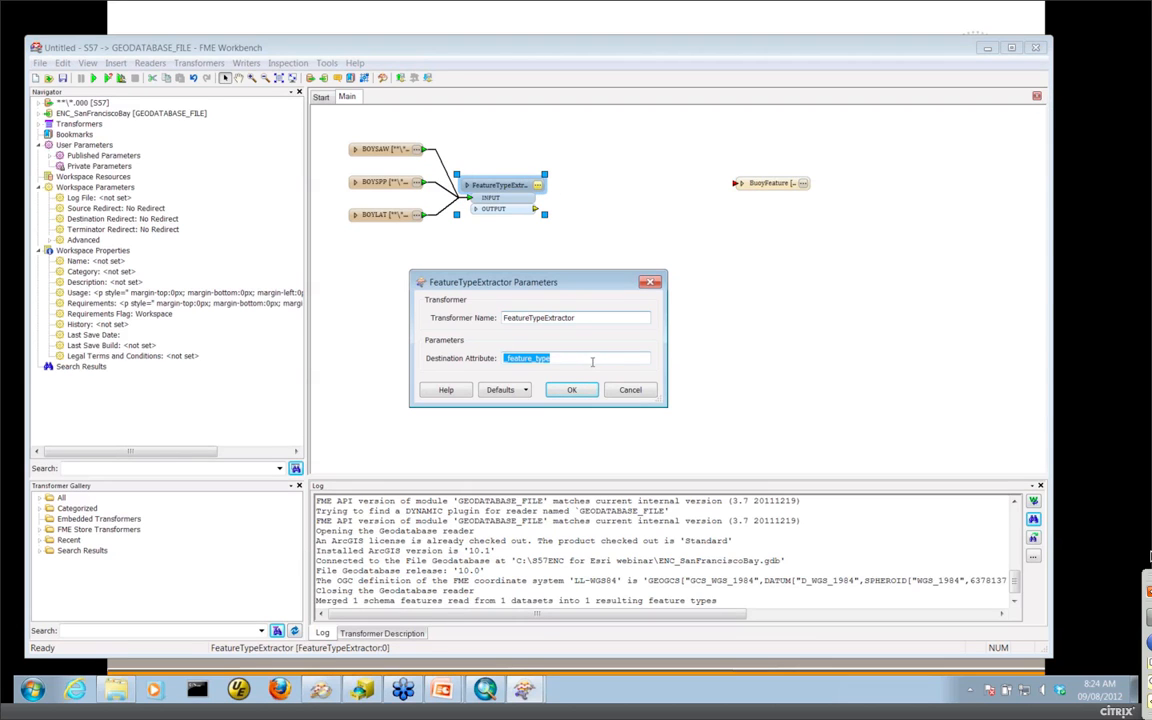
pyautogui.press('Home')
pyautogui.write('_')
pyautogui.click(573, 391)
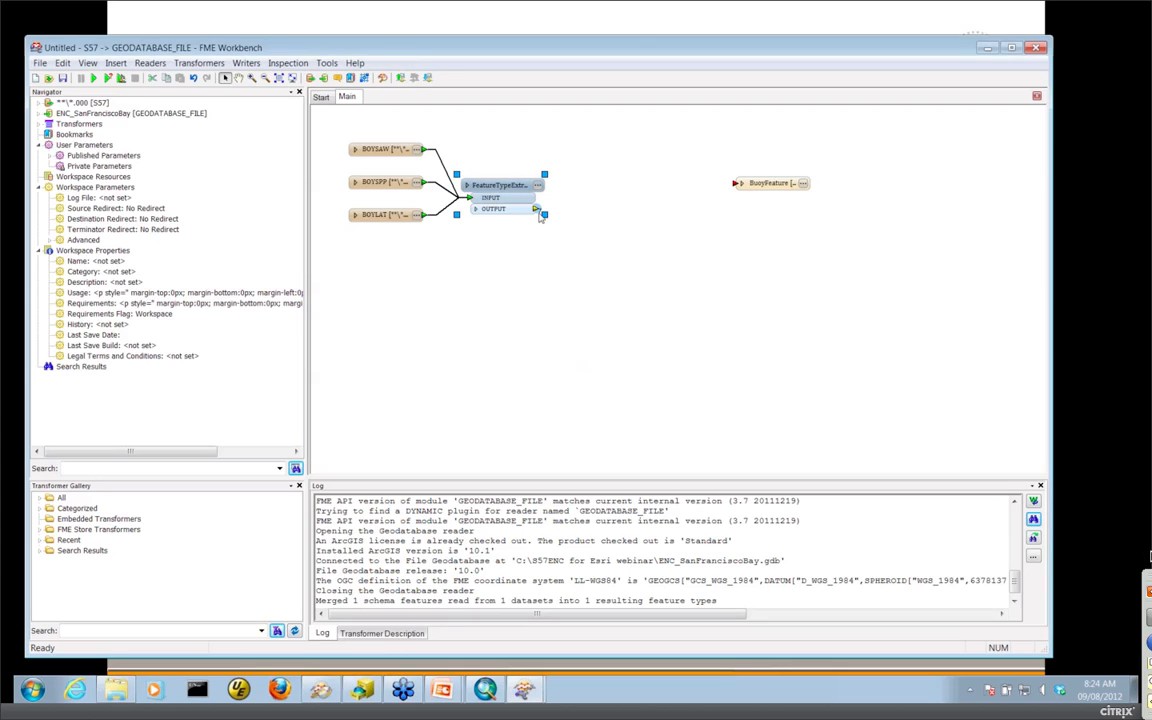
# - Add an AttributeValueMapper connected to the FeatureTypeExtractor's output and place it between the extractor and BuoyFeature
pyautogui.write('attrib')
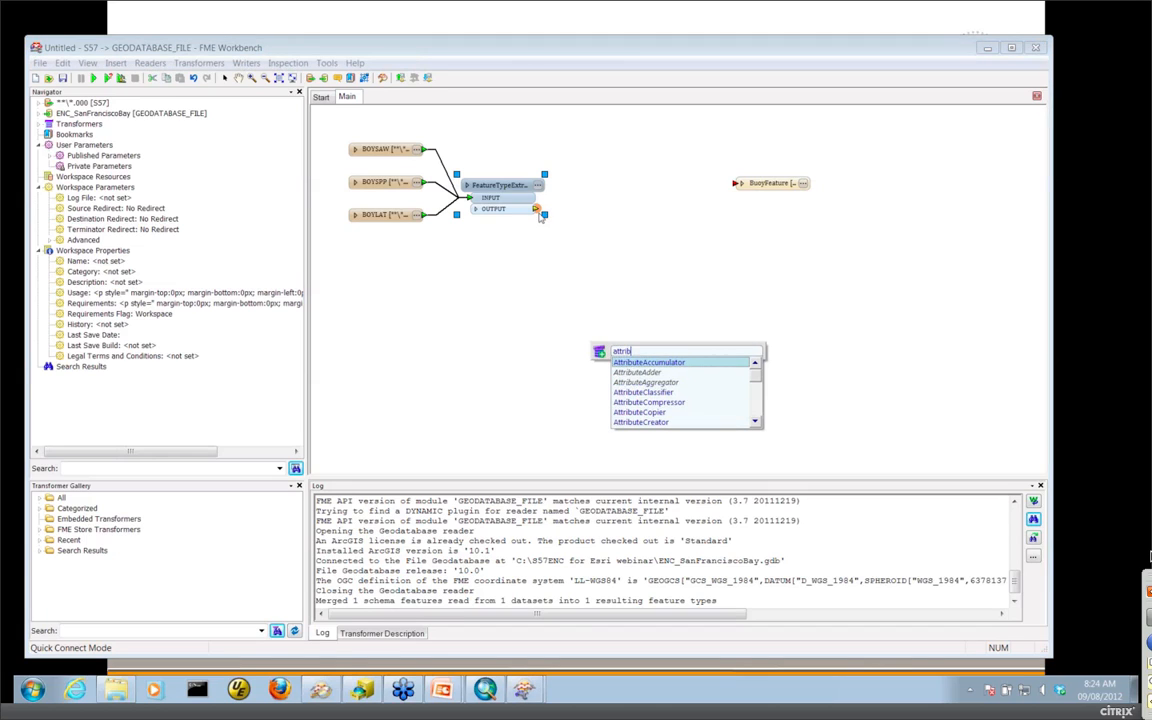
pyautogui.write('ute')
pyautogui.press('Up')
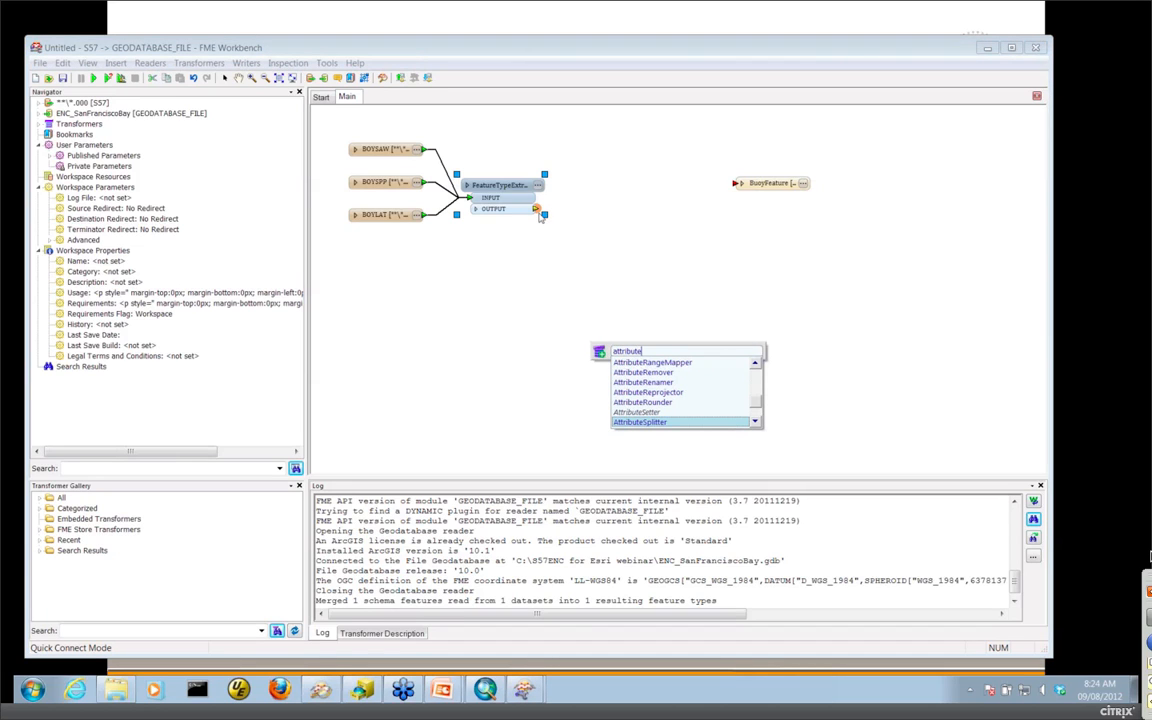
pyautogui.write('valu')
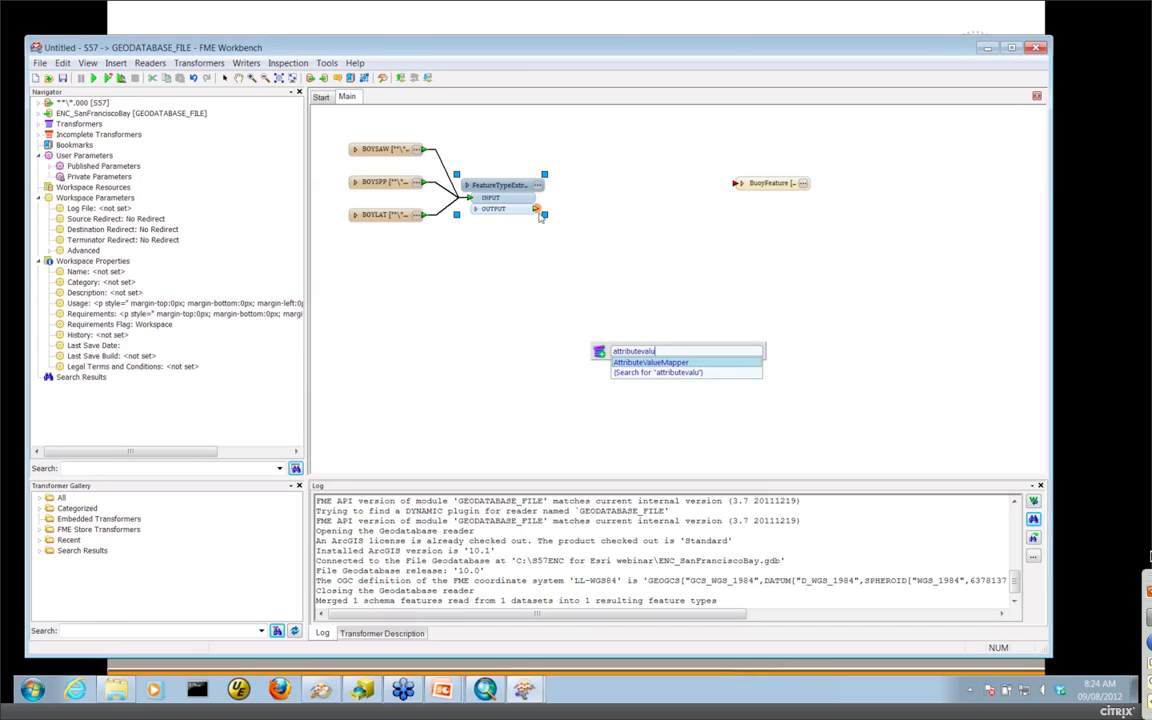
pyautogui.press('Return')
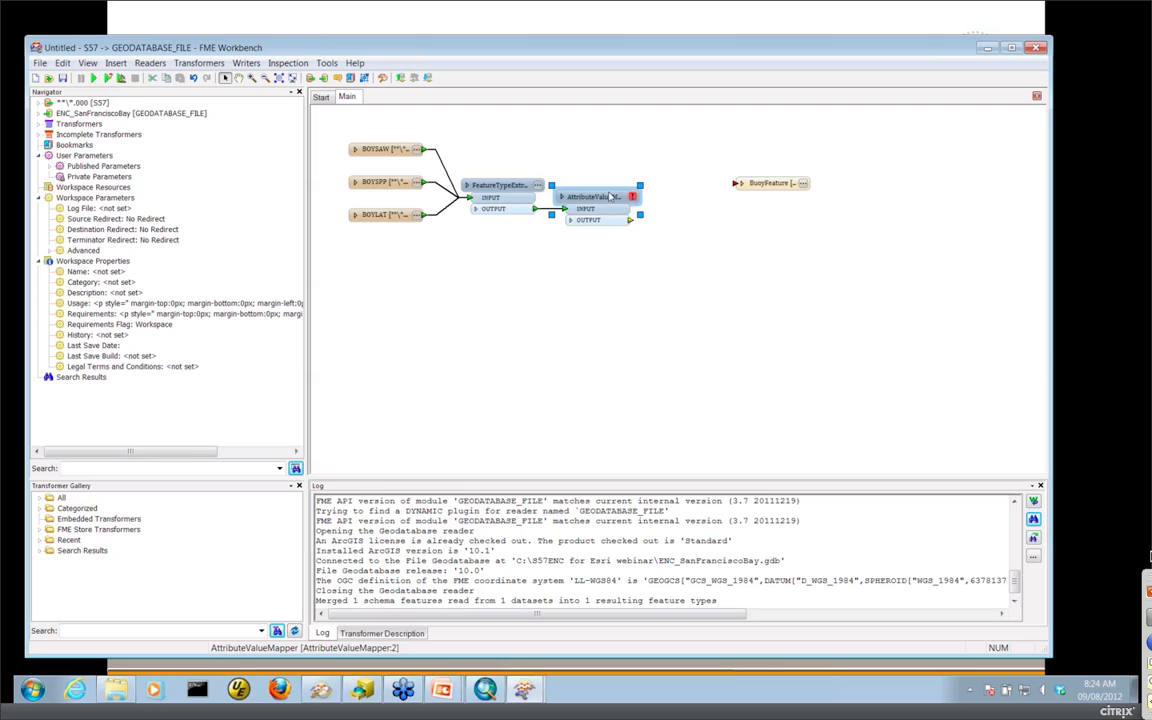
pyautogui.moveTo(610, 197); pyautogui.dragTo(614, 175)
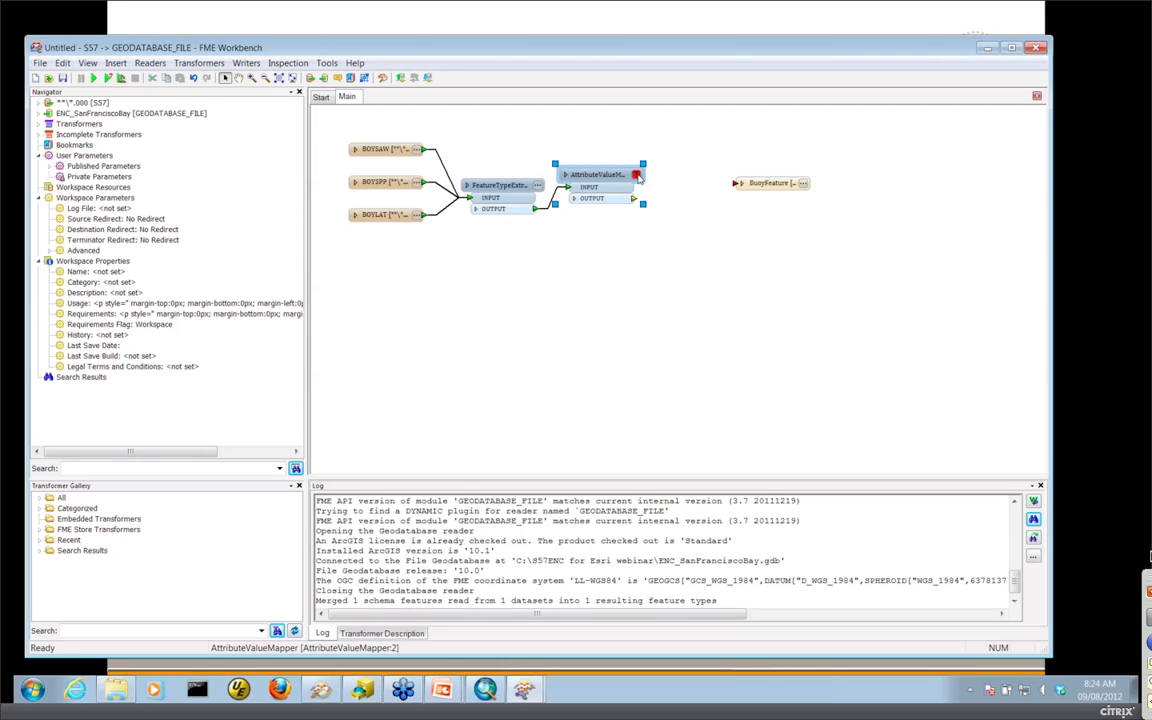
# - Set the AttributeValueMapper's source attribute to _feature_type and its new attribute to BUOY_TYPE
pyautogui.click(636, 175)
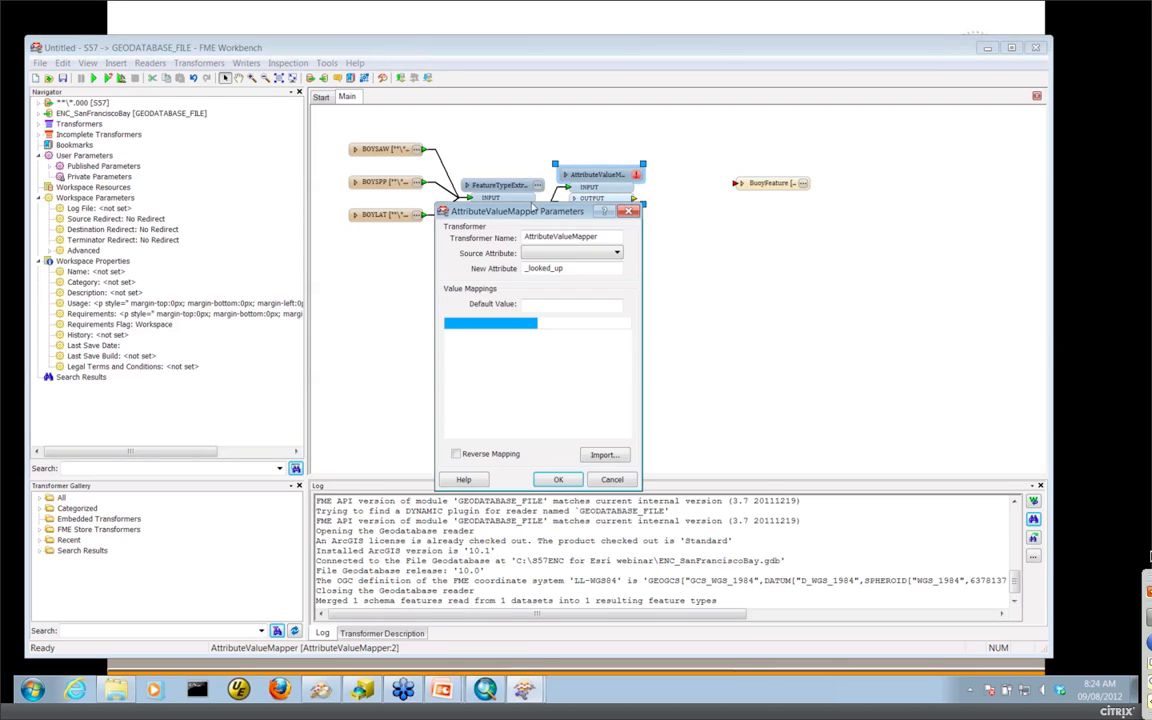
pyautogui.click(555, 253)
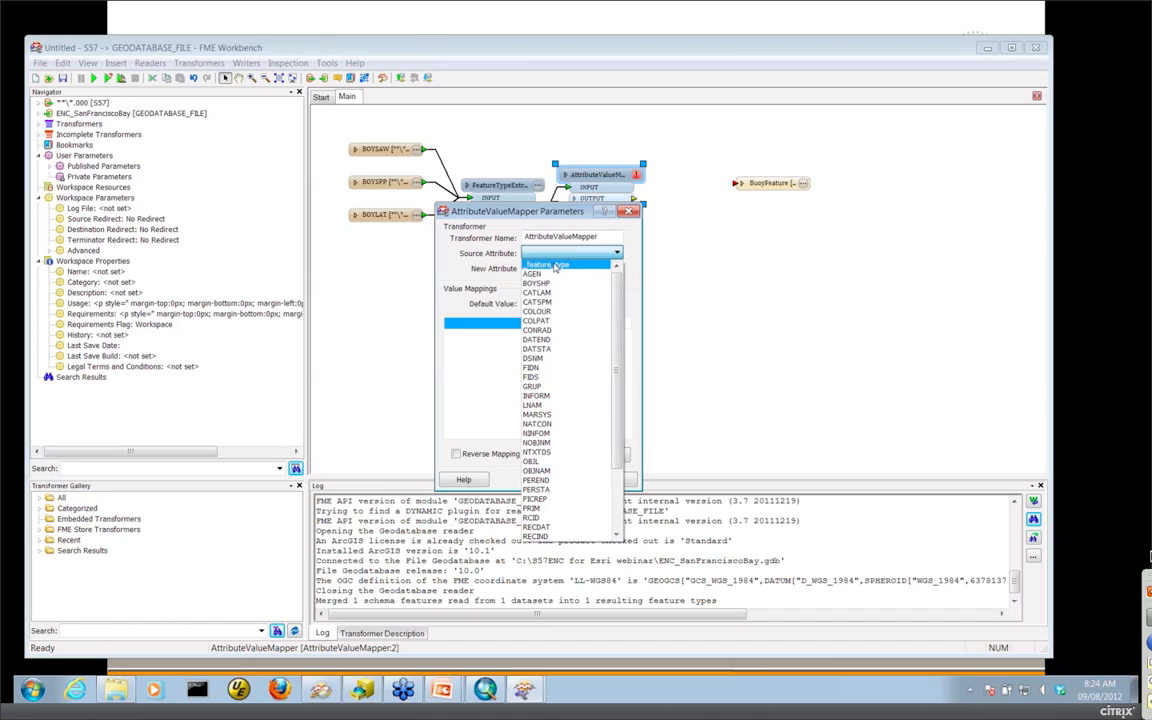
pyautogui.click(555, 266)
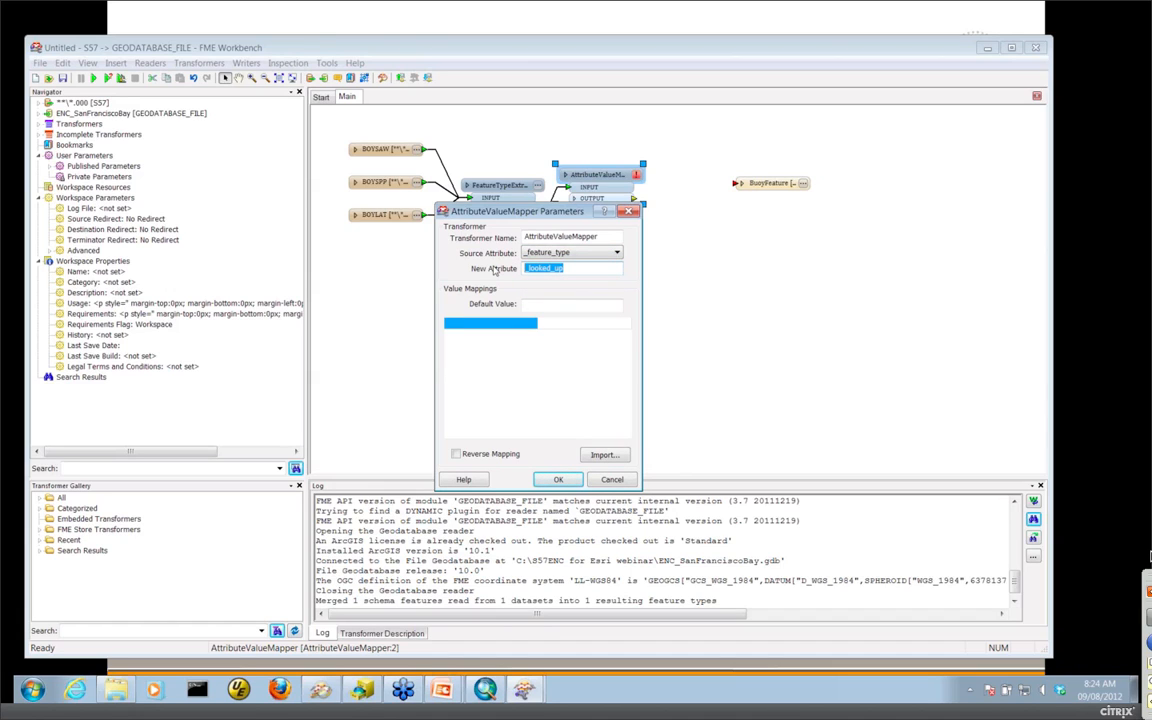
pyautogui.write('BUOY_TYPE')
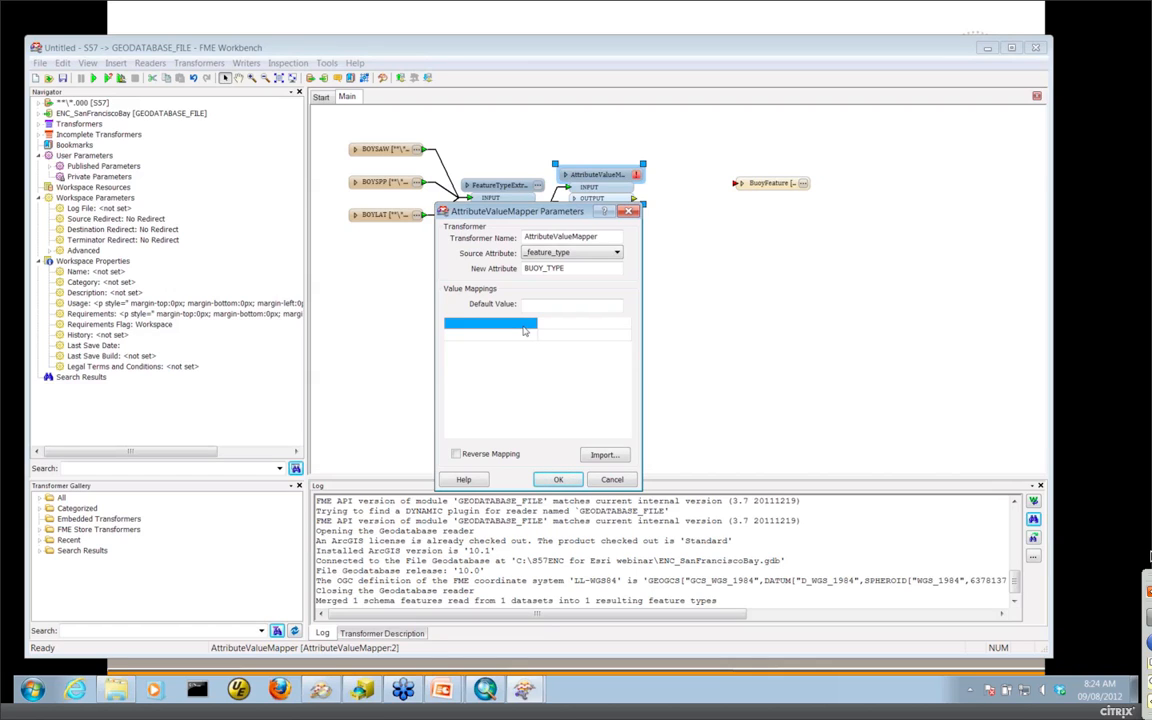
# - Add value mappings in the AttributeValueMapper from BOYSAW to 5 and from BOYSPP to 6
pyautogui.write('BO')
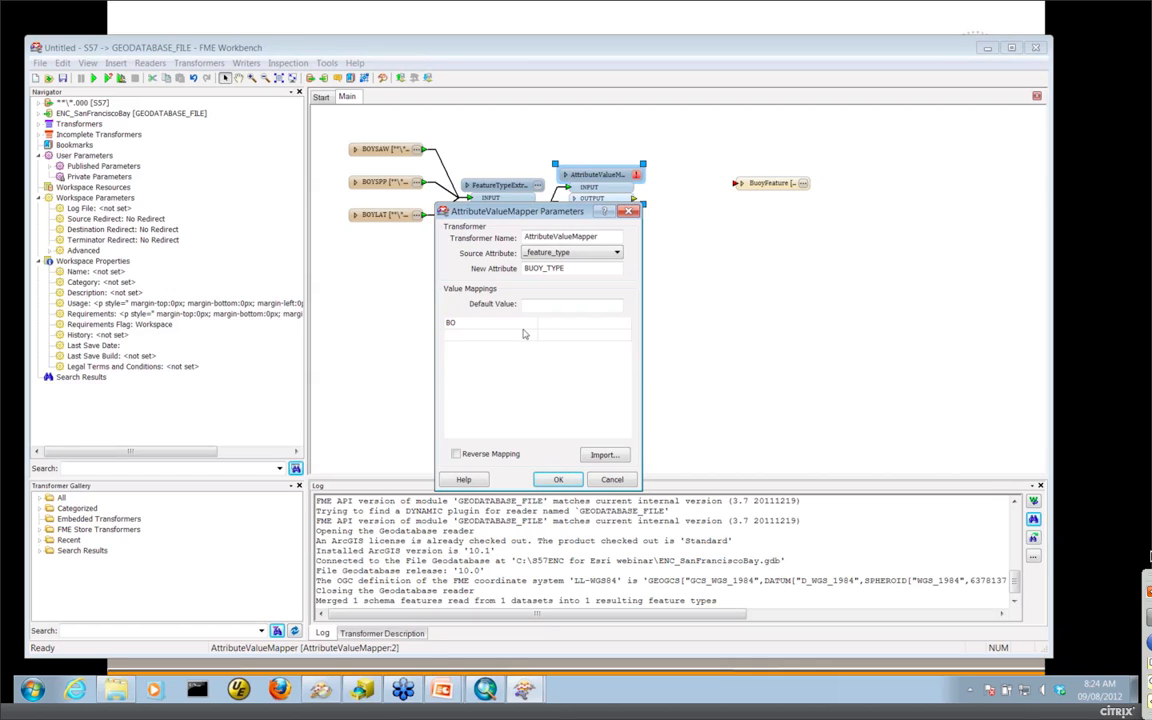
pyautogui.write('YSAW')
pyautogui.click(560, 328)
pyautogui.write('5')
pyautogui.click(515, 338)
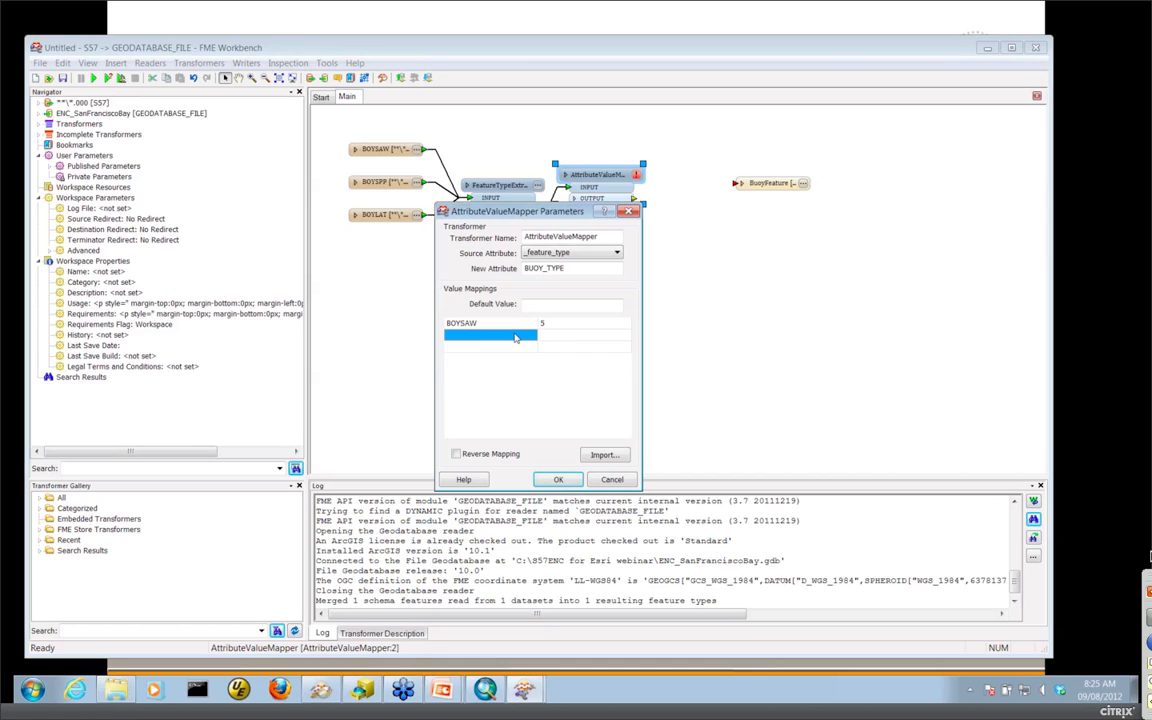
pyautogui.write('BOYSPP')
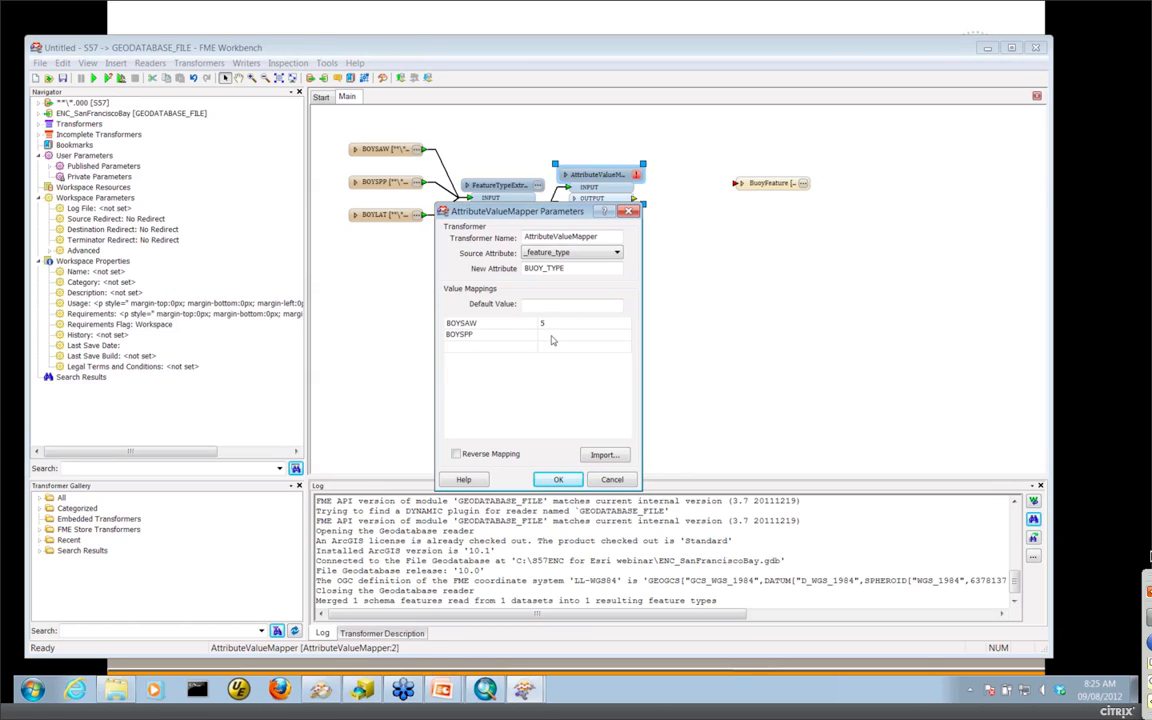
pyautogui.click(552, 338)
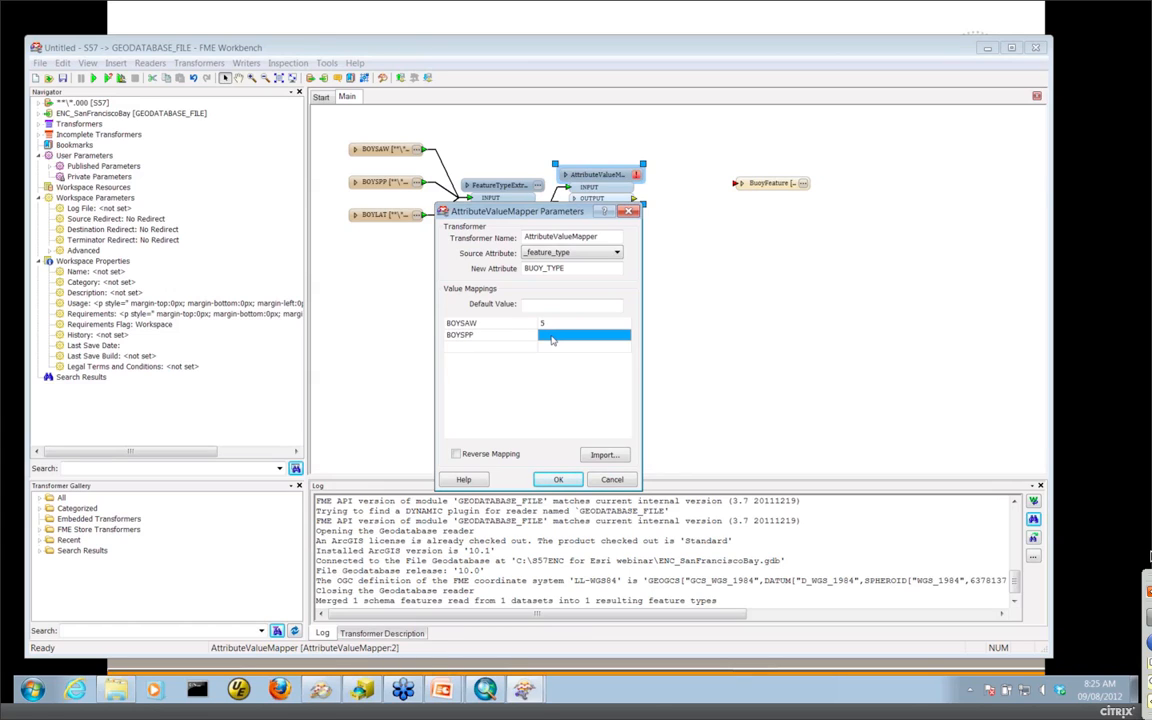
pyautogui.write('6')
pyautogui.click(521, 339)
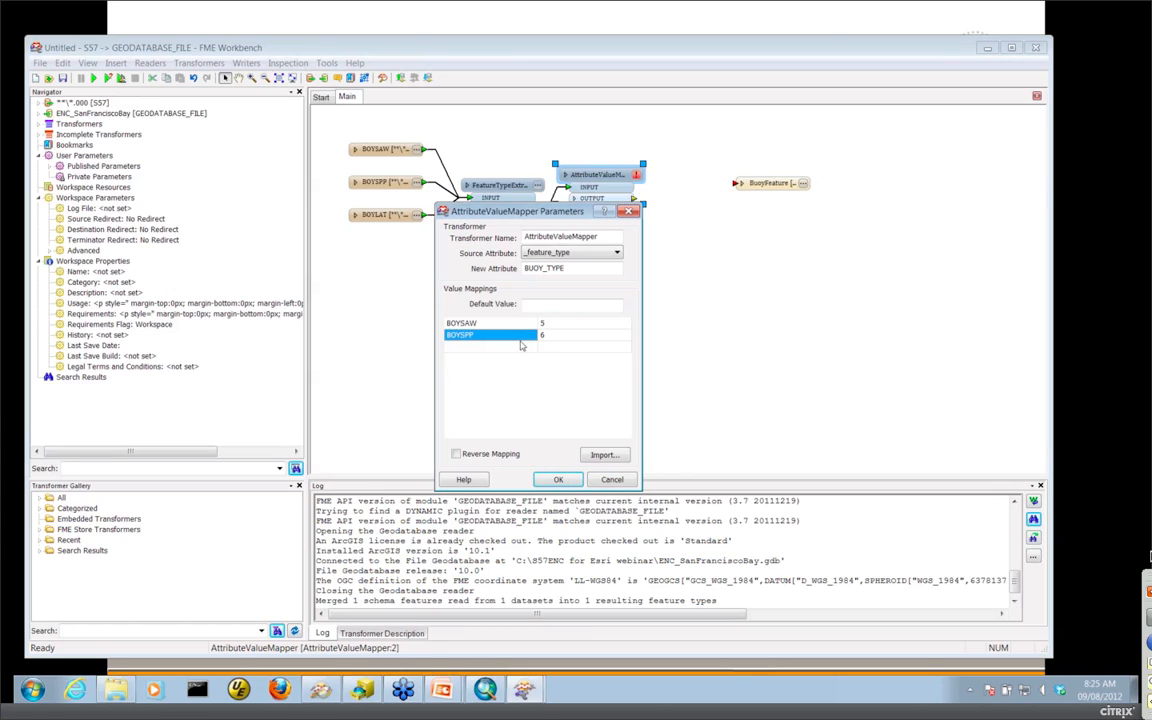
# - Add a third value mapping from BOYLAT to 4 and confirm the AttributeValueMapper's parameters
pyautogui.click(519, 350)
pyautogui.write('BOYLAT')
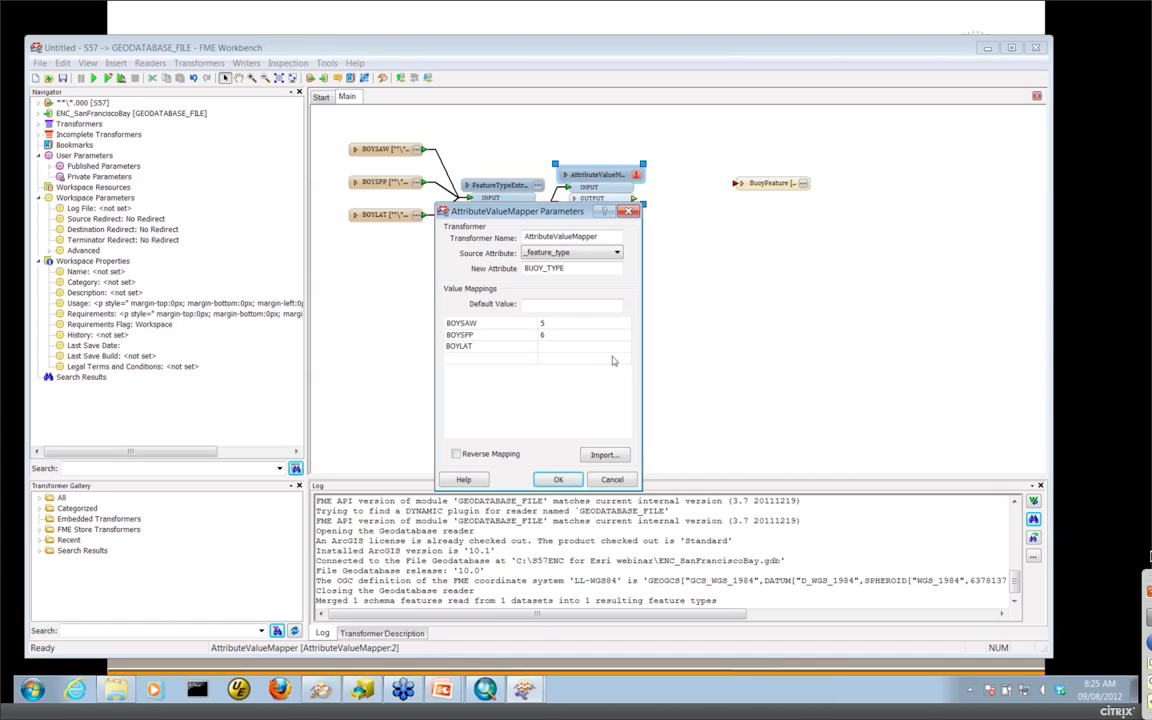
pyautogui.press('Tab')
pyautogui.write('4')
pyautogui.click(558, 479)
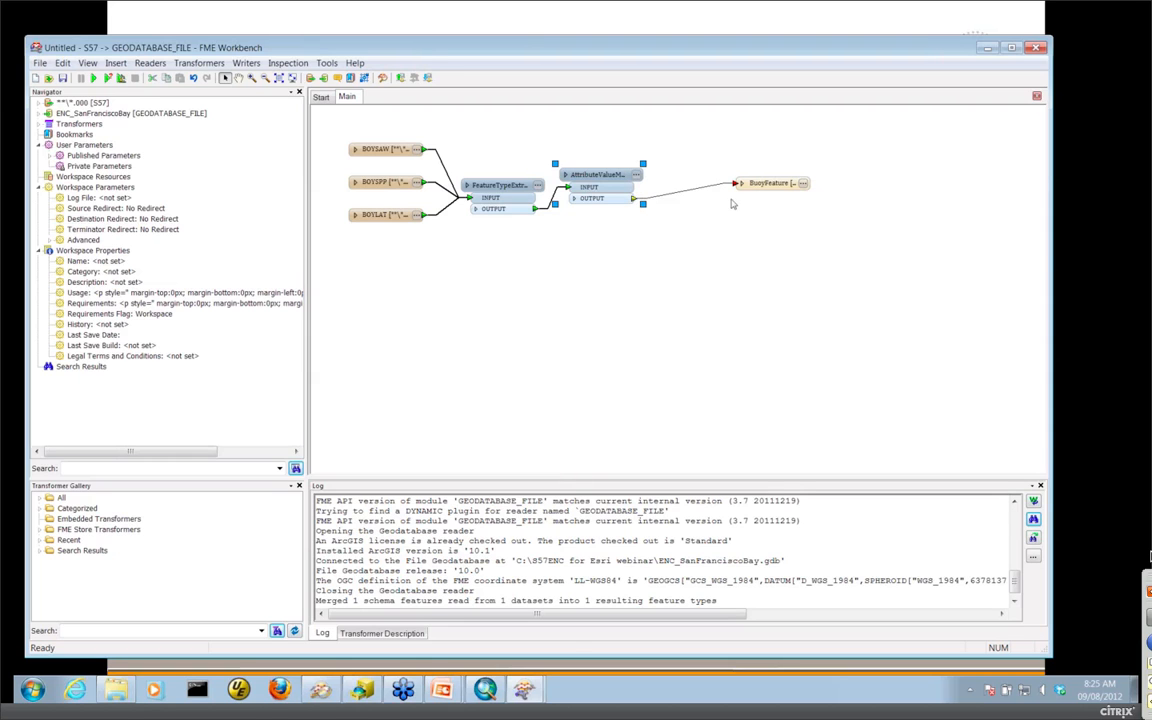
# - Connect the AttributeValueMapper's output to the BuoyFeature writer type and run the translation
pyautogui.click(94, 78)
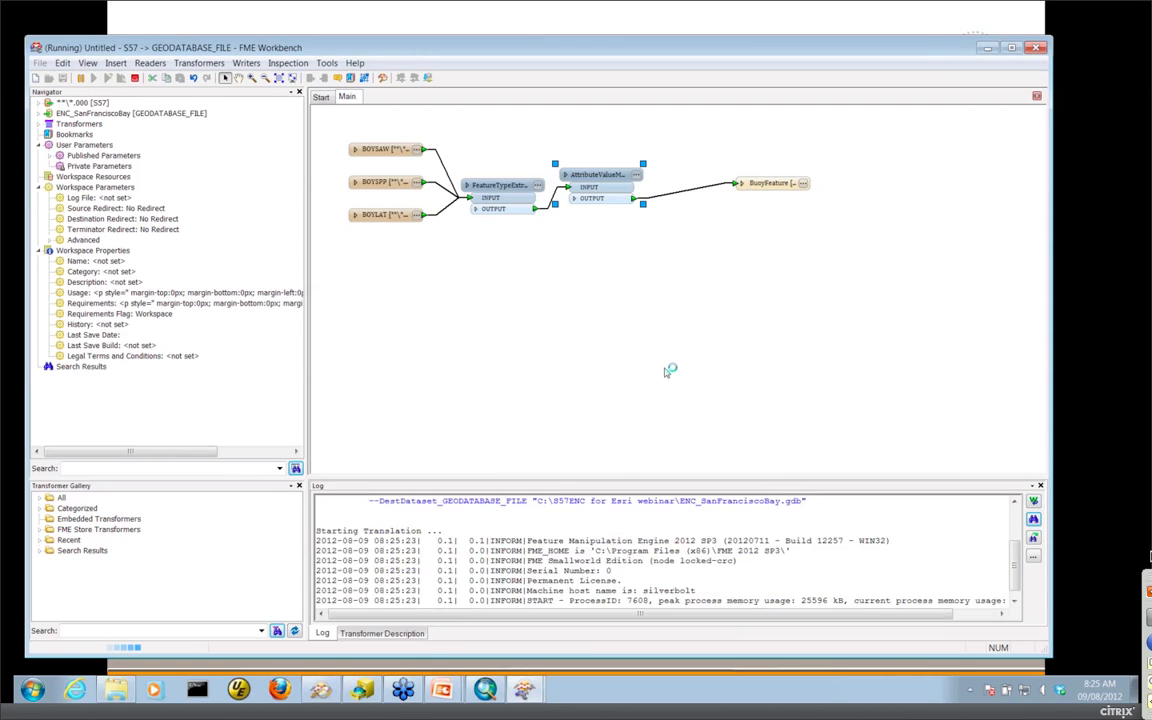
# - Expand BuoyFeature's attribute list and examine its BUOY_TYPE and geodb_subtype_name attributes, dismissing the unexpected input notice
pyautogui.moveTo(776, 182); pyautogui.dragTo(742, 135)
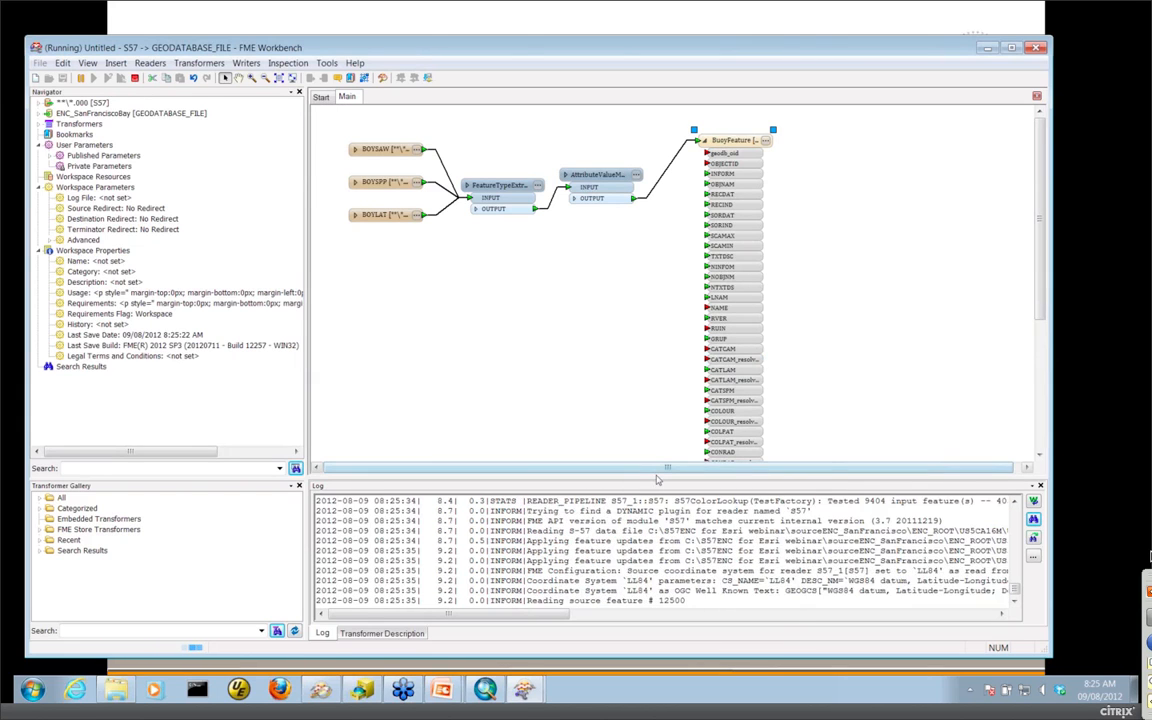
pyautogui.moveTo(657, 480); pyautogui.dragTo(663, 572)
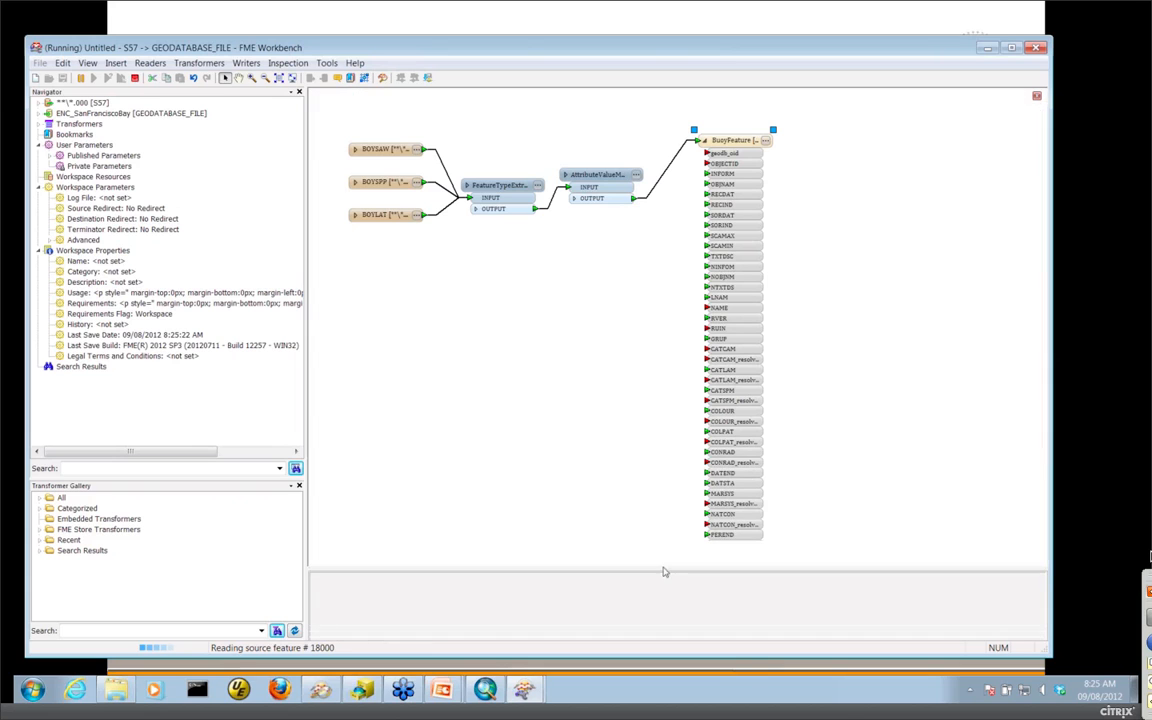
pyautogui.moveTo(588, 47); pyautogui.dragTo(487, 25)
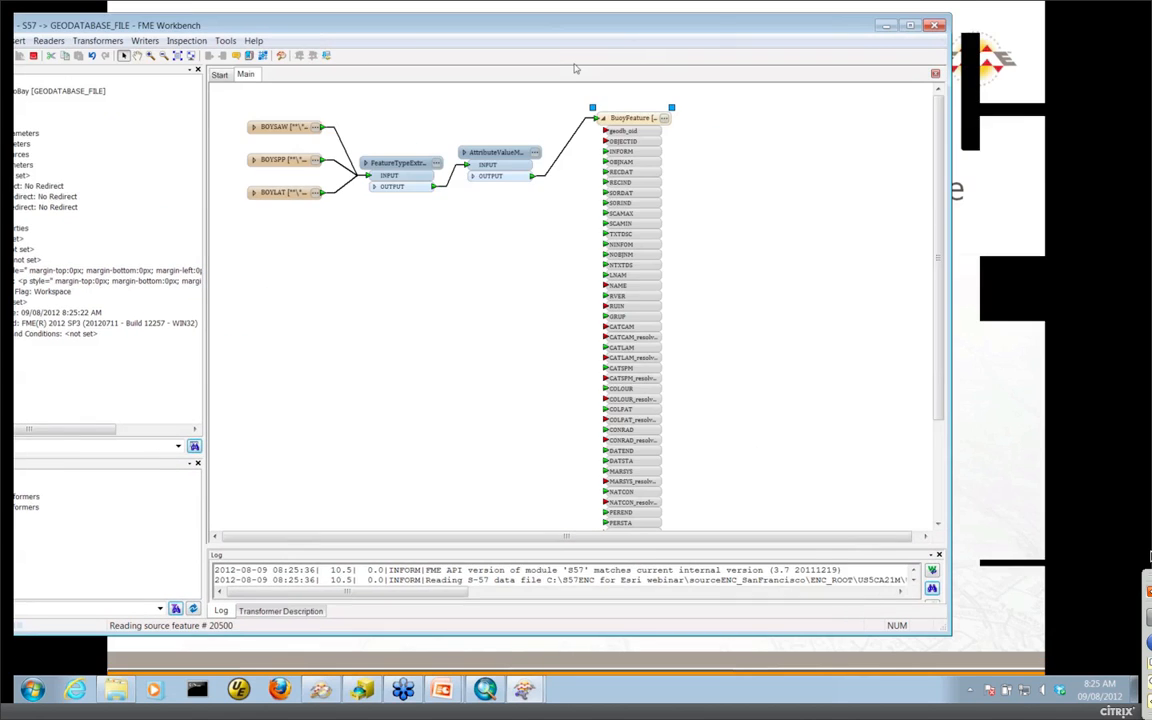
pyautogui.scroll(-5, 830, 260)
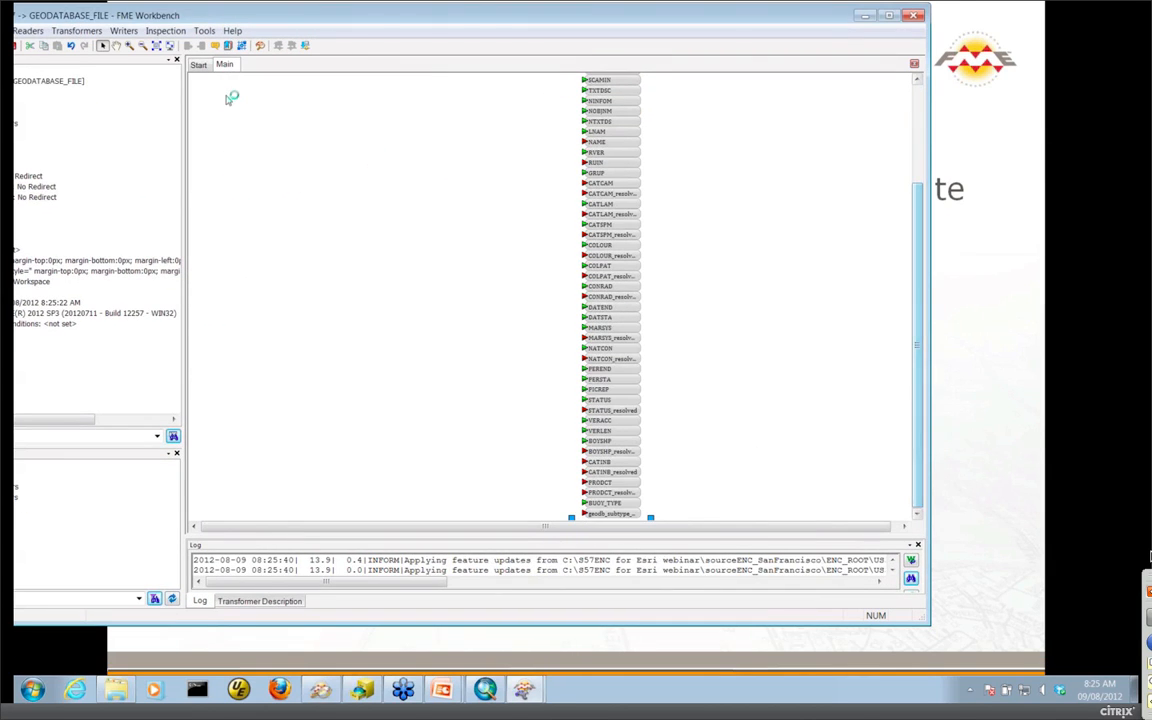
pyautogui.click(129, 45)
pyautogui.moveTo(516, 416); pyautogui.dragTo(681, 532)
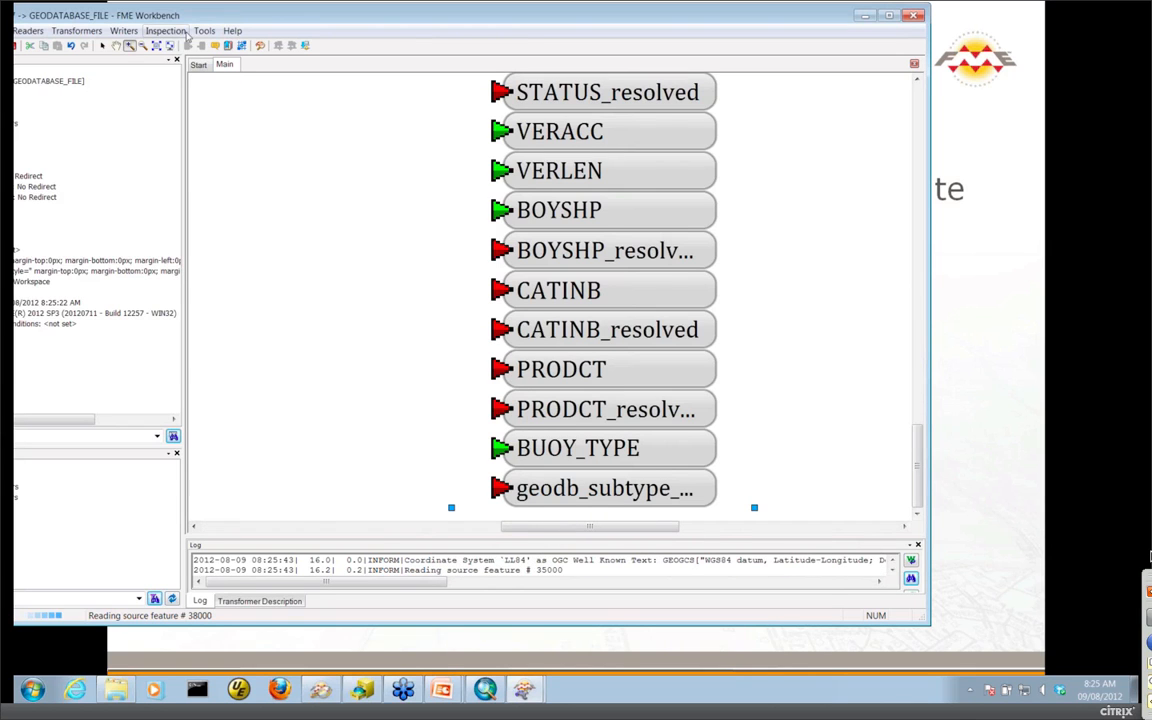
pyautogui.click(102, 45)
pyautogui.click(590, 489)
pyautogui.click(585, 489)
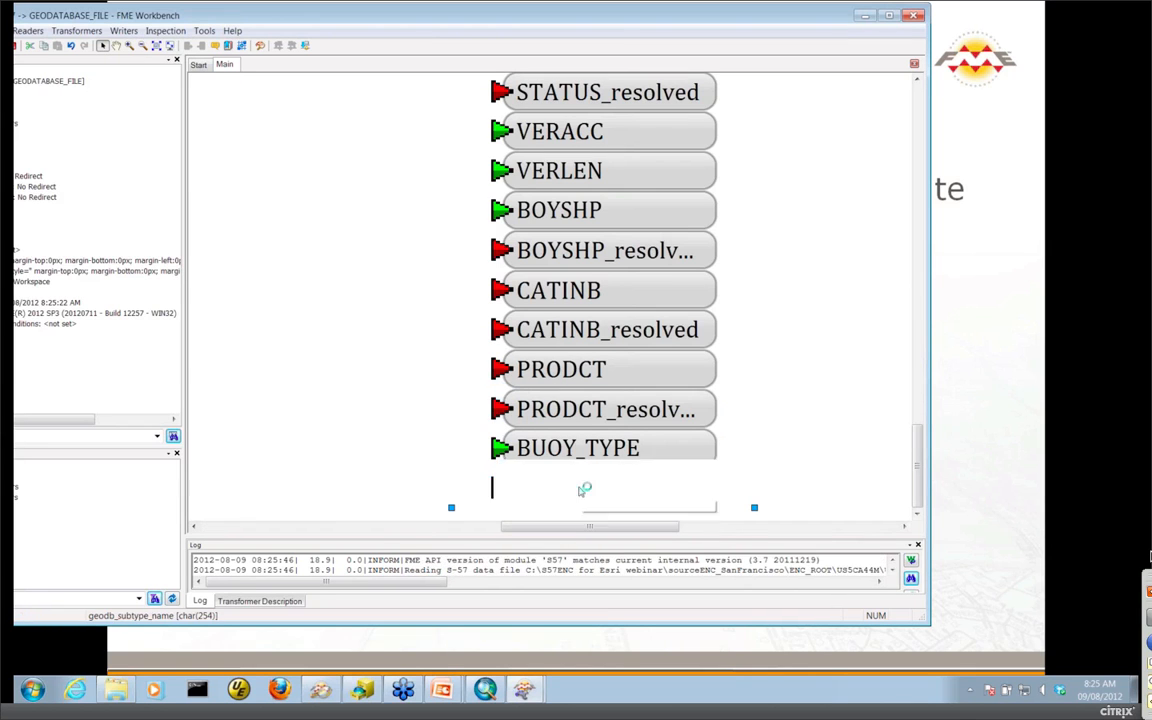
pyautogui.press('Escape')
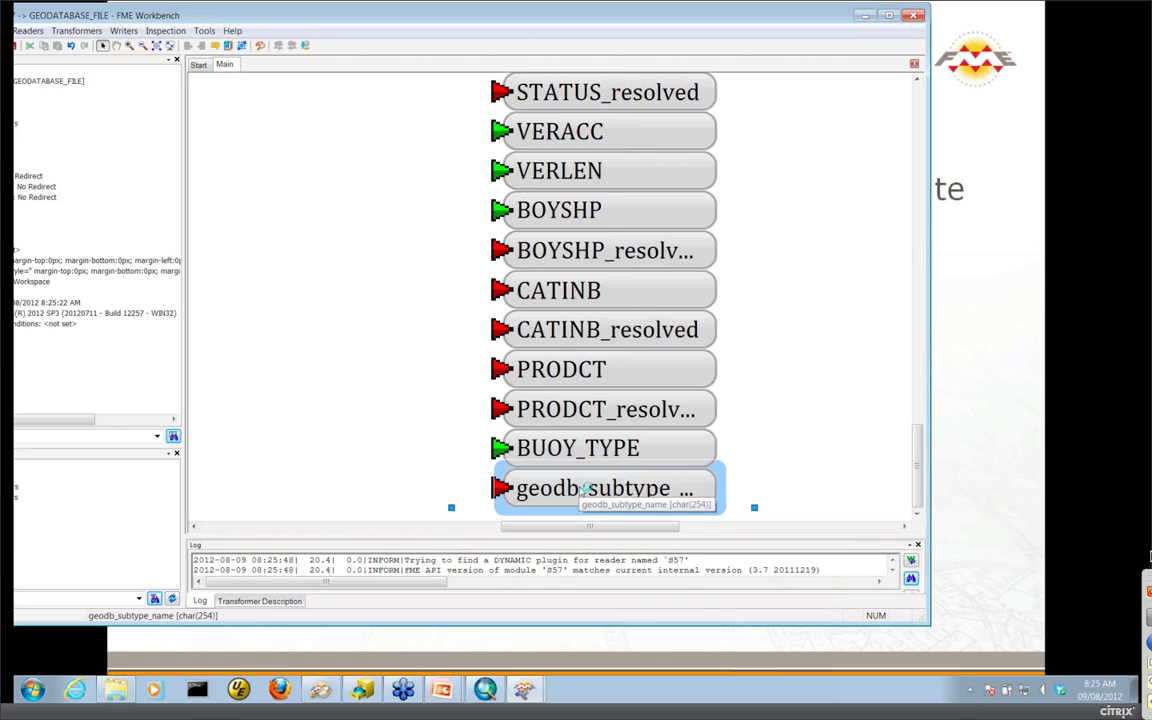
pyautogui.click(297, 192)
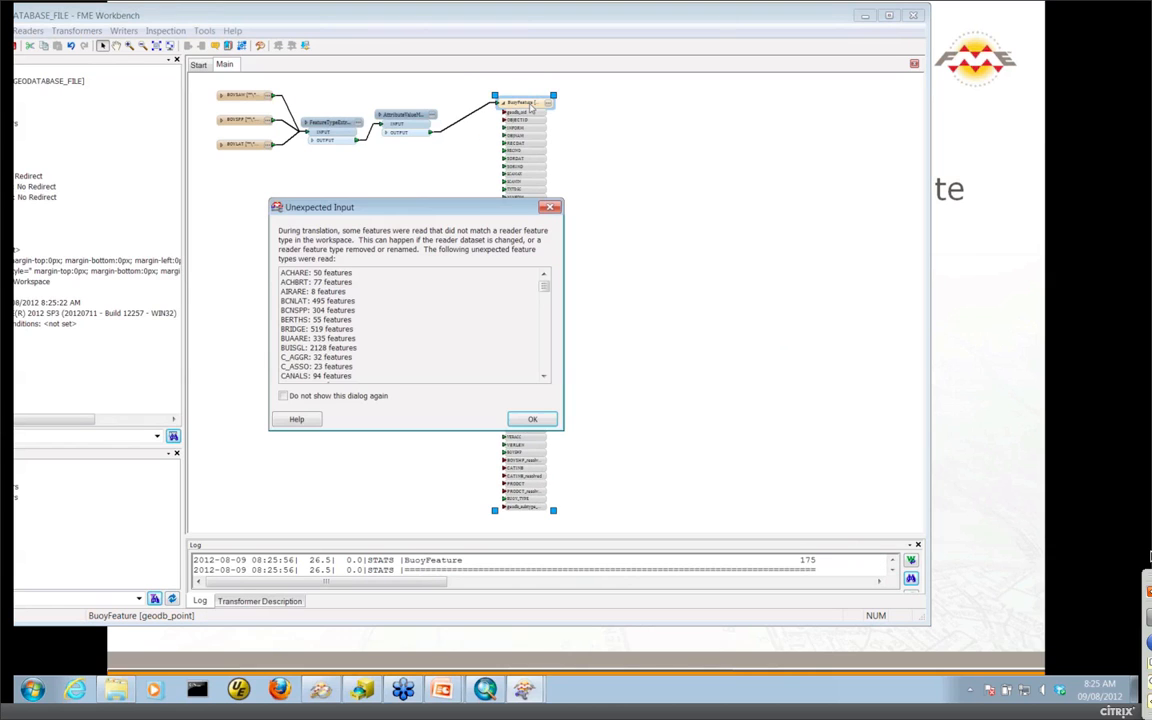
pyautogui.click(532, 419)
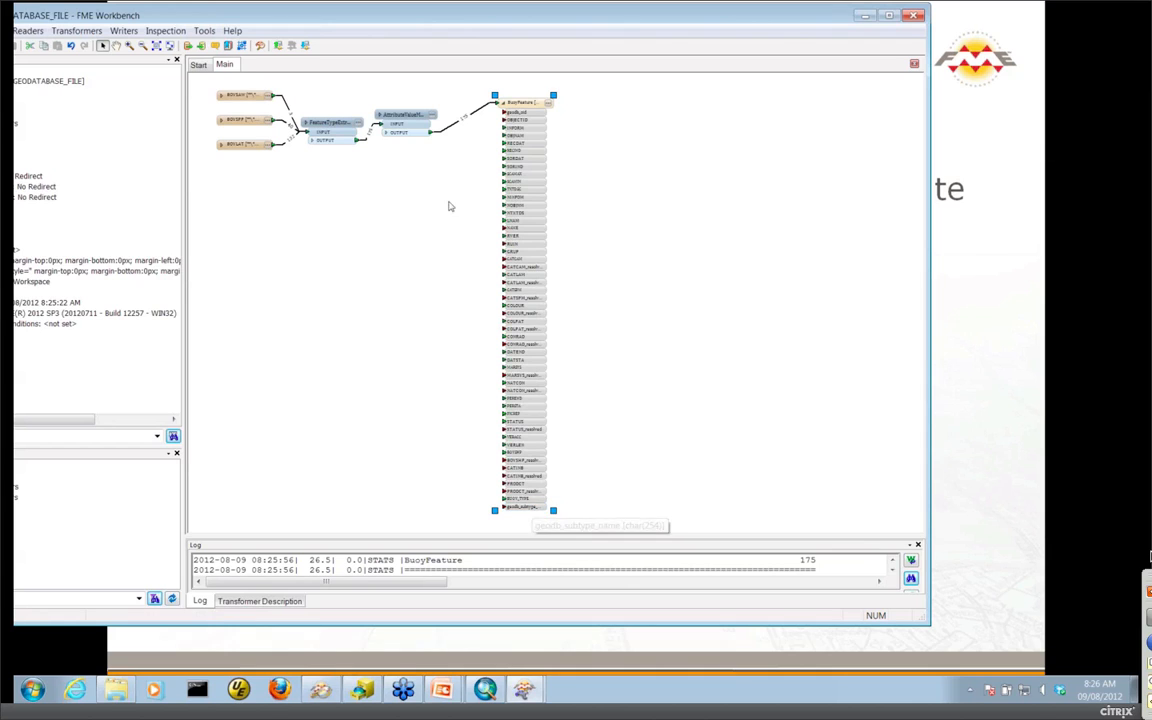
# - Change the AttributeValueMapper's new attribute to geodb_subtype_name
pyautogui.doubleClick(396, 116)
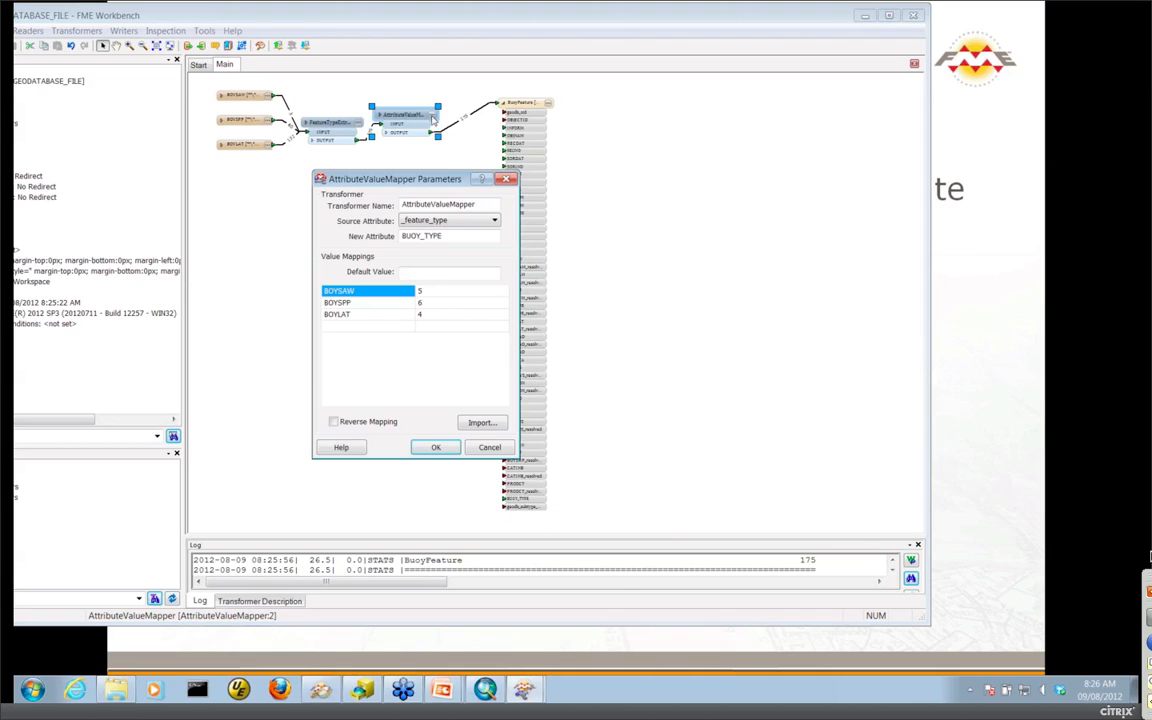
pyautogui.moveTo(444, 236); pyautogui.dragTo(331, 232)
pyautogui.write('geodb_subtype_name')
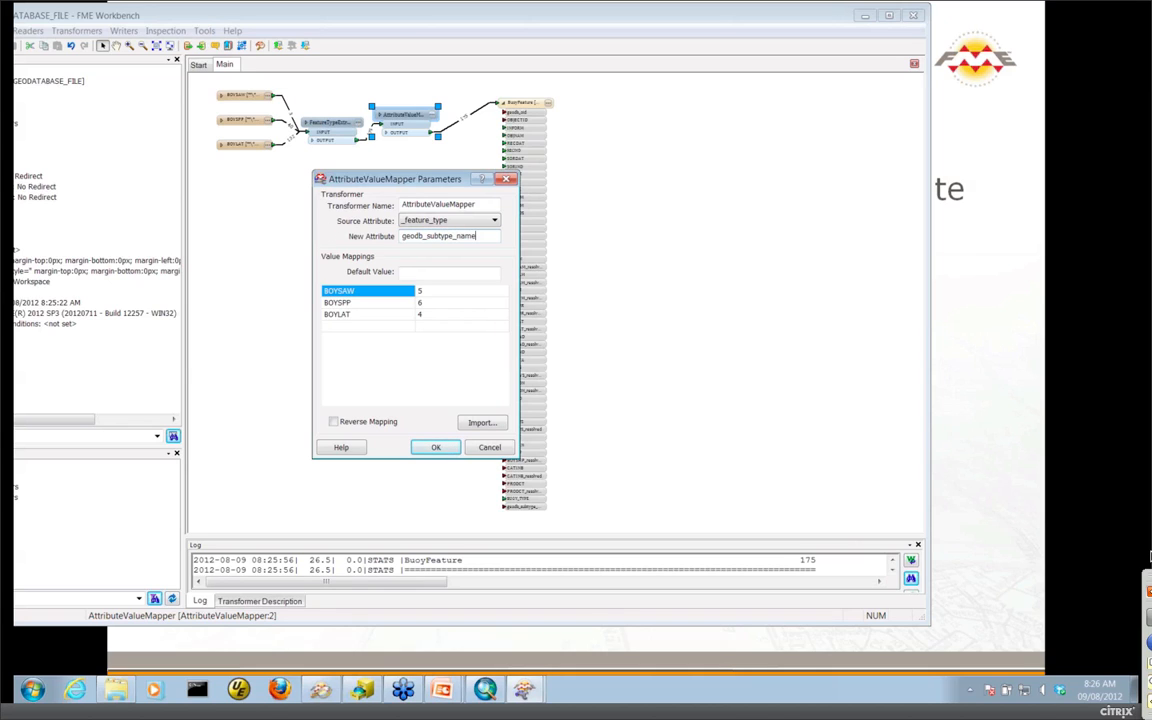
pyautogui.doubleClick(431, 293)
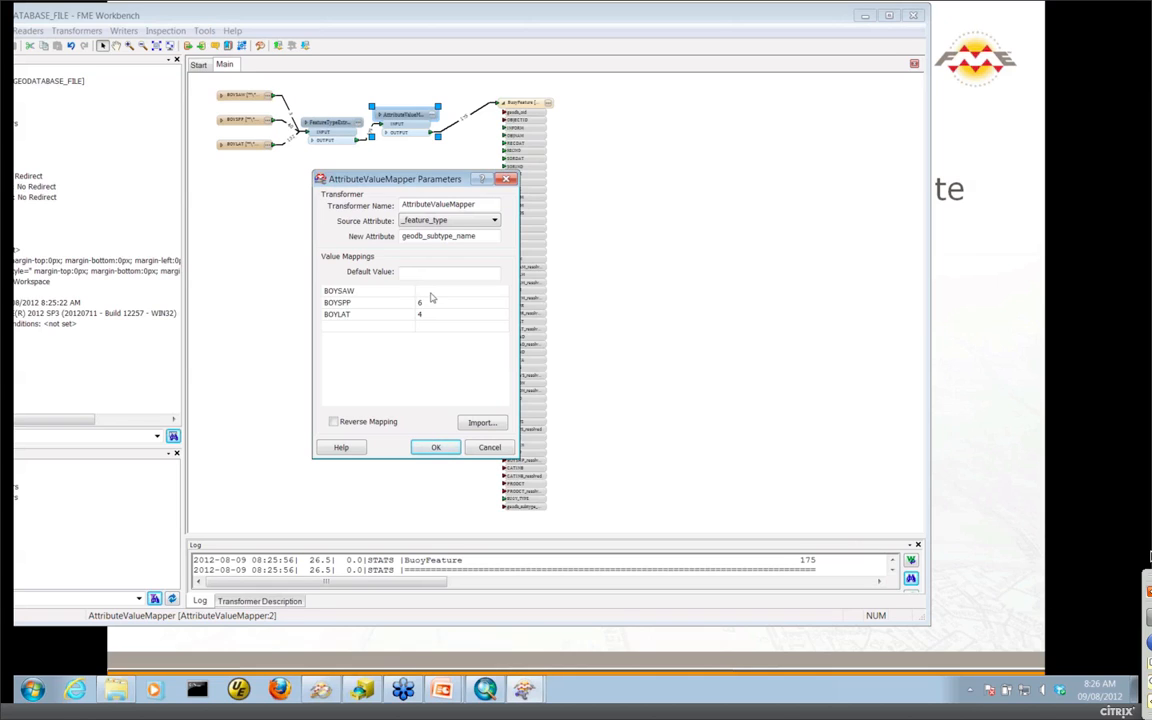
pyautogui.write('BuoySafeWatrer')
pyautogui.press('BackSpace')
pyautogui.write('er')
pyautogui.click(481, 451)
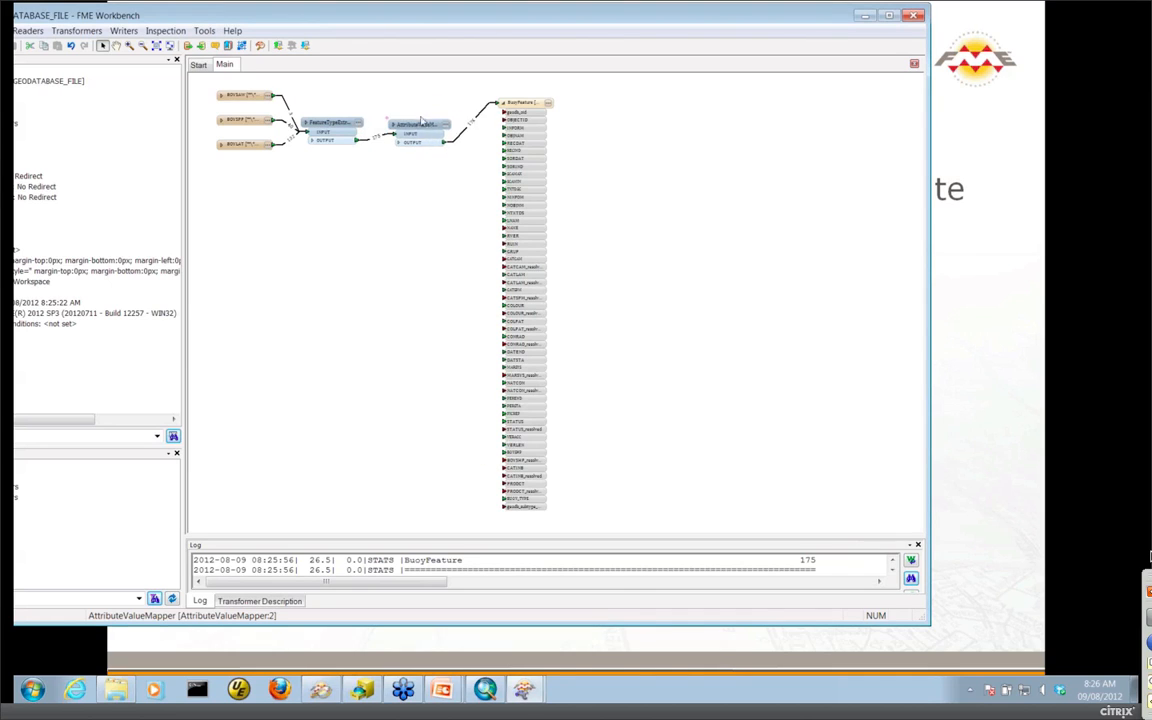
pyautogui.moveTo(400, 115); pyautogui.dragTo(413, 114)
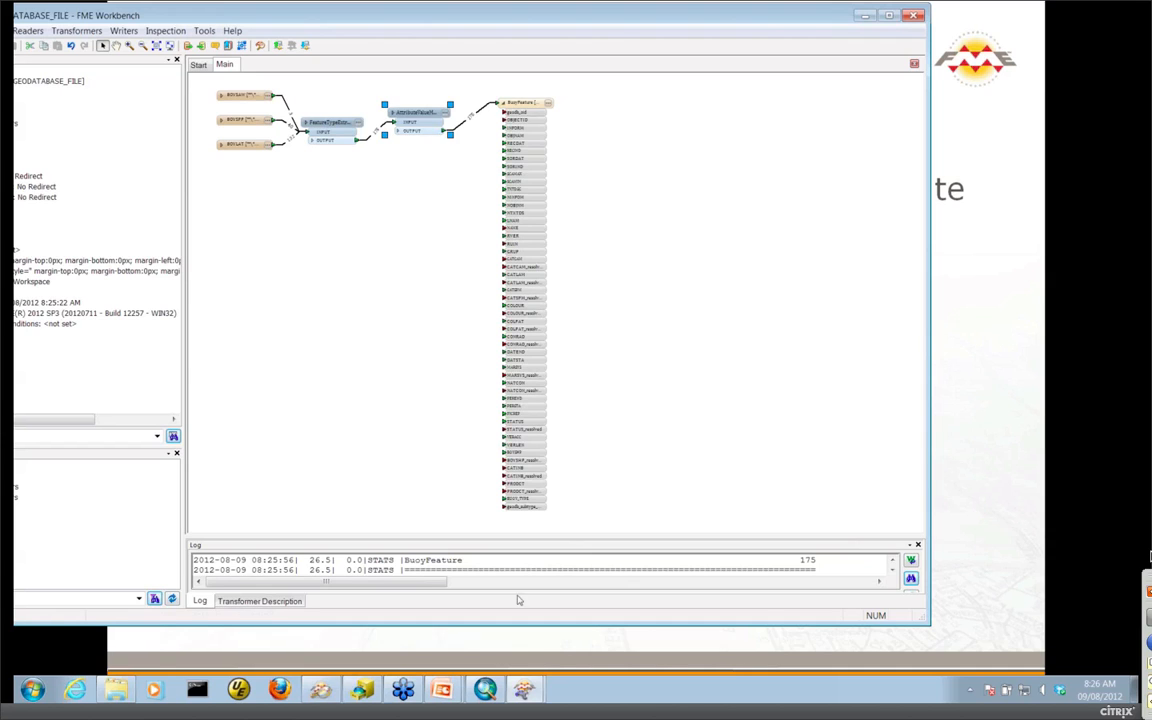
# - Switch to ArcCatalog and preview the geography of the BuoyFeature class in ENC_SanFranciscoBay at full extent
pyautogui.click(356, 696)
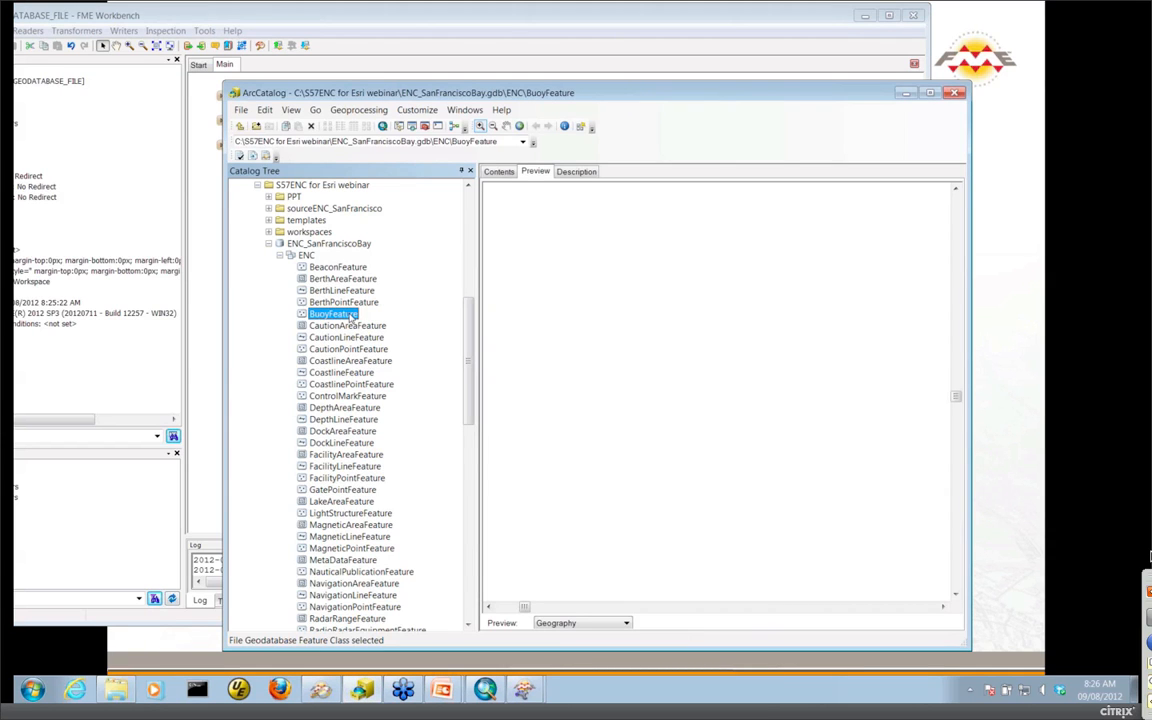
pyautogui.click(352, 316)
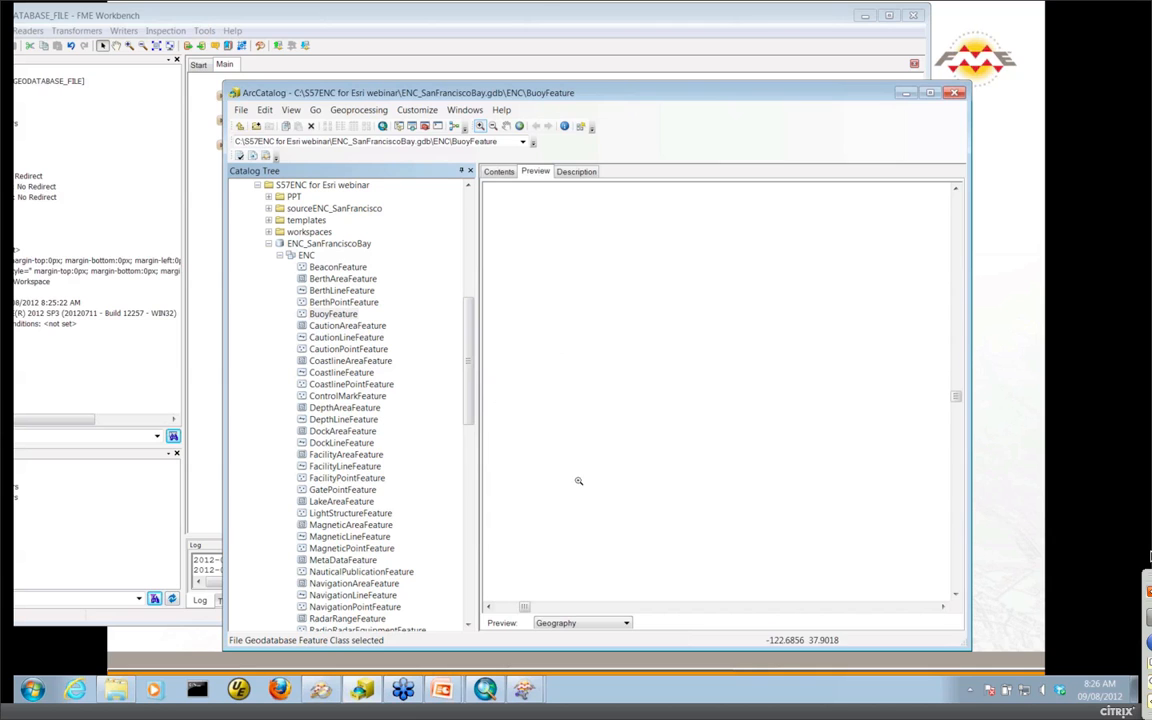
pyautogui.click(520, 127)
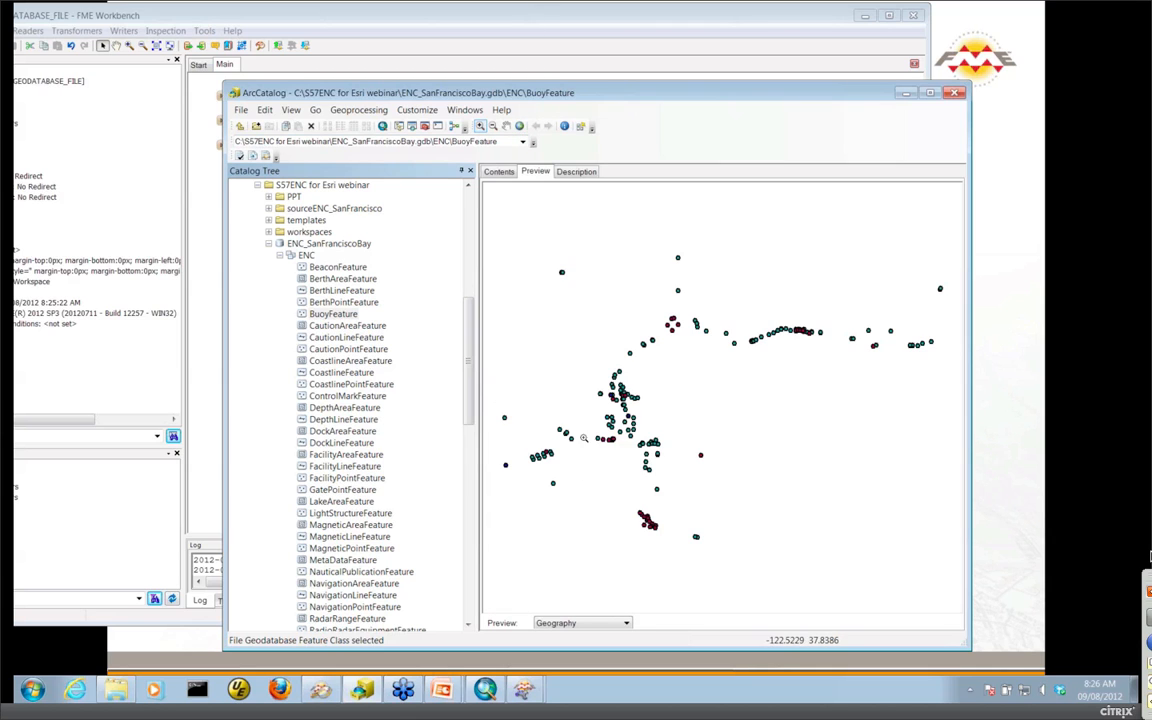
pyautogui.moveTo(614, 100); pyautogui.dragTo(520, 85)
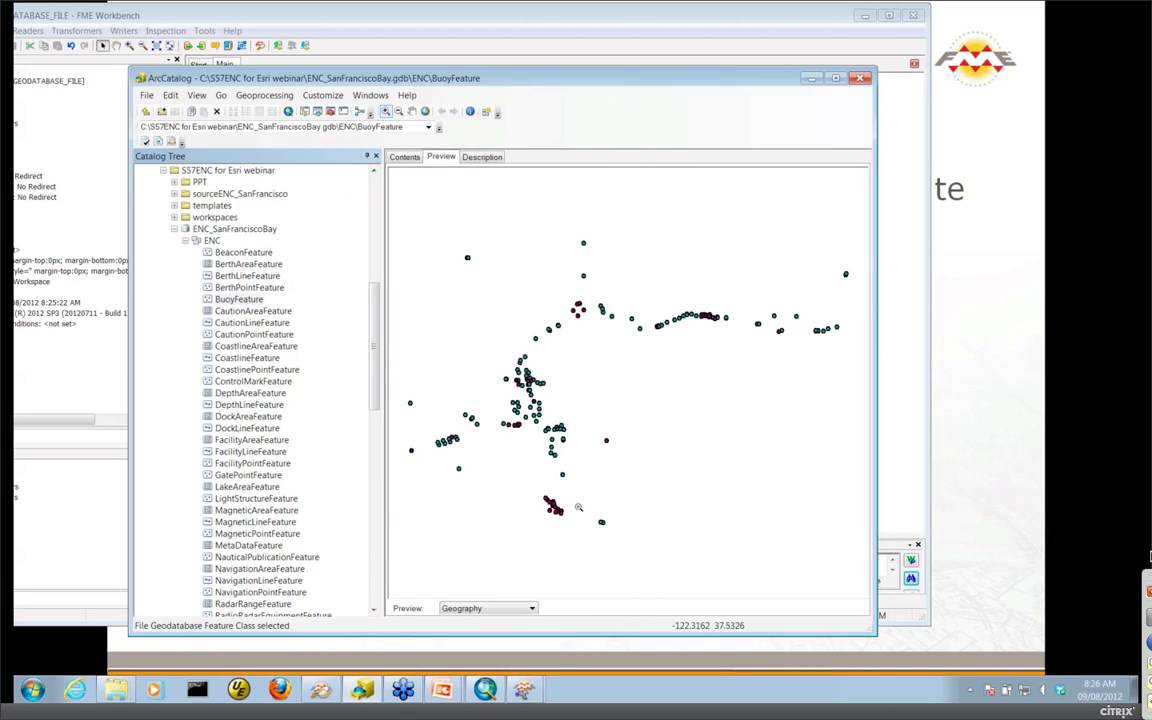
# - Preview BuoyFeature as a table, examine its BUOY_TYPE column, and return to FME Workbench
pyautogui.click(532, 608)
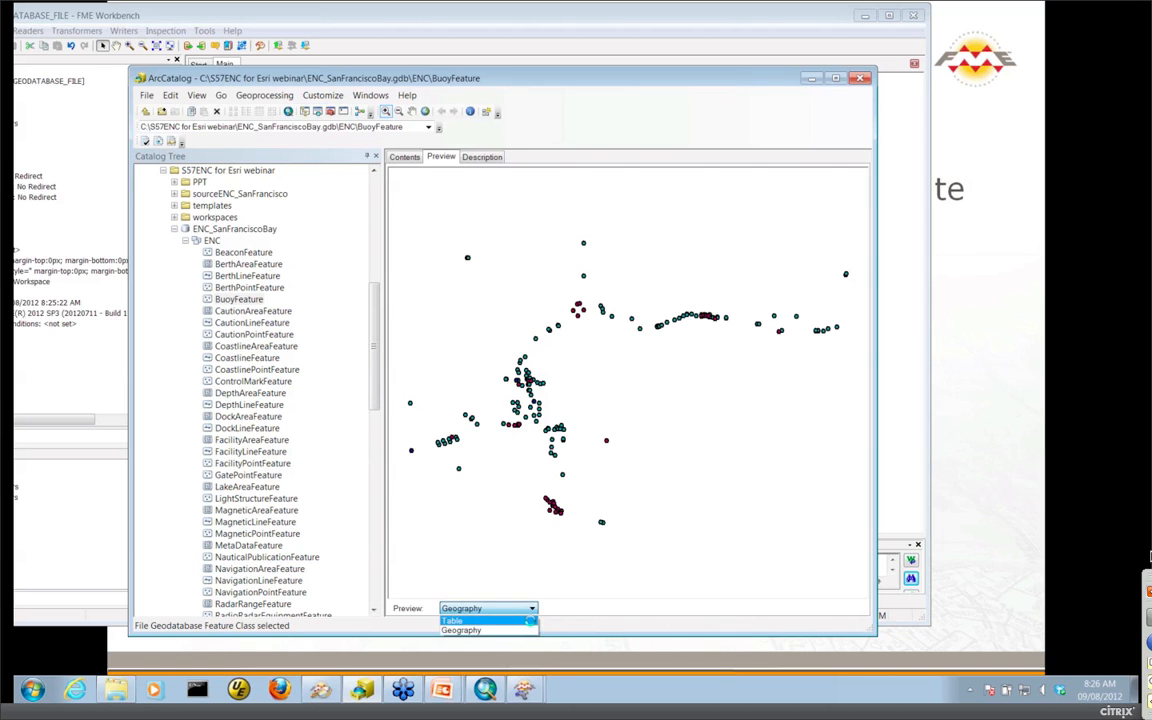
pyautogui.click(530, 621)
pyautogui.hscroll(5, 767, 534)
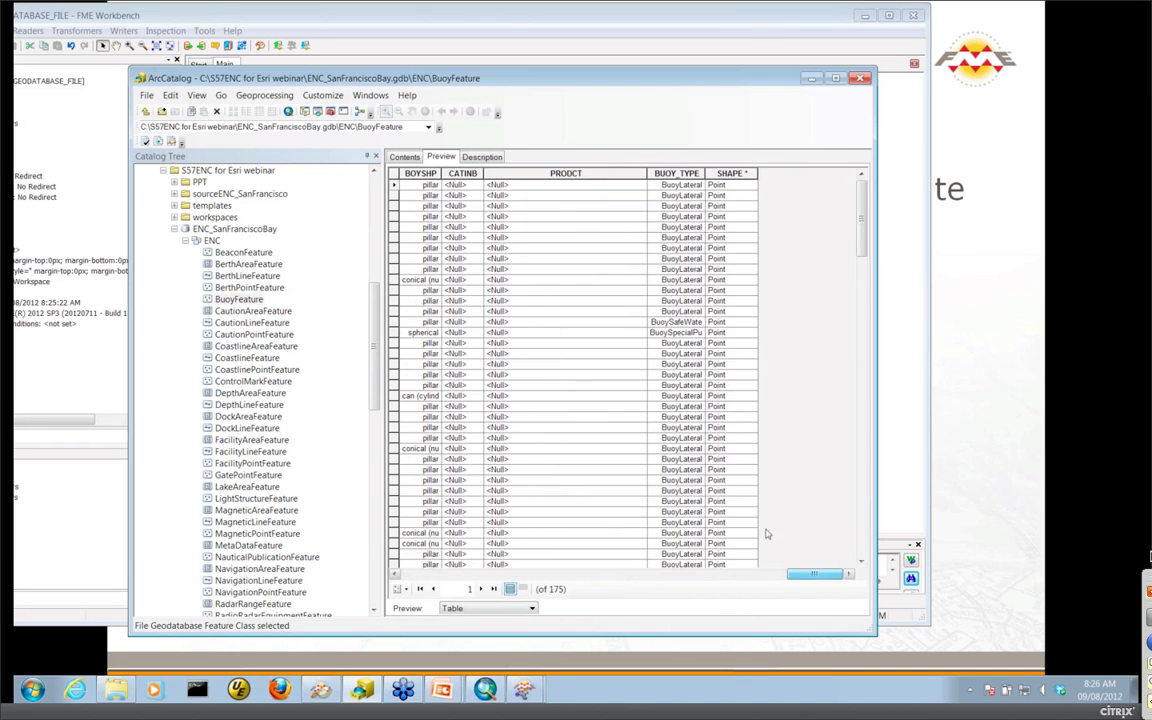
pyautogui.click(676, 173)
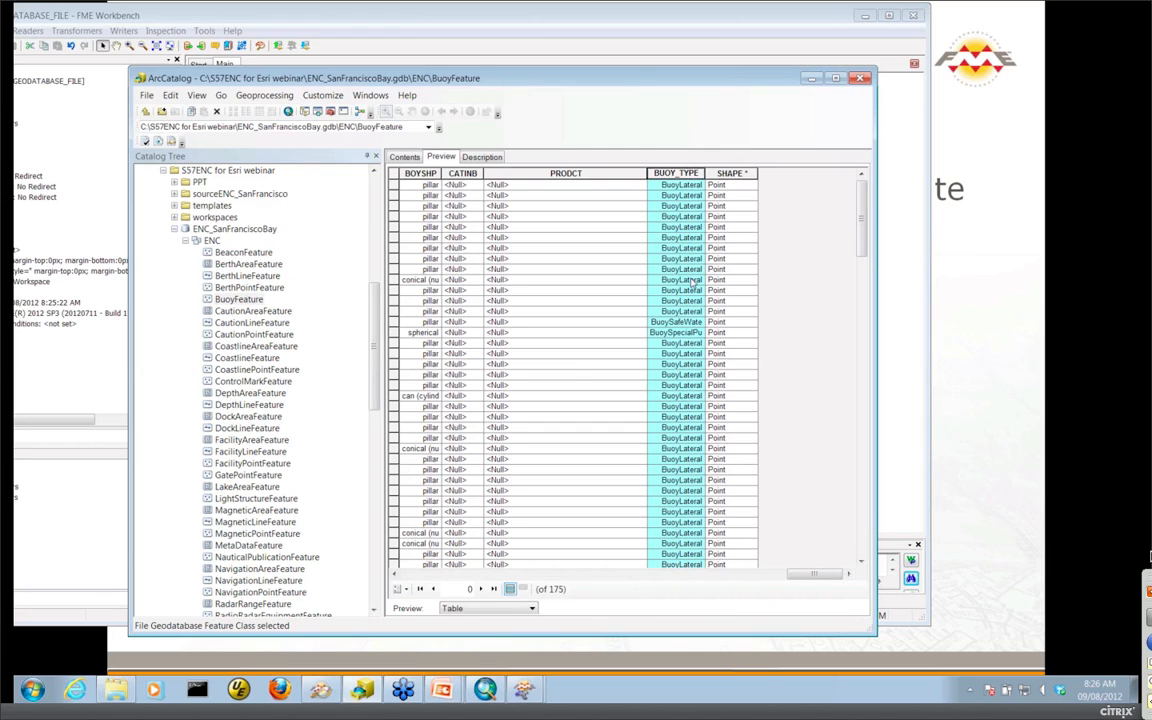
pyautogui.click(811, 78)
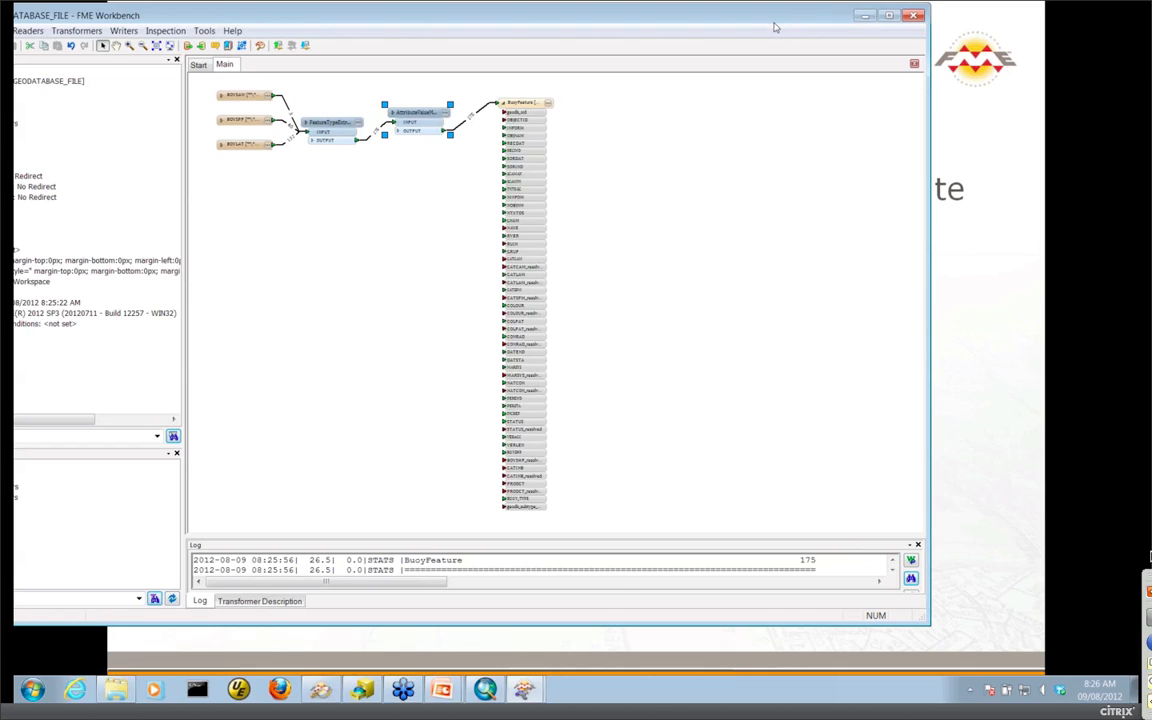
# - Open the BuoyFeature writer's feature type properties and display its user attributes
pyautogui.moveTo(775, 27); pyautogui.dragTo(785, 34)
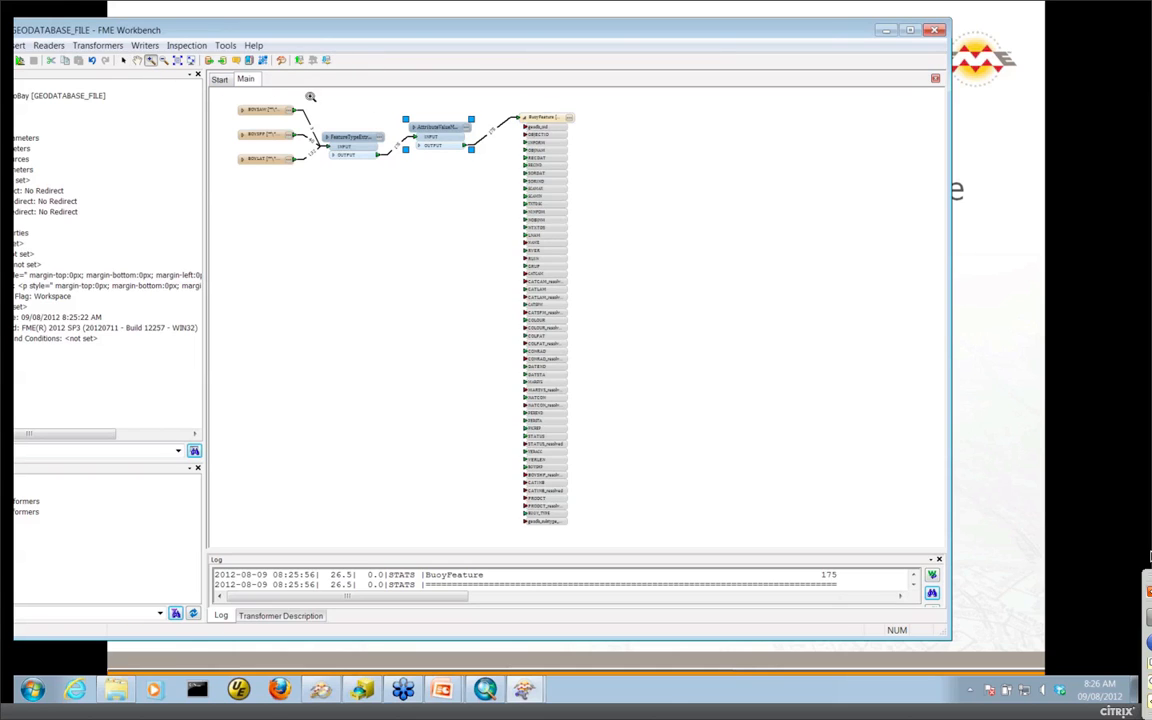
pyautogui.click(122, 60)
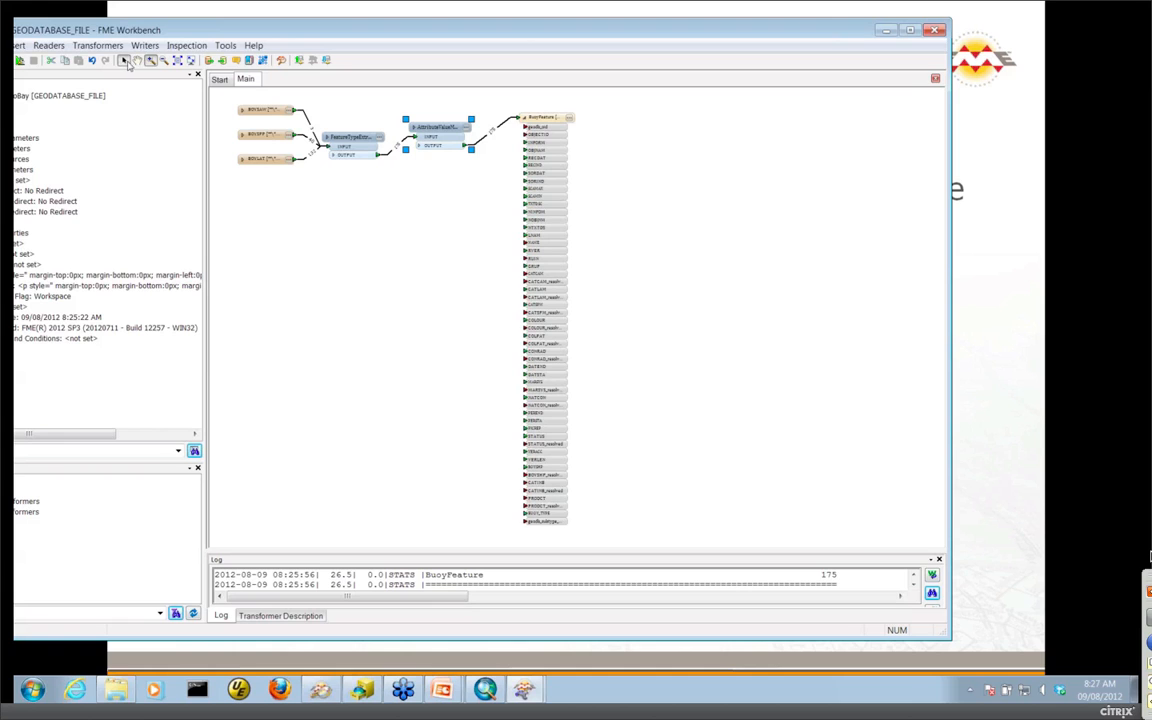
pyautogui.click(569, 119)
pyautogui.click(376, 200)
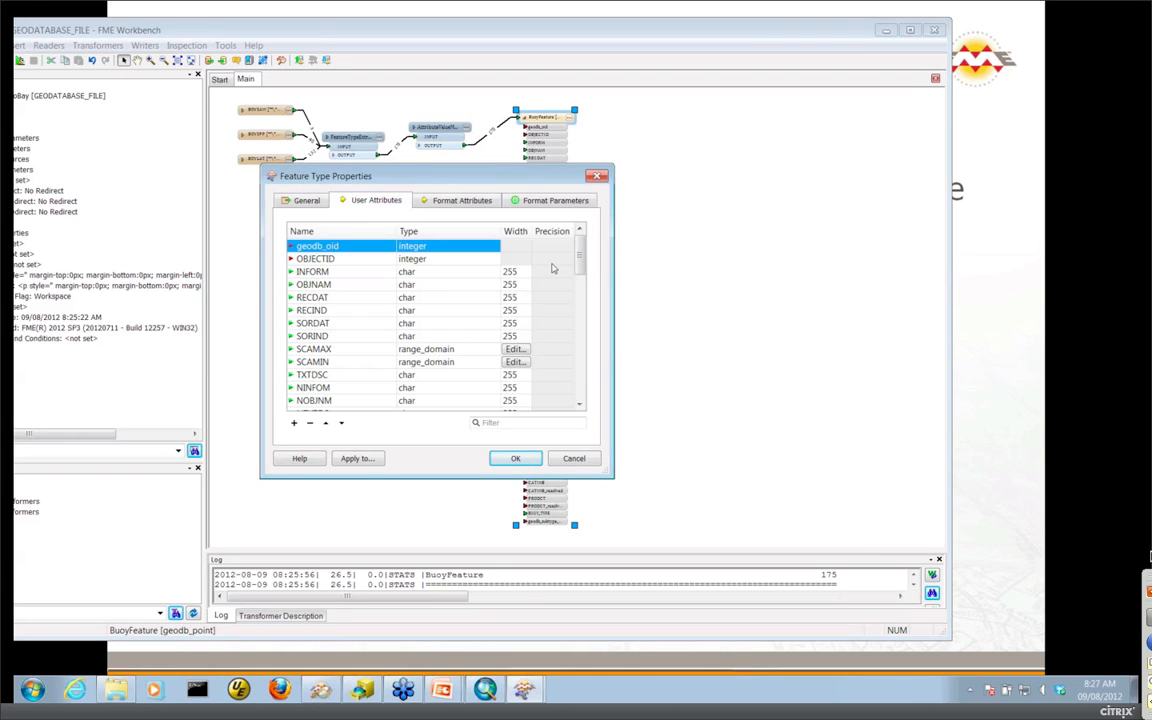
# - Examine the BOYSHP and BOYSHP_resolved user attributes of the BuoyFeature feature type, and close its properties without changes
pyautogui.moveTo(580, 255); pyautogui.dragTo(580, 366)
pyautogui.click(440, 361)
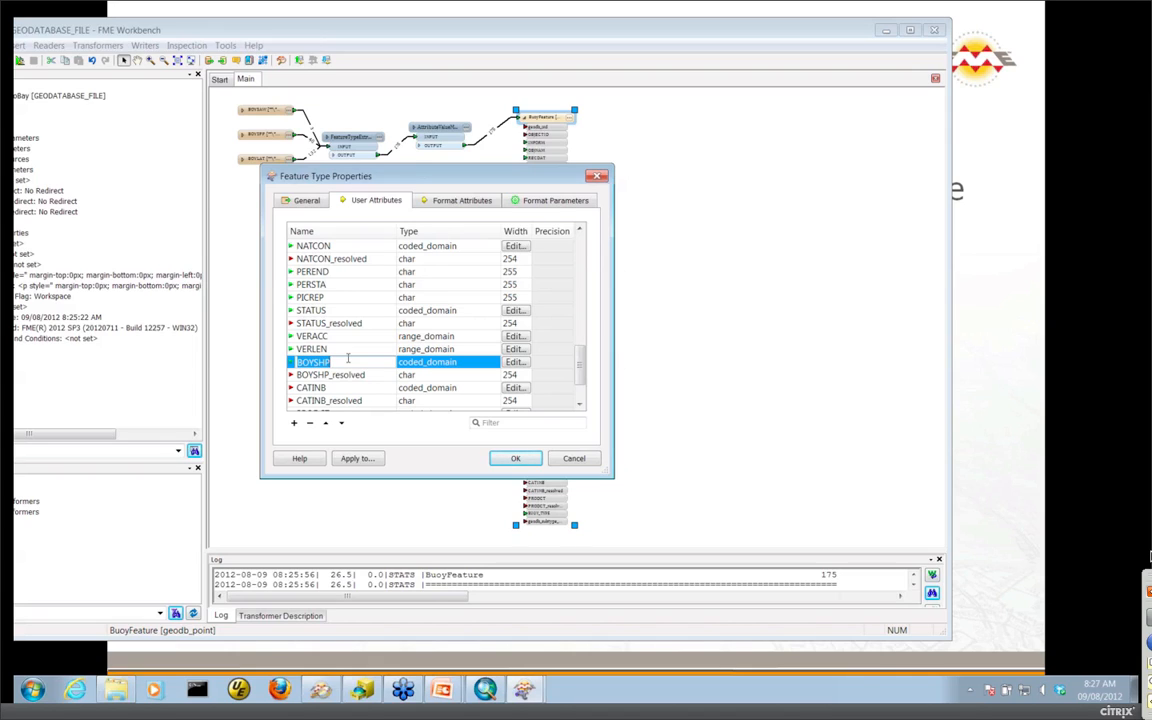
pyautogui.click(374, 375)
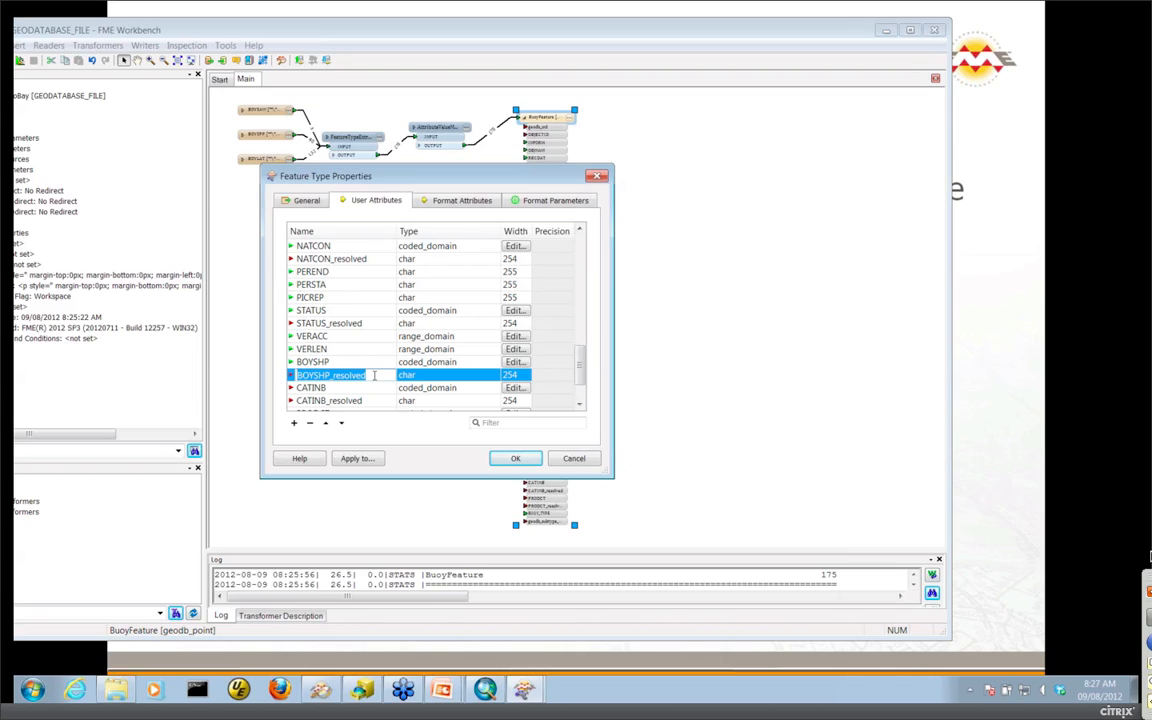
pyautogui.click(576, 460)
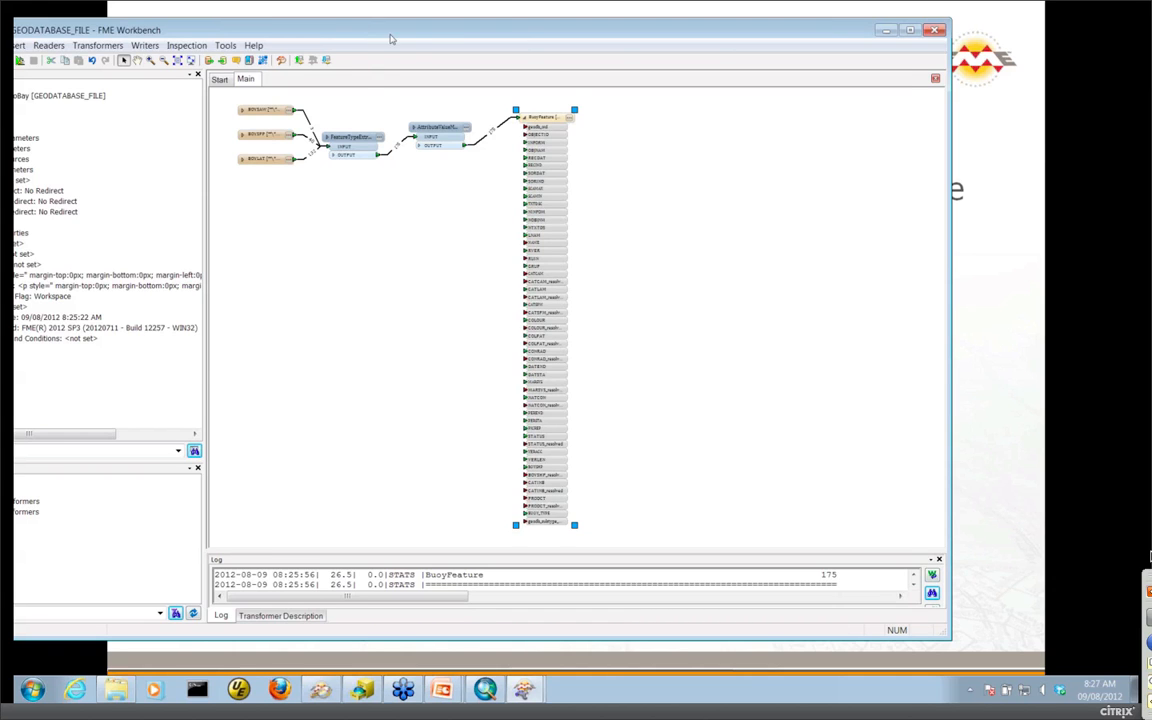
# - Bring the whole workspace window into view and expand the ENC_SanFranciscoBay geodatabase writer down to its advanced parameters
pyautogui.moveTo(393, 38); pyautogui.dragTo(513, 36)
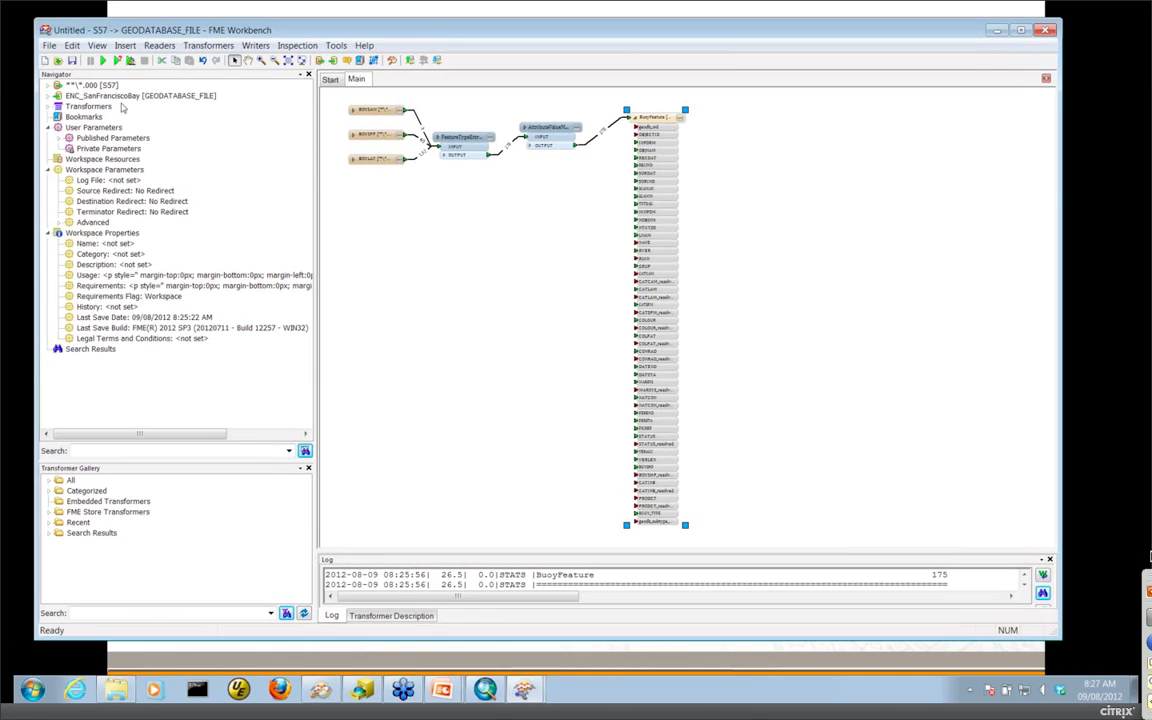
pyautogui.click(148, 97)
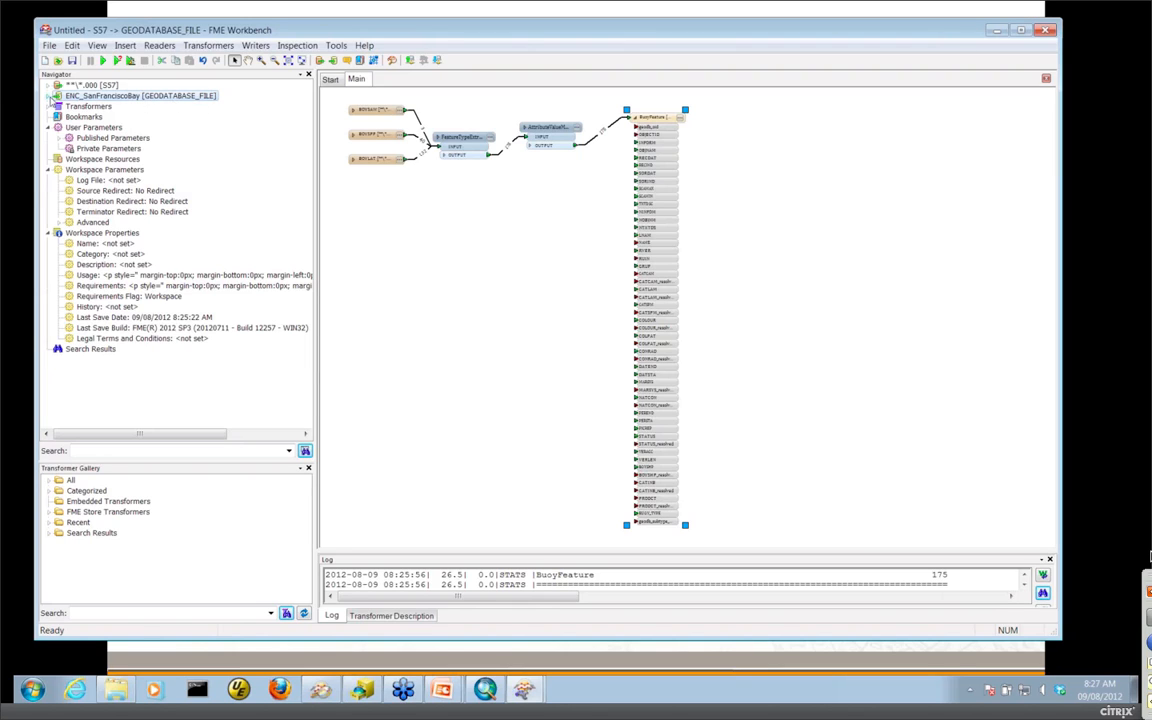
pyautogui.click(50, 96)
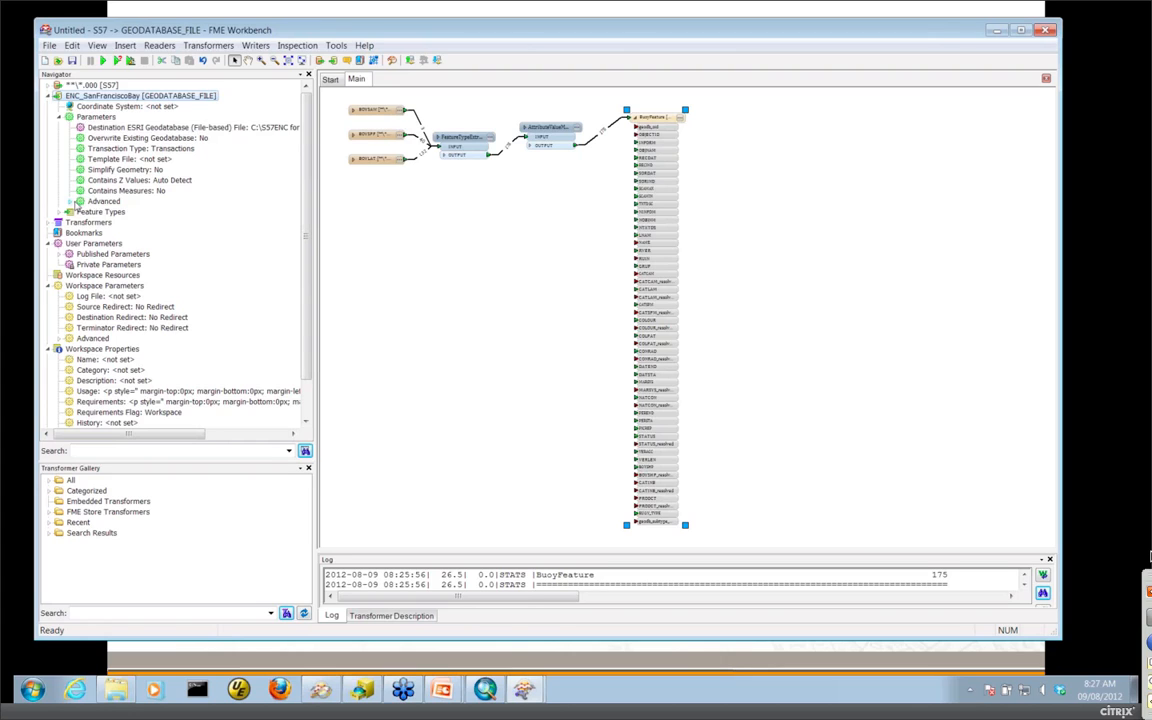
pyautogui.click(70, 201)
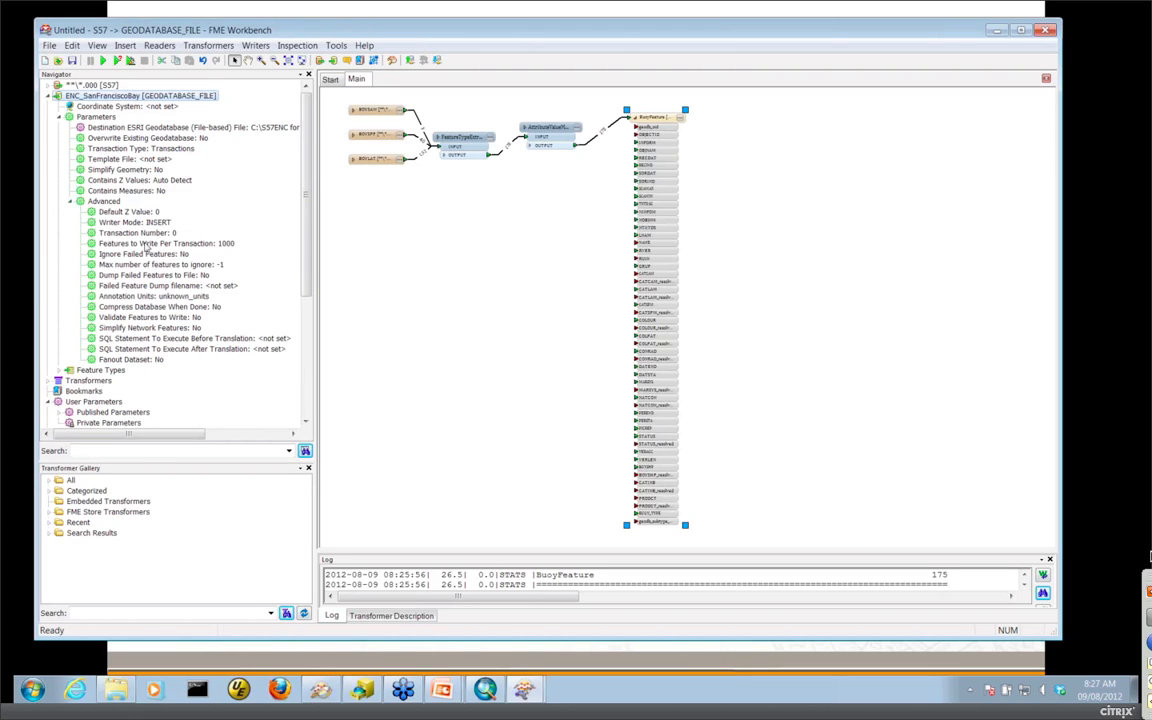
# - Try the Yes option for the writer's Validate Features to Write parameter and discard the change
pyautogui.click(154, 318)
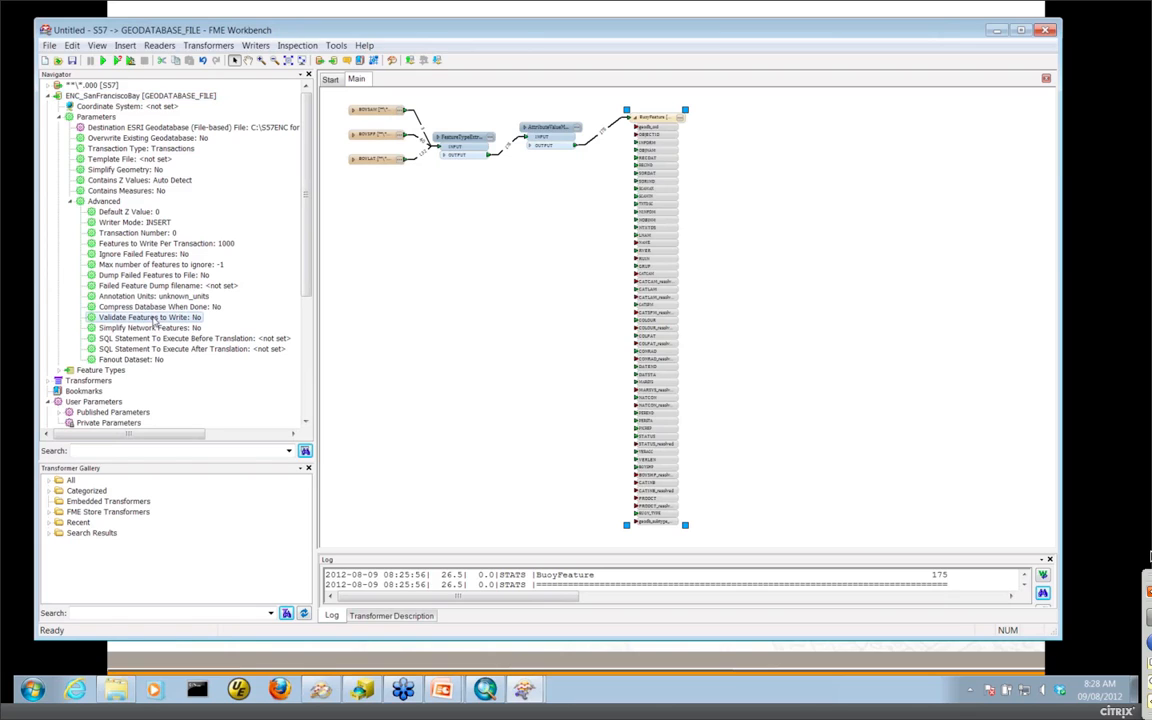
pyautogui.doubleClick(154, 318)
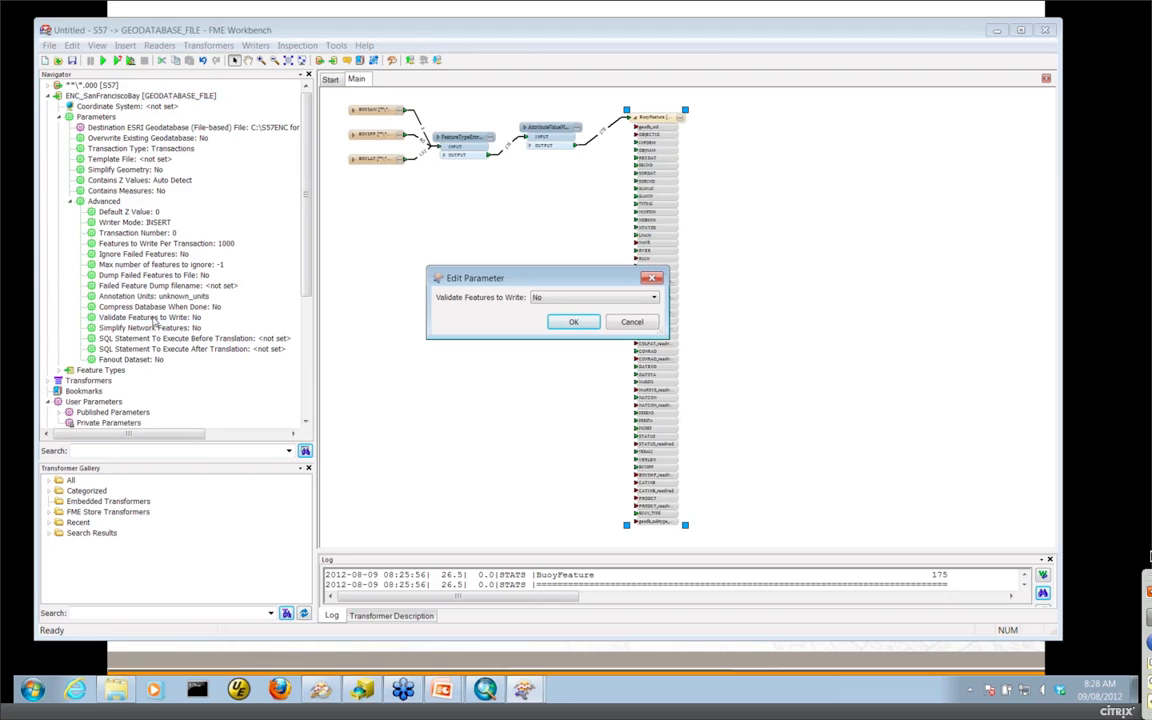
pyautogui.click(581, 298)
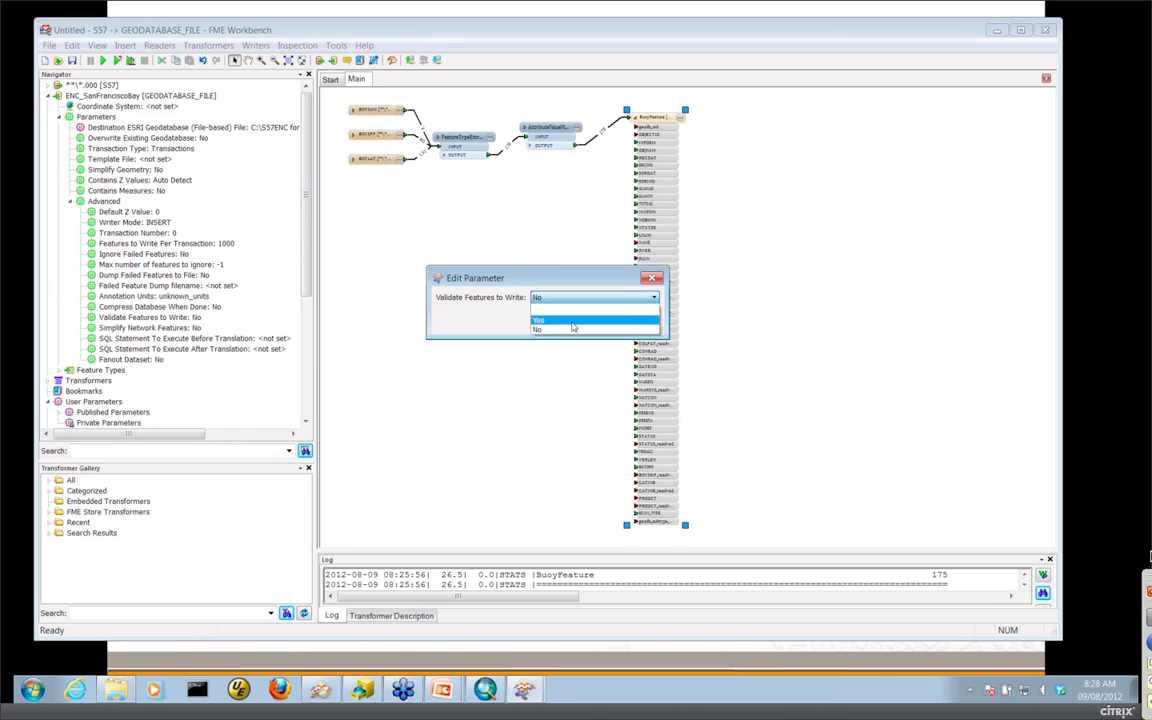
pyautogui.click(573, 321)
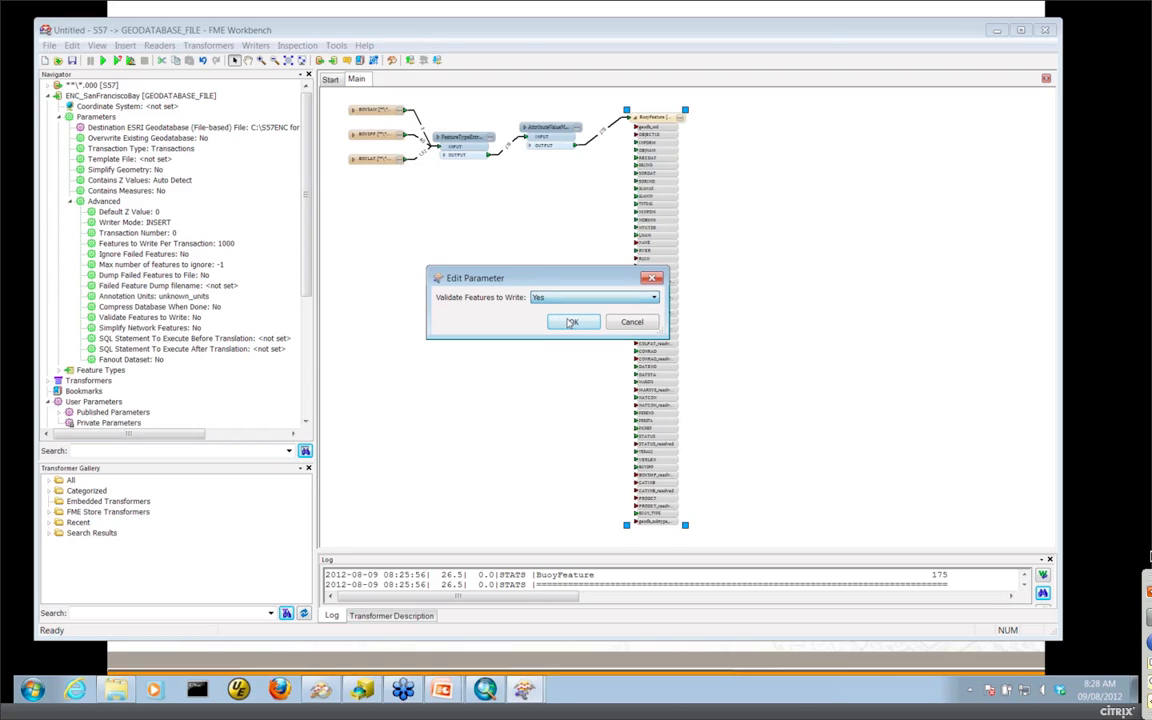
pyautogui.click(632, 325)
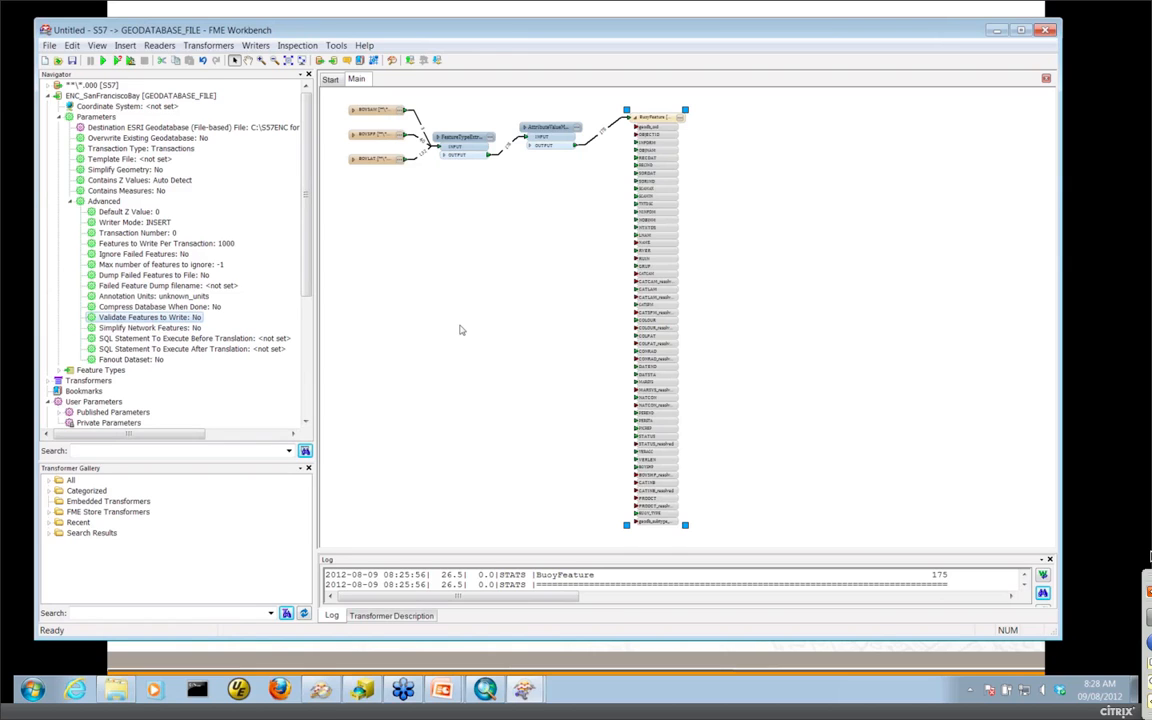
# - Try adding a user attribute NEWATTR of type coded_domain at the end of BuoyFeature's attribute list
pyautogui.click(680, 124)
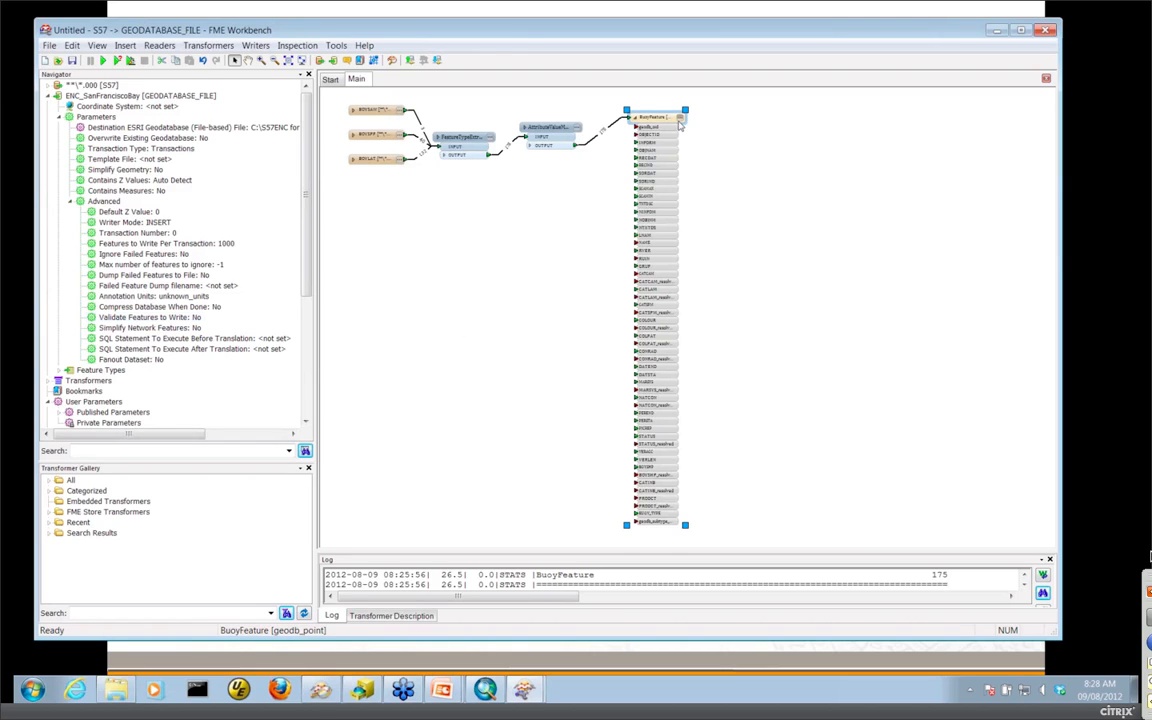
pyautogui.click(496, 199)
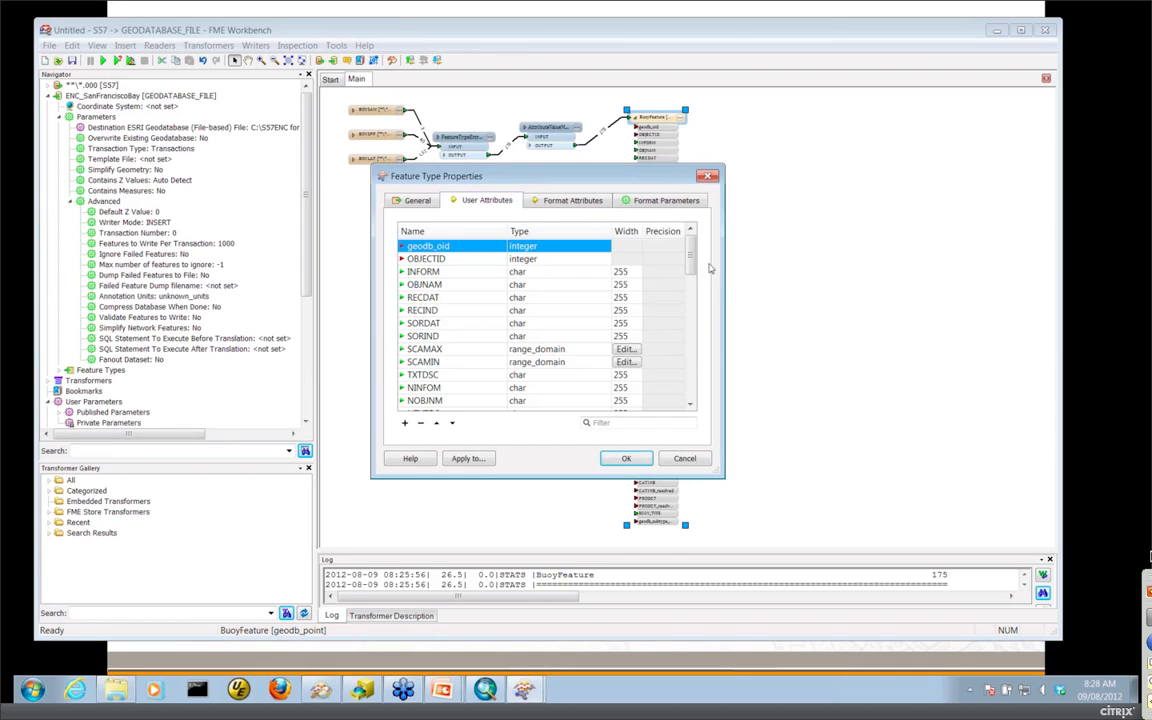
pyautogui.scroll(-10, 520, 330)
pyautogui.click(497, 403)
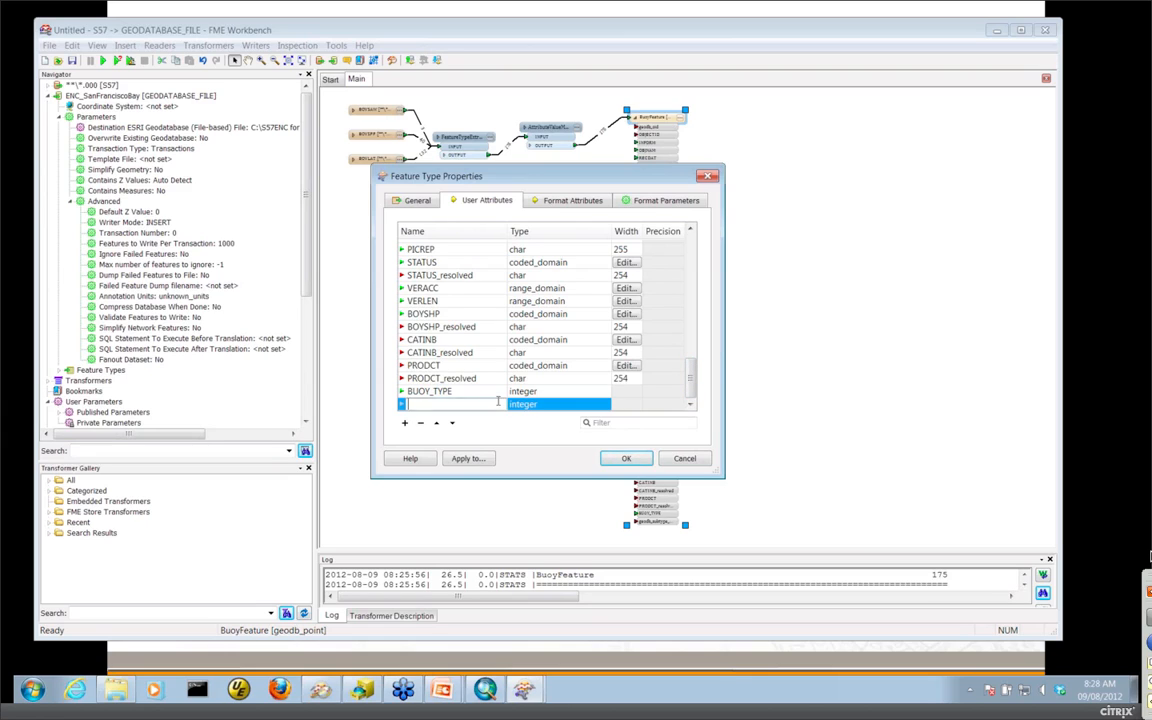
pyautogui.write('NEWATTR')
pyautogui.click(578, 406)
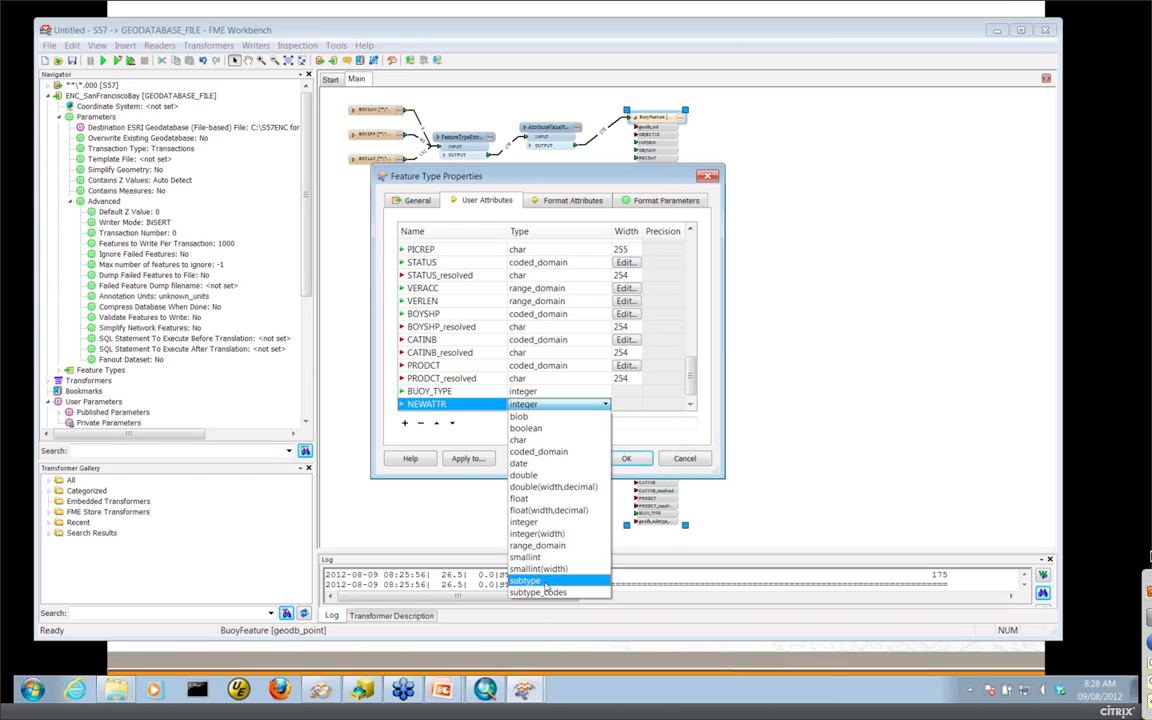
pyautogui.click(591, 457)
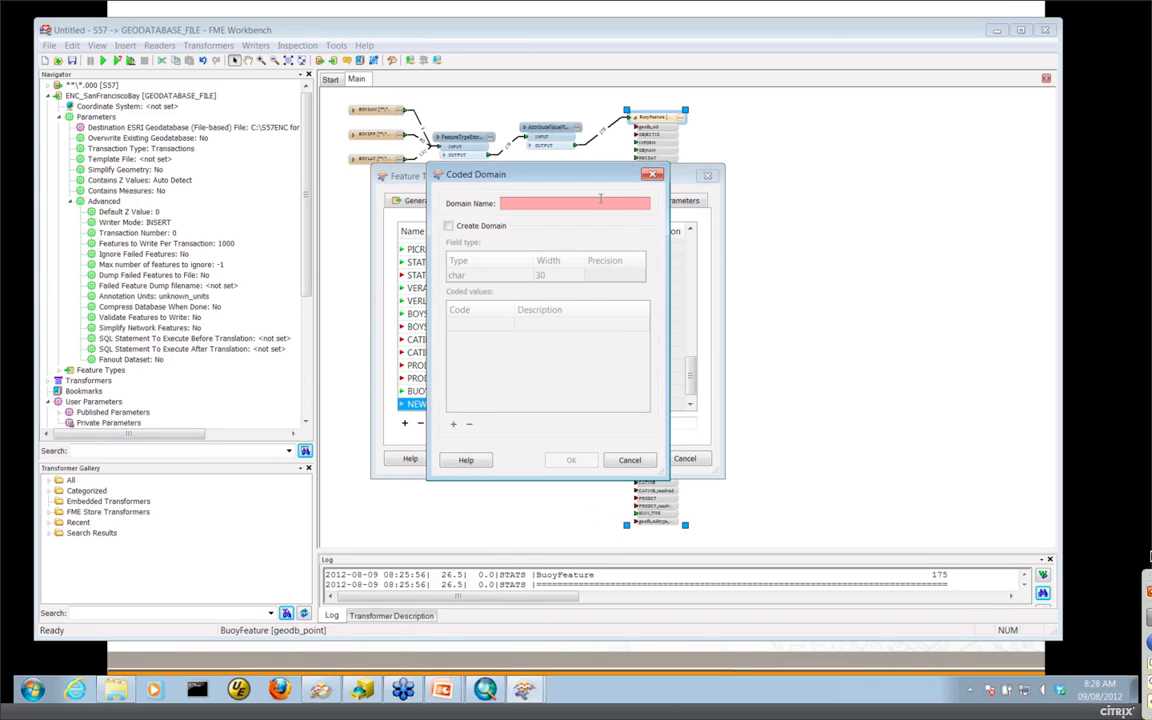
# - Try defining a coded domain named NAME with Create Domain enabled for NEWATTR, and discard all the feature type changes
pyautogui.write('NAME')
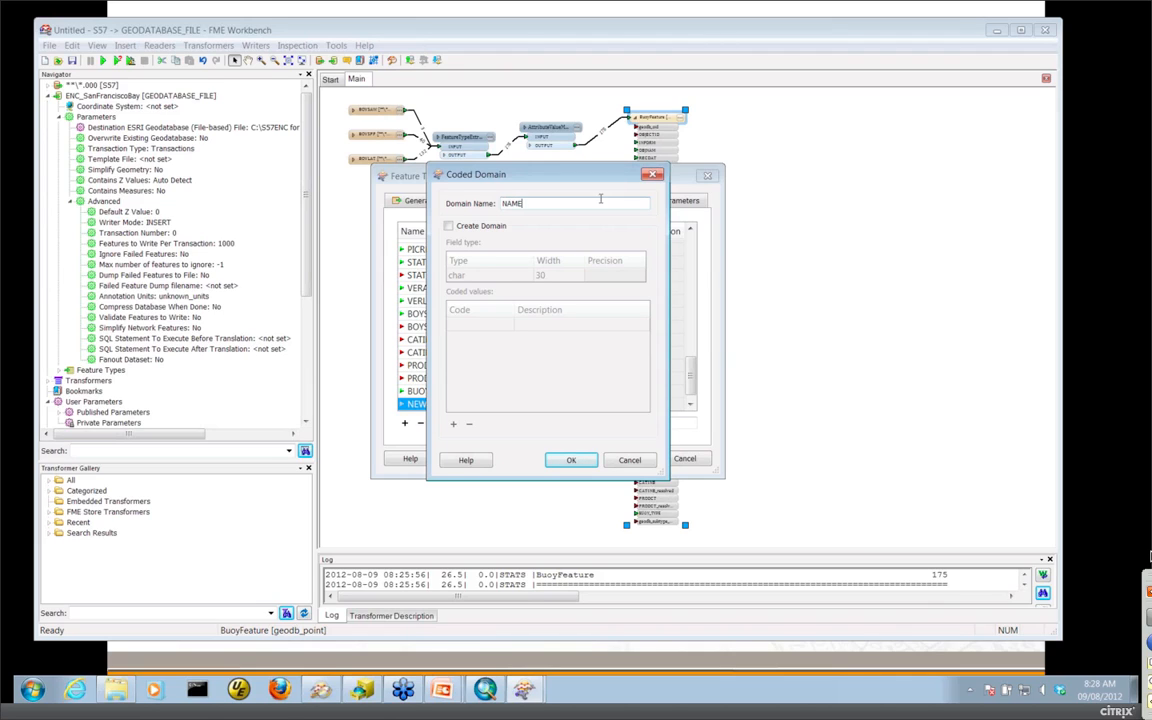
pyautogui.click(449, 227)
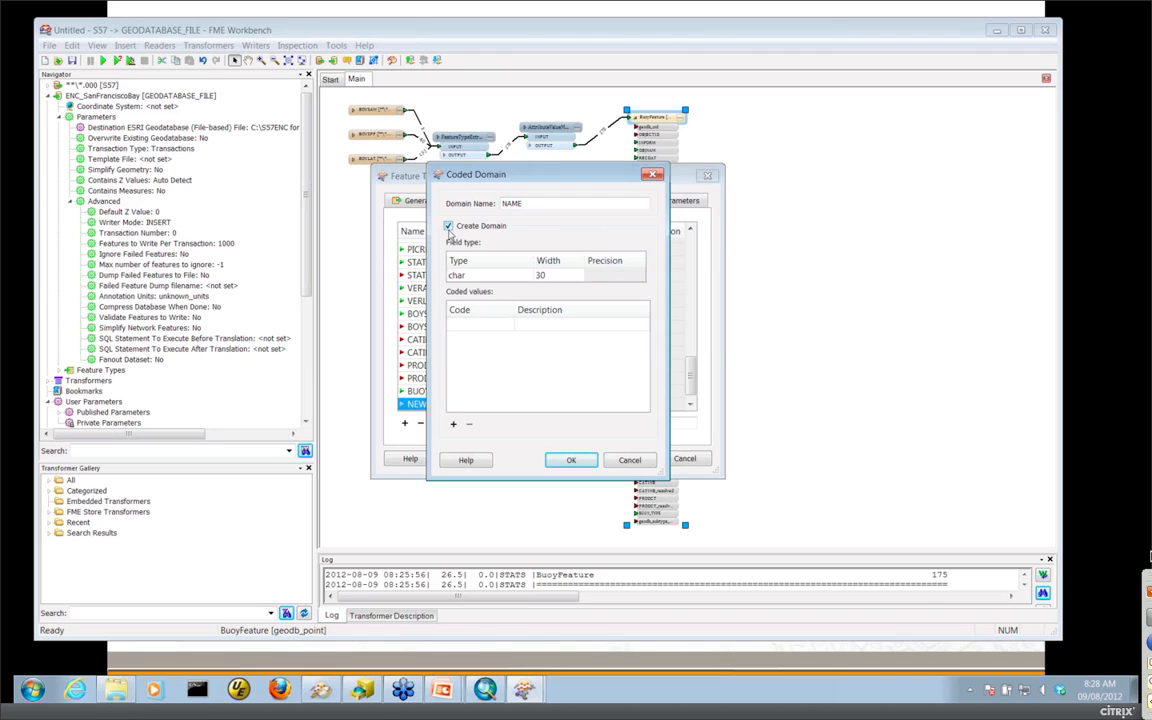
pyautogui.click(627, 466)
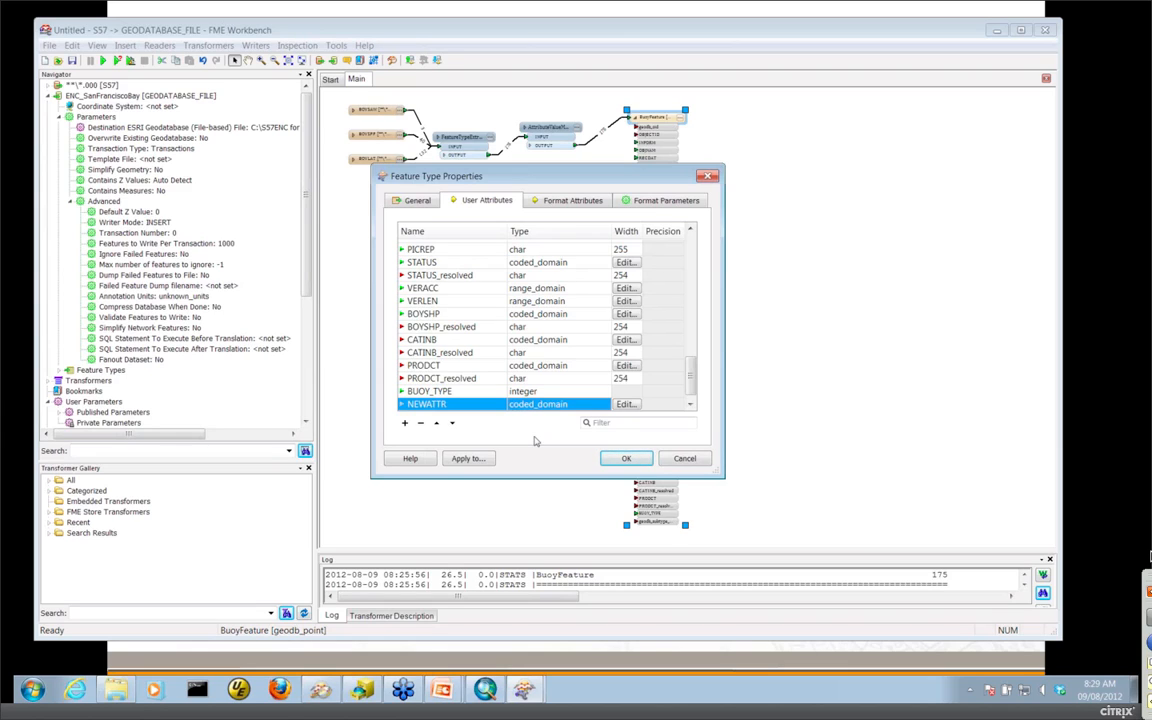
pyautogui.click(697, 459)
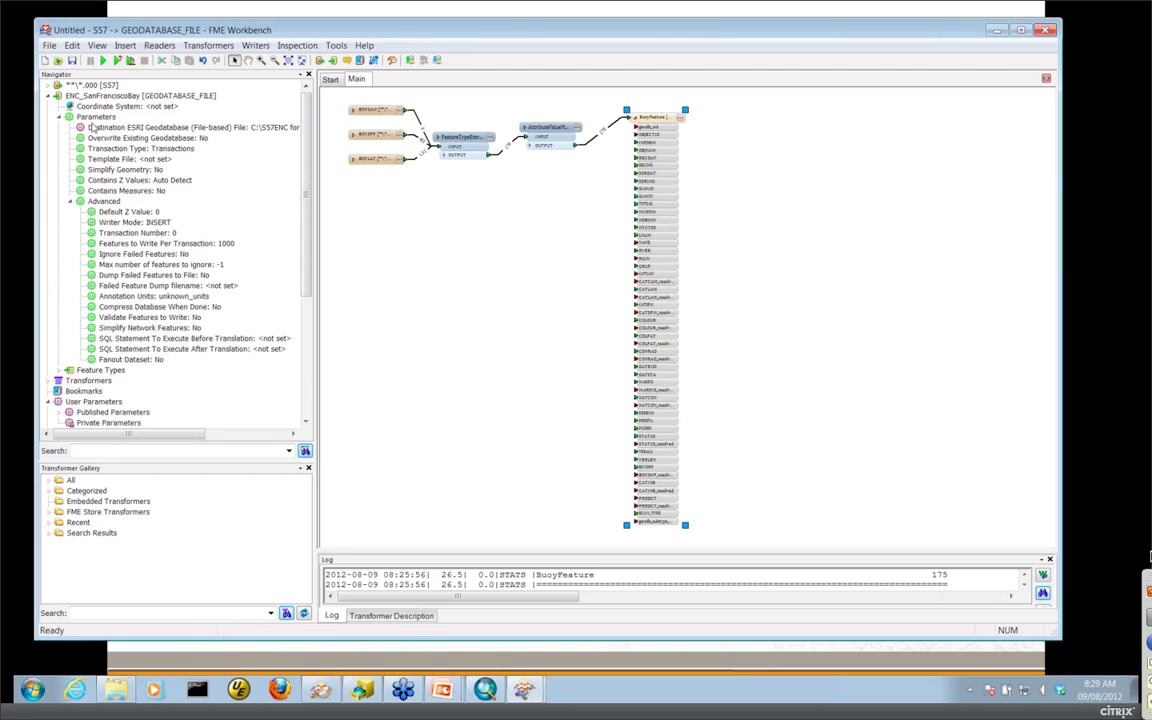
# - Point out the writer's Template File parameter, and switch to the presentation to show the Domain & Subtype Review slide
pyautogui.click(115, 160)
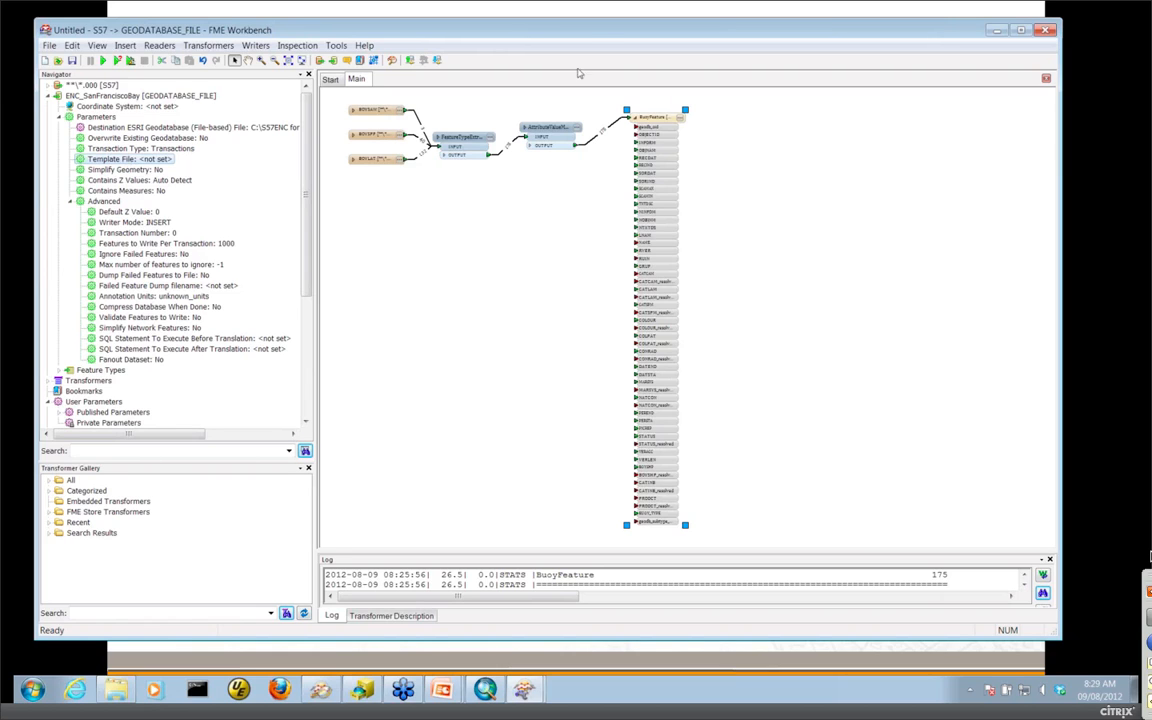
pyautogui.moveTo(590, 38); pyautogui.dragTo(446, 86)
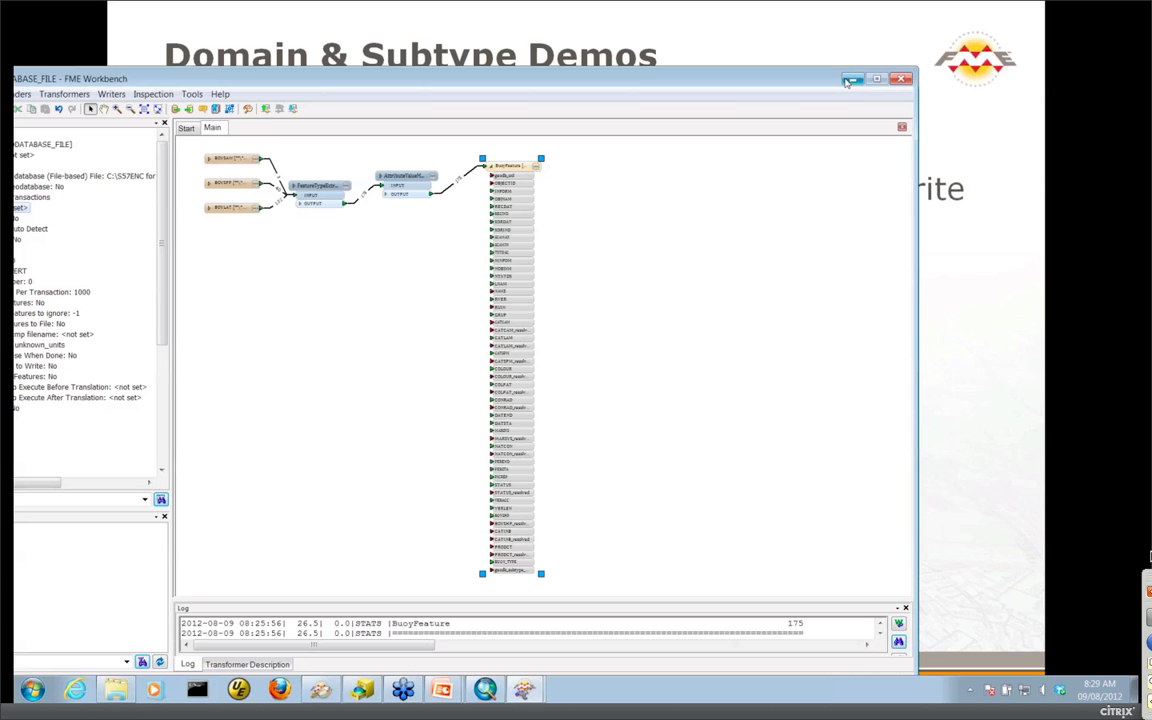
pyautogui.hotkey('alt', 'Tab')
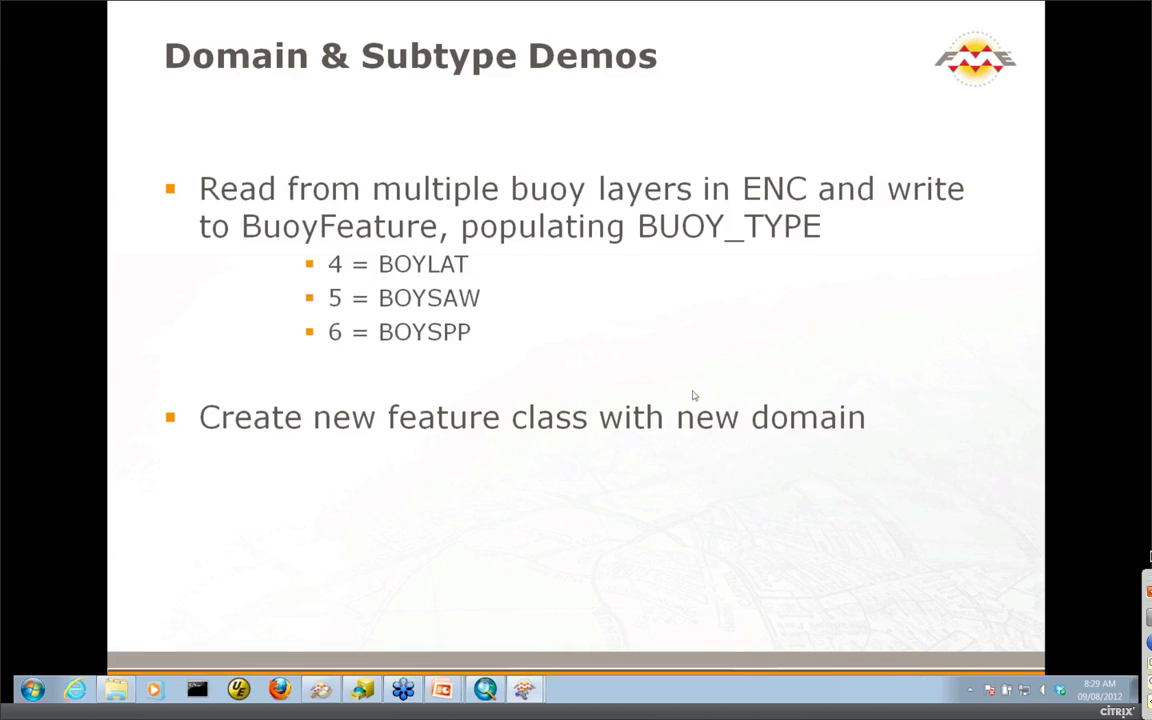
pyautogui.press('pagedown')
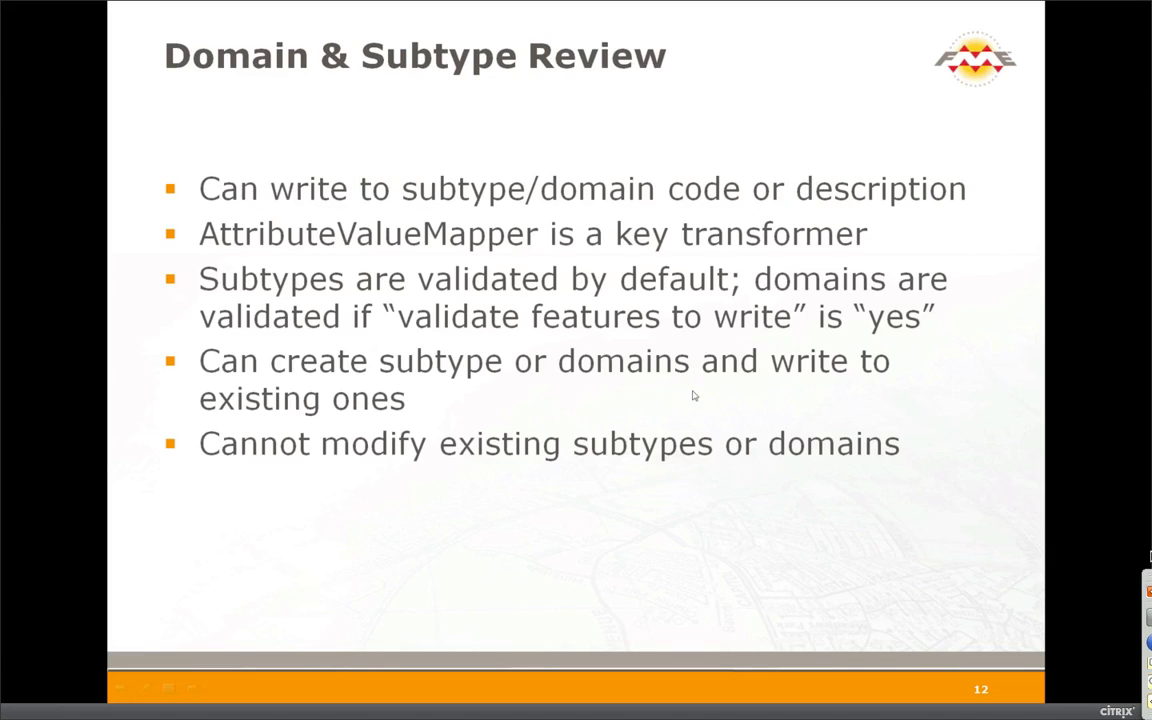
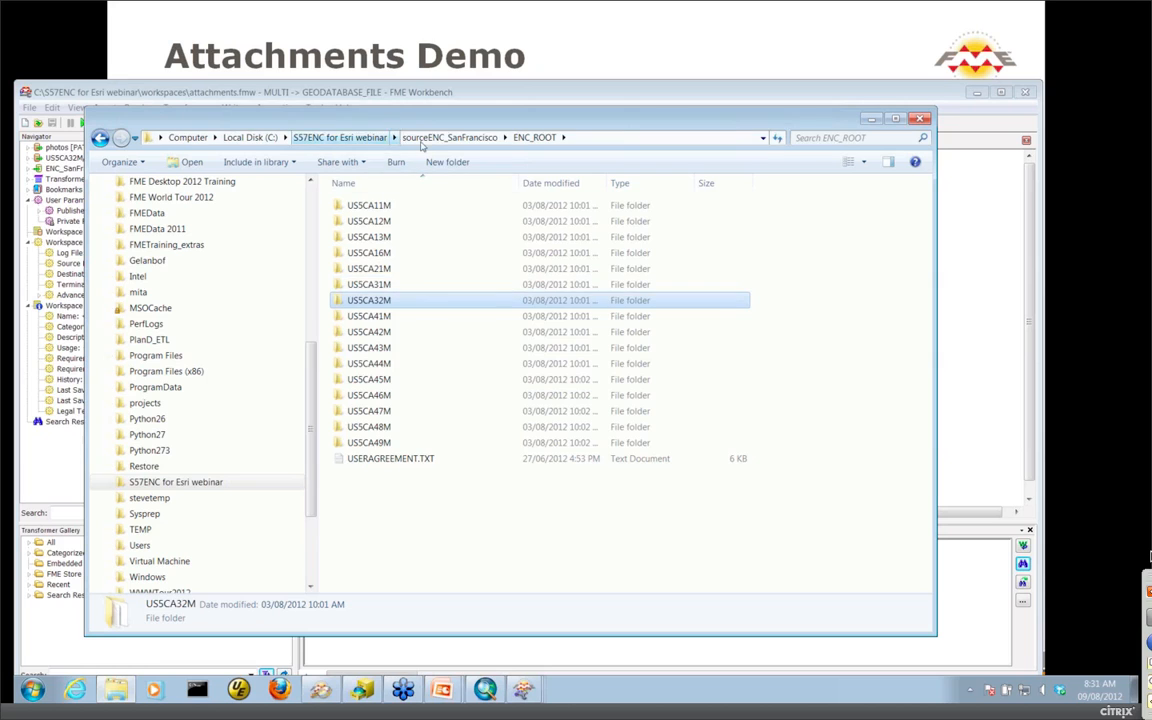
# - Browse to the photos folder inside workspaces of S57ENC for Esri webinar and view its JPG images
pyautogui.click(357, 140)
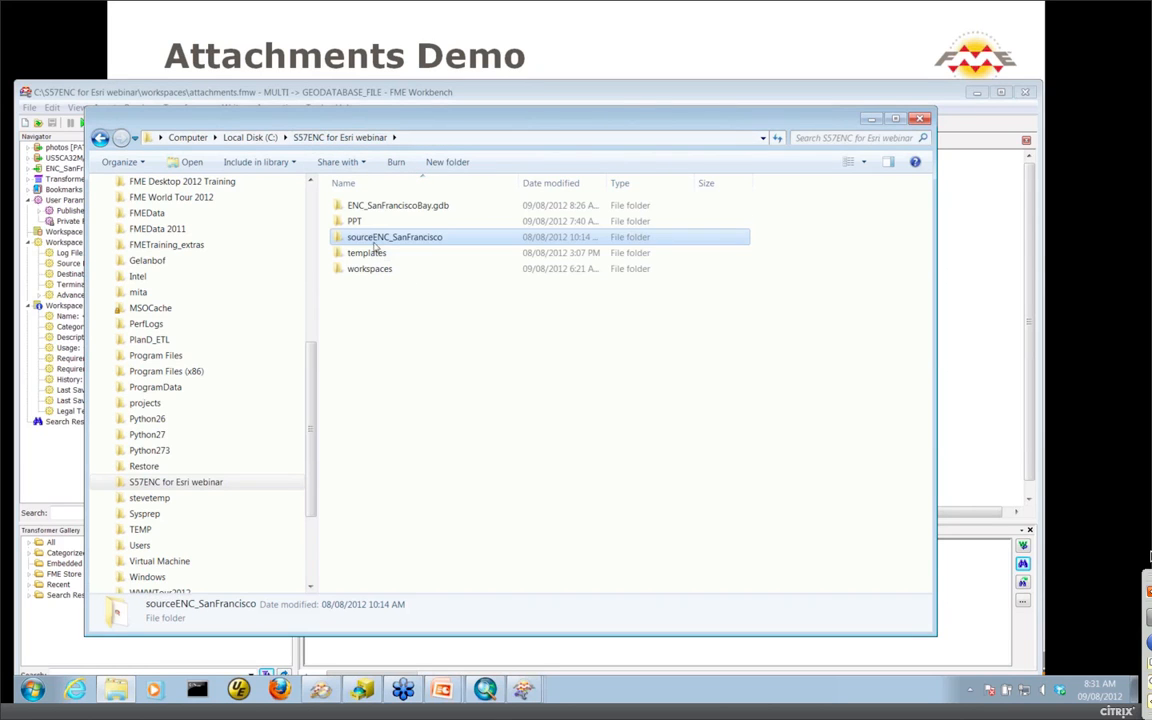
pyautogui.doubleClick(370, 269)
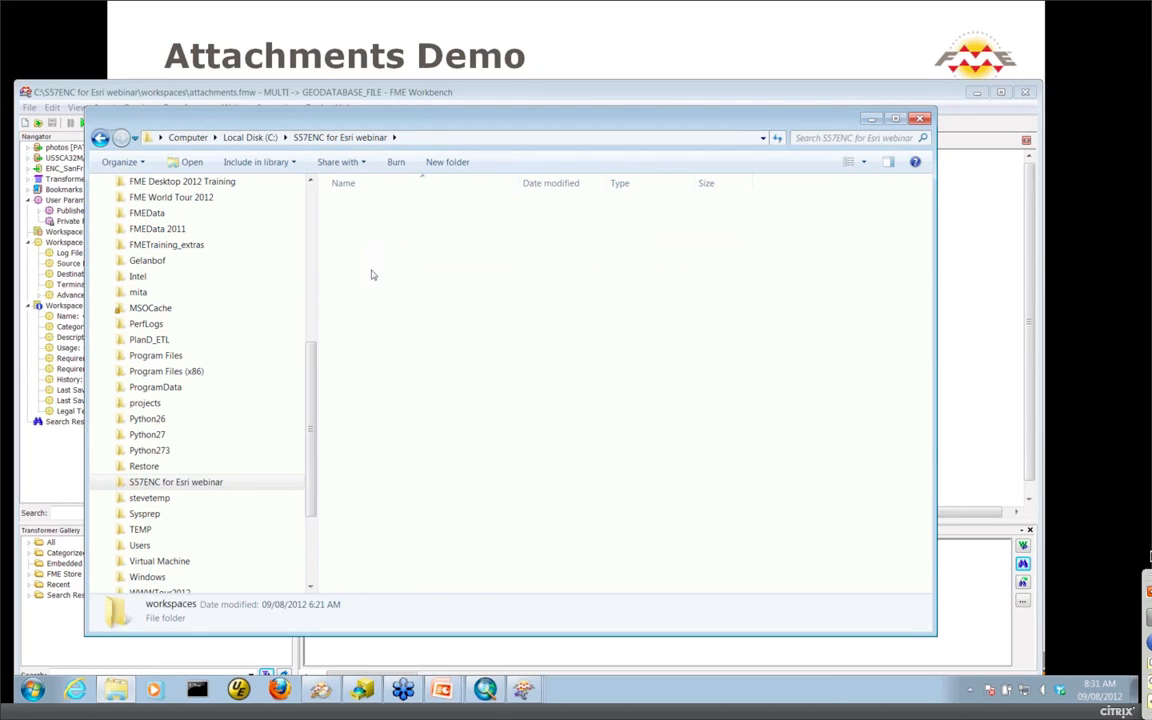
pyautogui.doubleClick(370, 238)
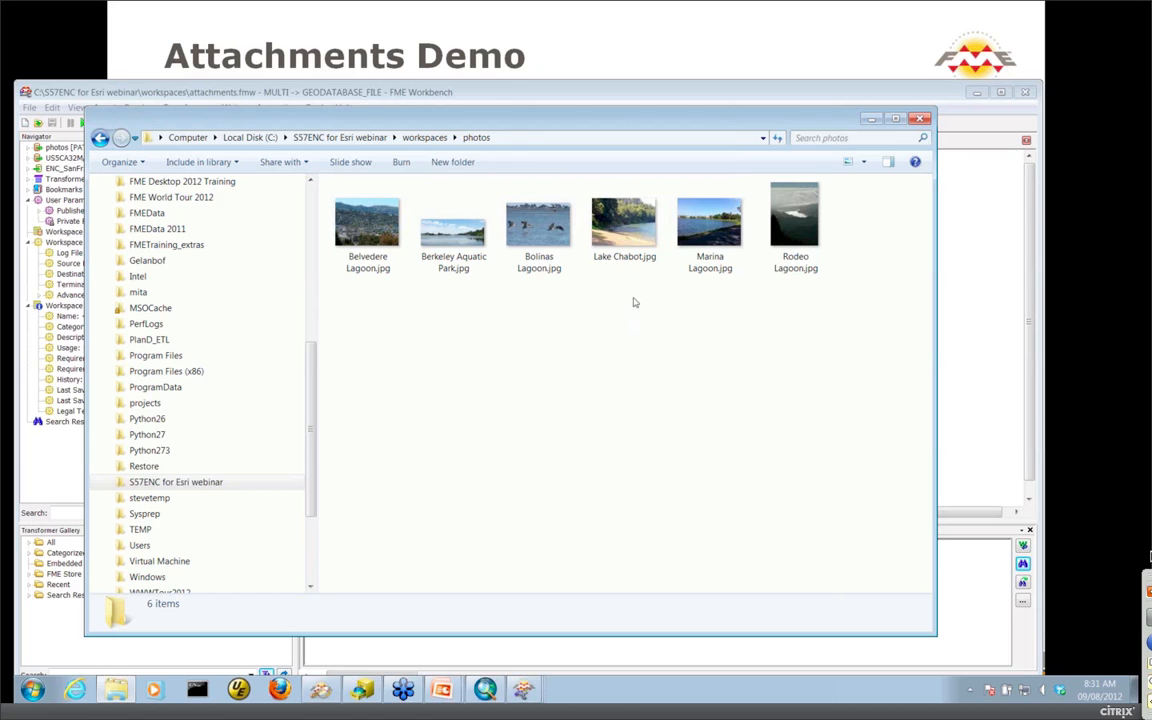
pyautogui.moveTo(572, 128); pyautogui.dragTo(473, 32)
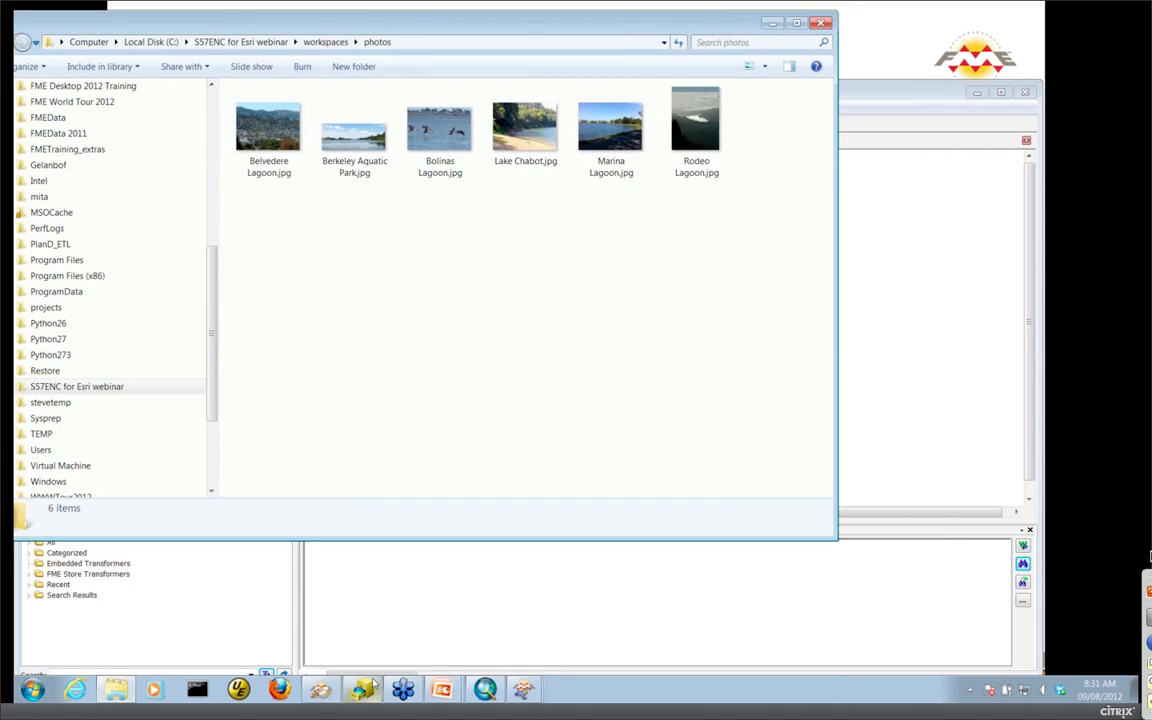
# - Switch to ArcCatalog, preview the LakeAreaFeature table in the ENC dataset, and minimize the window
pyautogui.moveTo(370, 690)
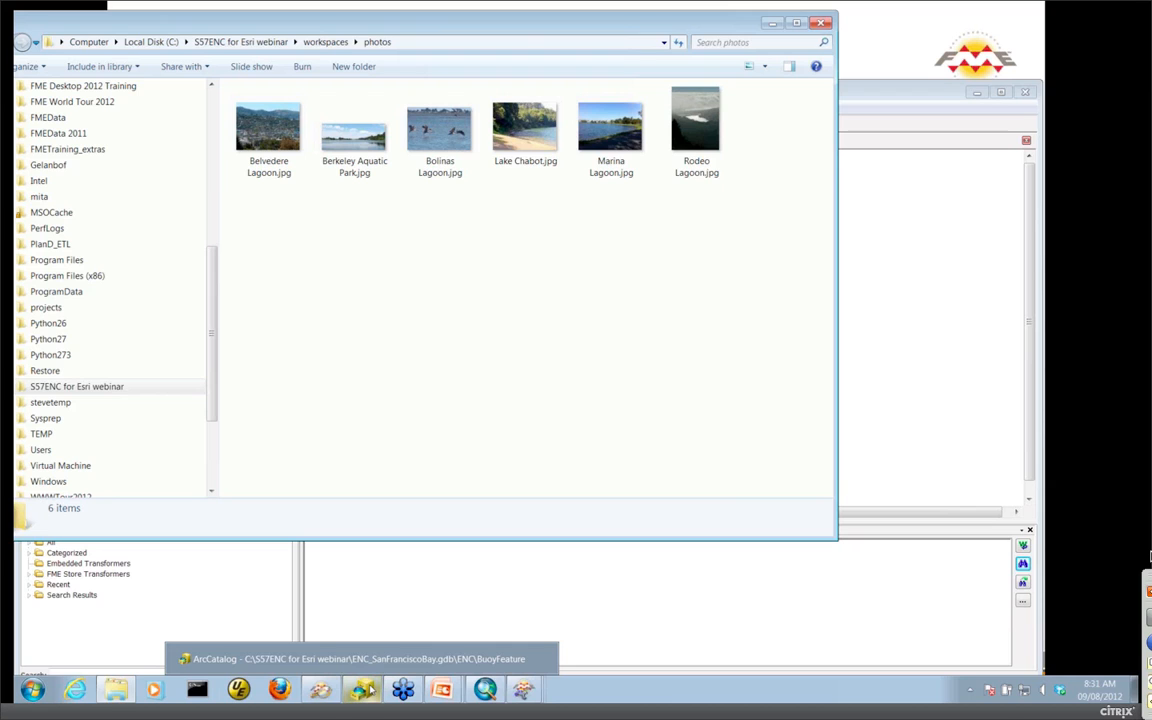
pyautogui.click(370, 690)
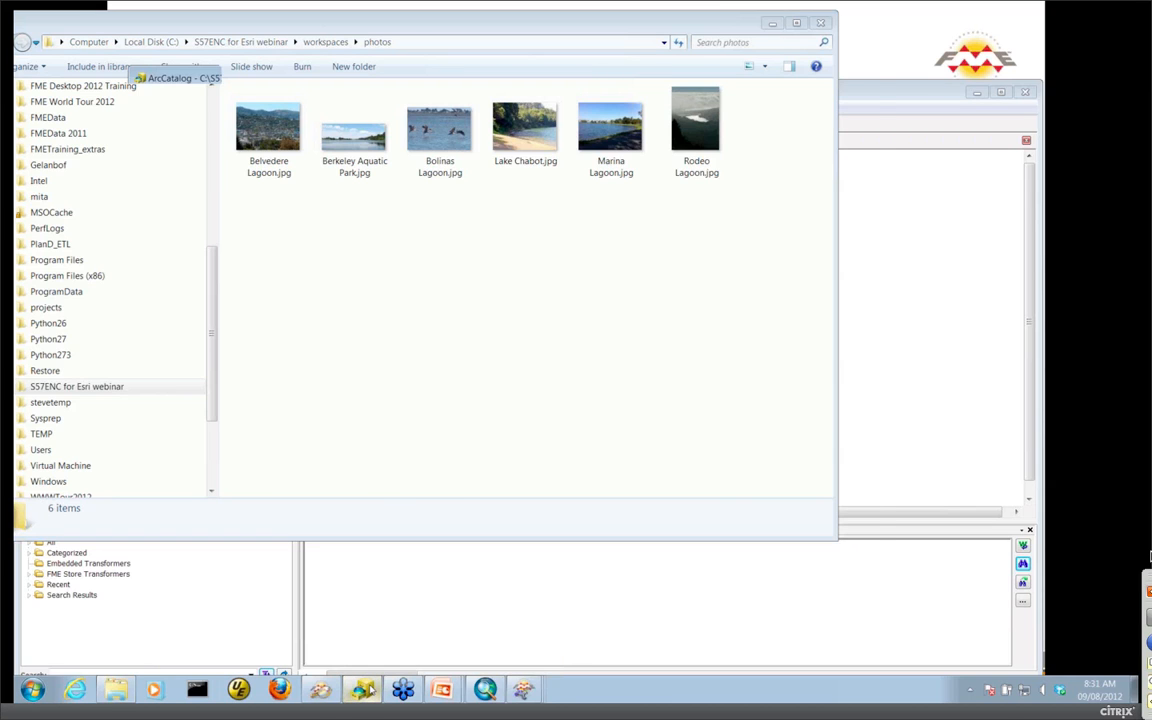
pyautogui.scroll(-2, 370, 388)
pyautogui.scroll(-1, 370, 388)
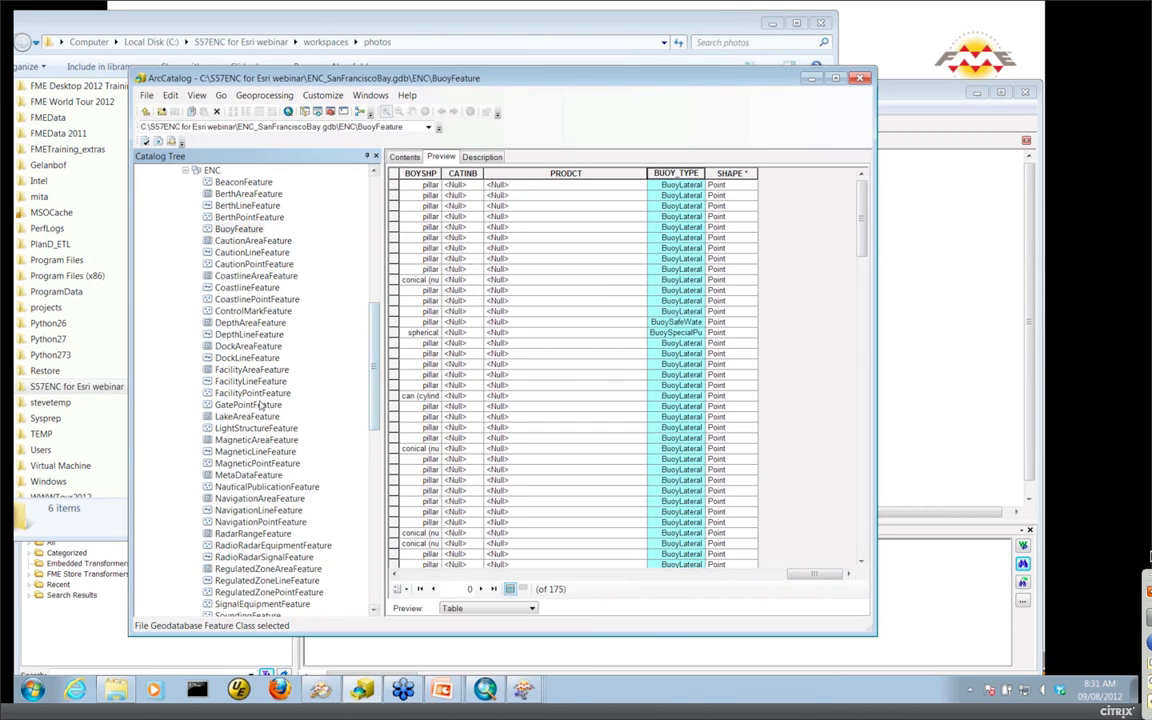
pyautogui.click(250, 417)
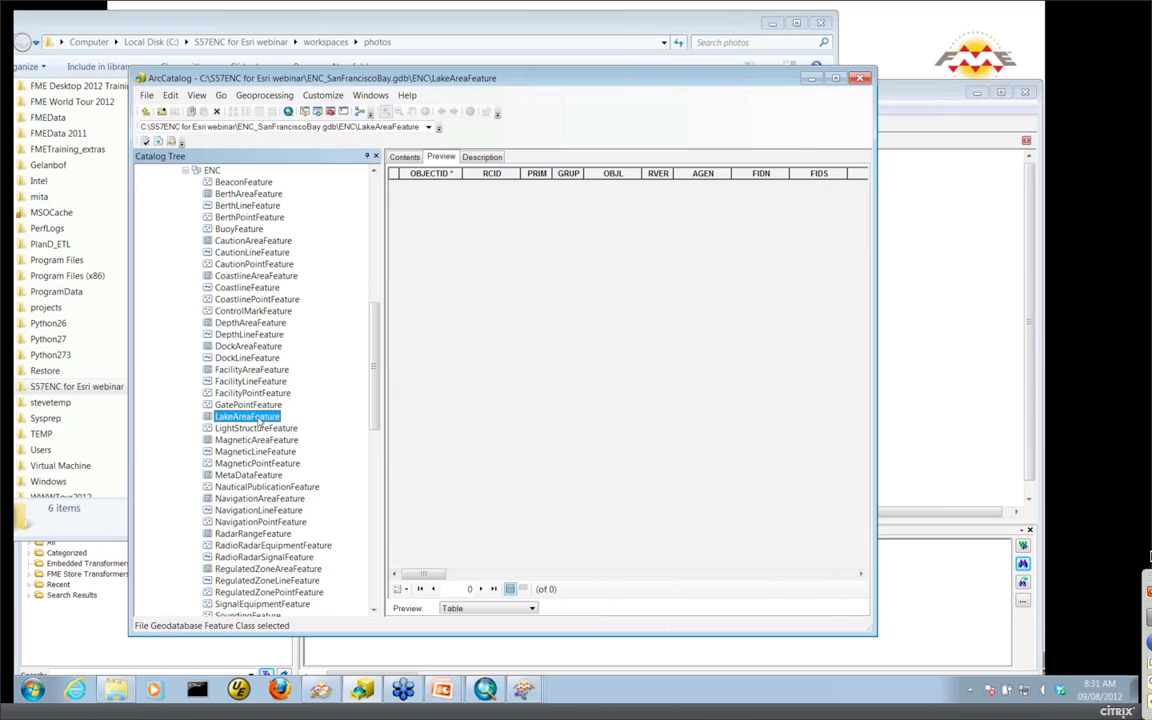
pyautogui.click(811, 79)
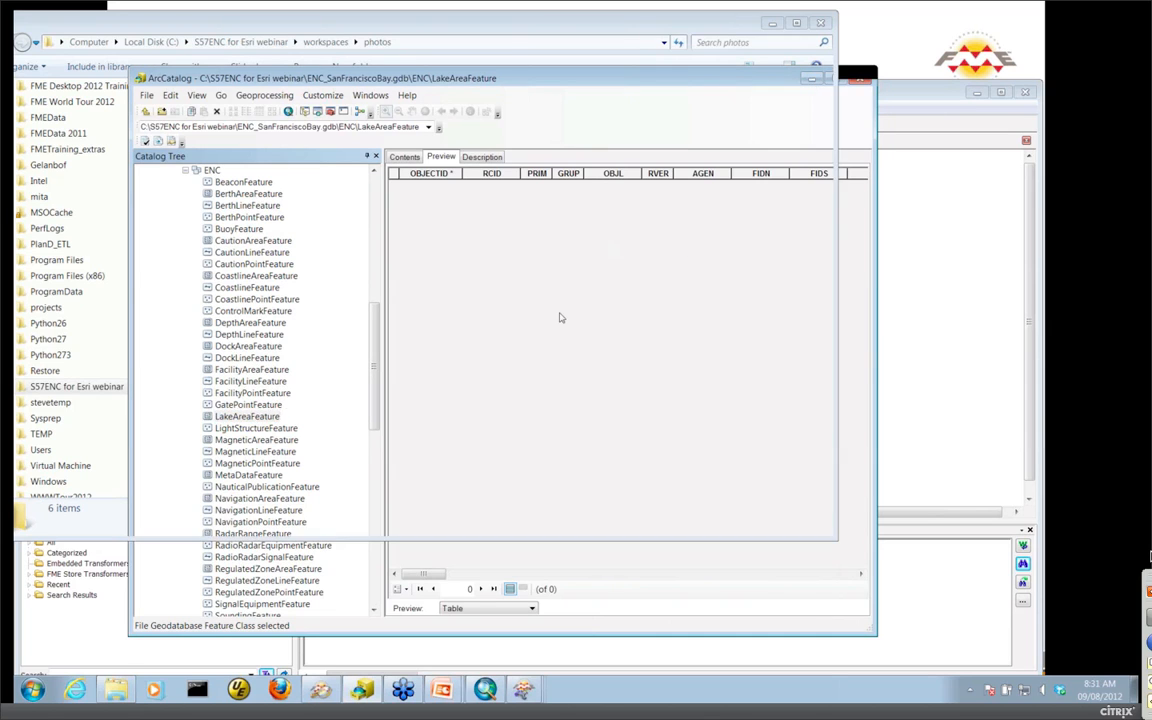
# - Switch to FME Universal Viewer, examine the OBJNAM attribute of the LAKARE lake feature, and minimize the viewer and the photos folder
pyautogui.click(320, 690)
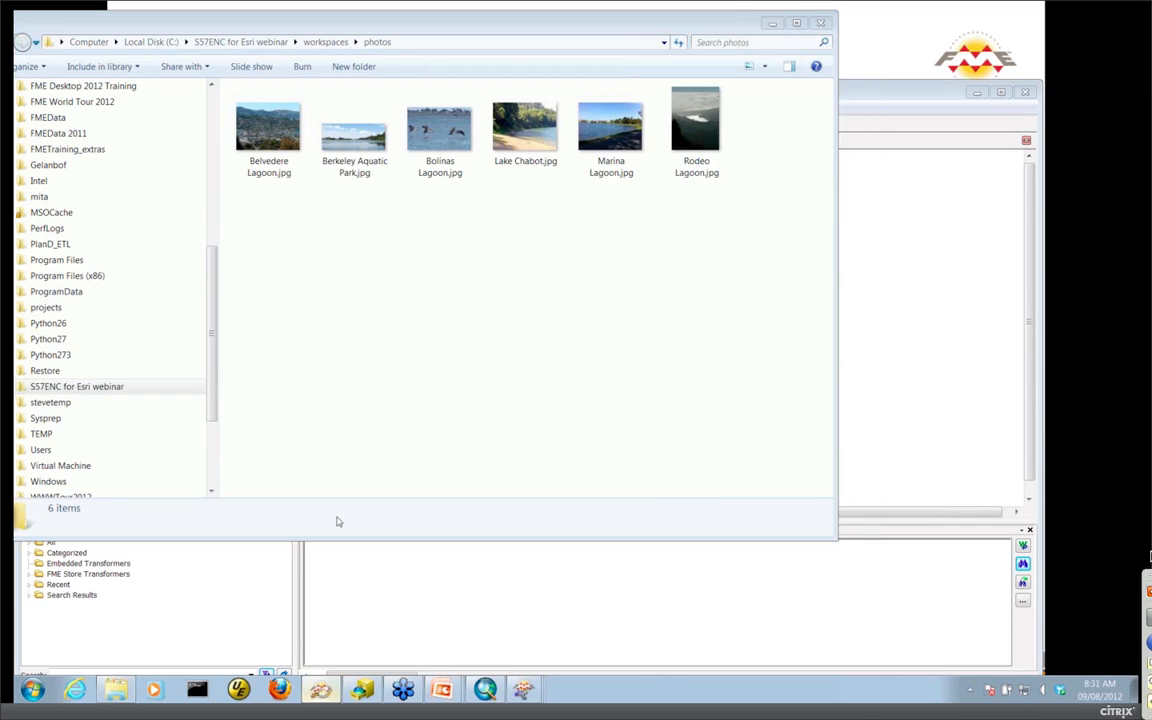
pyautogui.moveTo(340, 204); pyautogui.dragTo(309, 259)
pyautogui.click(240, 375)
pyautogui.click(694, 500)
pyautogui.click(700, 514)
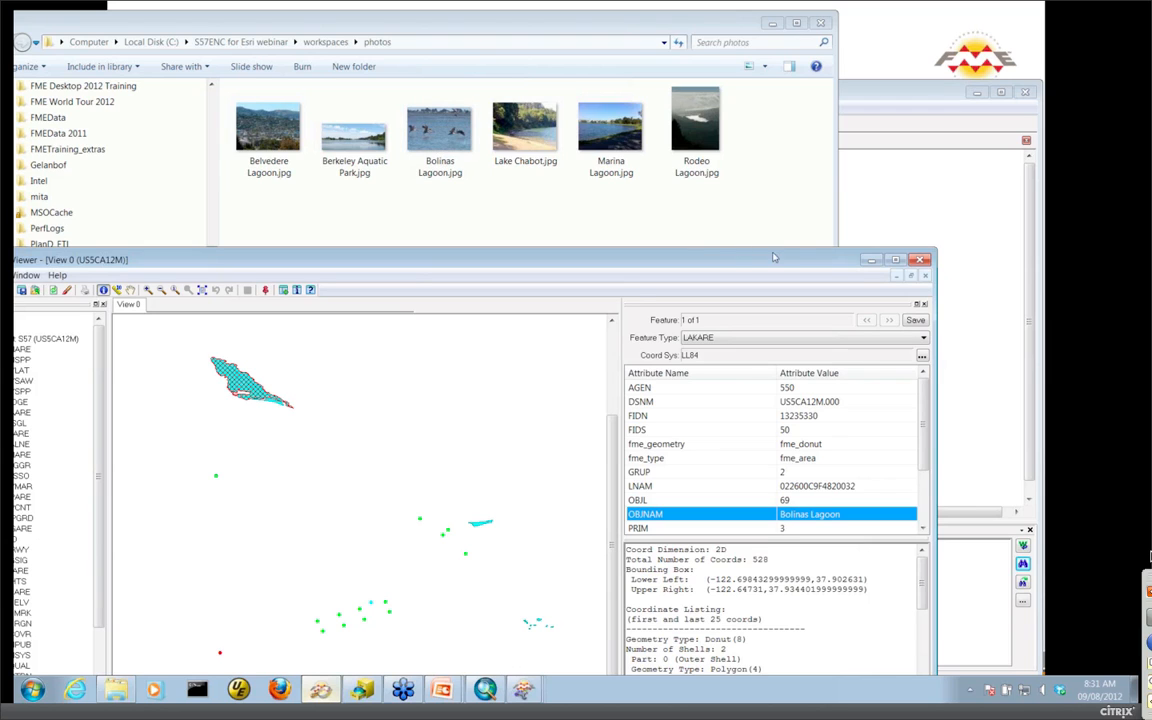
pyautogui.click(870, 261)
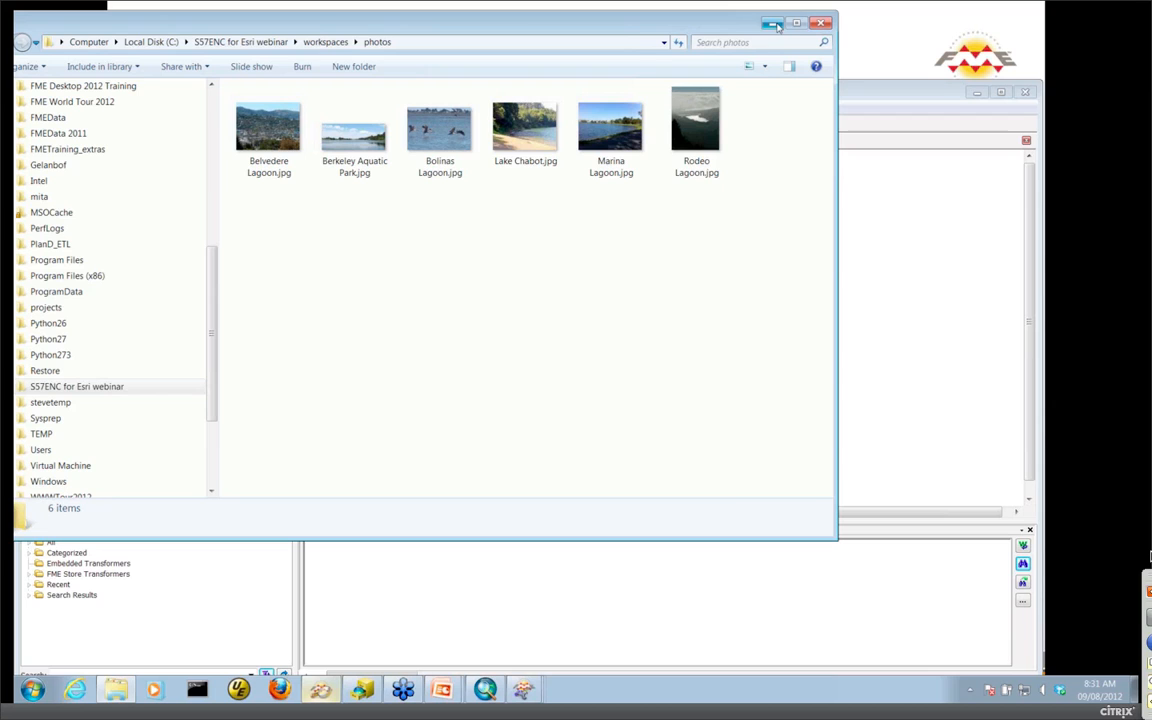
pyautogui.click(777, 26)
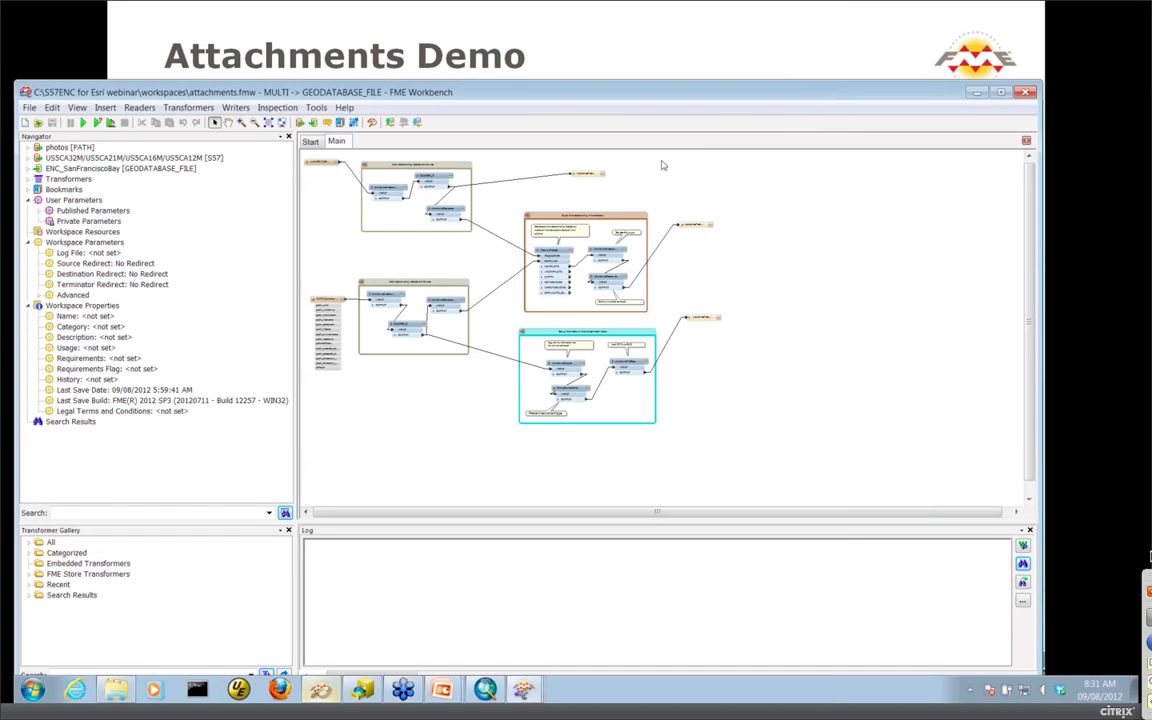
# - Examine the attachments workspace at closer range, and point out its LAKARE and PATH source feature types
pyautogui.click(241, 122)
pyautogui.moveTo(306, 155); pyautogui.dragTo(715, 324)
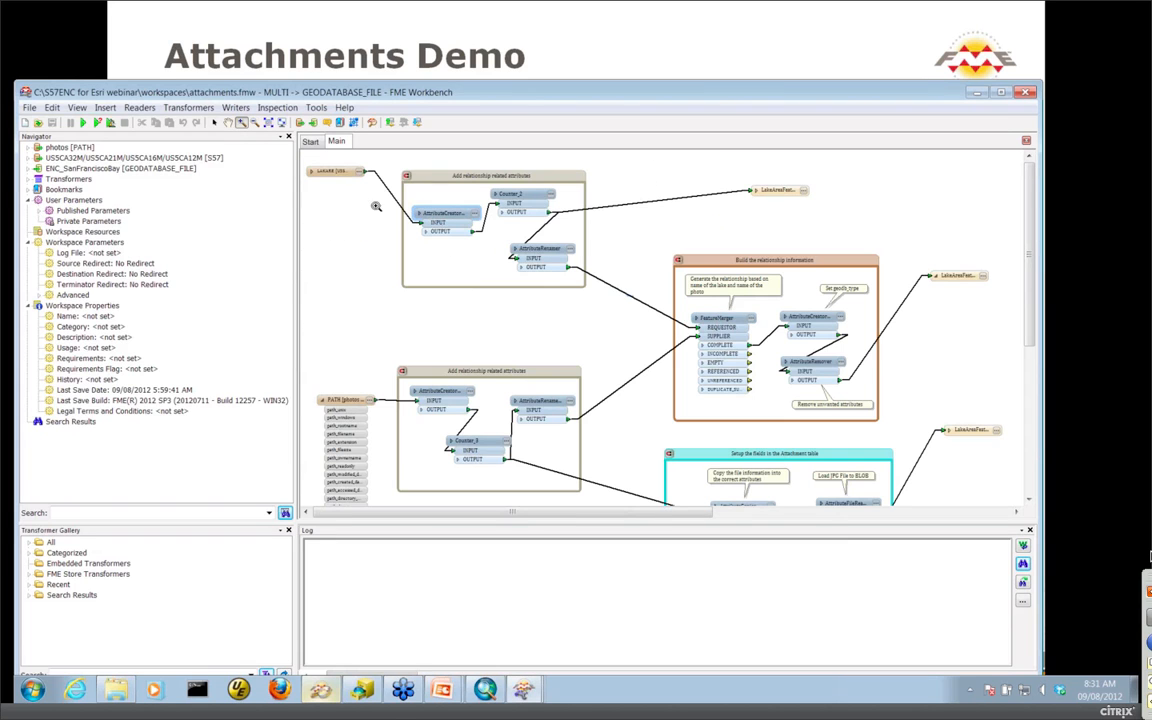
pyautogui.moveTo(246, 94); pyautogui.dragTo(241, 48)
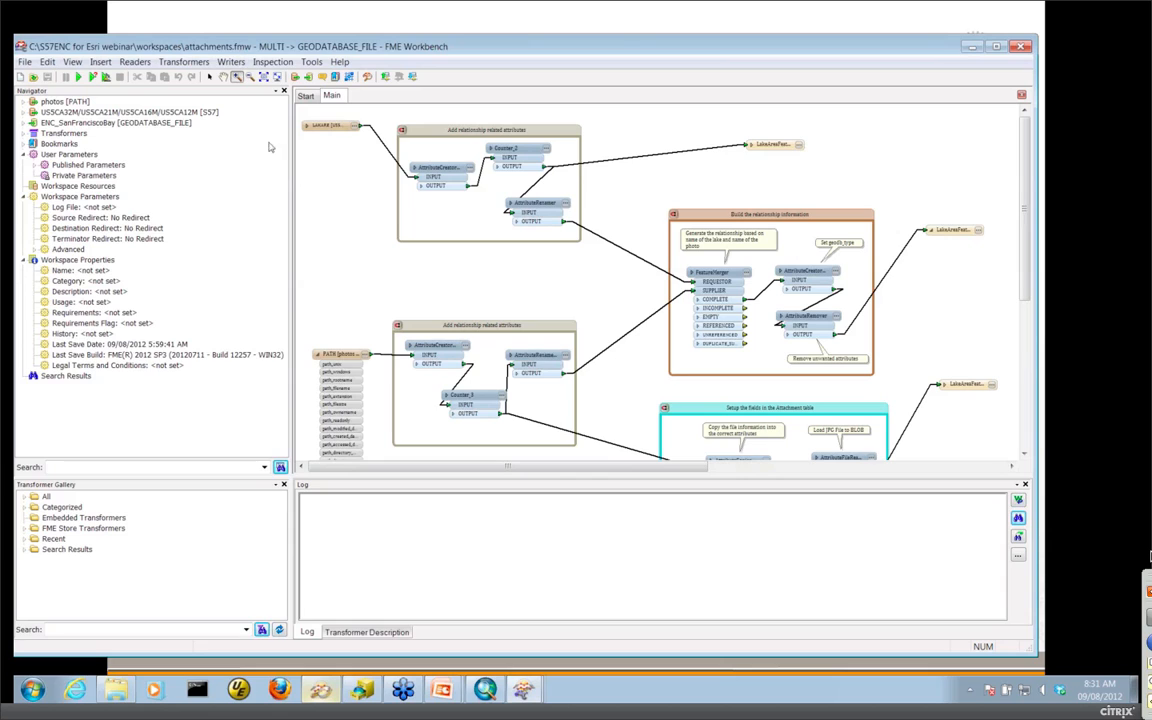
pyautogui.click(210, 76)
pyautogui.click(330, 126)
pyautogui.click(345, 356)
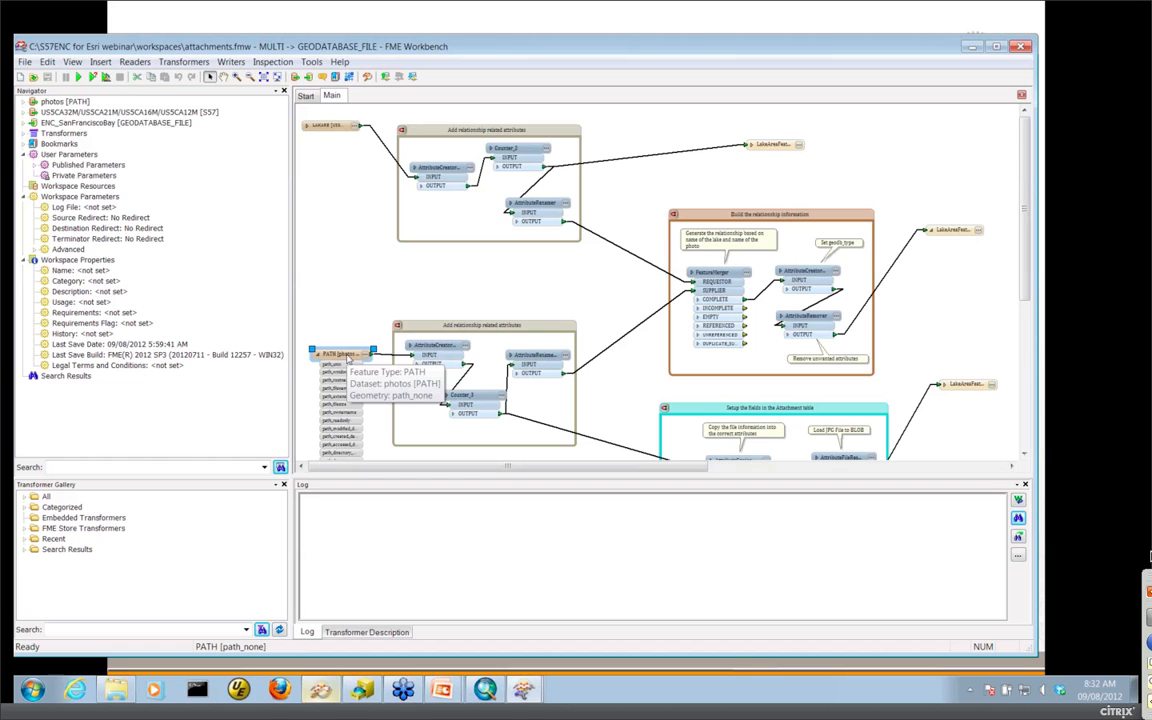
# - Switch to FME Universal Viewer and open the workspaces\photos folder as a Directory and File Pathnames dataset
pyautogui.click(322, 692)
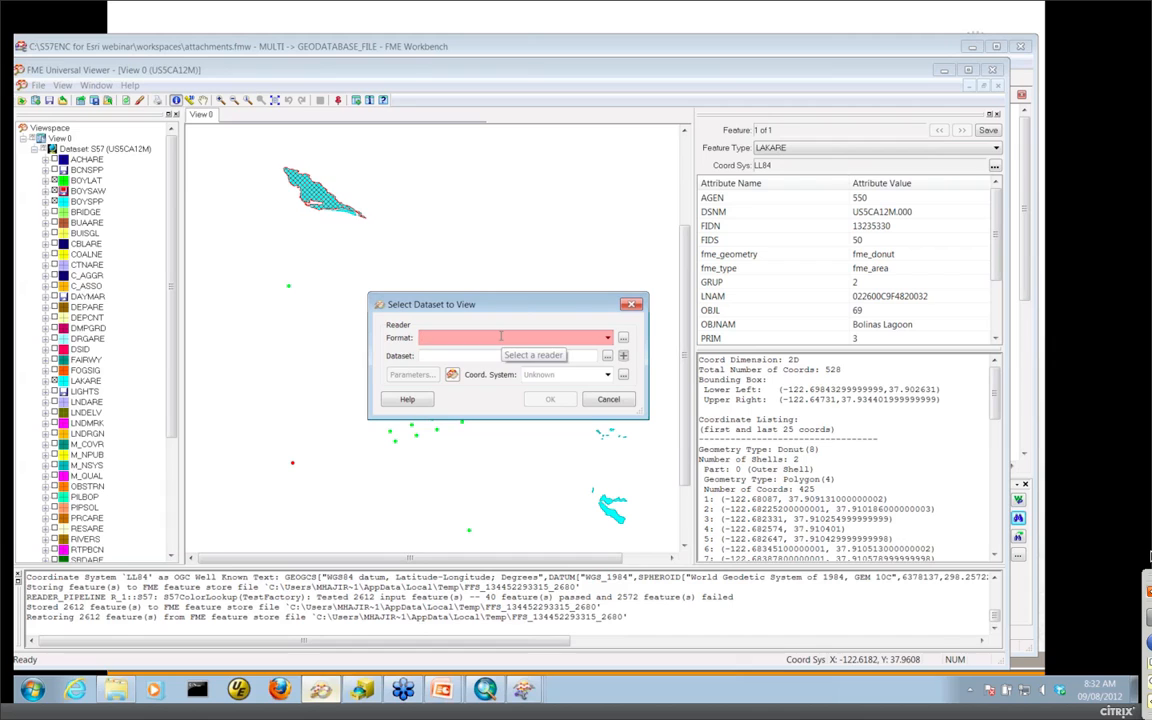
pyautogui.write('dir')
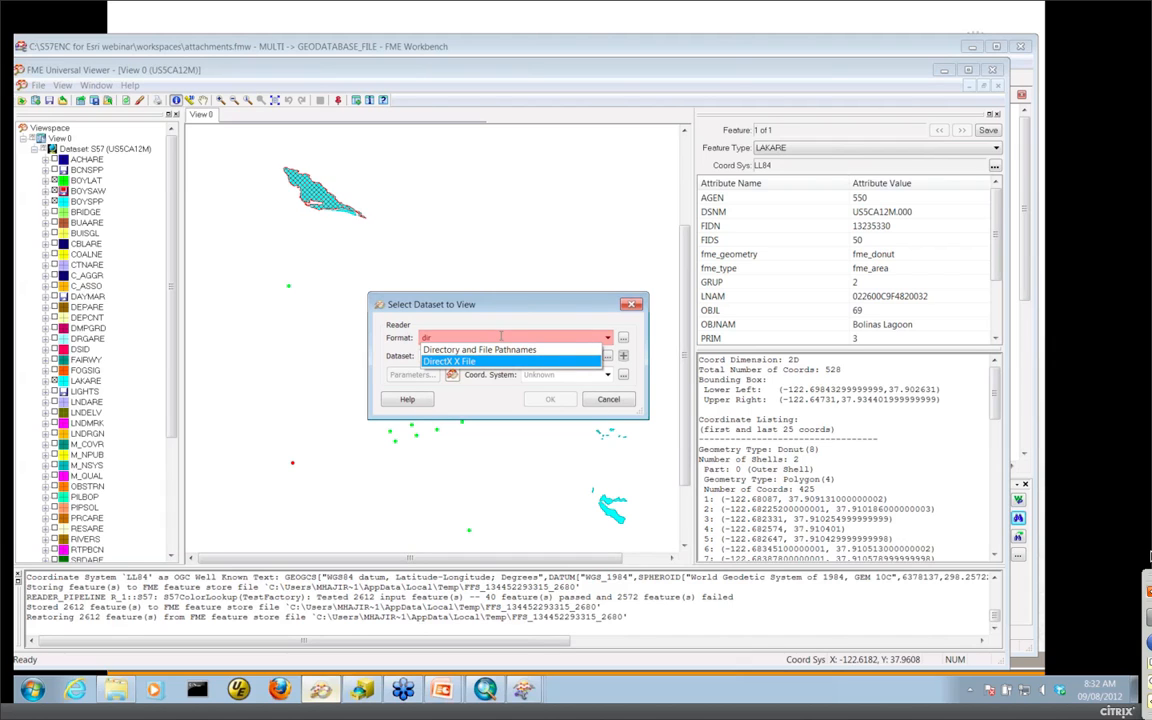
pyautogui.click(510, 350)
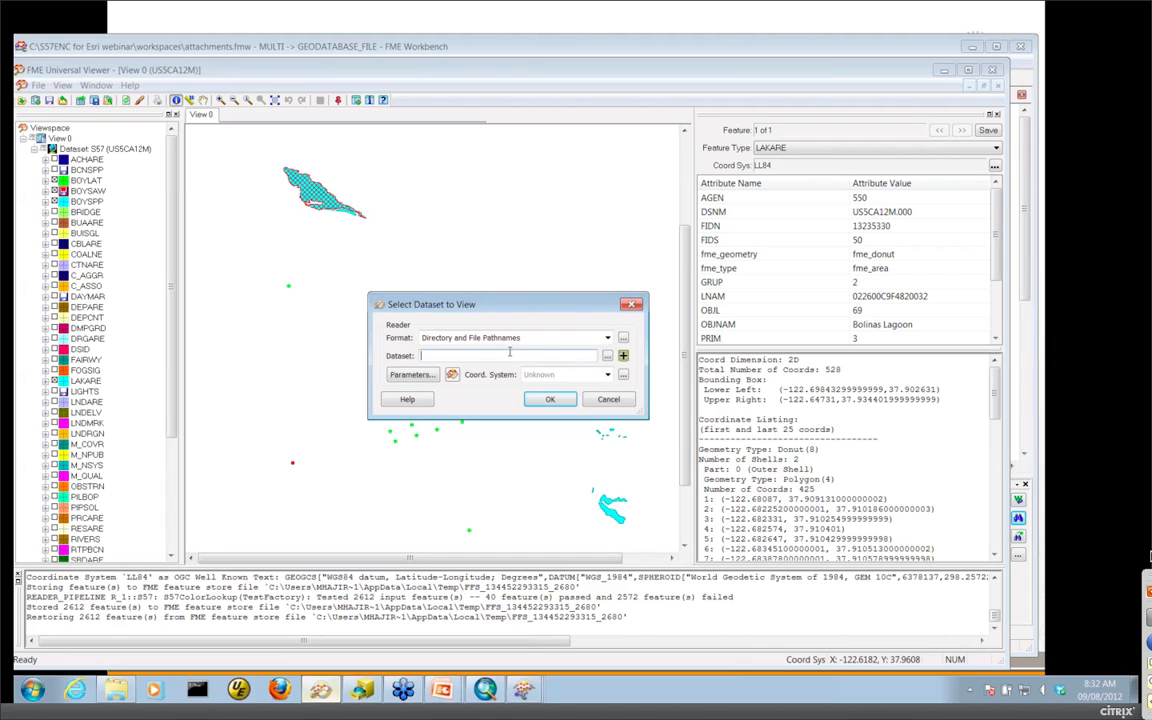
pyautogui.click(607, 356)
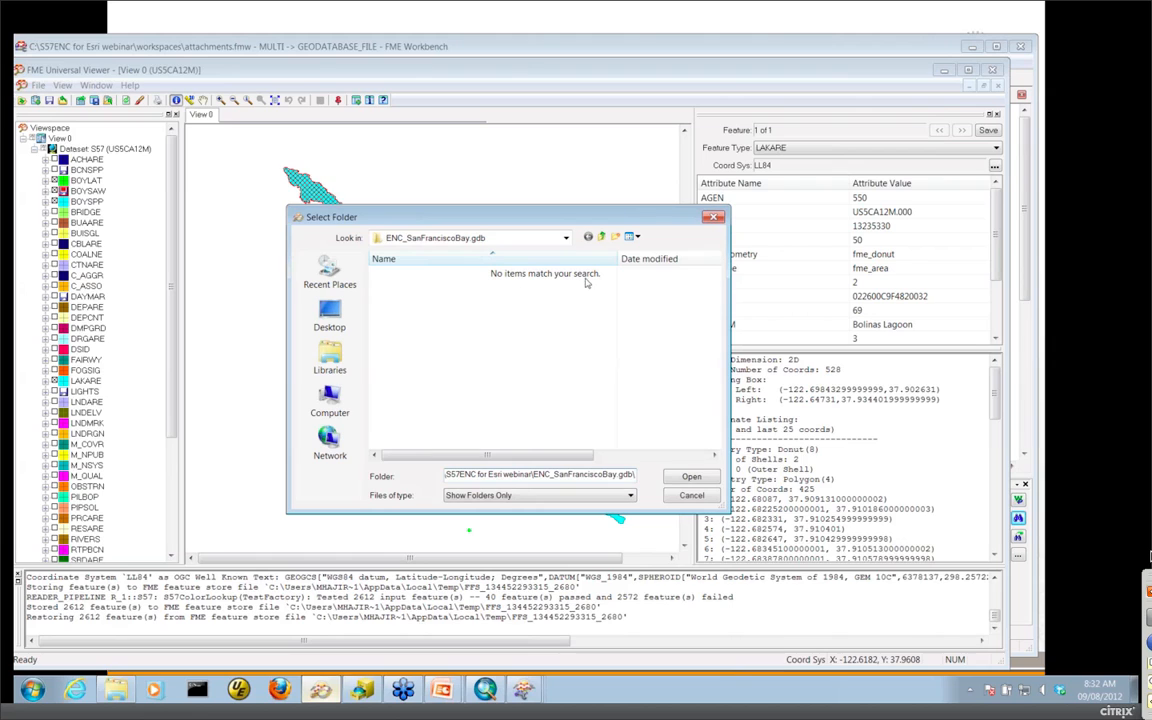
pyautogui.click(601, 237)
pyautogui.doubleClick(408, 329)
pyautogui.click(400, 303)
pyautogui.doubleClick(400, 302)
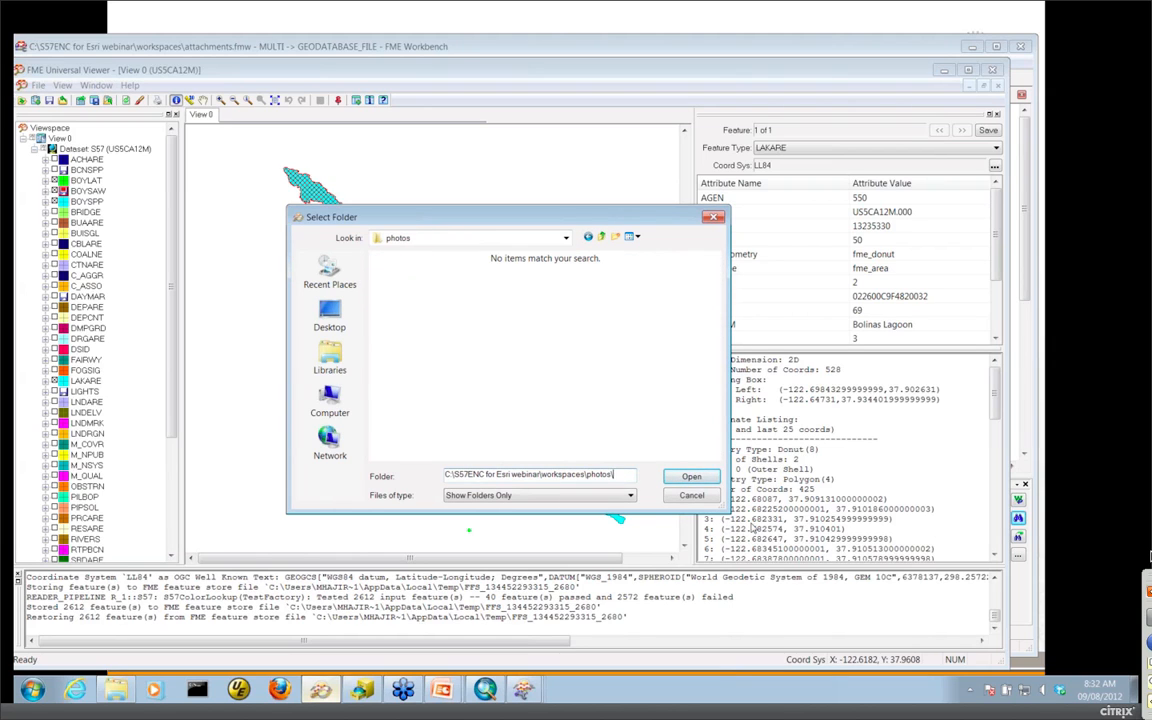
pyautogui.click(690, 476)
pyautogui.click(550, 399)
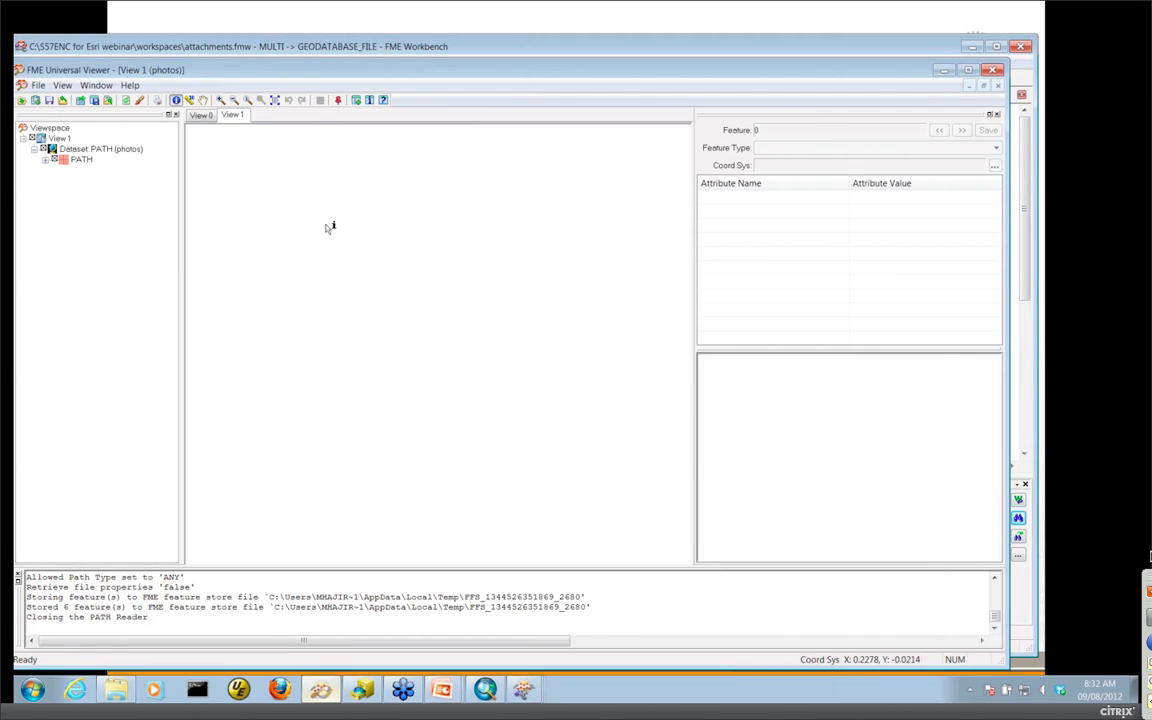
# - Query the PATH features, enlarge the attribute table to show full values, and step to the third photo record
pyautogui.click(369, 101)
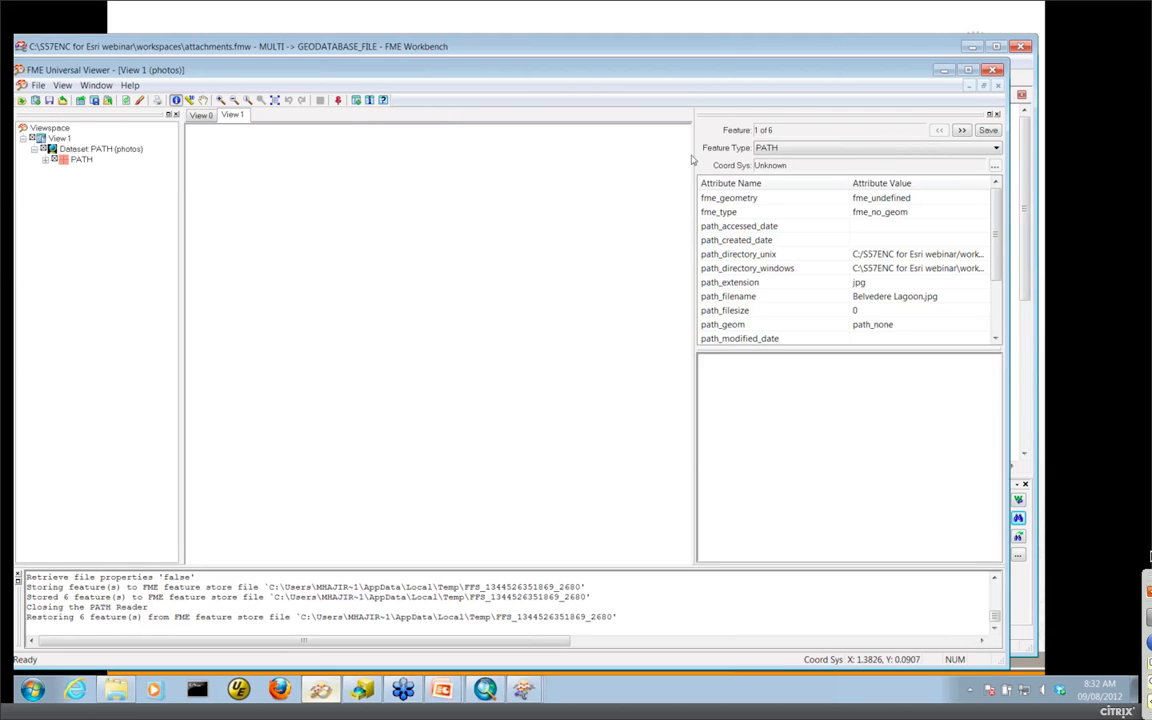
pyautogui.moveTo(695, 157); pyautogui.dragTo(490, 170)
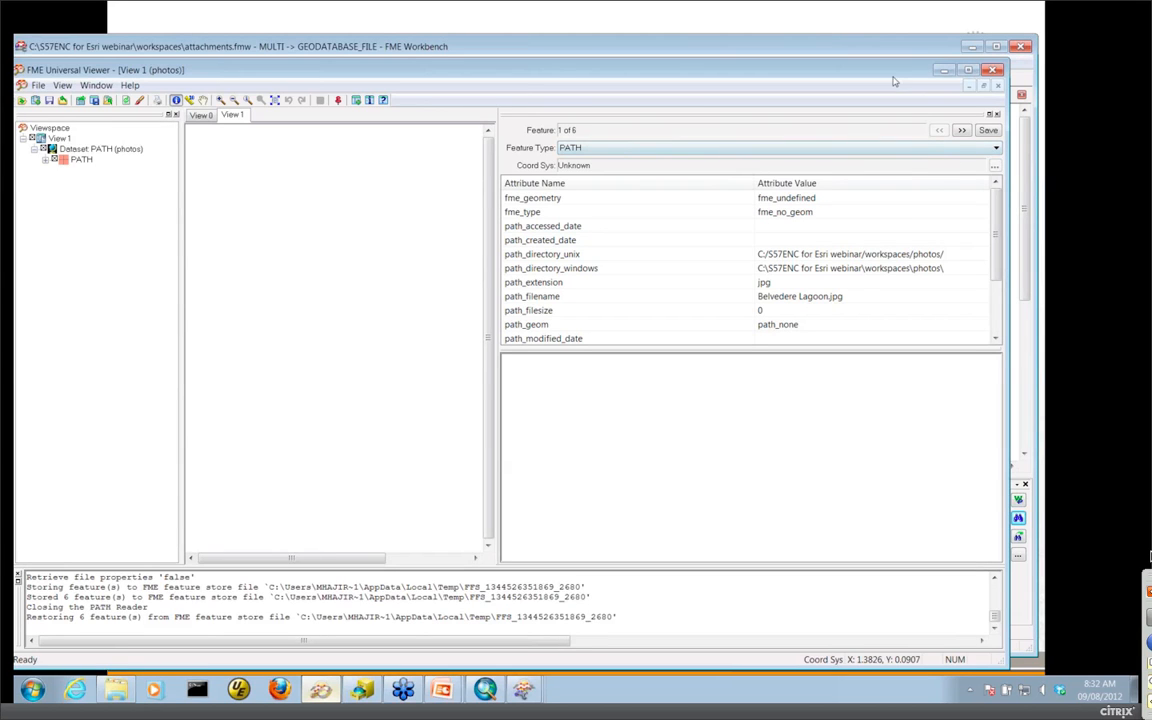
pyautogui.moveTo(886, 73); pyautogui.dragTo(856, 72)
pyautogui.click(930, 130)
pyautogui.click(930, 130)
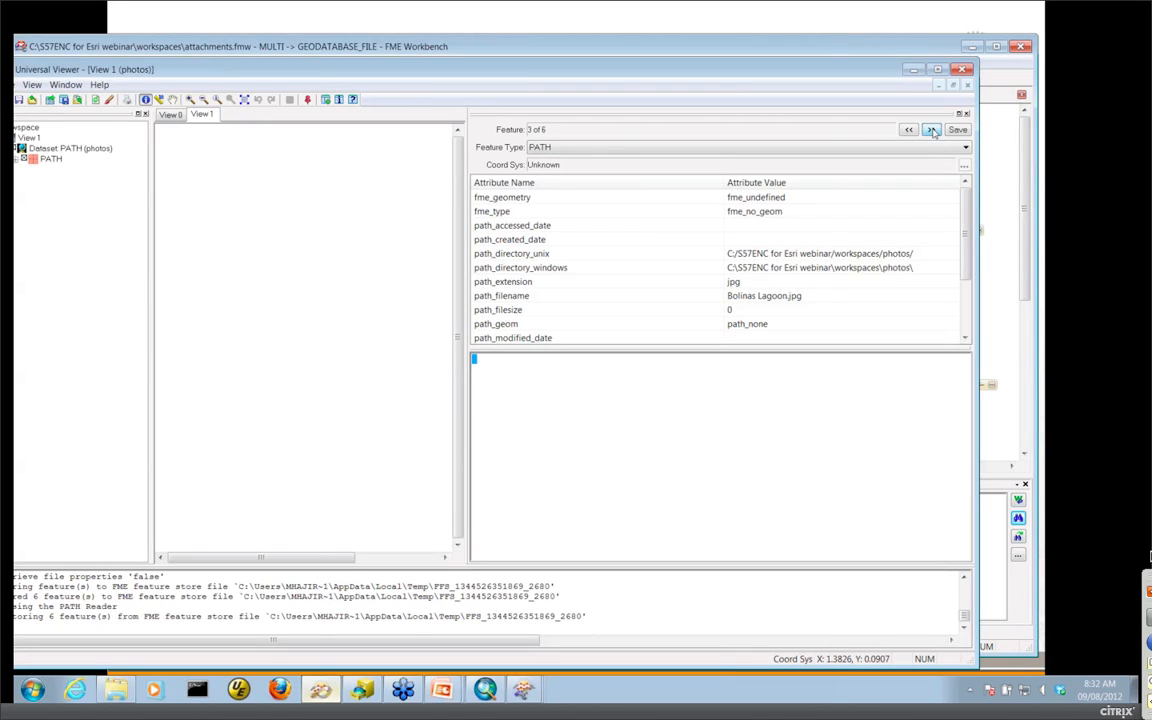
pyautogui.moveTo(818, 356); pyautogui.dragTo(824, 497)
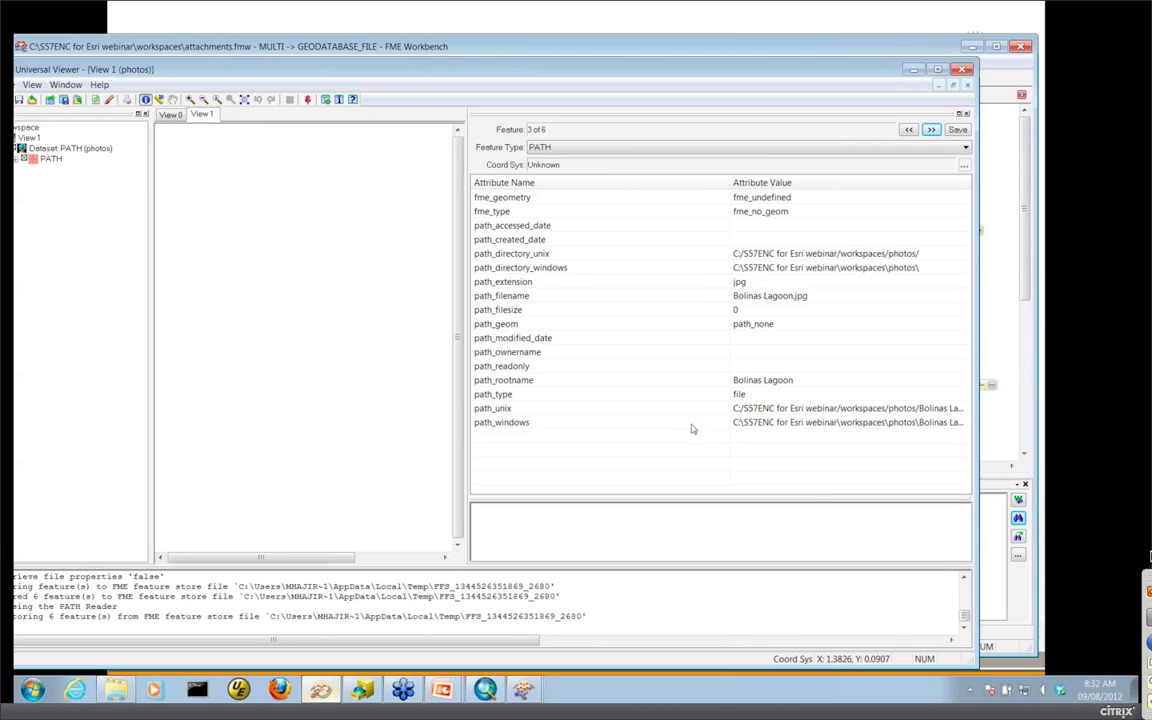
pyautogui.moveTo(727, 182); pyautogui.dragTo(603, 182)
# - Point out the photo's path_windows, path_rootname and path_extension attributes, and minimize the viewer
pyautogui.click(620, 422)
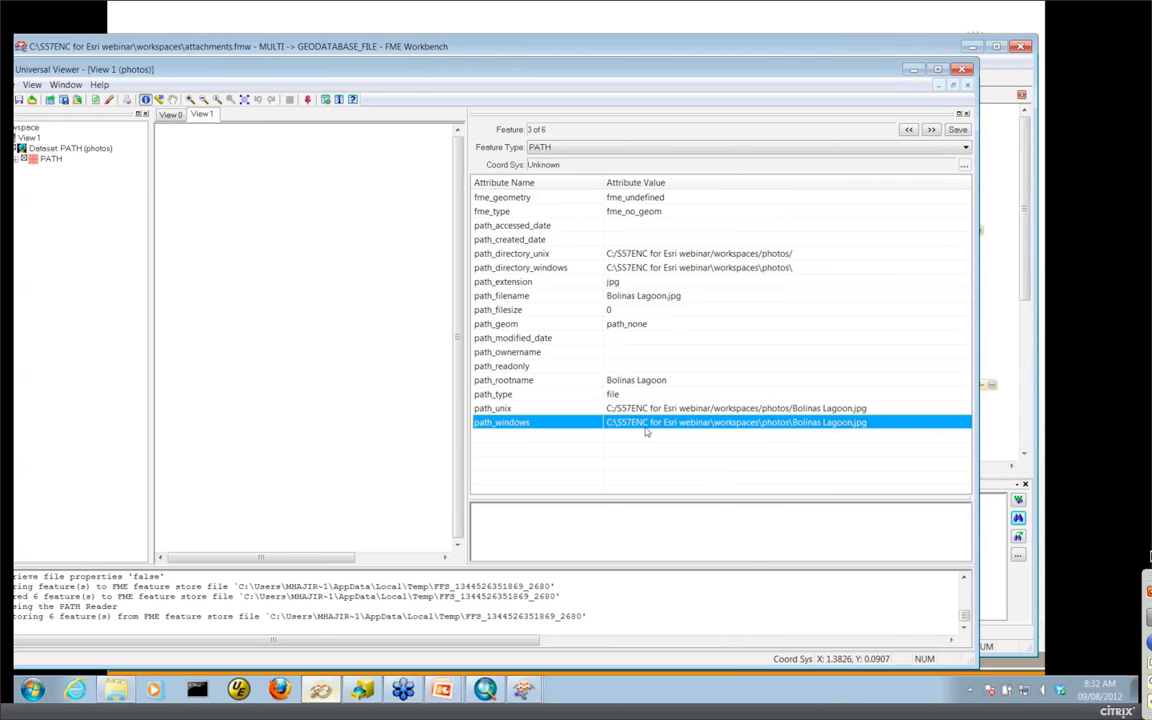
pyautogui.click(635, 381)
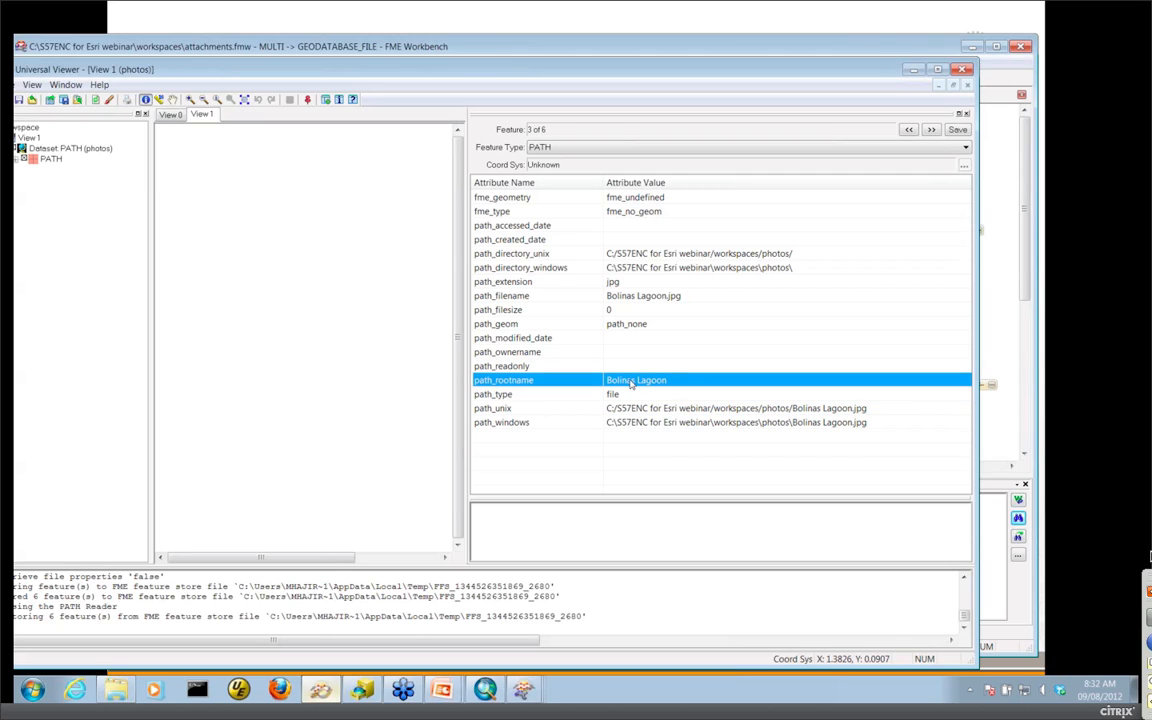
pyautogui.click(626, 284)
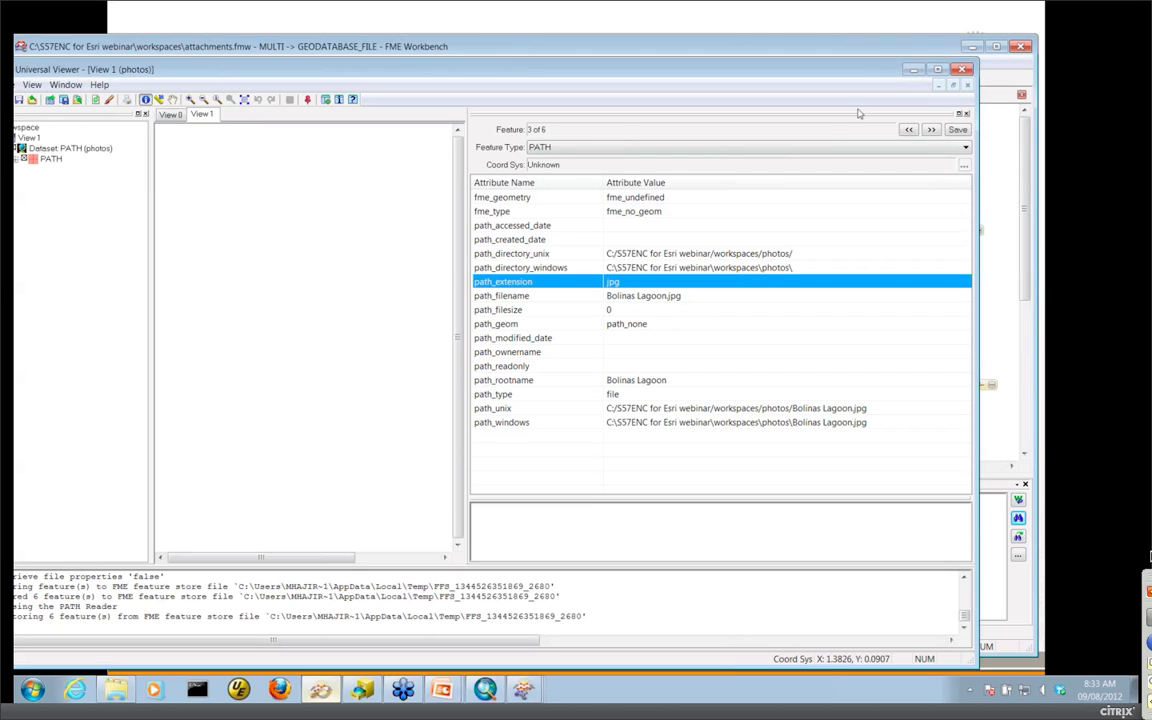
pyautogui.moveTo(775, 66); pyautogui.dragTo(741, 80)
pyautogui.click(790, 75)
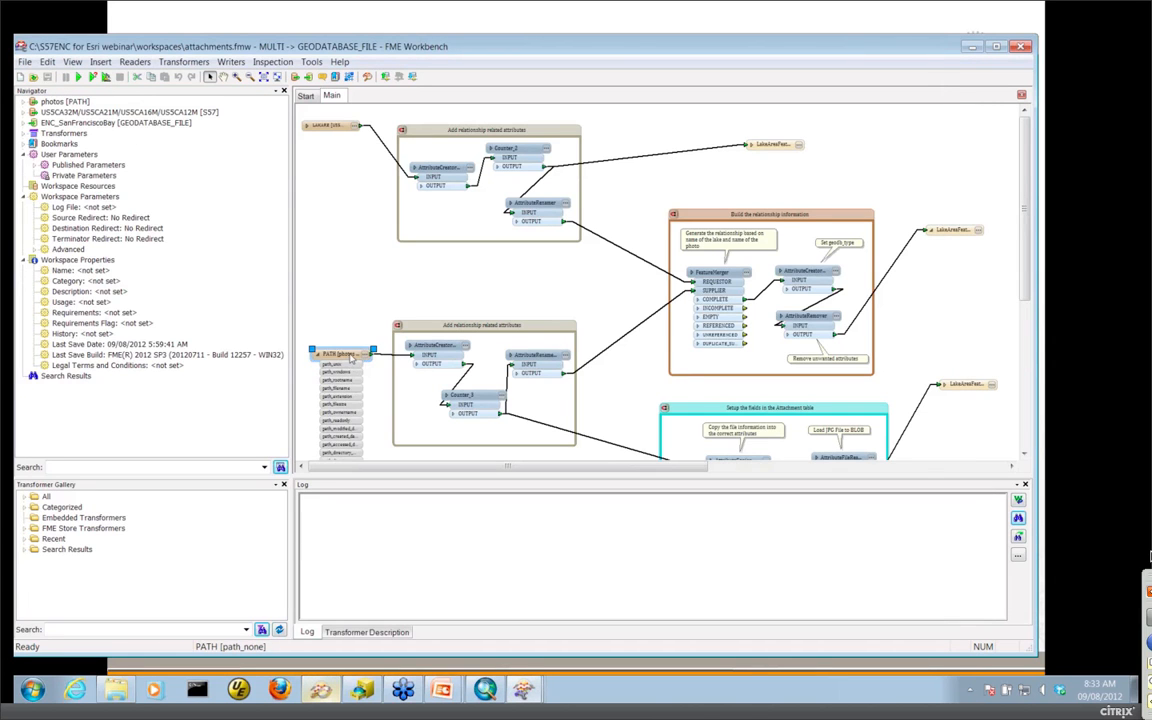
# - Review the parameters of the AttributeCreator and Counter_2 in the lake branch's Add relationship related attributes bookmark, cancelling both dialogs
pyautogui.click(349, 352)
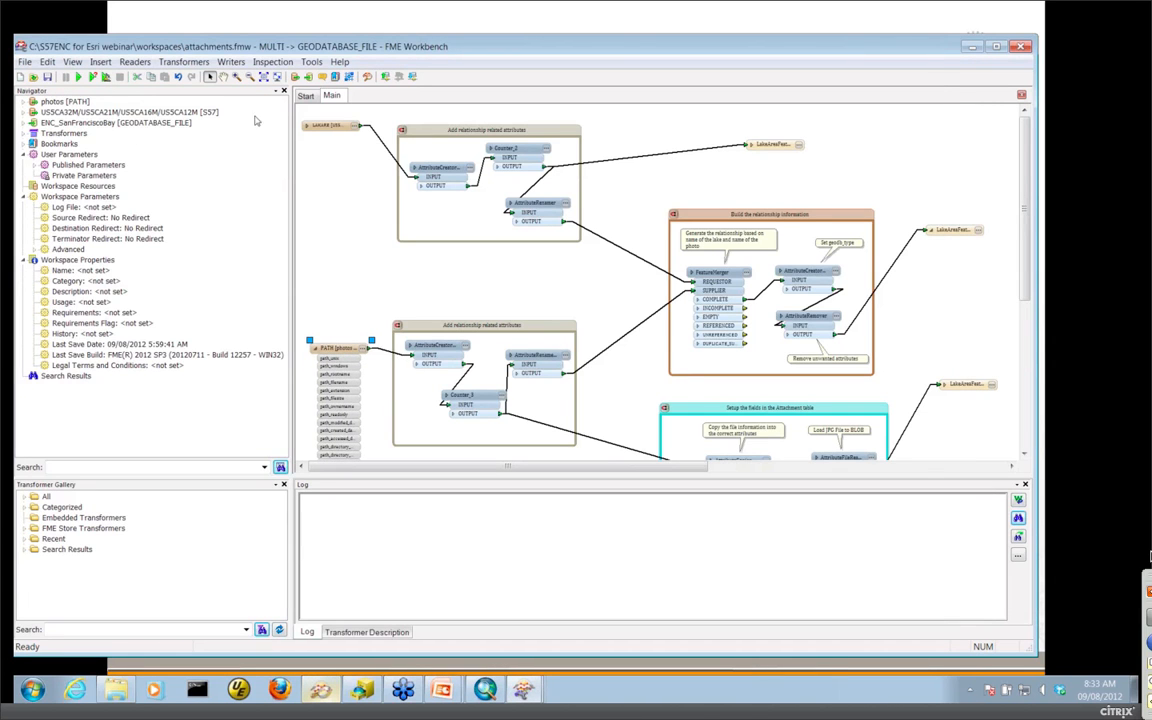
pyautogui.click(236, 77)
pyautogui.moveTo(345, 100); pyautogui.dragTo(604, 268)
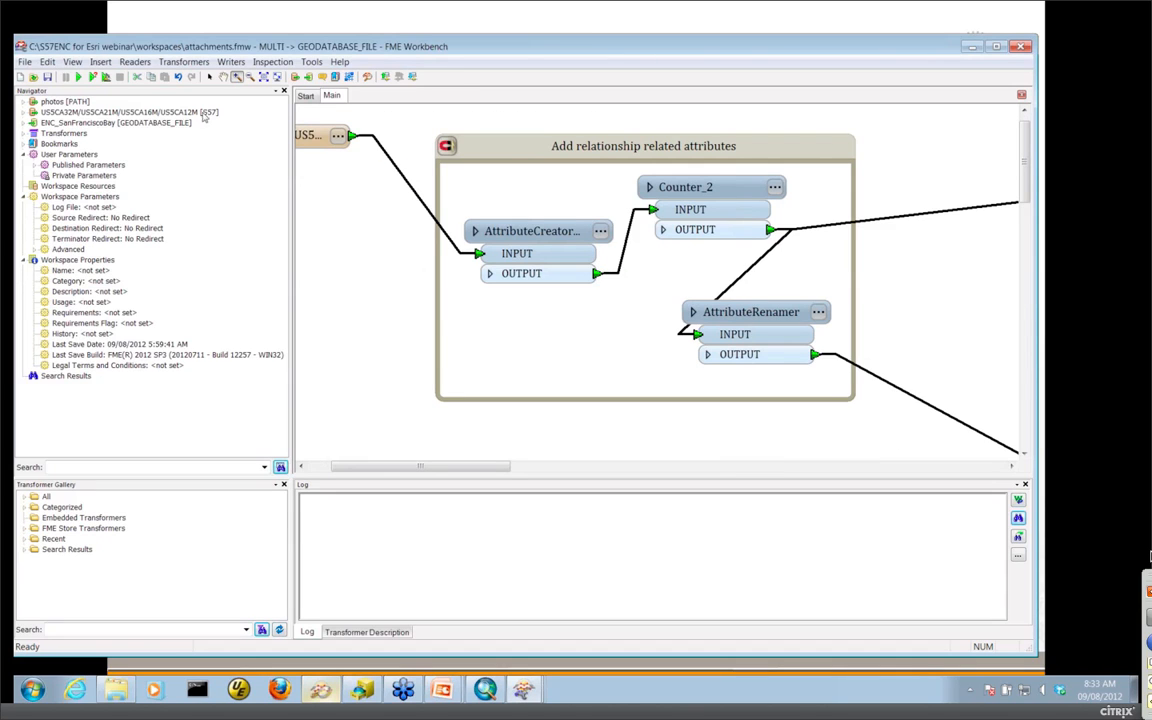
pyautogui.click(210, 77)
pyautogui.click(598, 231)
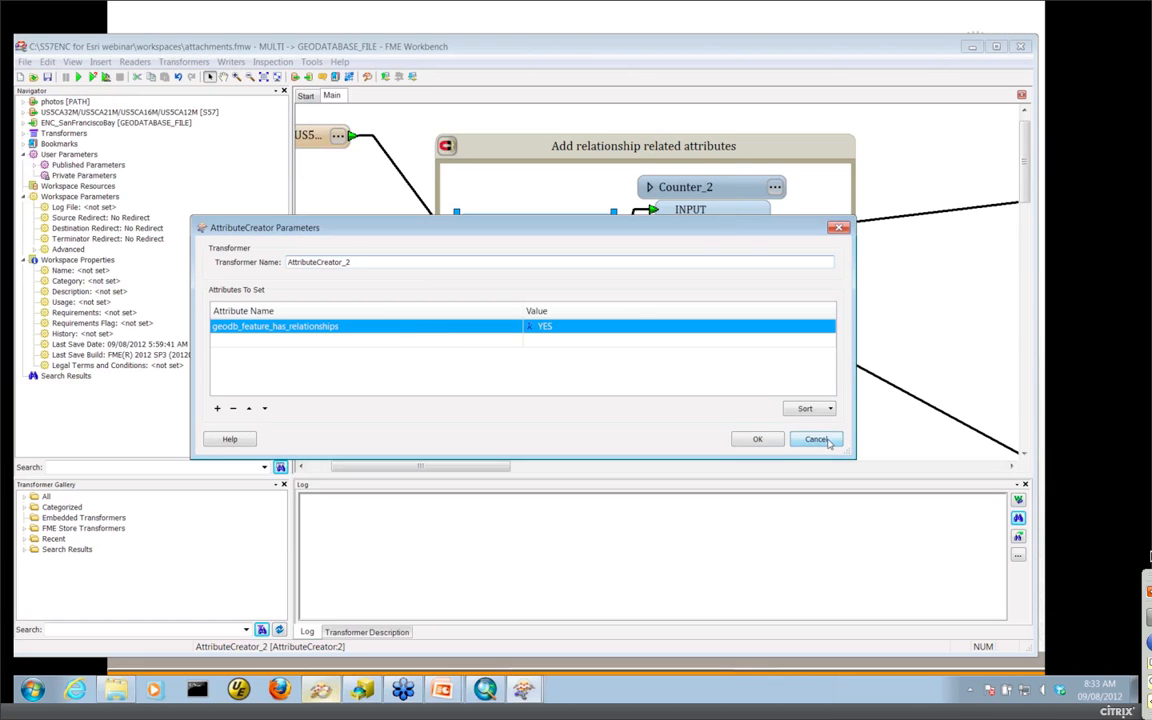
pyautogui.click(816, 439)
pyautogui.click(775, 187)
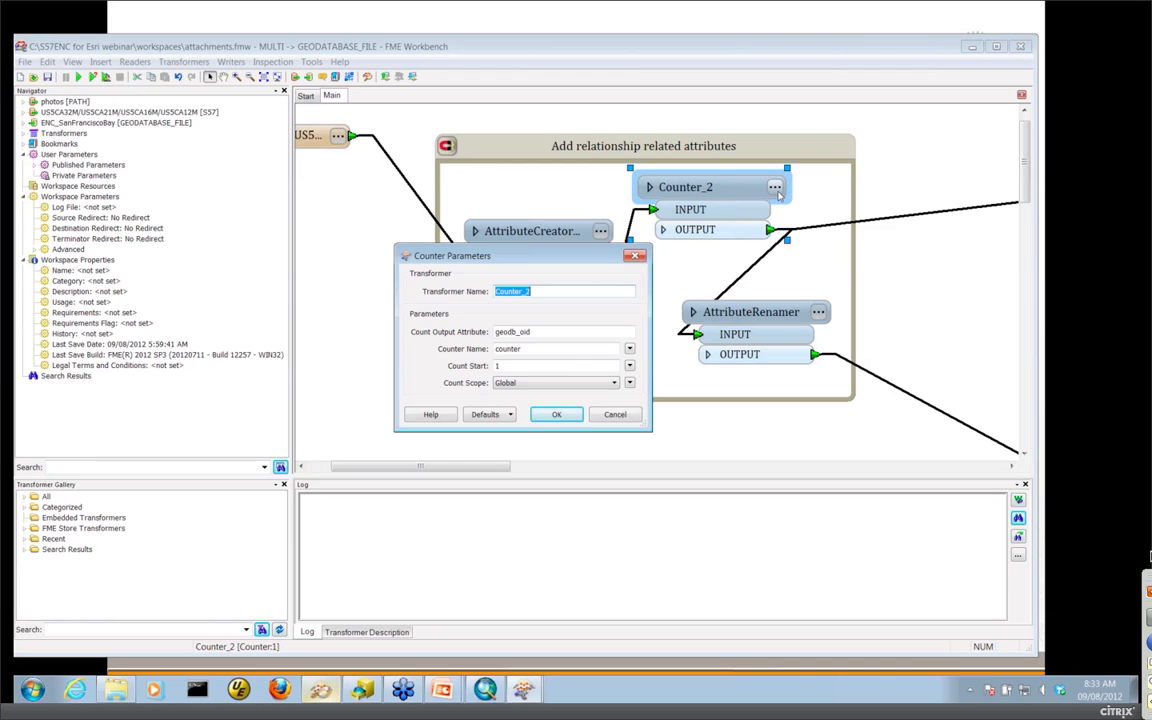
pyautogui.click(614, 414)
# - Trace Counter_2's output to the LakeAreaFeature writer feature type, and open the parameters of the lake branch's AttributeRenamer
pyautogui.moveTo(481, 467); pyautogui.dragTo(564, 467)
pyautogui.click(953, 181)
pyautogui.hscroll(-3, 620, 373)
pyautogui.click(545, 312)
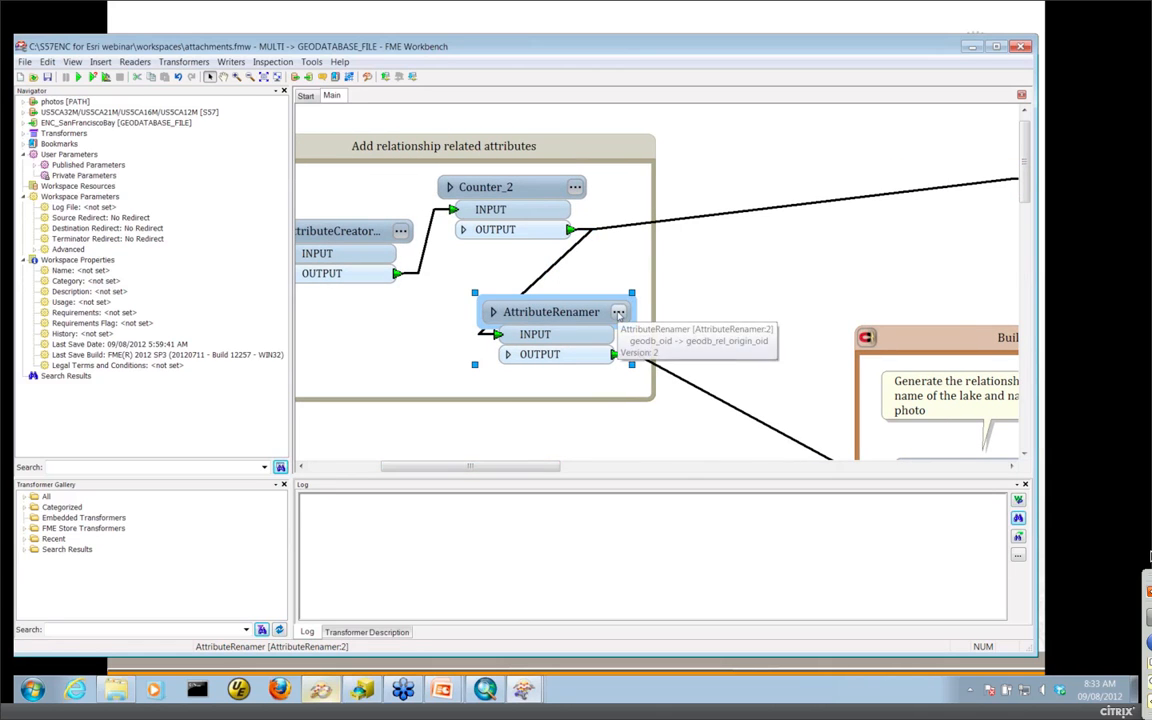
pyautogui.click(619, 314)
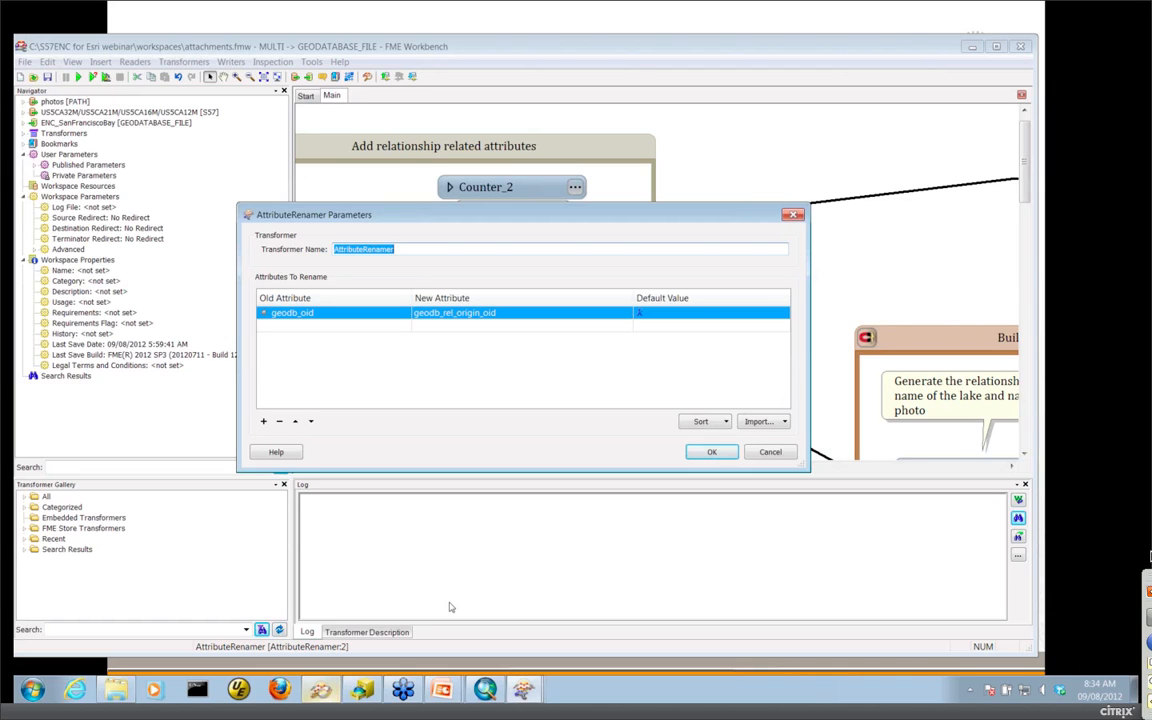
# - Switch to ArcCatalog, examine the LakeAreaFeature__ATTACHREL relationship class properties, and return to FME Workbench to close the AttributeRenamer parameters
pyautogui.click(365, 690)
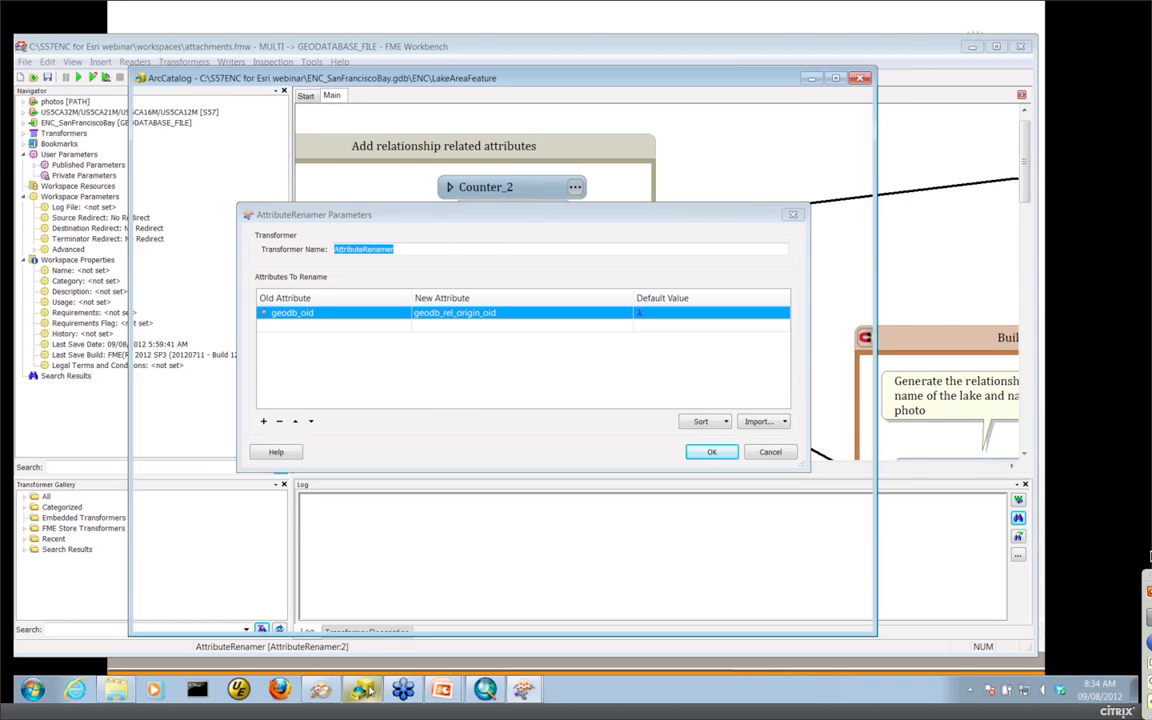
pyautogui.moveTo(375, 373); pyautogui.dragTo(301, 462)
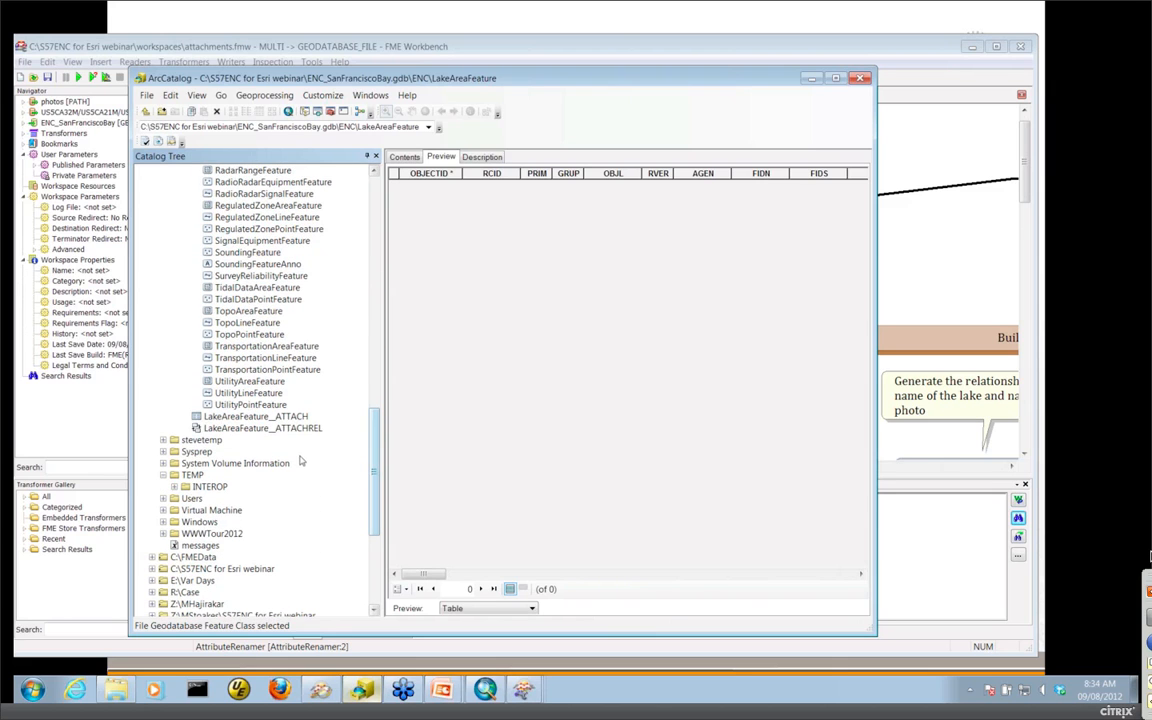
pyautogui.click(270, 428)
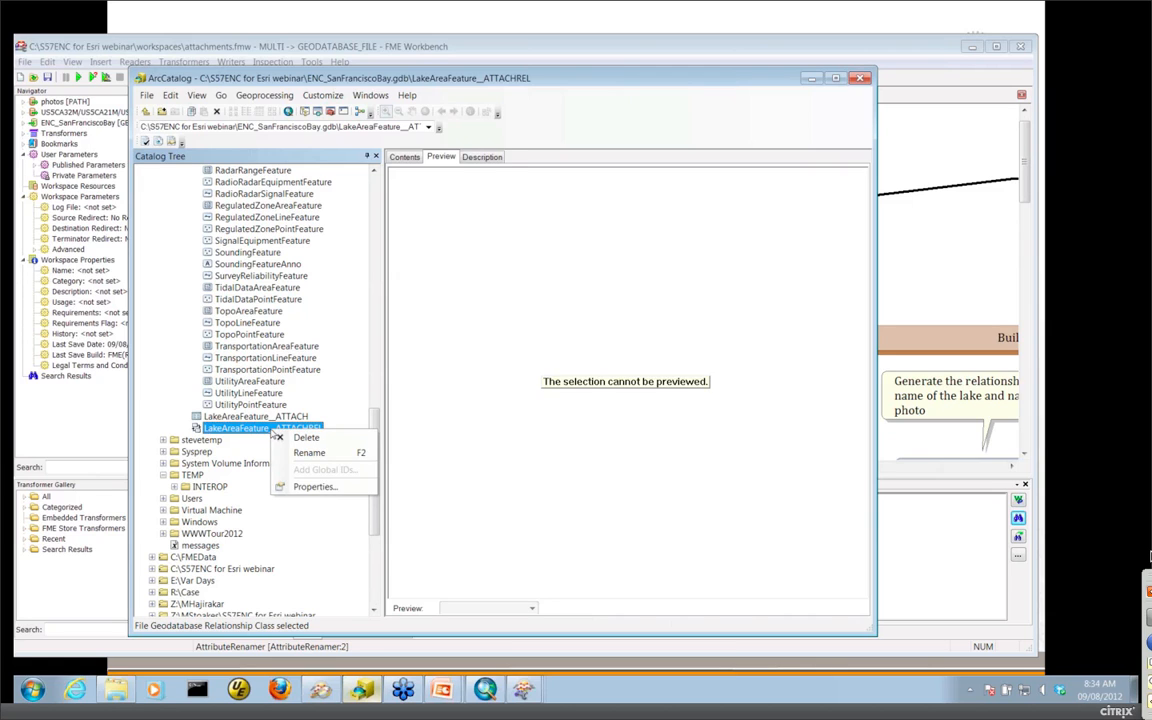
pyautogui.click(282, 486)
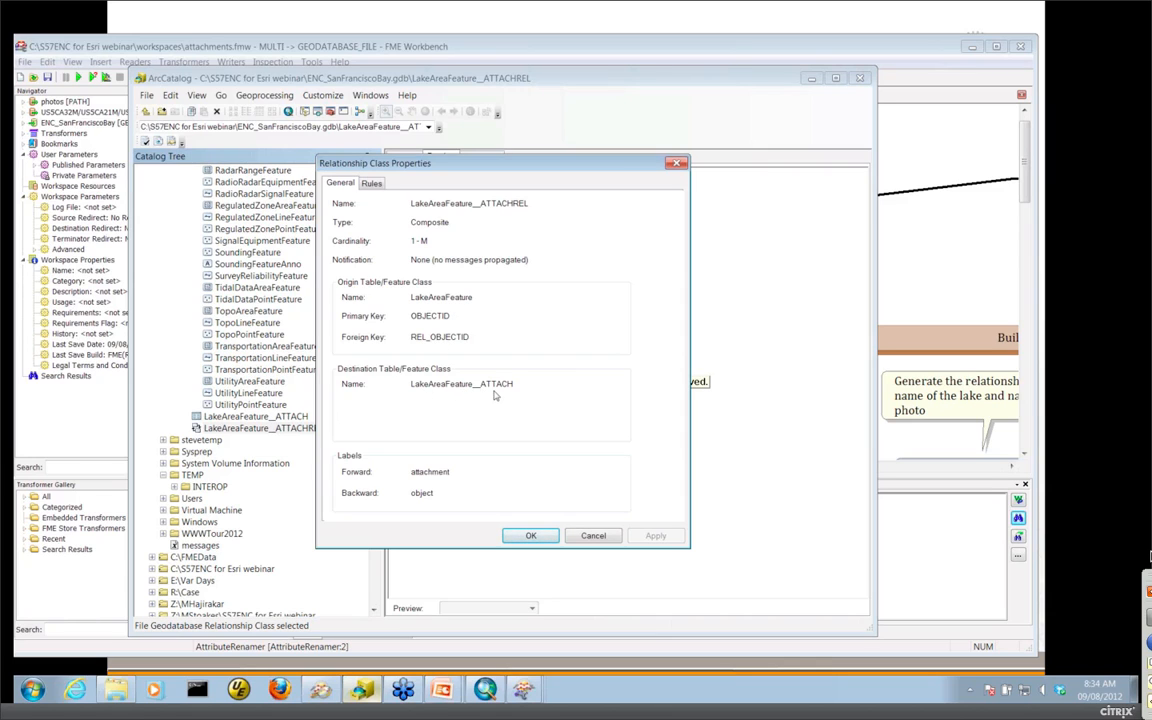
pyautogui.click(531, 535)
pyautogui.click(724, 66)
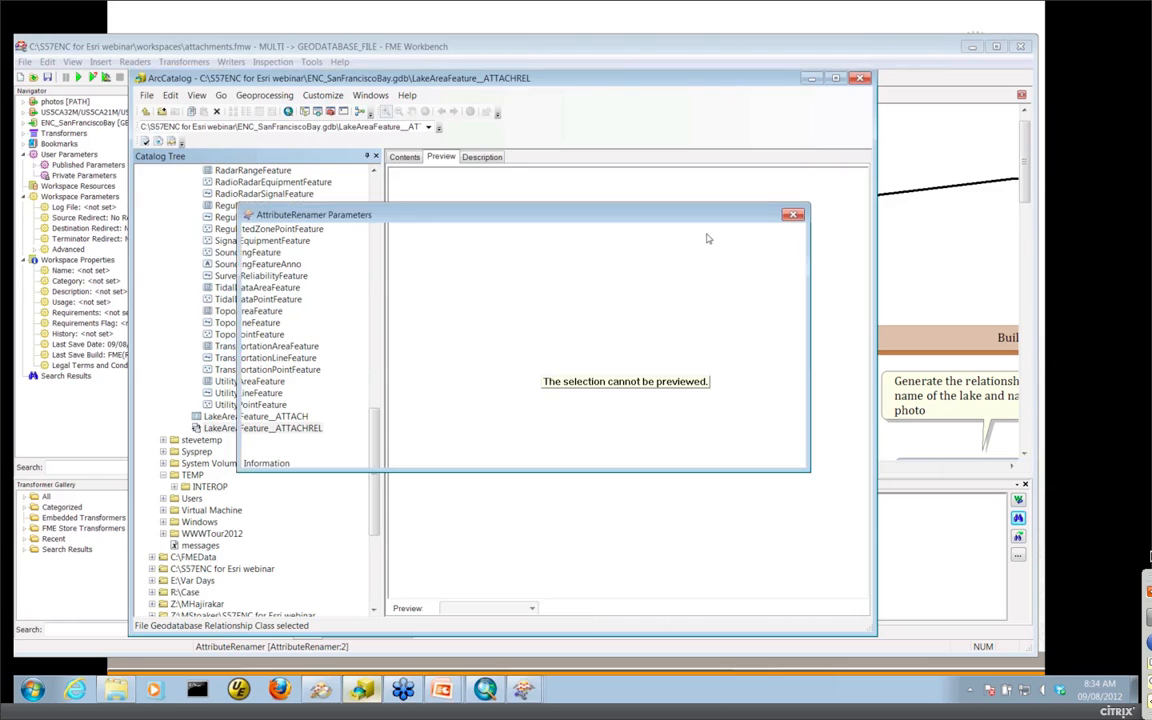
pyautogui.click(724, 452)
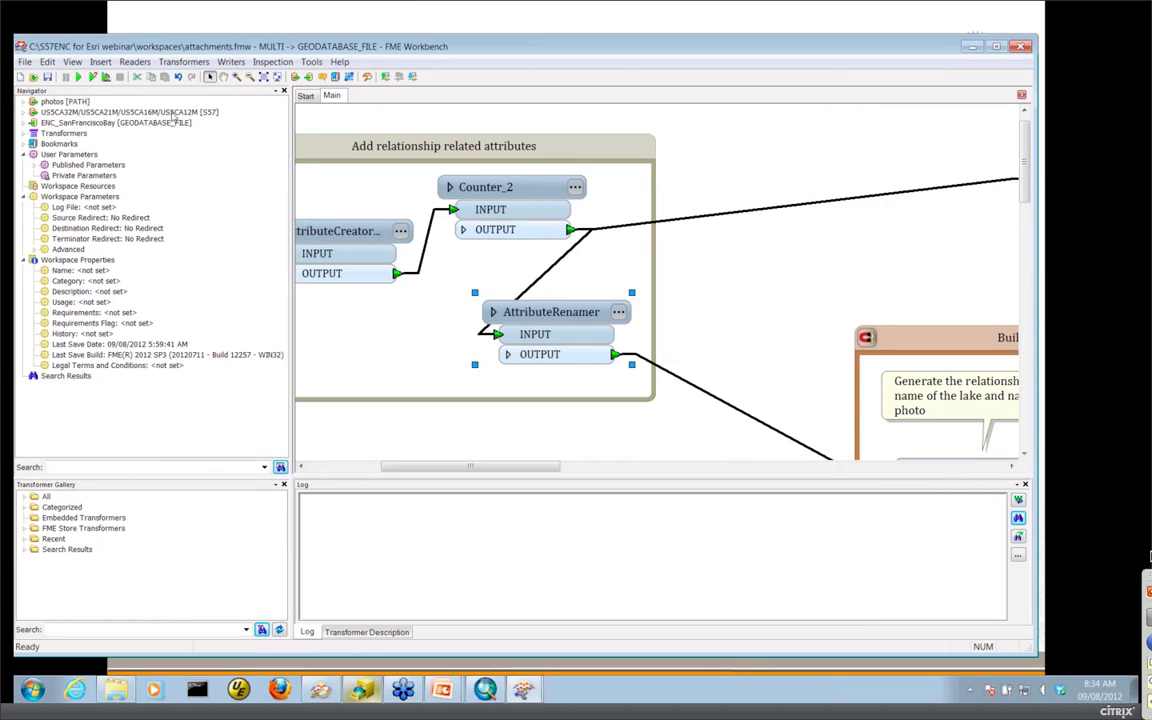
# - Review the parameters of the AttributeRenamer in the photo branch's Add relationship related attributes bookmark and close them unchanged
pyautogui.click(277, 77)
pyautogui.click(236, 77)
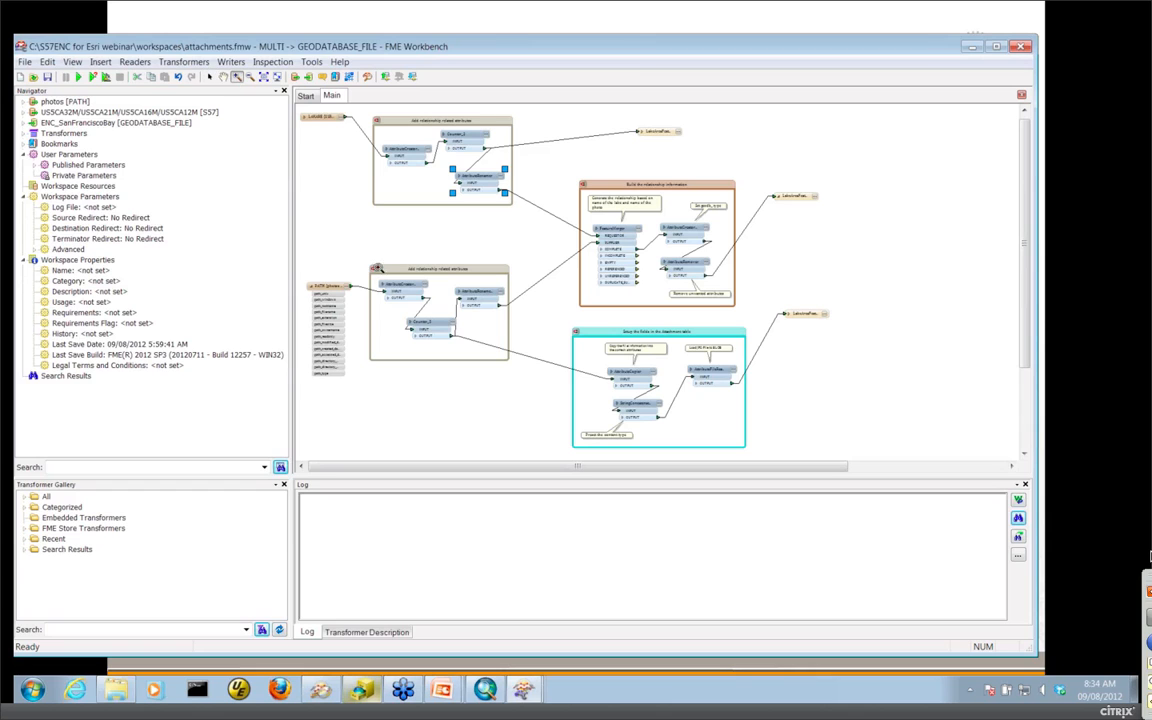
pyautogui.moveTo(330, 245); pyautogui.dragTo(505, 346)
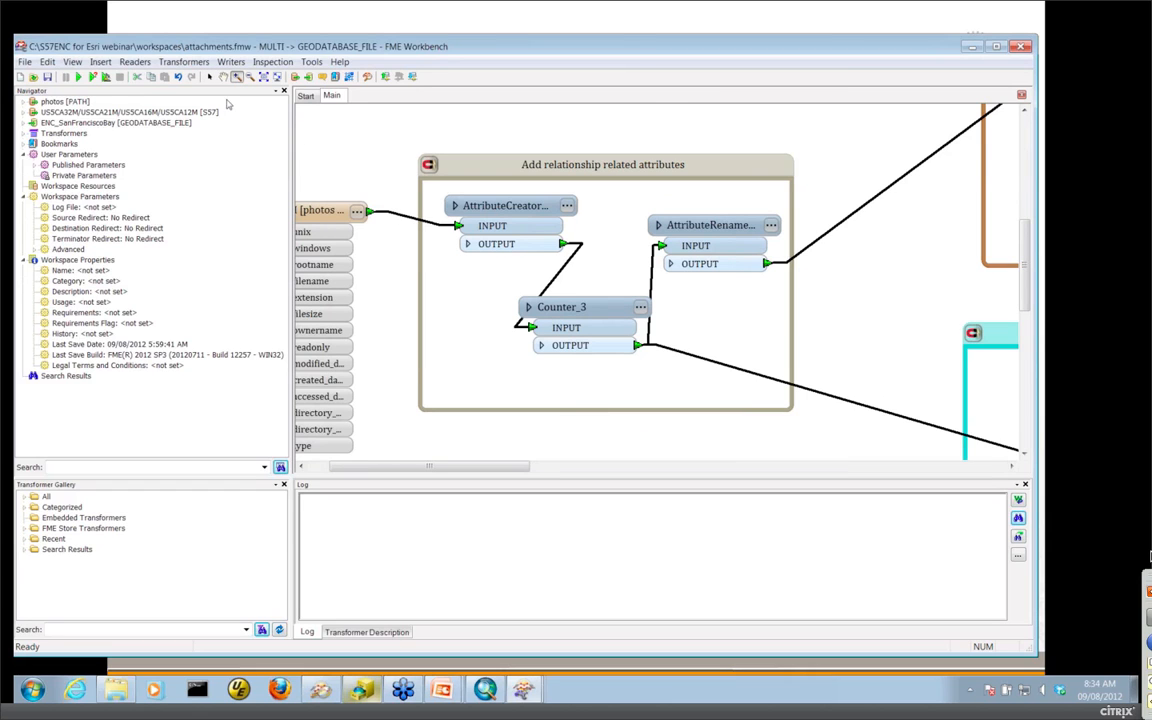
pyautogui.doubleClick(706, 222)
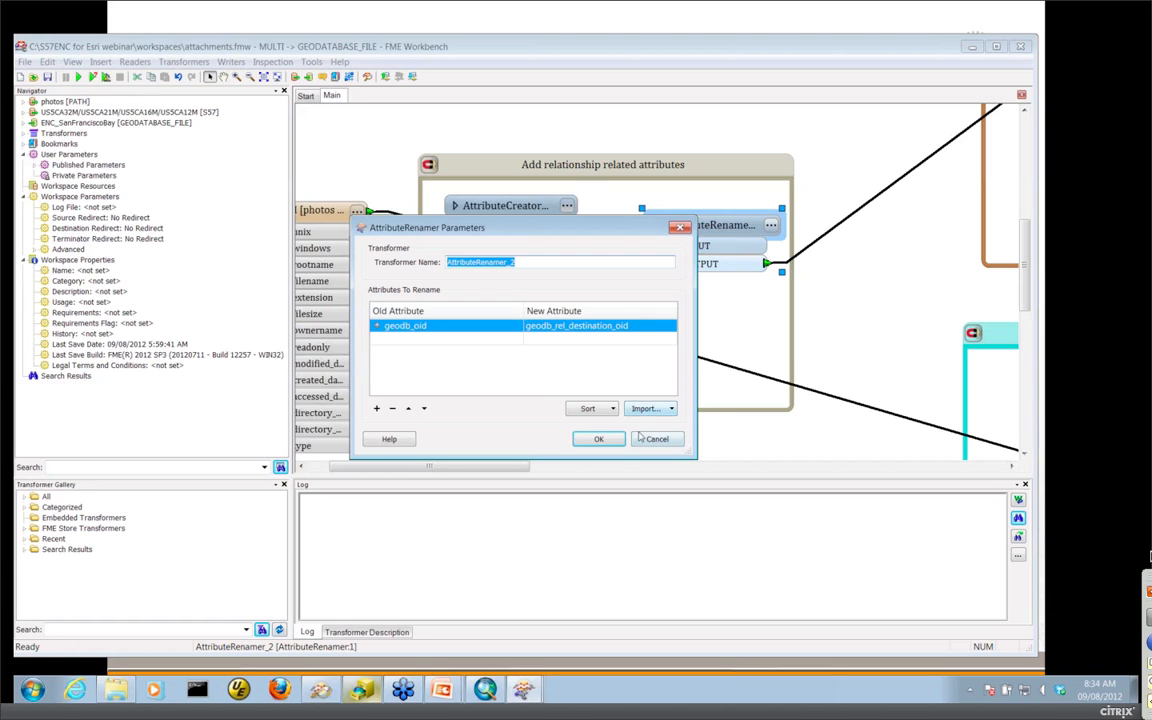
pyautogui.press('Return')
# - Review which attributes the AttributeCopier copies in the Setup the fields in the Attachment table bookmark, and close its parameters
pyautogui.moveTo(508, 468); pyautogui.dragTo(689, 507)
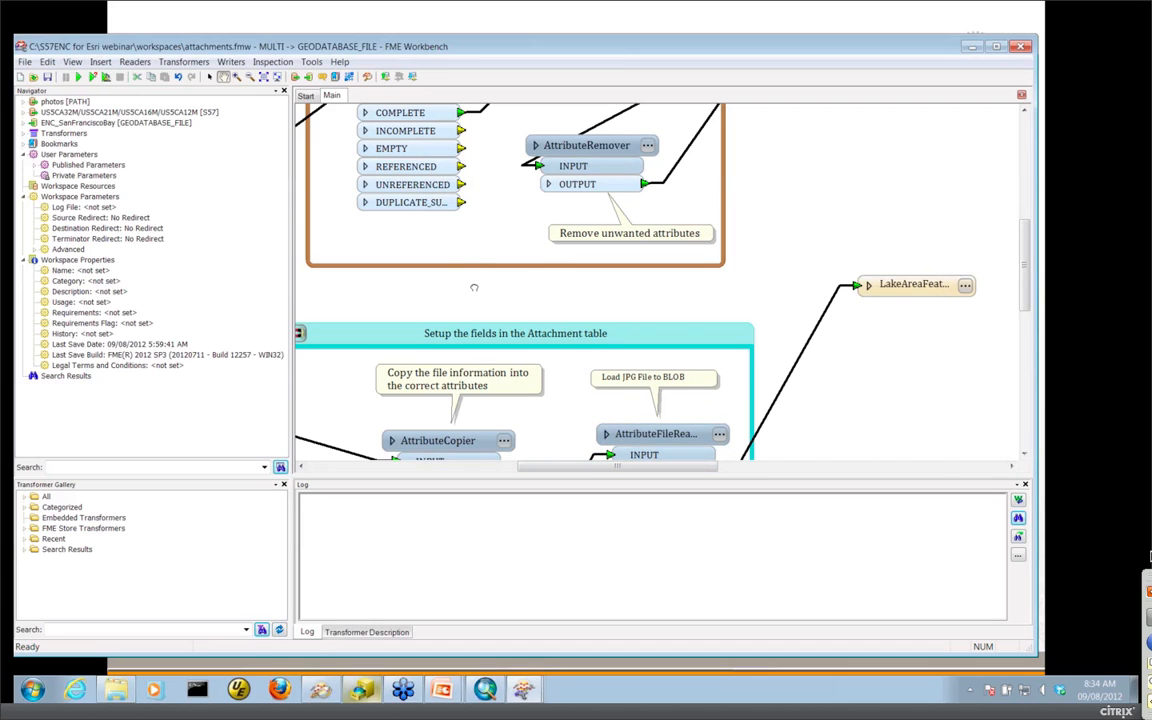
pyautogui.scroll(-3, 468, 266)
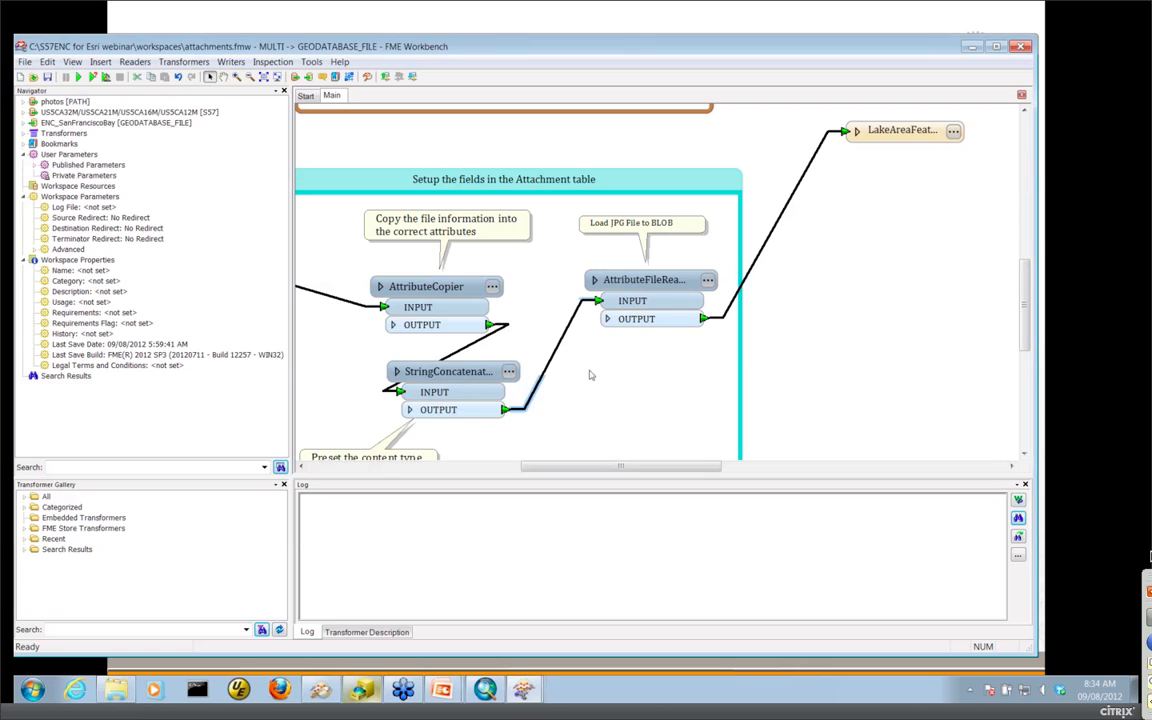
pyautogui.doubleClick(452, 286)
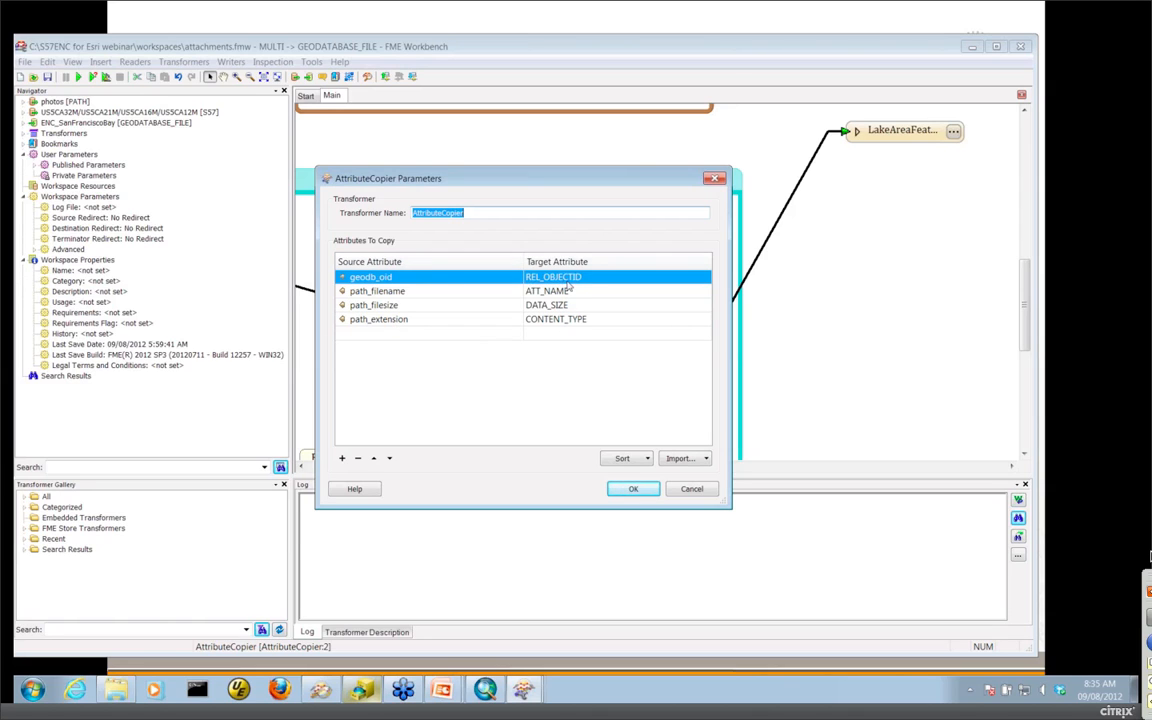
pyautogui.click(633, 488)
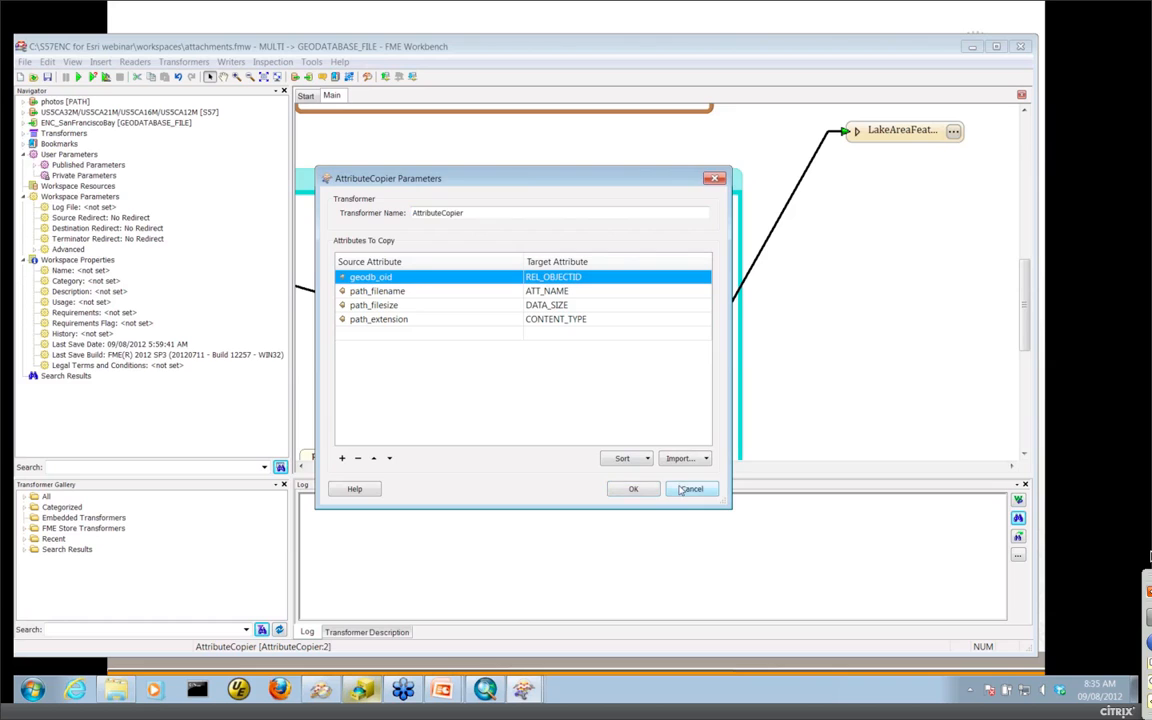
# - Review the AttributeFileReader's destination attribute and source filename, cancel its parameters, and trace its output to the LakeAreaFeature__ATTACH writer feature type
pyautogui.click(673, 286)
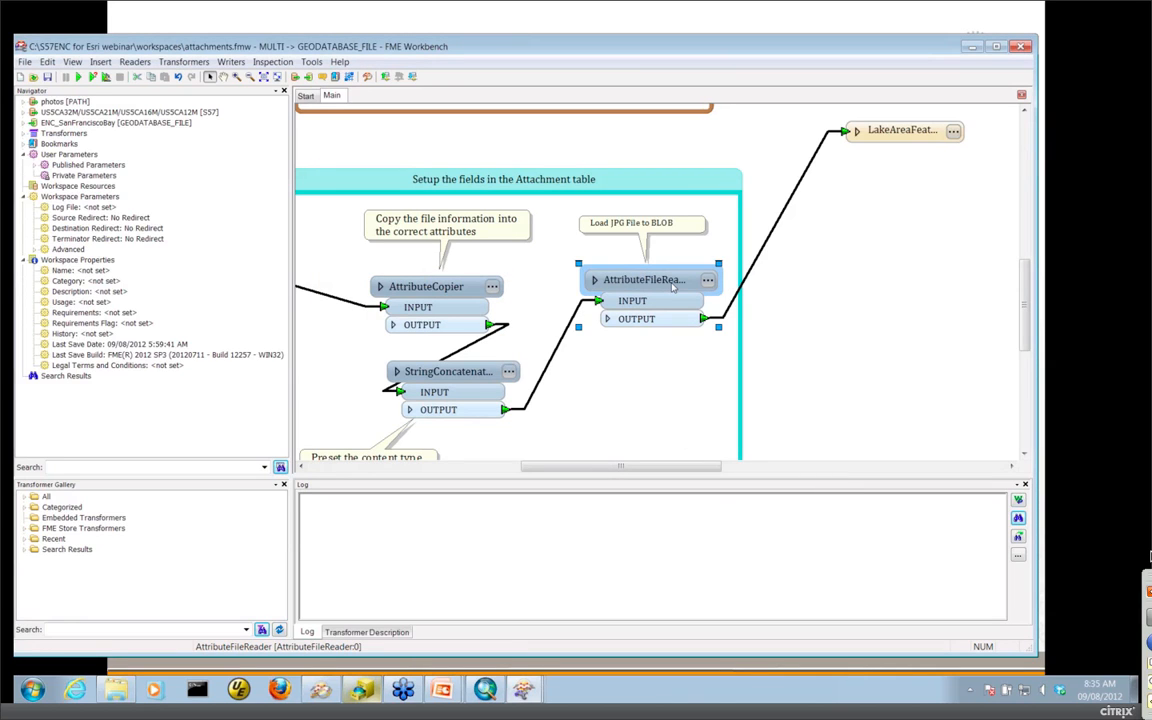
pyautogui.click(708, 283)
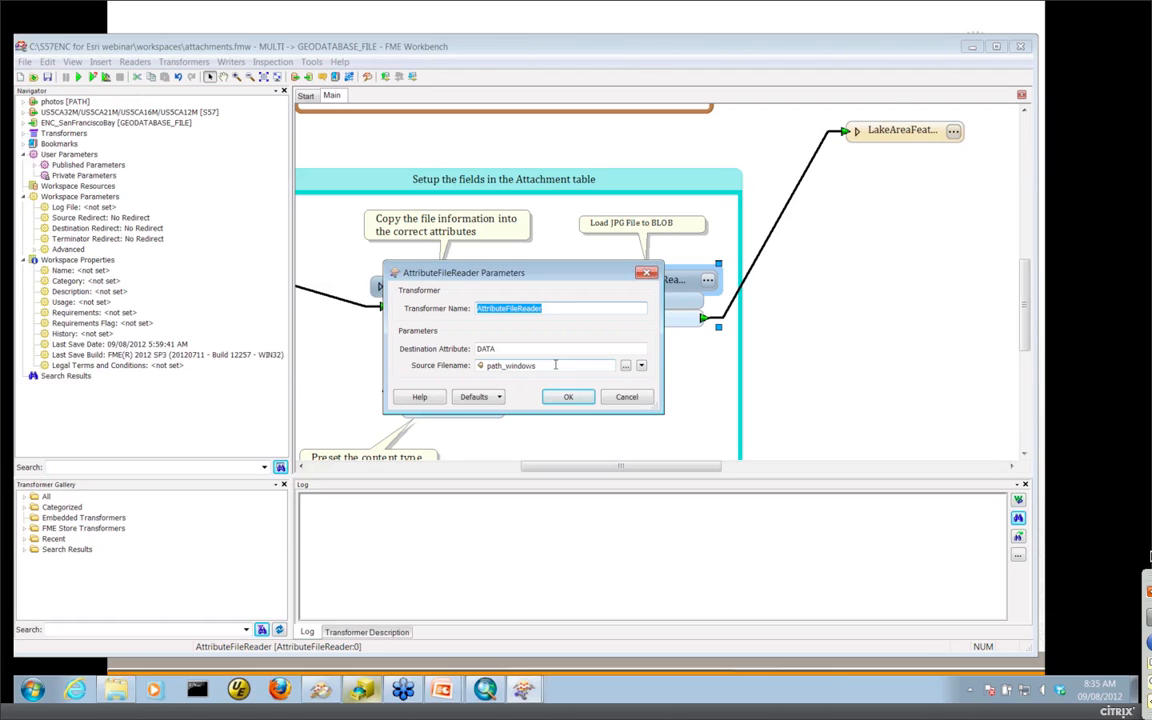
pyautogui.press('Tab')
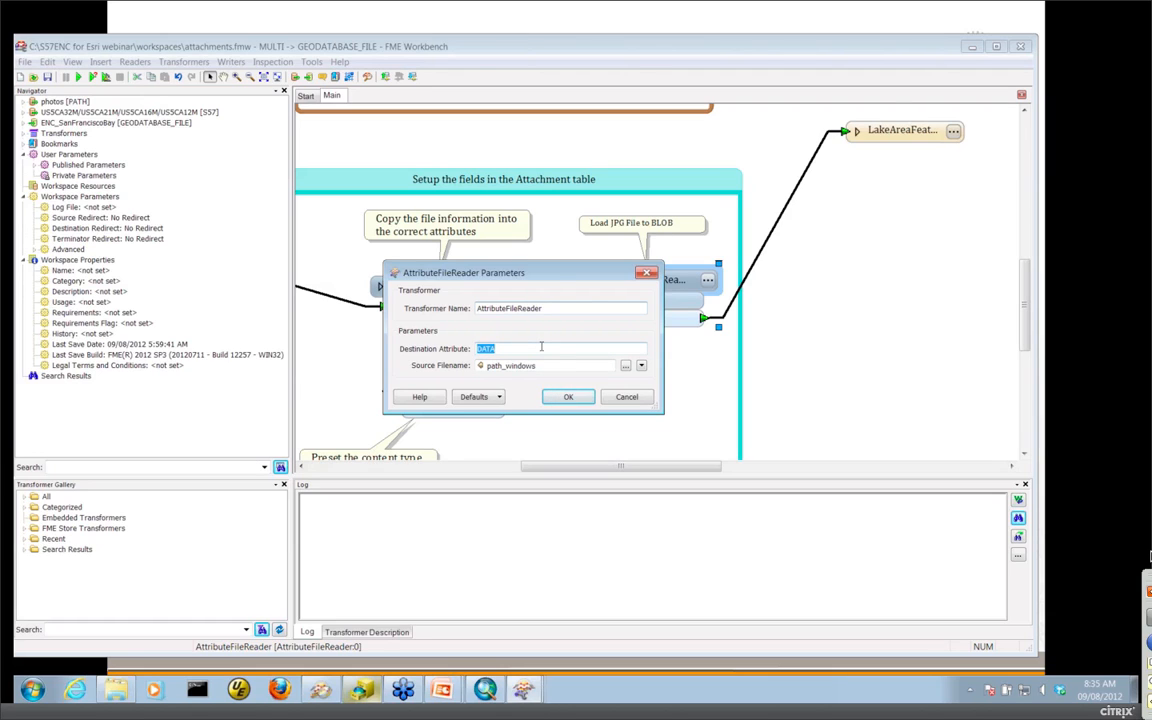
pyautogui.click(627, 397)
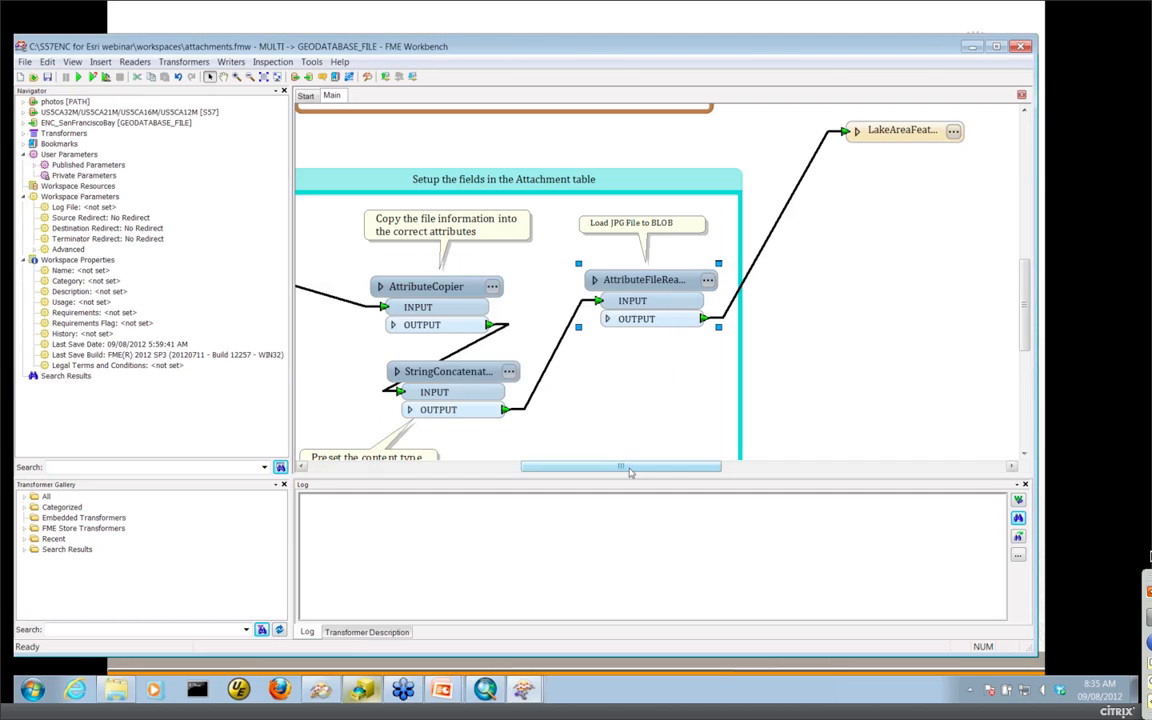
pyautogui.moveTo(630, 472); pyautogui.dragTo(685, 470)
pyautogui.click(607, 185)
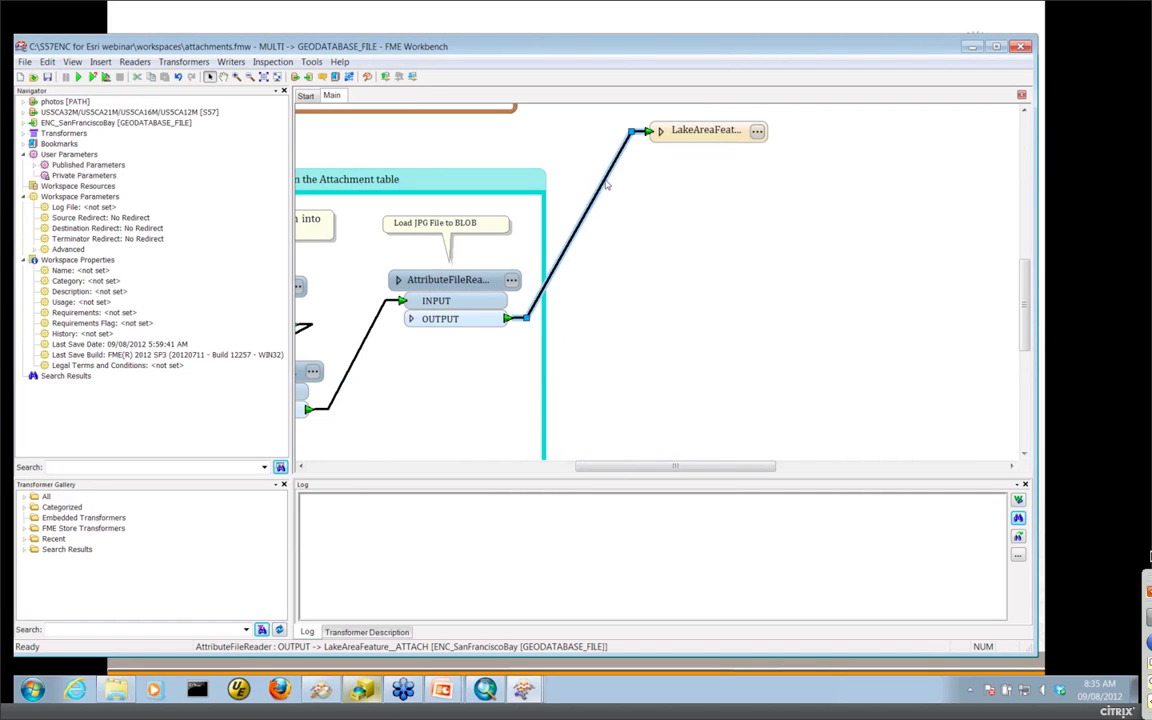
# - Inspect the FeatureMerger's requestor and supplier join attributes in the Build the relationship information bookmark, and cancel its parameters
pyautogui.click(262, 76)
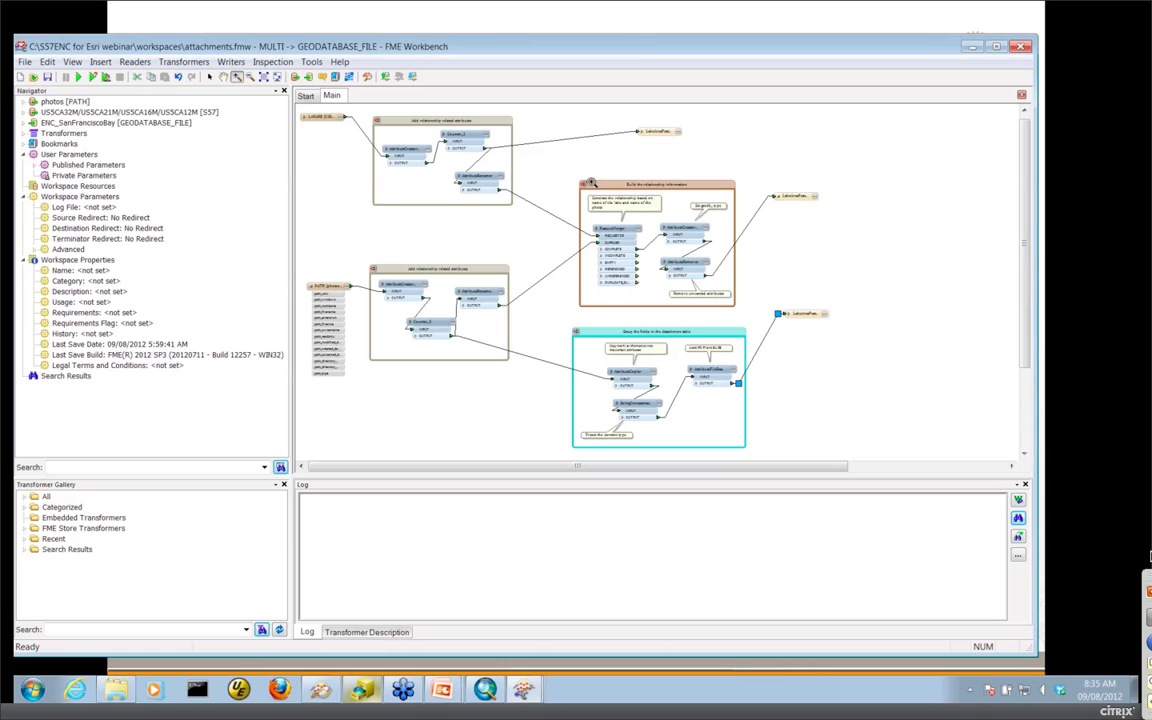
pyautogui.moveTo(572, 172); pyautogui.dragTo(848, 308)
pyautogui.click(209, 80)
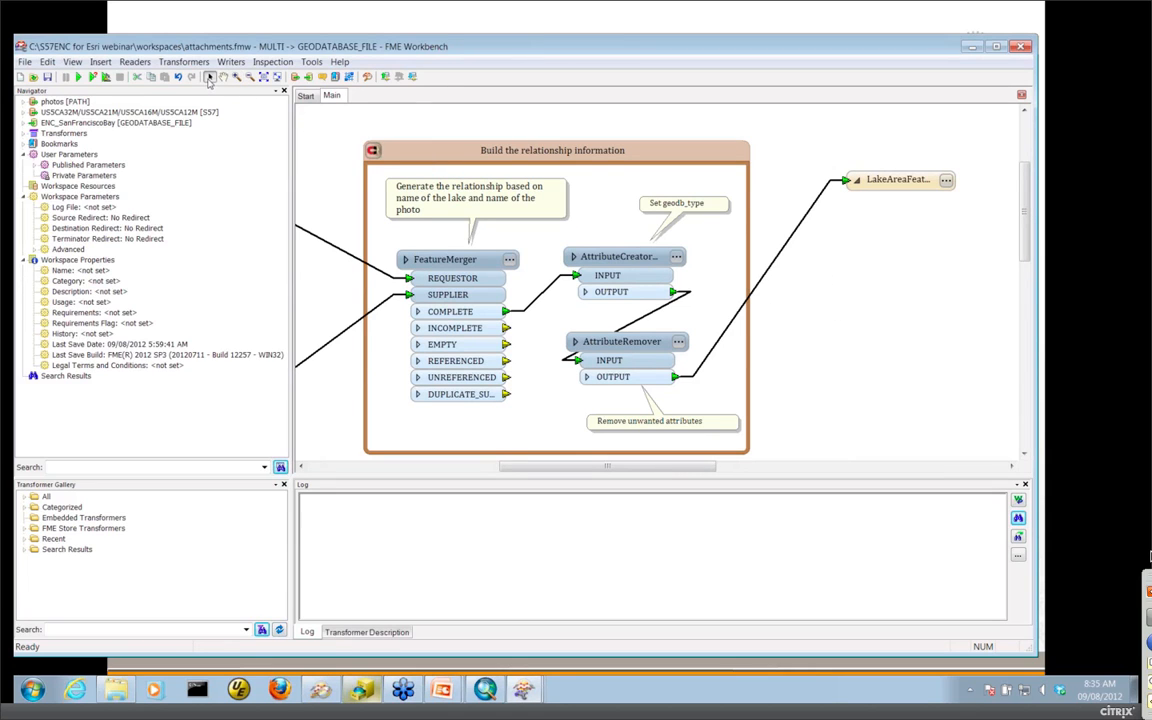
pyautogui.doubleClick(505, 265)
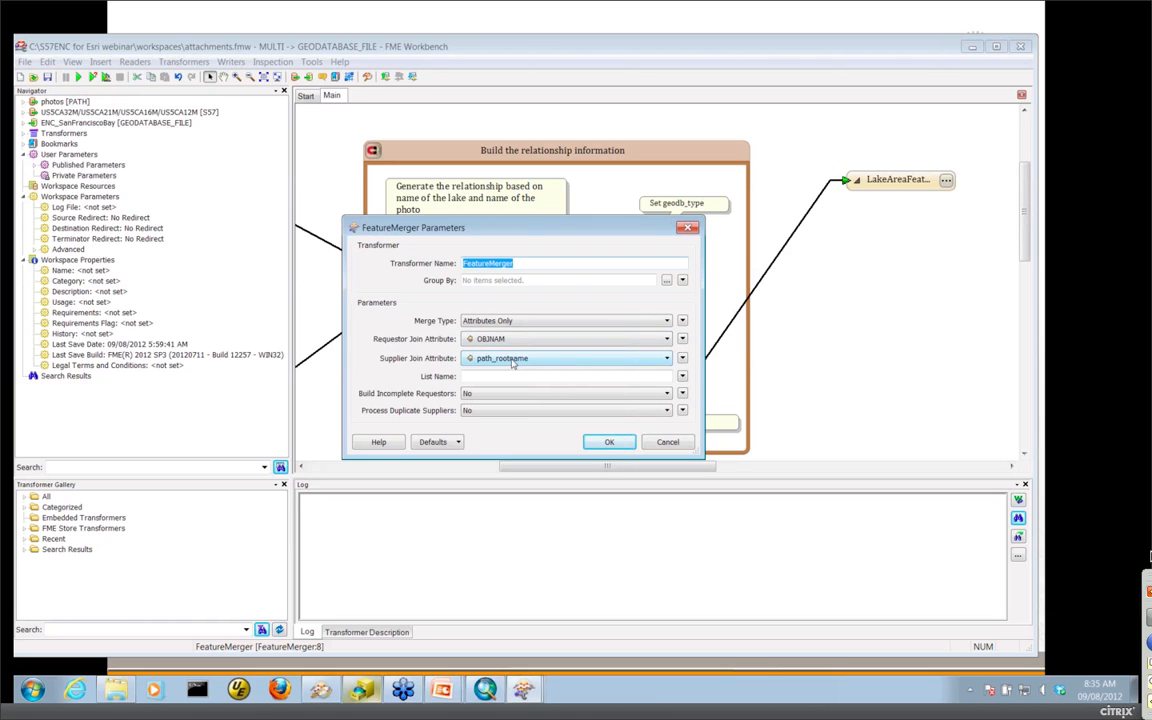
pyautogui.click(663, 443)
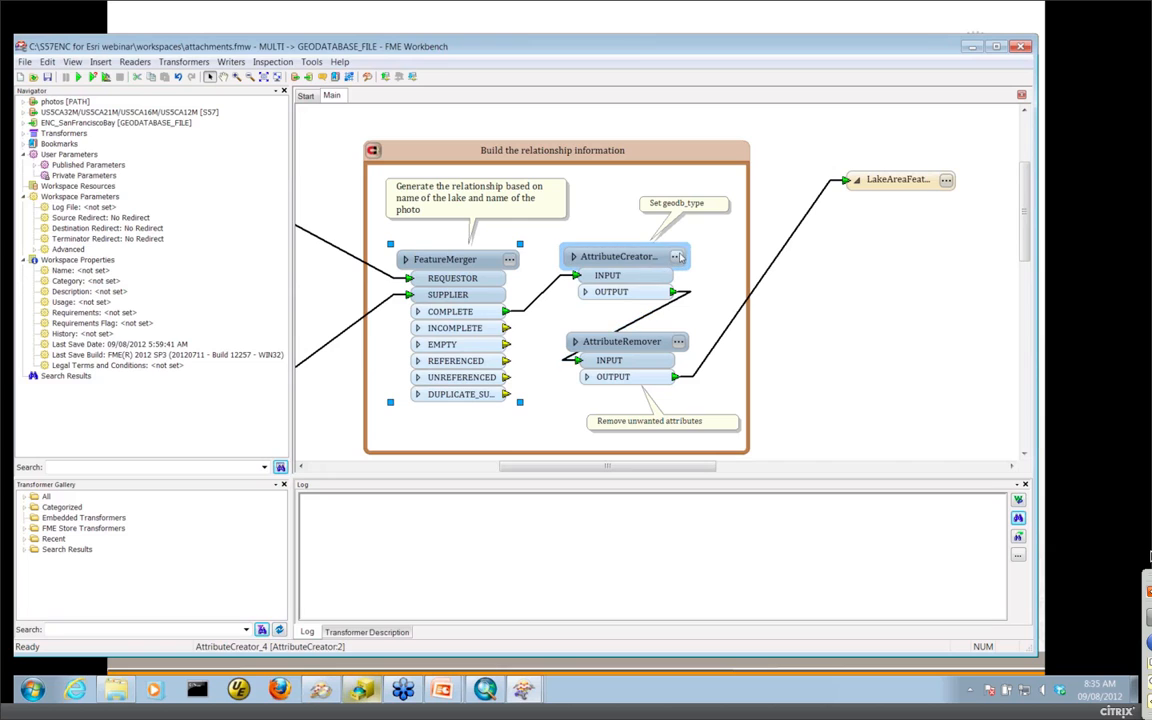
# - Review the parameters of the Set geodb_type AttributeCreator and the properties of the LakeAreaFeature__ATTACHREL writer feature type, cancelling both dialogs
pyautogui.click(678, 257)
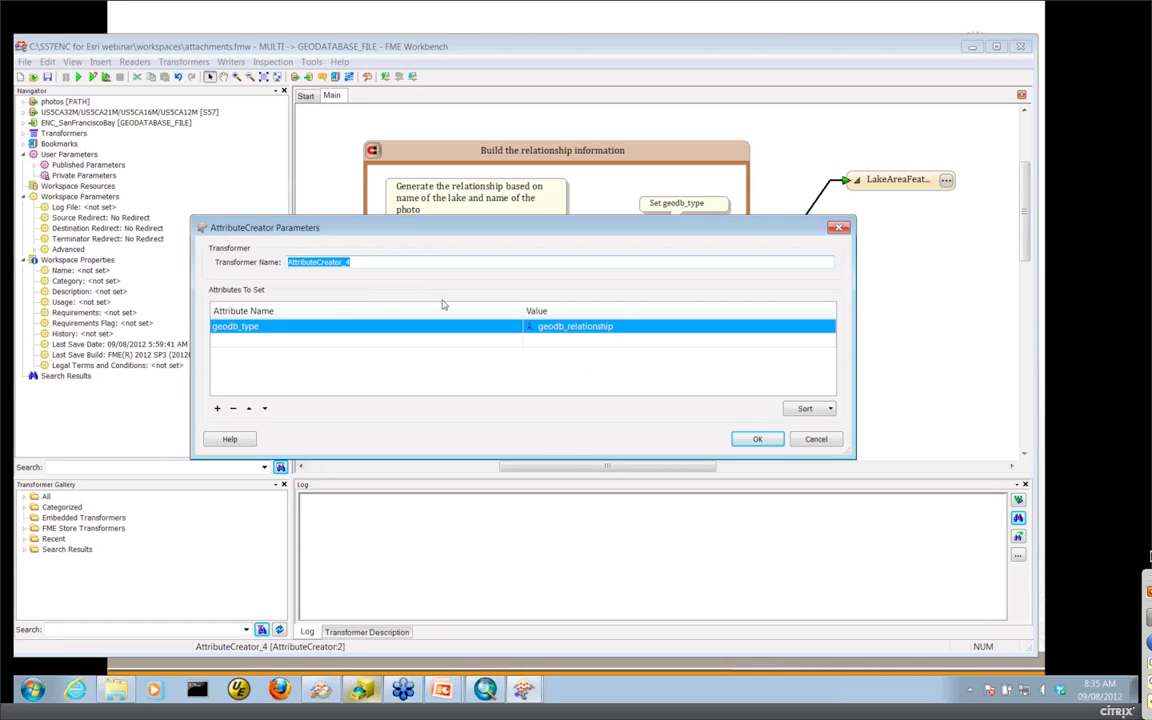
pyautogui.click(816, 439)
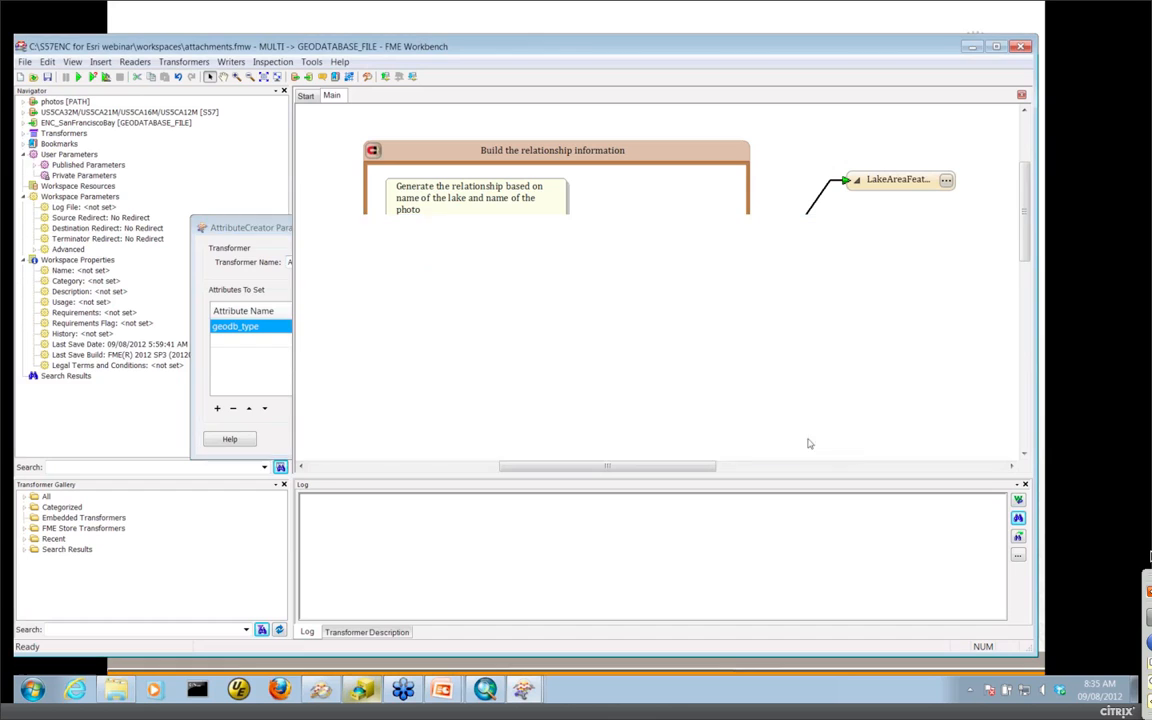
pyautogui.click(947, 181)
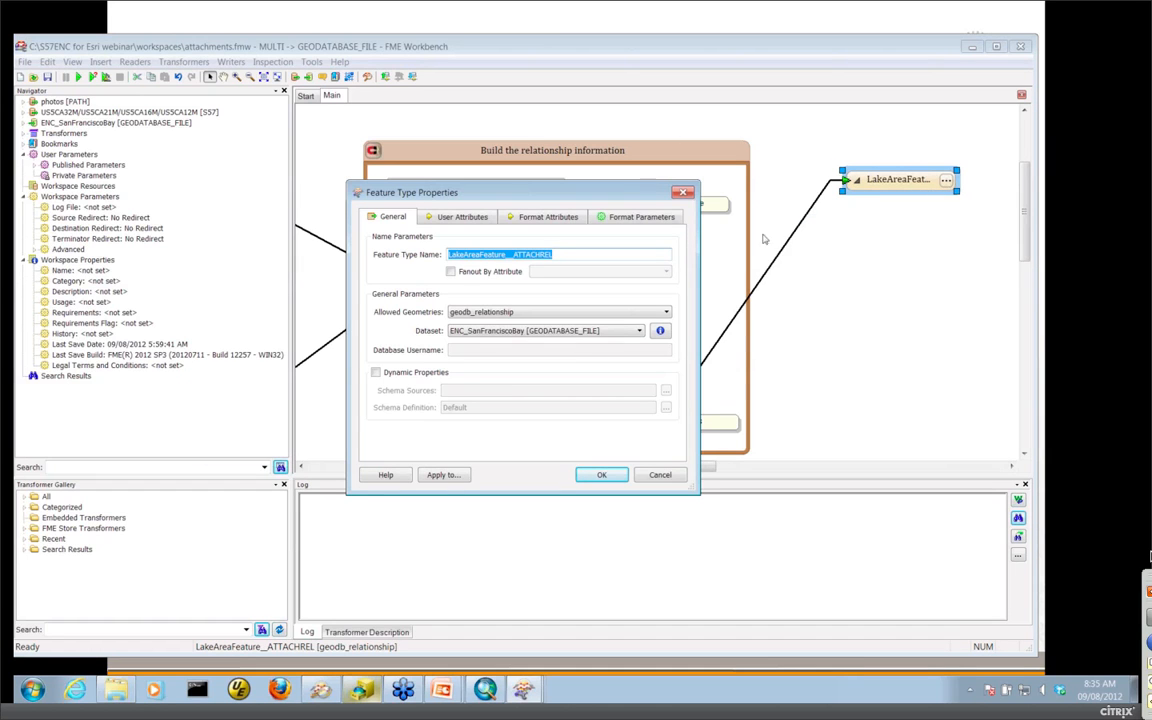
pyautogui.click(652, 476)
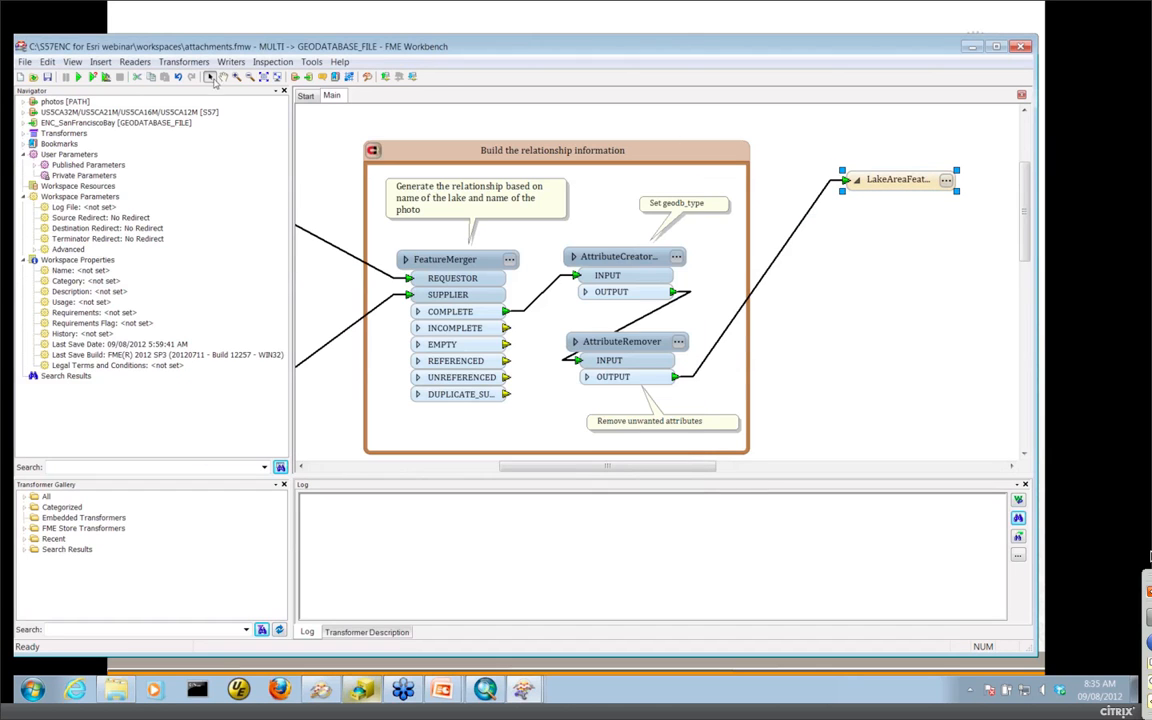
# - Run the whole attachments workspace and dismiss the Unexpected Input notice
pyautogui.click(264, 77)
pyautogui.click(78, 77)
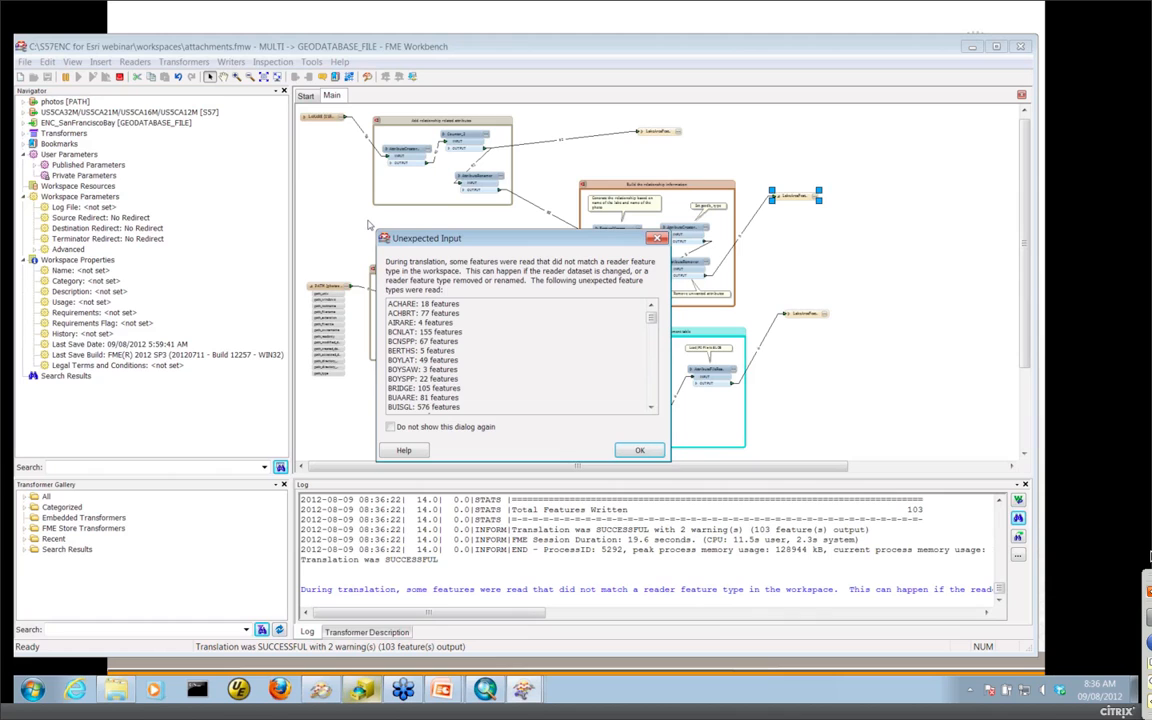
pyautogui.click(639, 450)
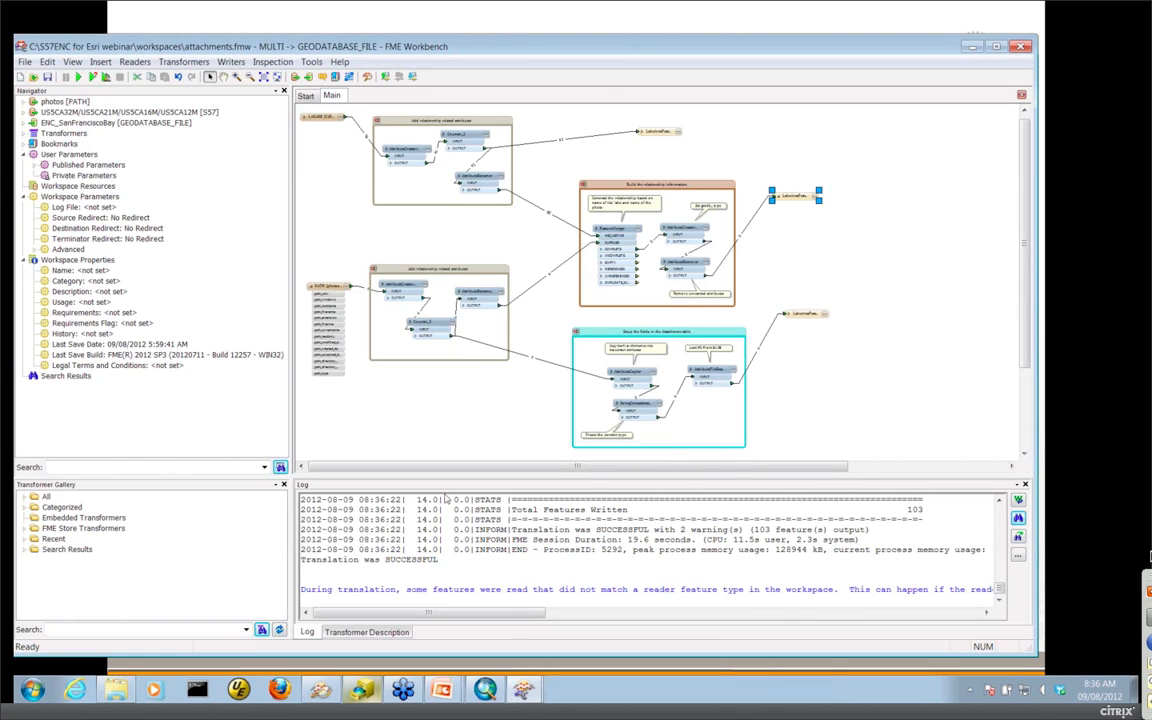
# - Switch to ArcCatalog and preview the LakeAreaFeature__ATTACH table in the ENC_SanFranciscoBay geodatabase
pyautogui.click(363, 690)
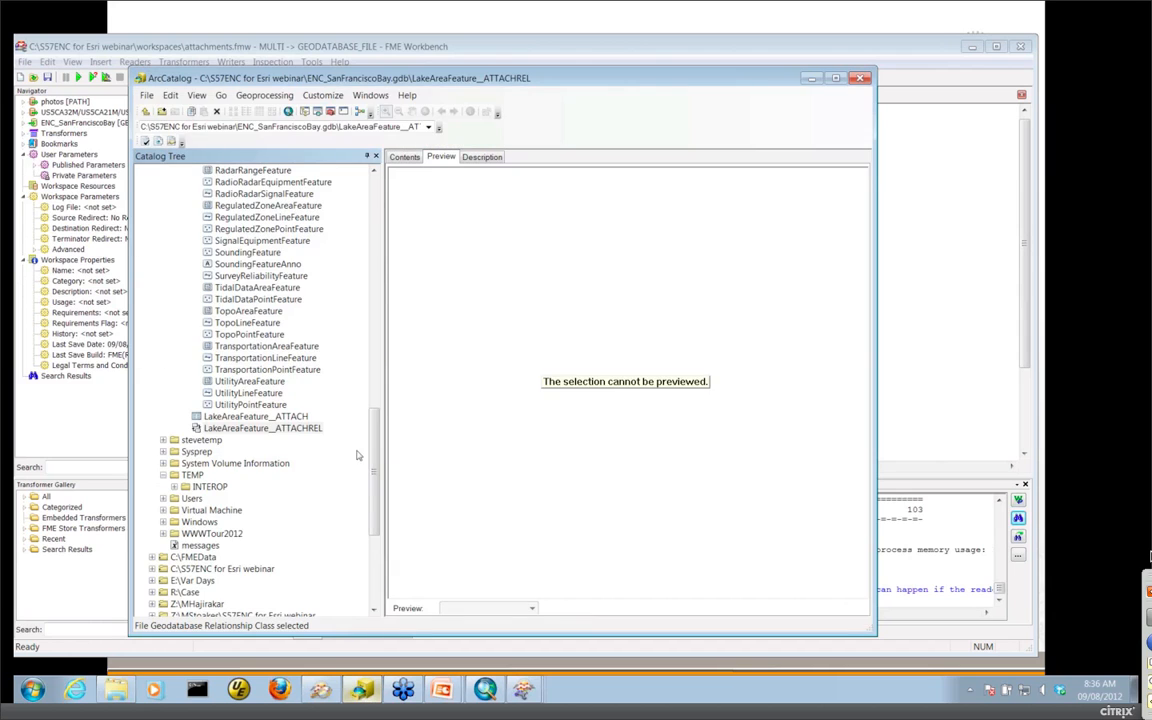
pyautogui.scroll(1, 375, 457)
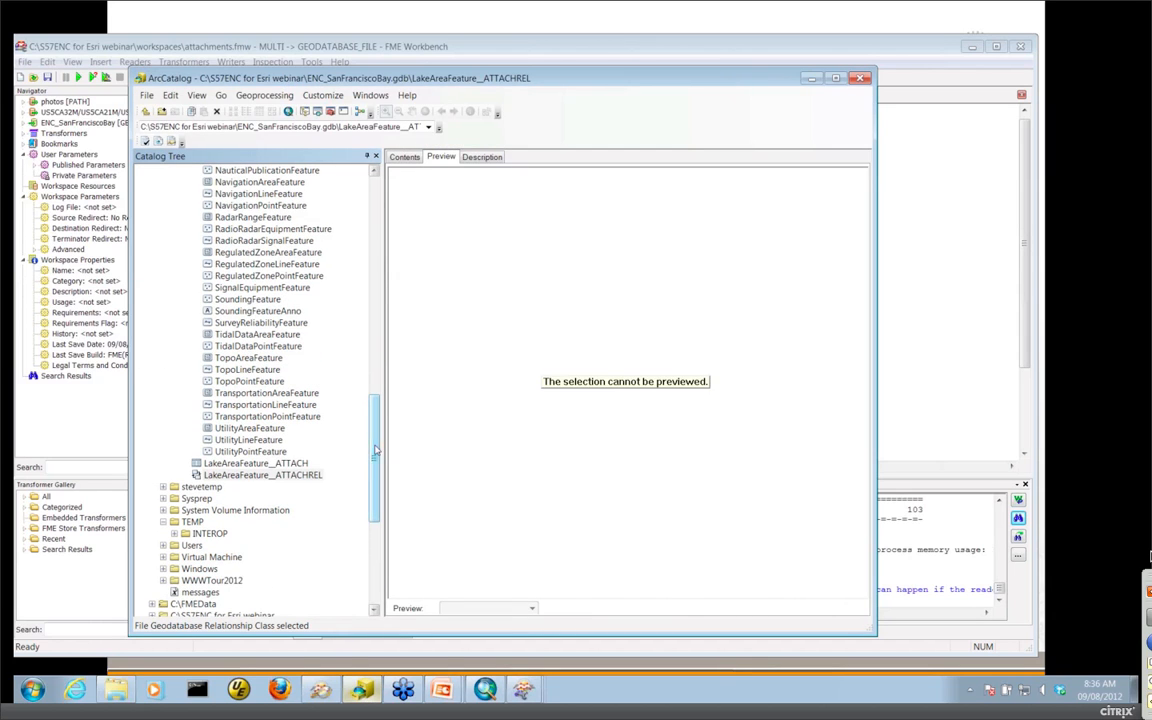
pyautogui.click(293, 464)
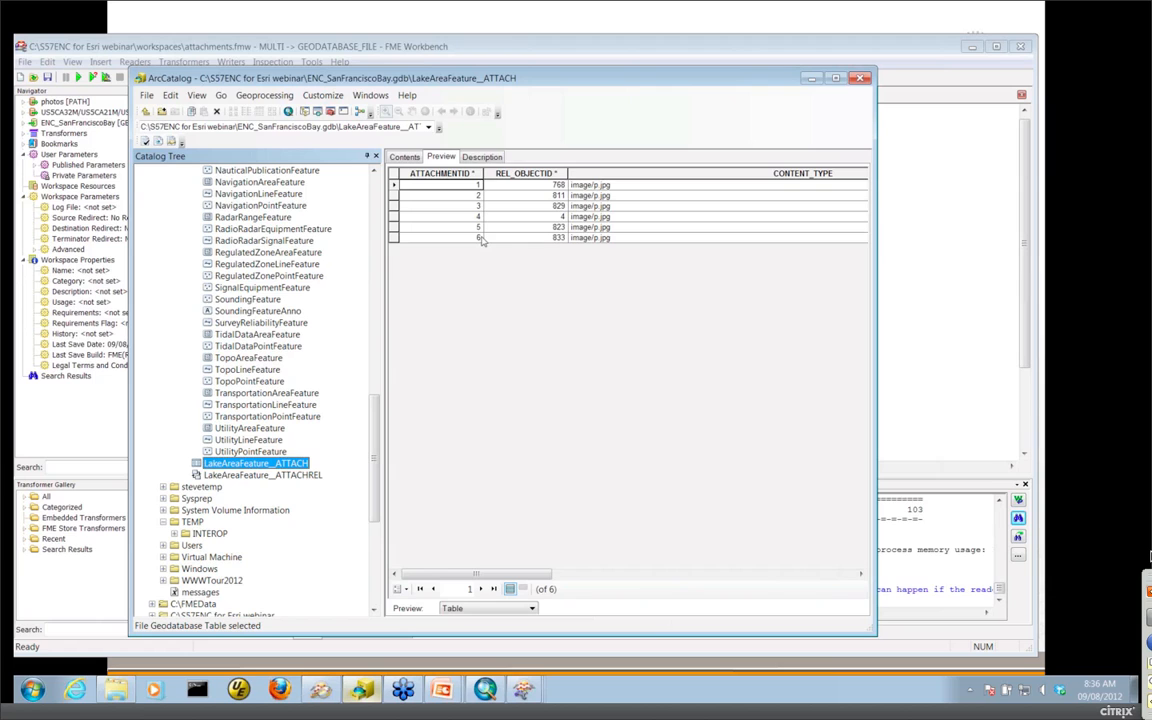
# - Switch to ArcMap and add LakeAreaFeature to the map from the ENC dataset of the ENC_SanFranciscoBay geodatabase
pyautogui.click(484, 690)
pyautogui.moveTo(924, 226)
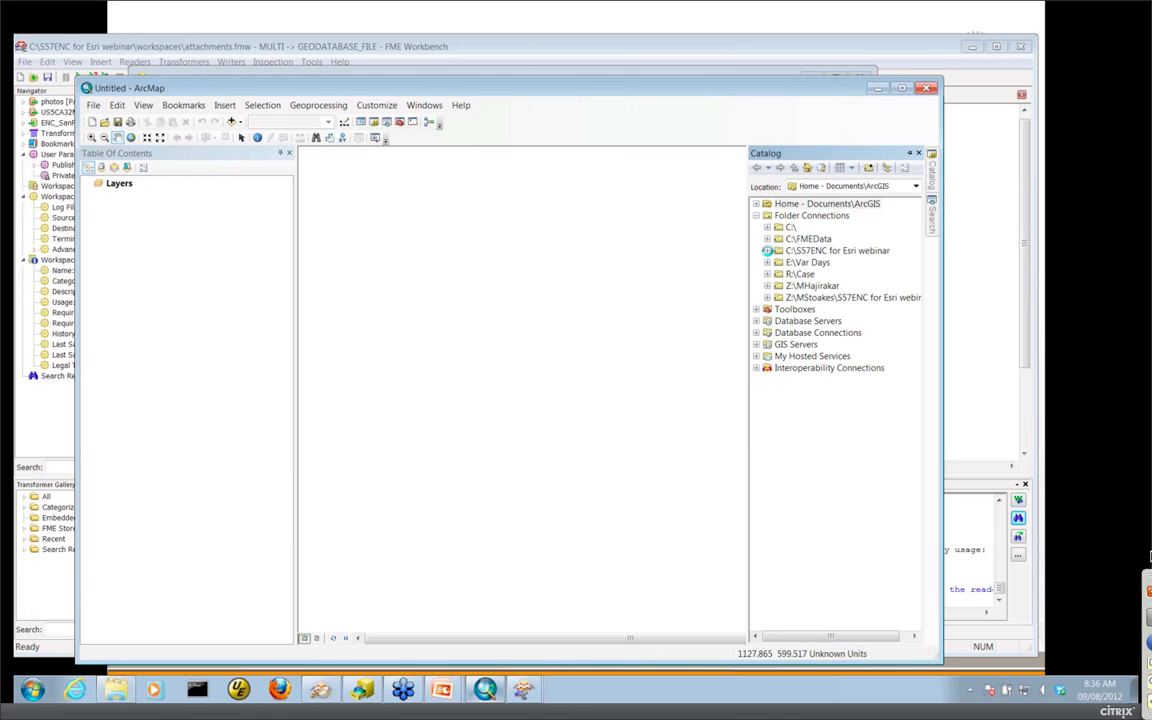
pyautogui.click(767, 251)
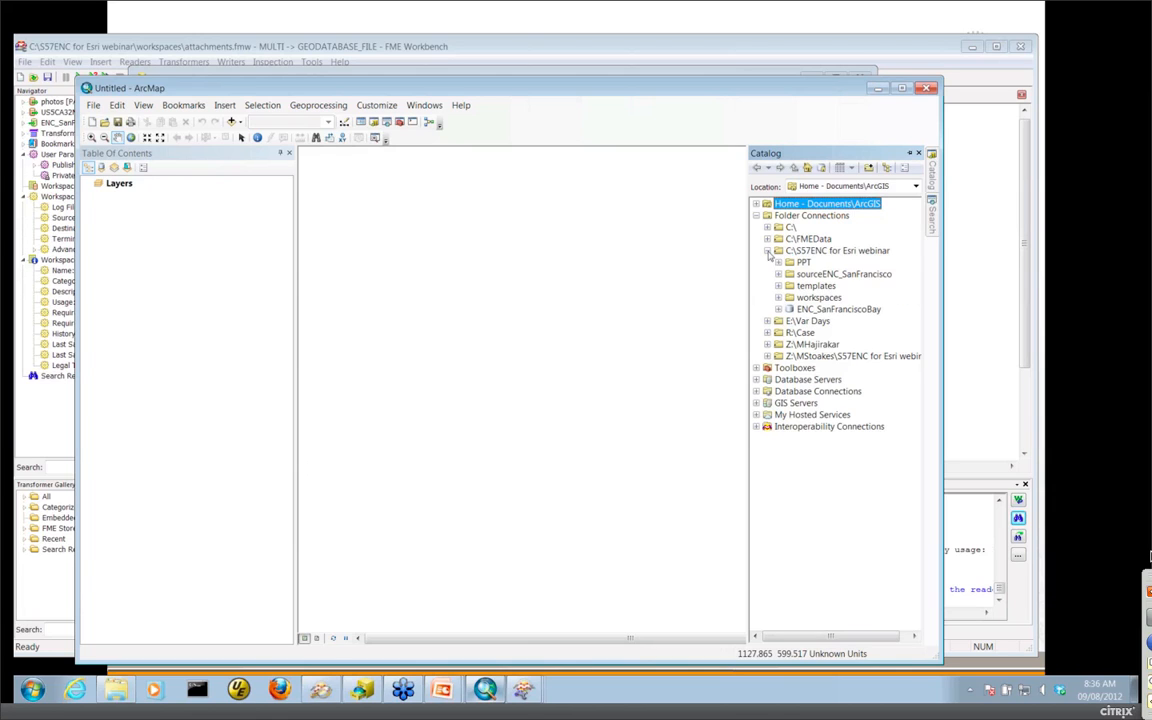
pyautogui.click(778, 309)
pyautogui.click(789, 321)
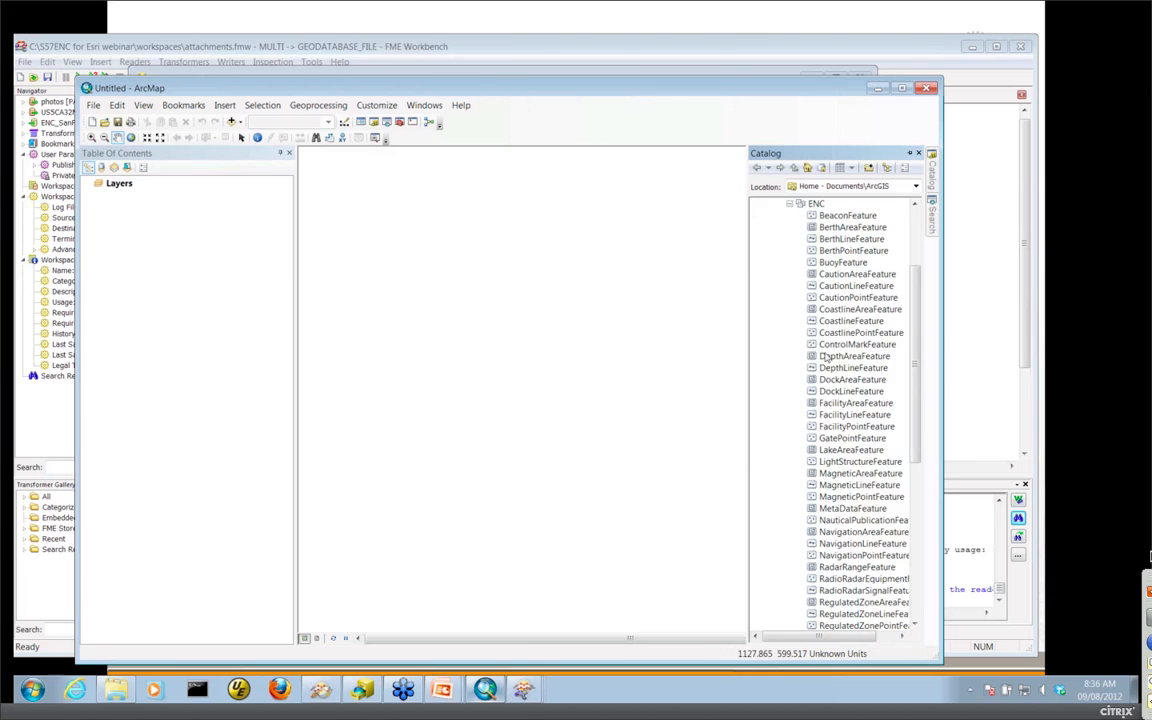
pyautogui.moveTo(848, 450); pyautogui.dragTo(314, 309)
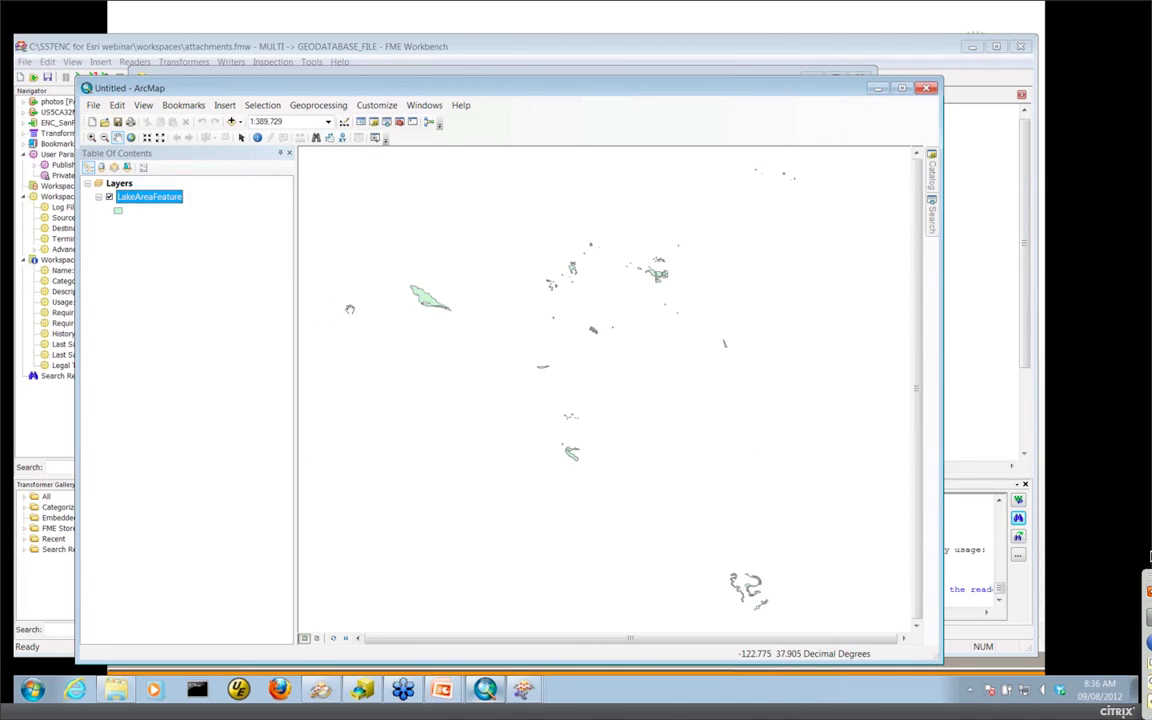
# - Identify the large westernmost lake, view its attached photo Bolinas Lagoon.jpg, and close the photo and the identify results
pyautogui.click(257, 137)
pyautogui.click(432, 297)
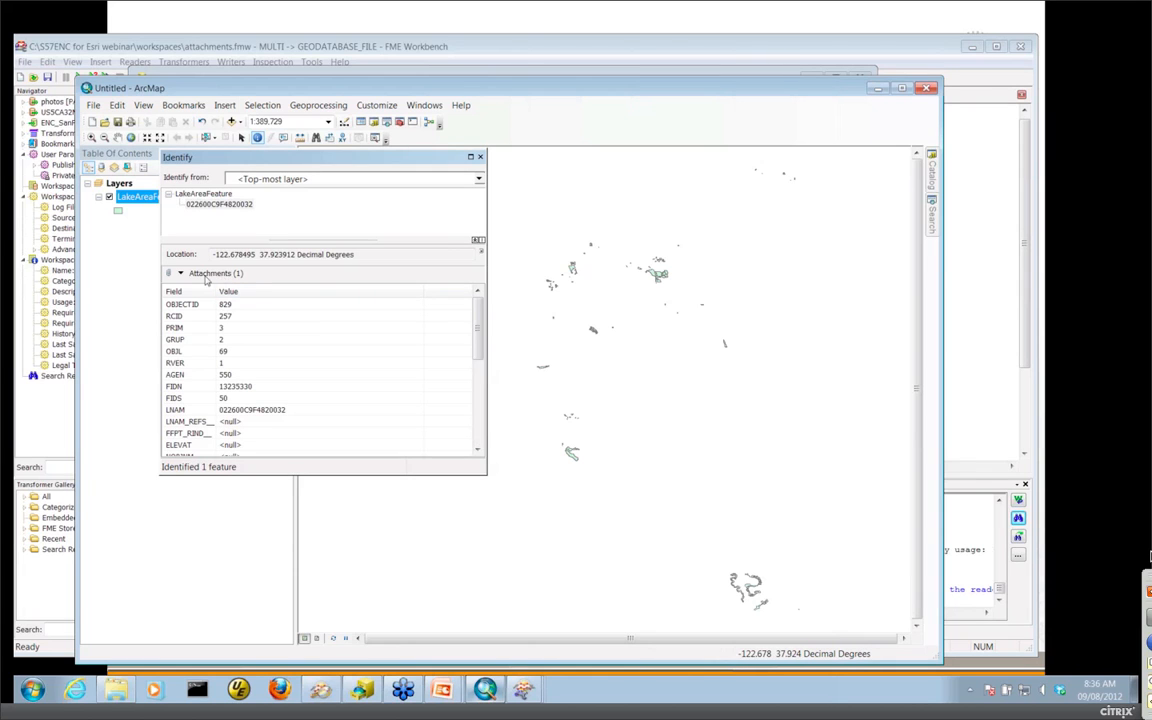
pyautogui.click(181, 273)
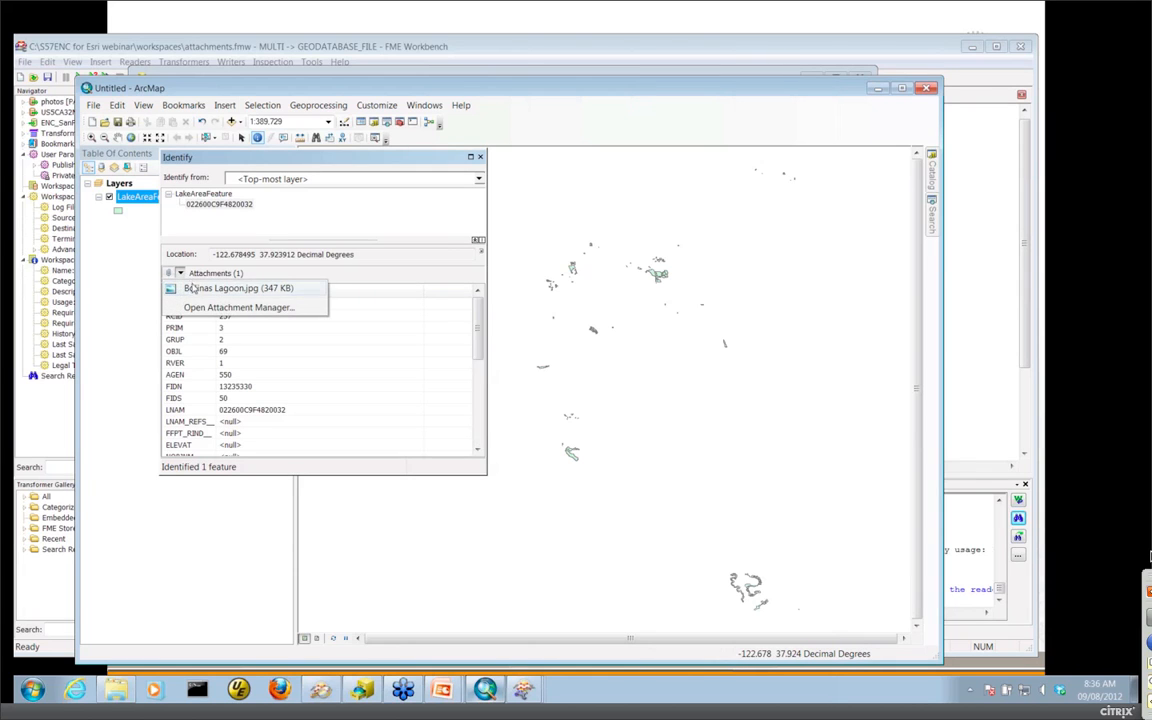
pyautogui.click(196, 289)
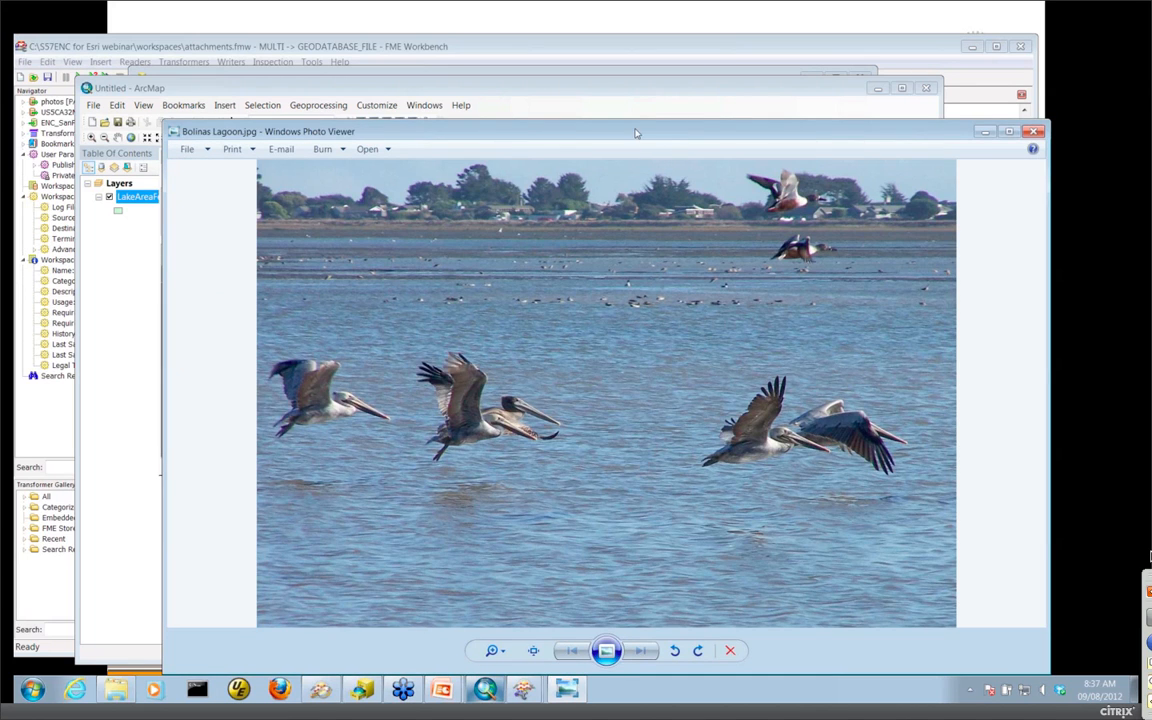
pyautogui.moveTo(635, 133); pyautogui.dragTo(545, 118)
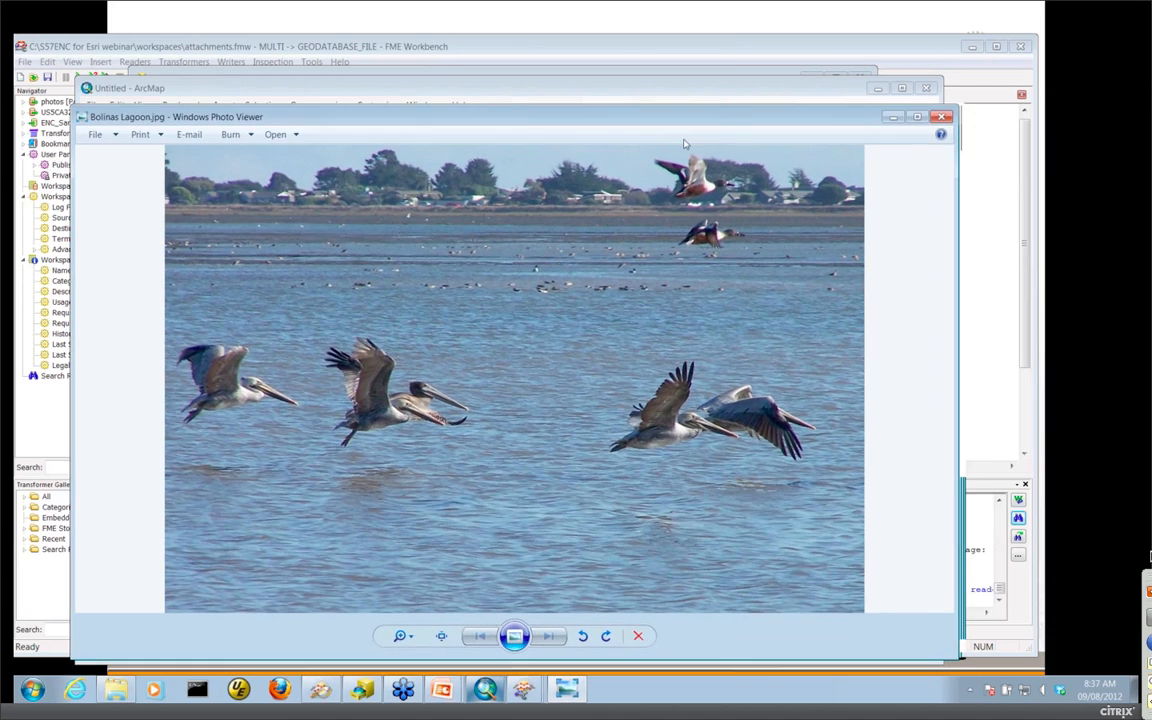
pyautogui.click(941, 118)
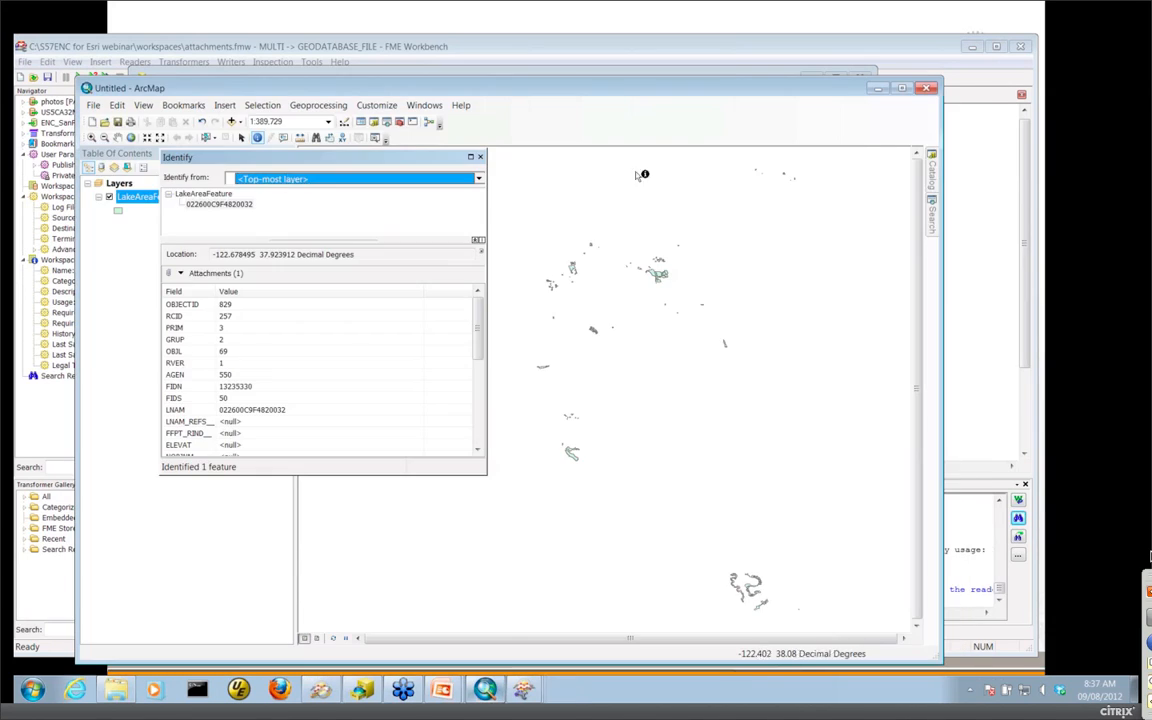
pyautogui.click(480, 158)
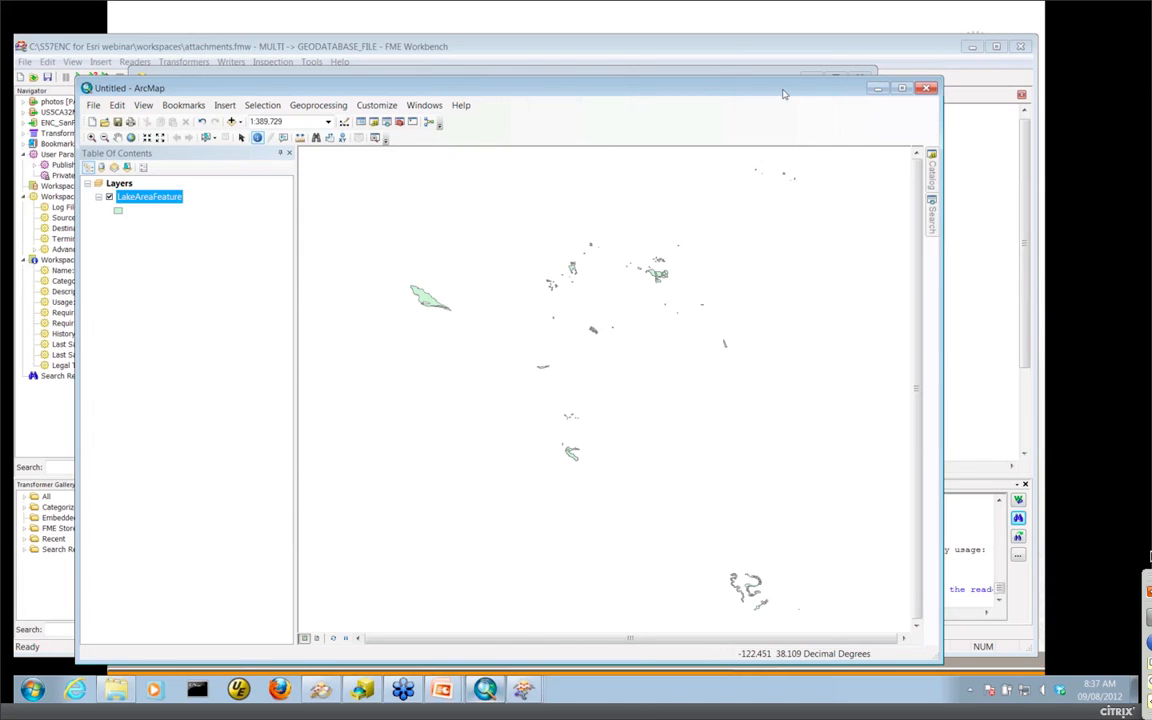
# - Leave ArcMap and ArcCatalog and return to the attachments workspace in FME Workbench
pyautogui.moveTo(785, 89); pyautogui.dragTo(818, 61)
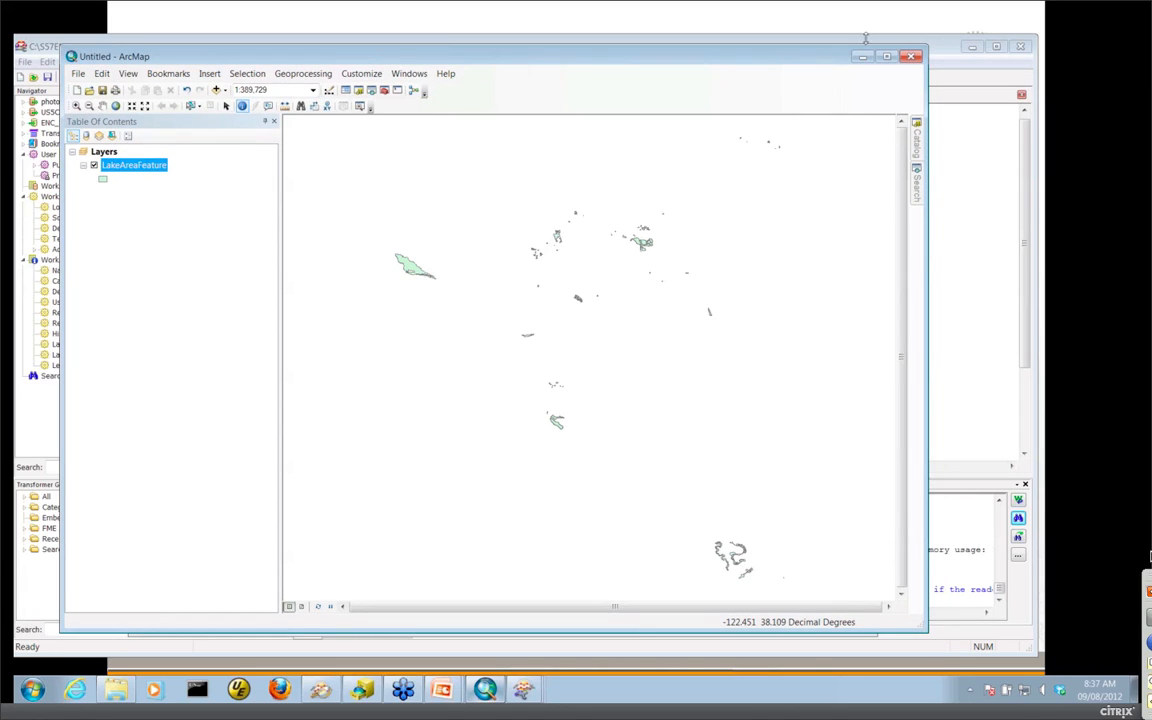
pyautogui.moveTo(788, 61)
pyautogui.mouseDown()
pyautogui.moveTo(810, 74)
pyautogui.moveTo(802, 64)
pyautogui.mouseUp()
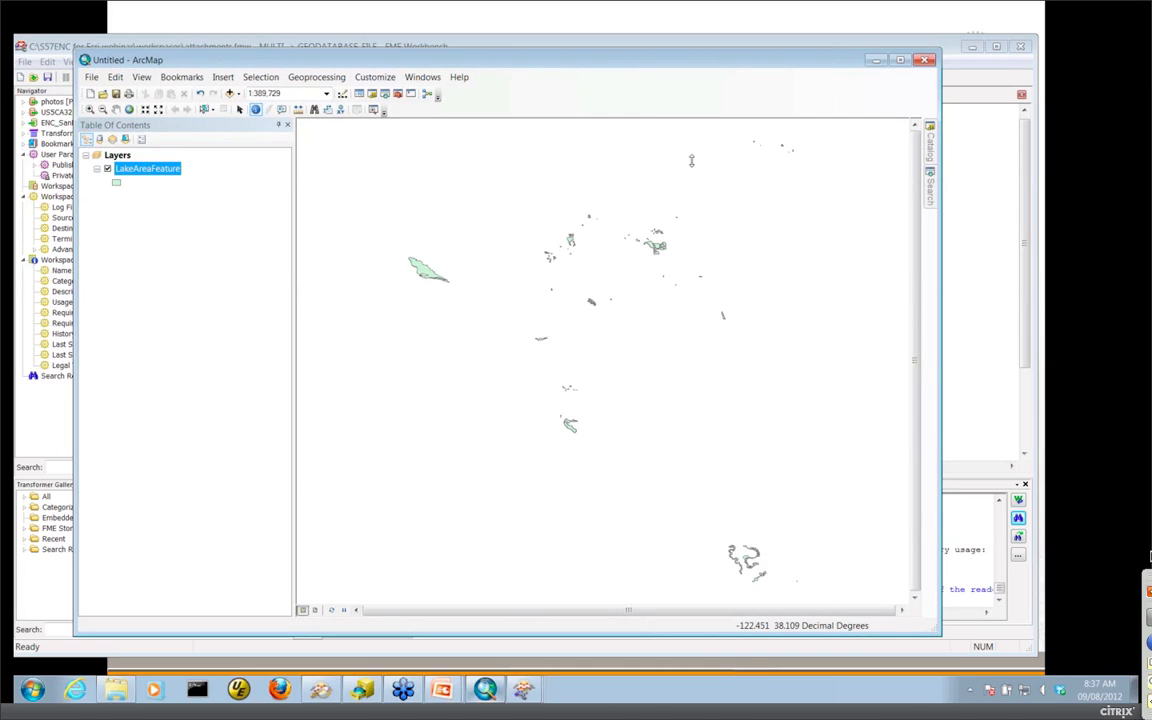
pyautogui.hotkey('alt', 'Tab')
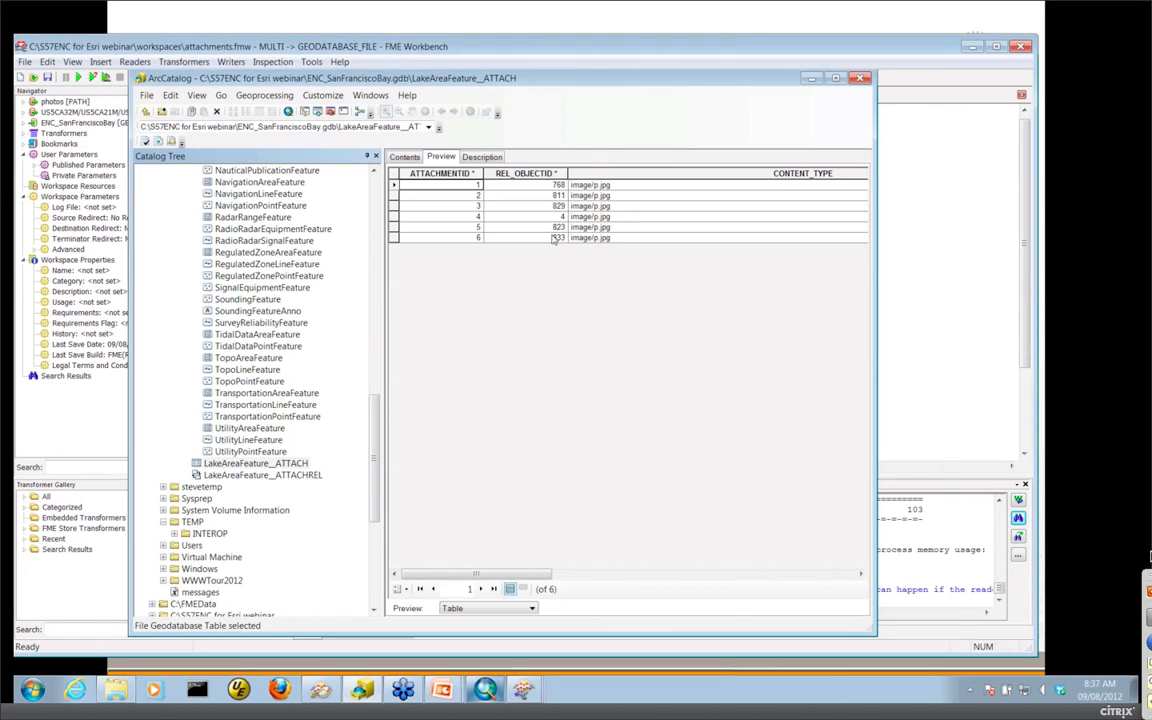
pyautogui.click(801, 67)
pyautogui.hotkey('alt', 'Tab')
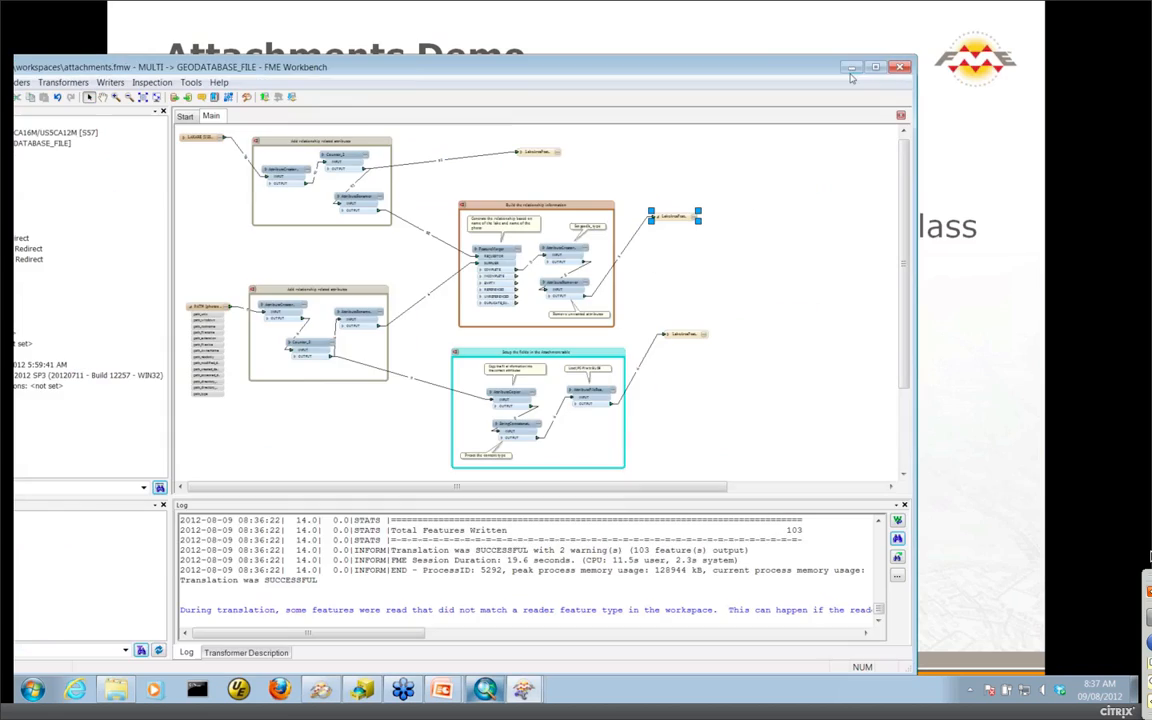
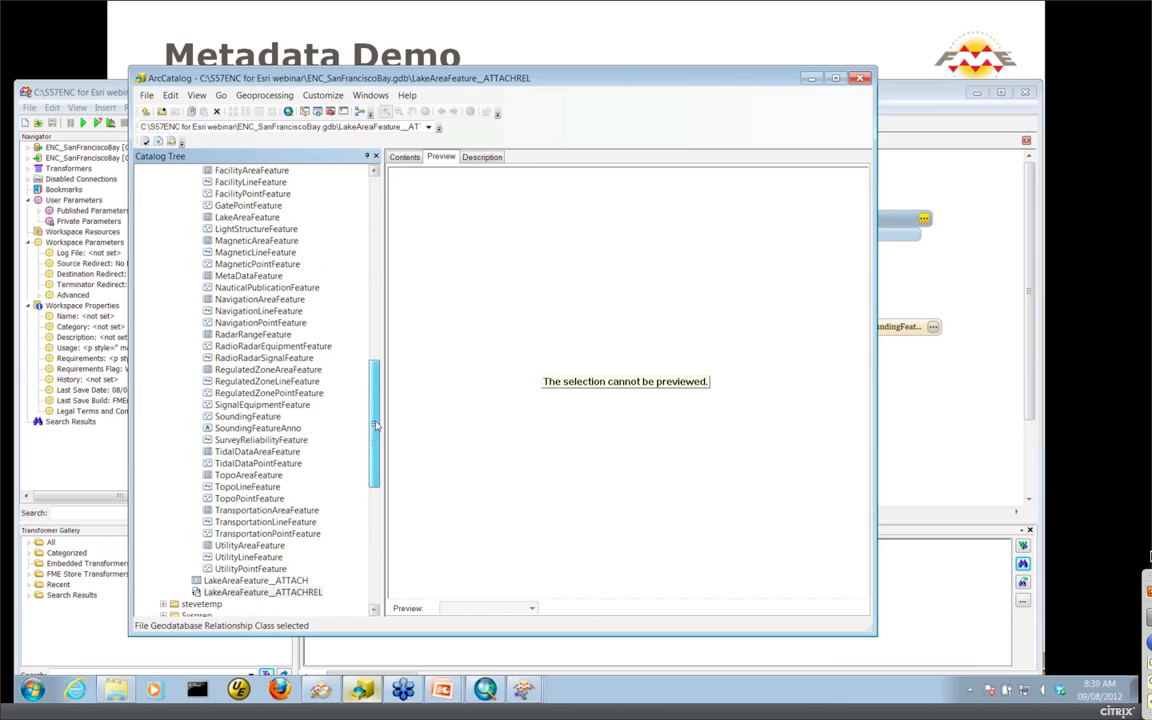
# - View the metadata description of SoundingFeature in ArcCatalog, and return to the update_metadata_gdb workspace in FME Workbench
pyautogui.click(248, 416)
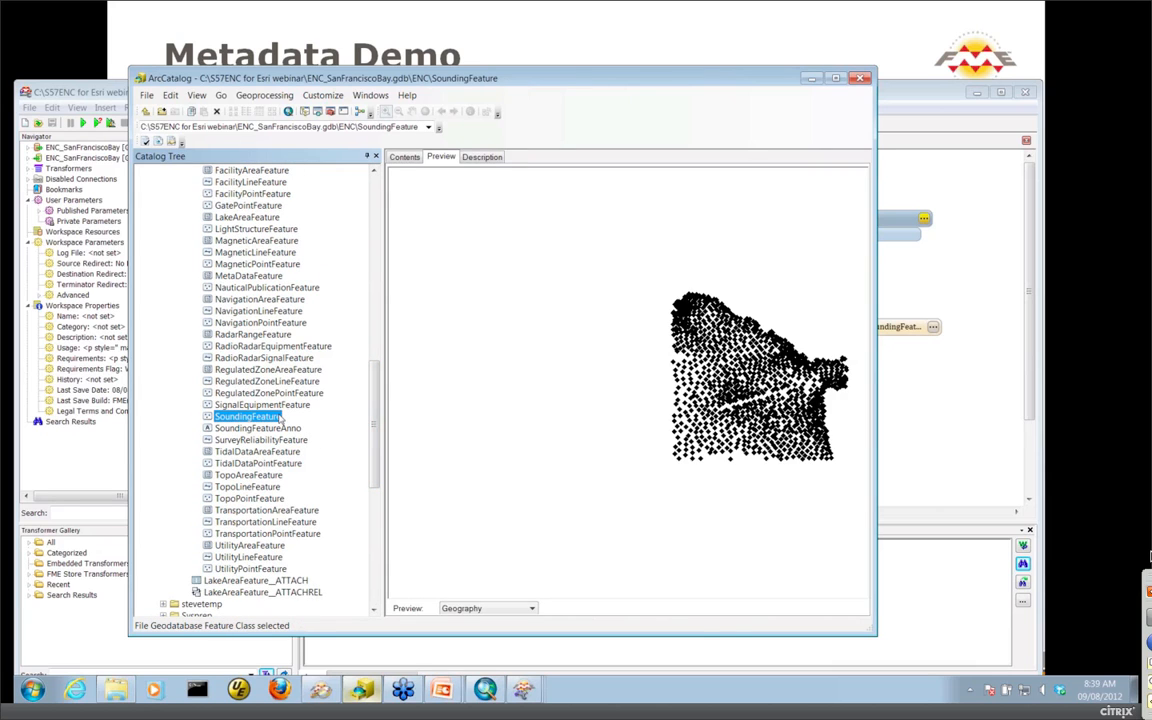
pyautogui.click(483, 157)
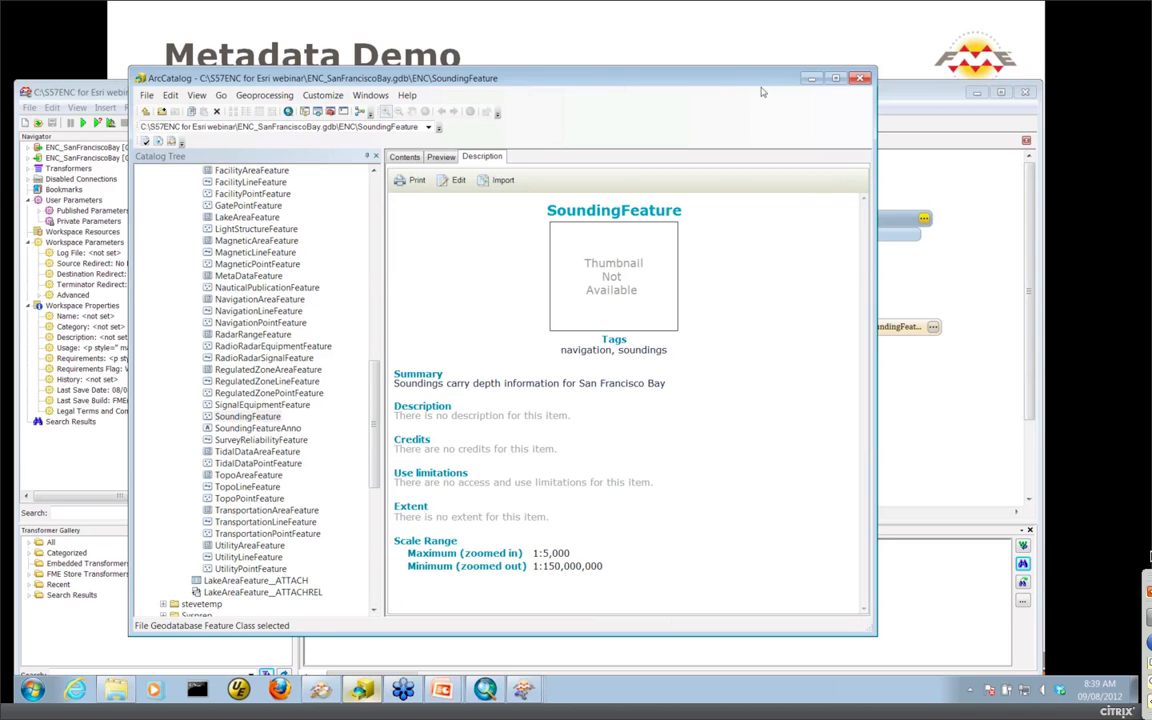
pyautogui.moveTo(766, 86); pyautogui.dragTo(756, 99)
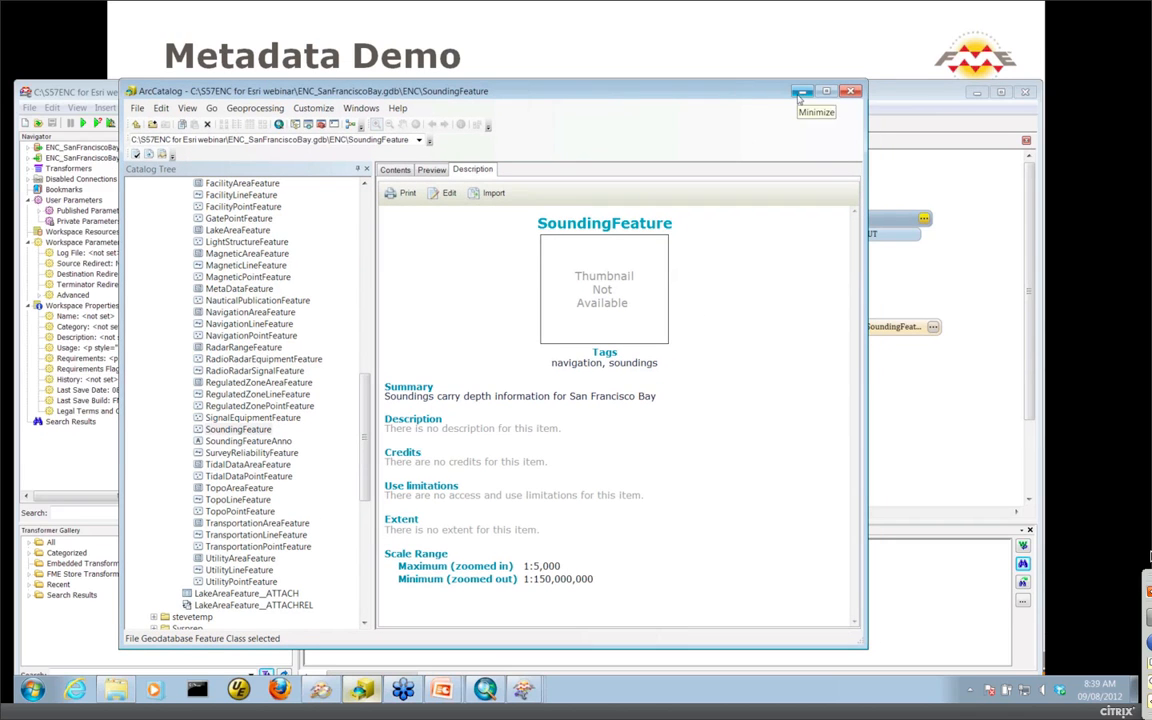
pyautogui.click(800, 94)
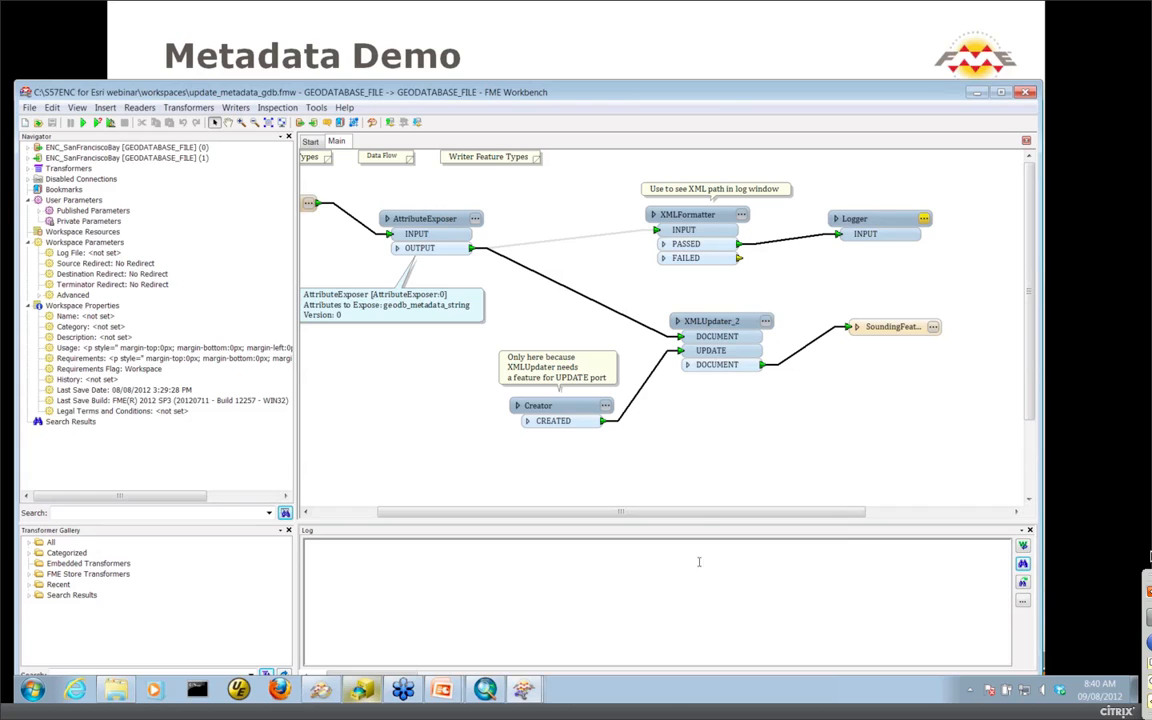
# - Set the Feature Read Mode of the source ENC_SanFranciscoBay geodatabase reader to Metadata in its advanced parameters
pyautogui.moveTo(685, 512); pyautogui.dragTo(621, 517)
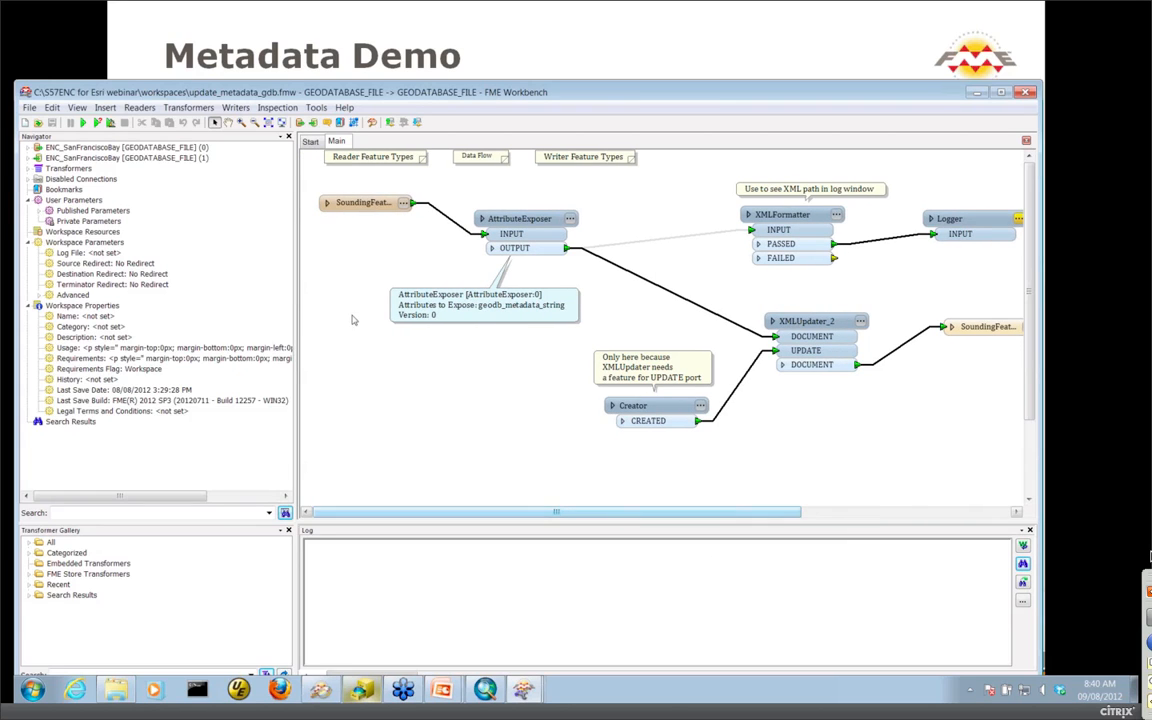
pyautogui.click(356, 205)
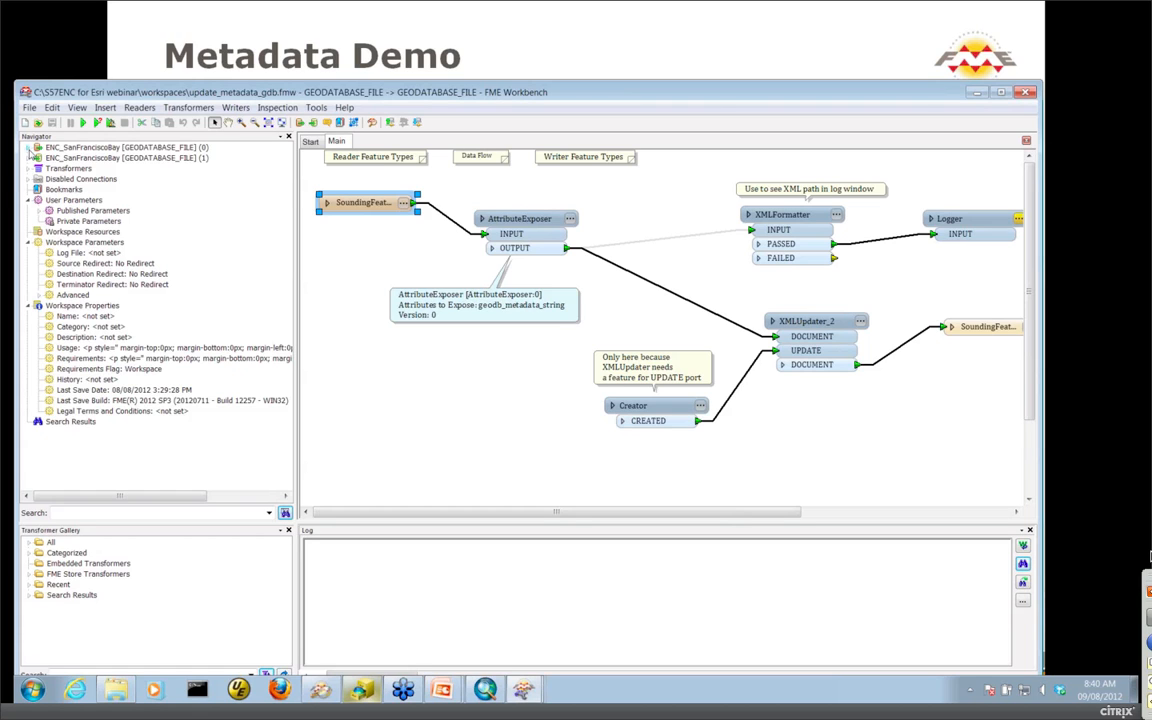
pyautogui.click(29, 147)
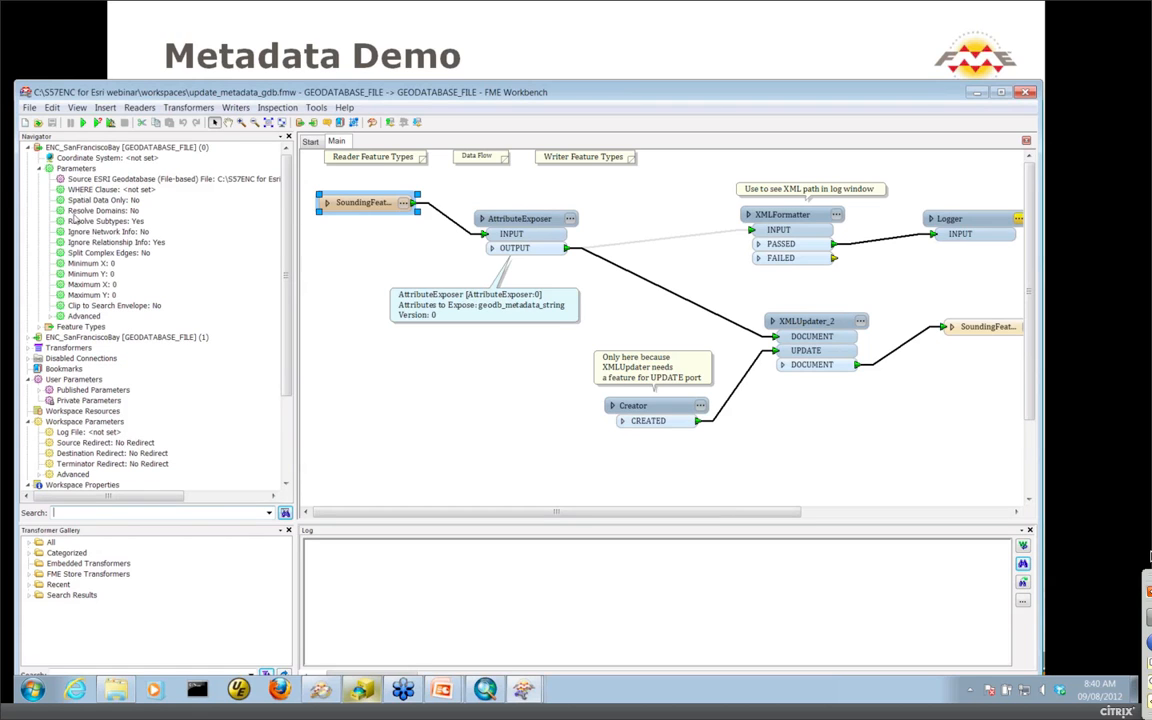
pyautogui.click(50, 316)
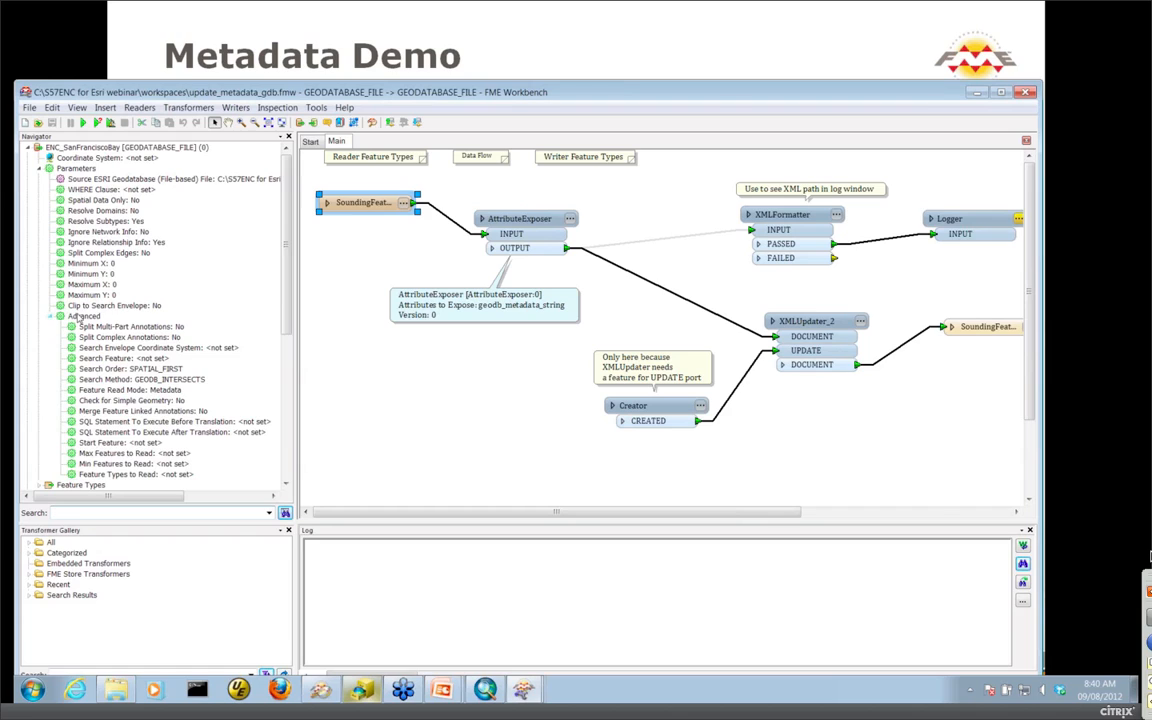
pyautogui.click(115, 392)
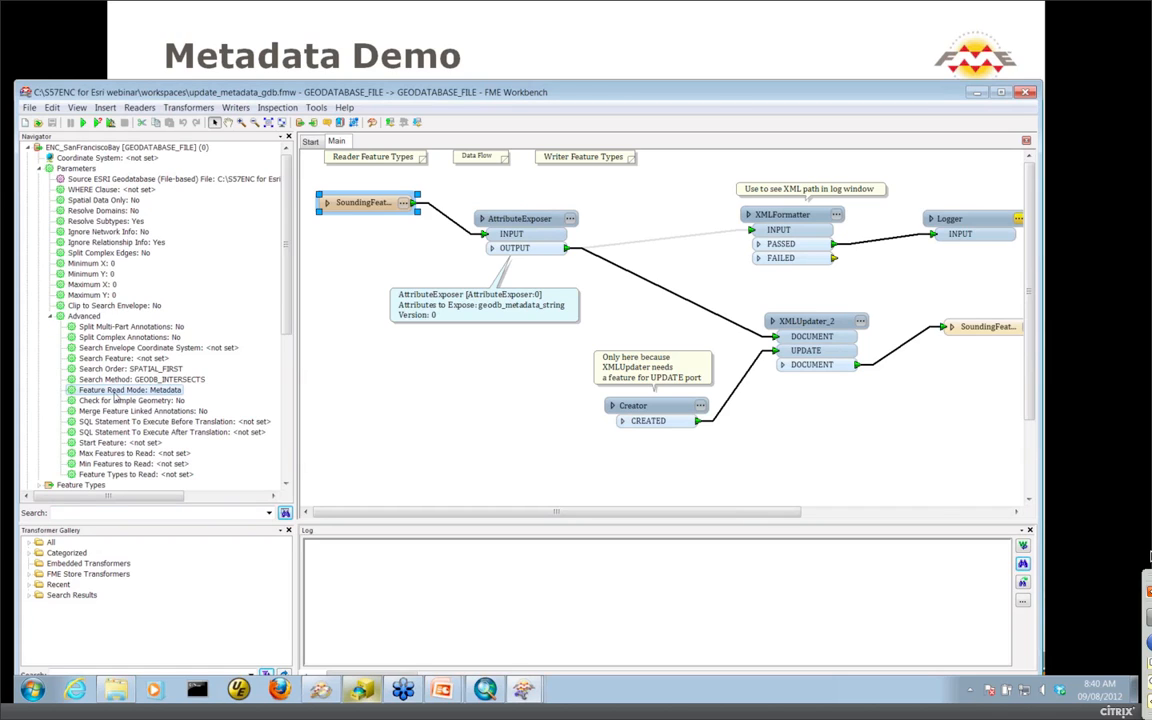
pyautogui.doubleClick(115, 392)
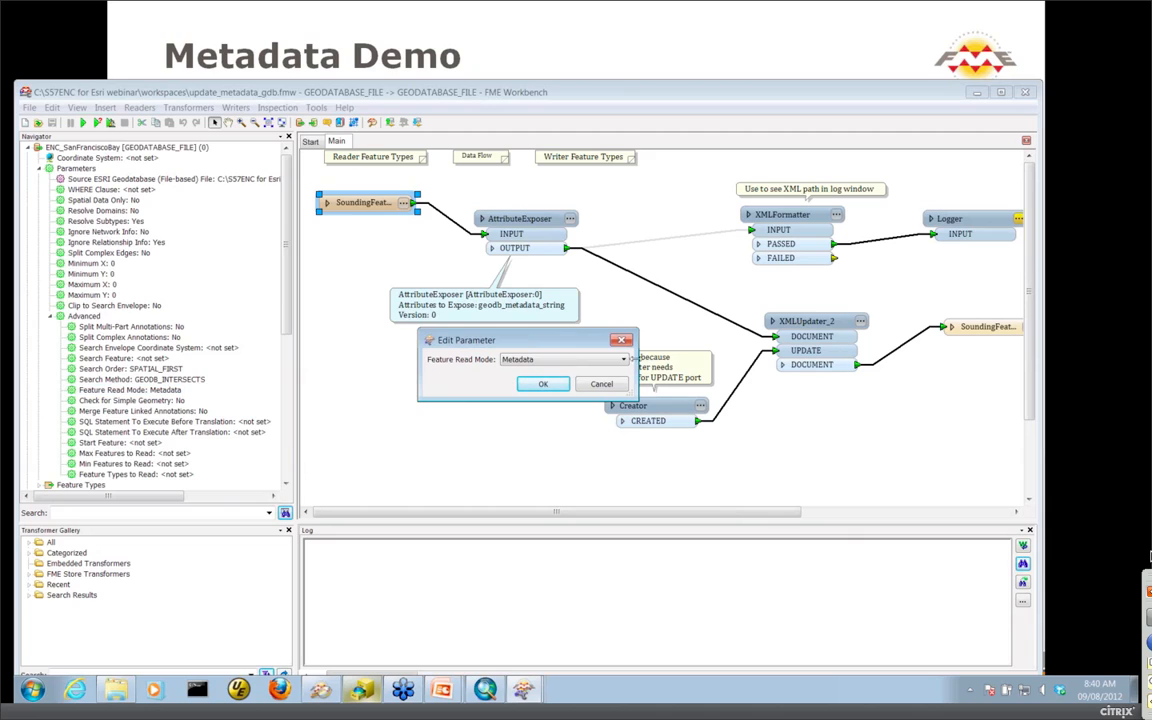
pyautogui.click(621, 360)
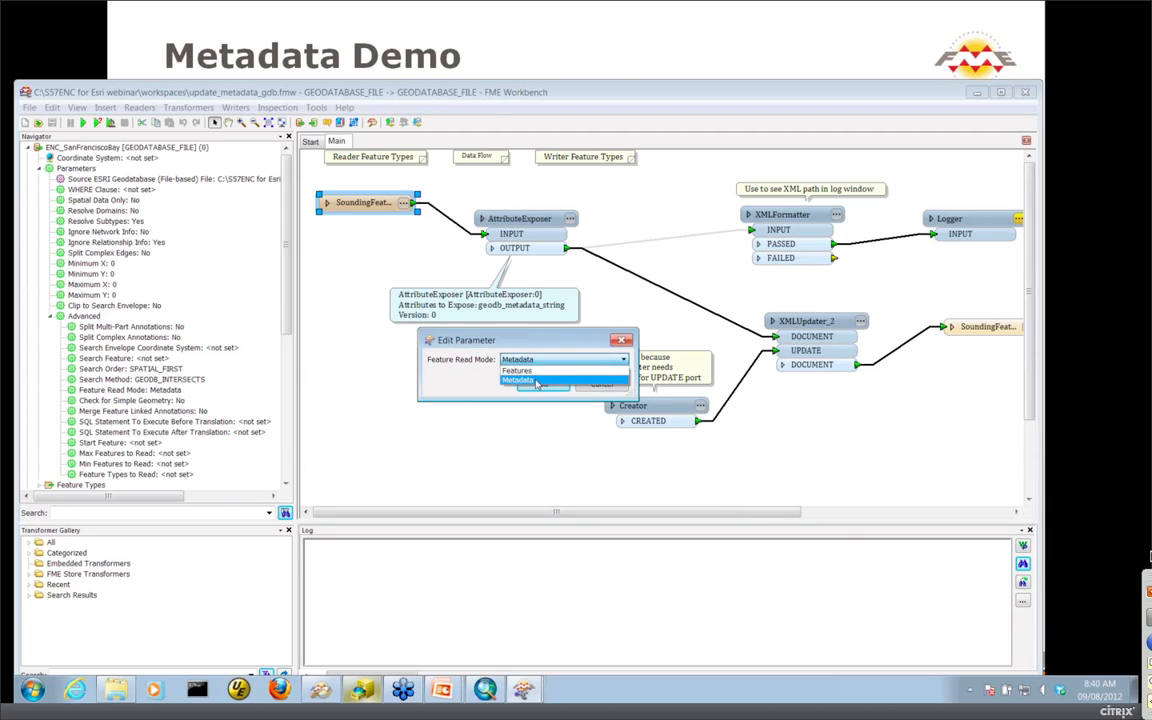
pyautogui.click(545, 380)
pyautogui.click(539, 386)
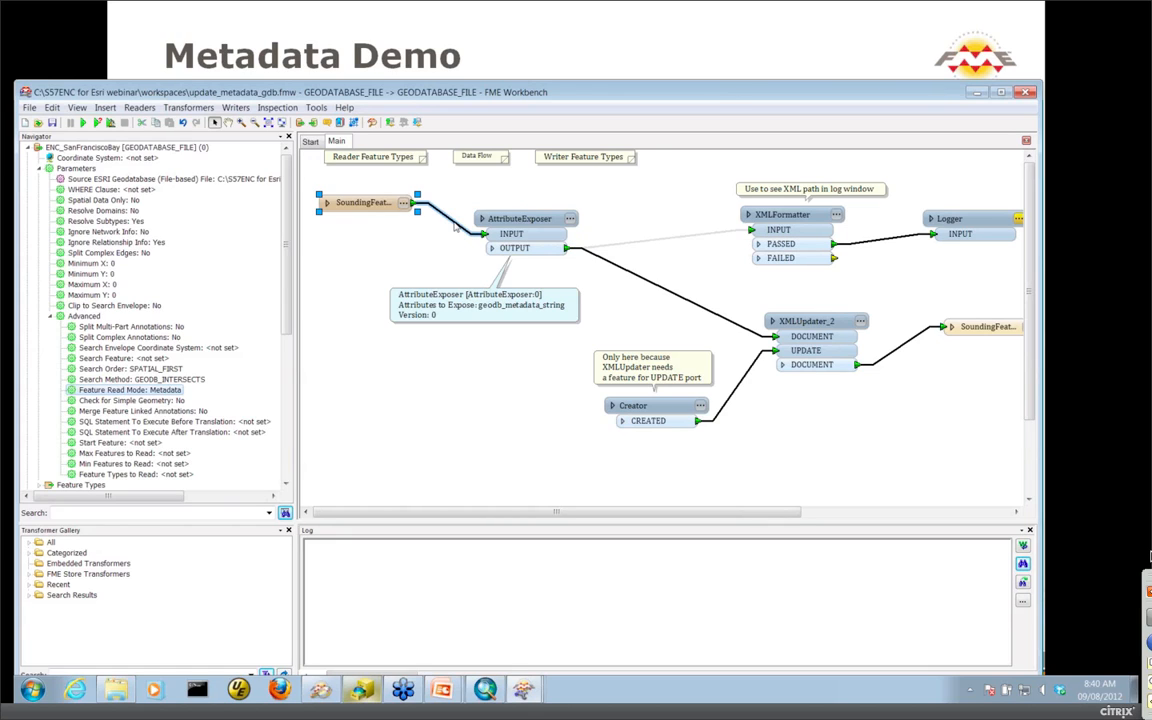
# - Check the attribute listed for exposure in the AttributeExposer parameters and close them without changes
pyautogui.click(572, 221)
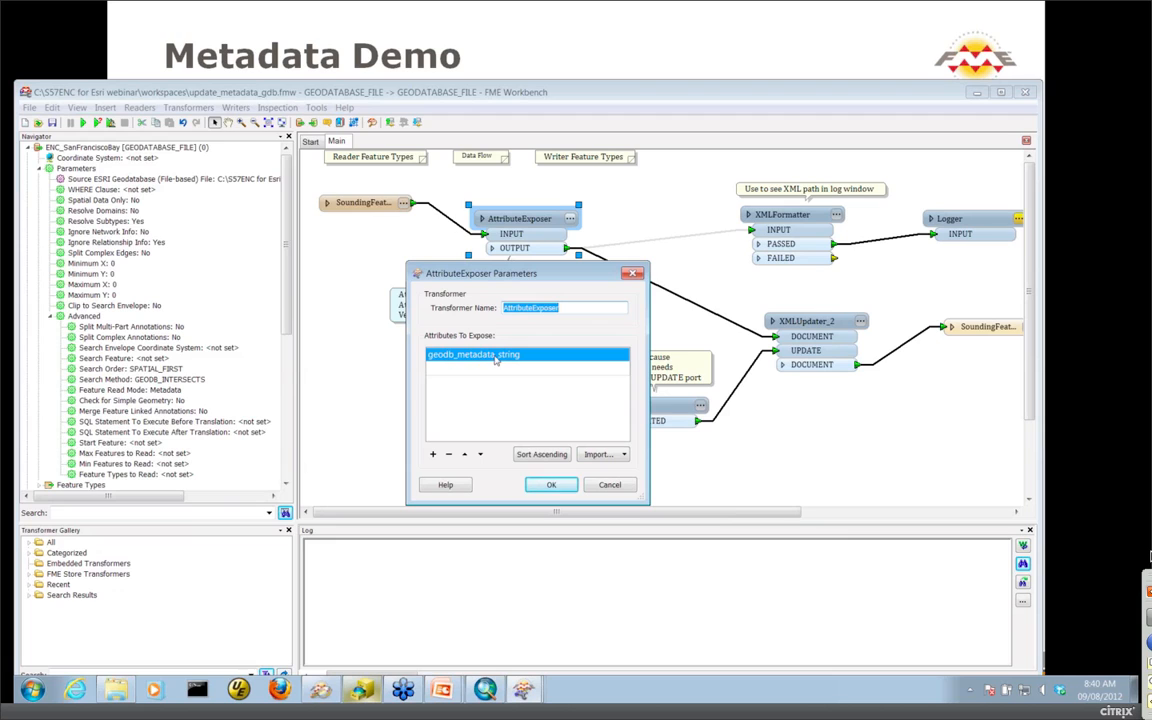
pyautogui.click(610, 486)
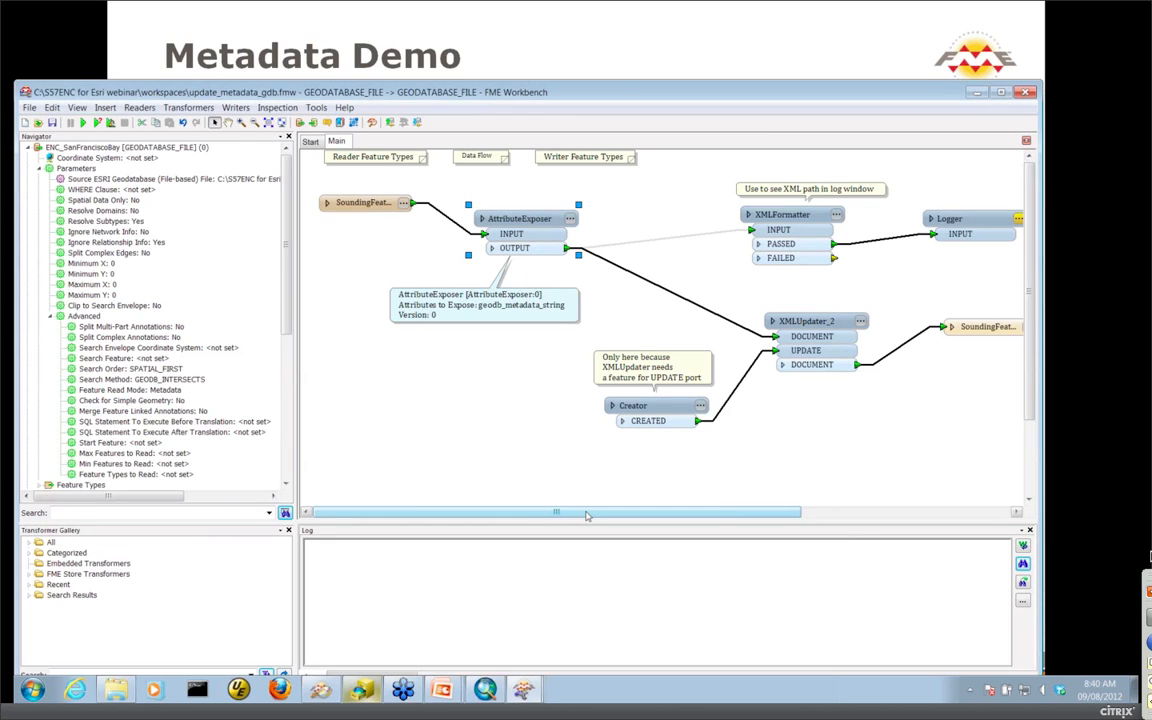
# - Open the XMLUpdater_2 parameters, widen the dialog, and review its XML text source and available update types, keeping Replace contents
pyautogui.moveTo(587, 516); pyautogui.dragTo(718, 517)
pyautogui.moveTo(632, 325); pyautogui.dragTo(622, 311)
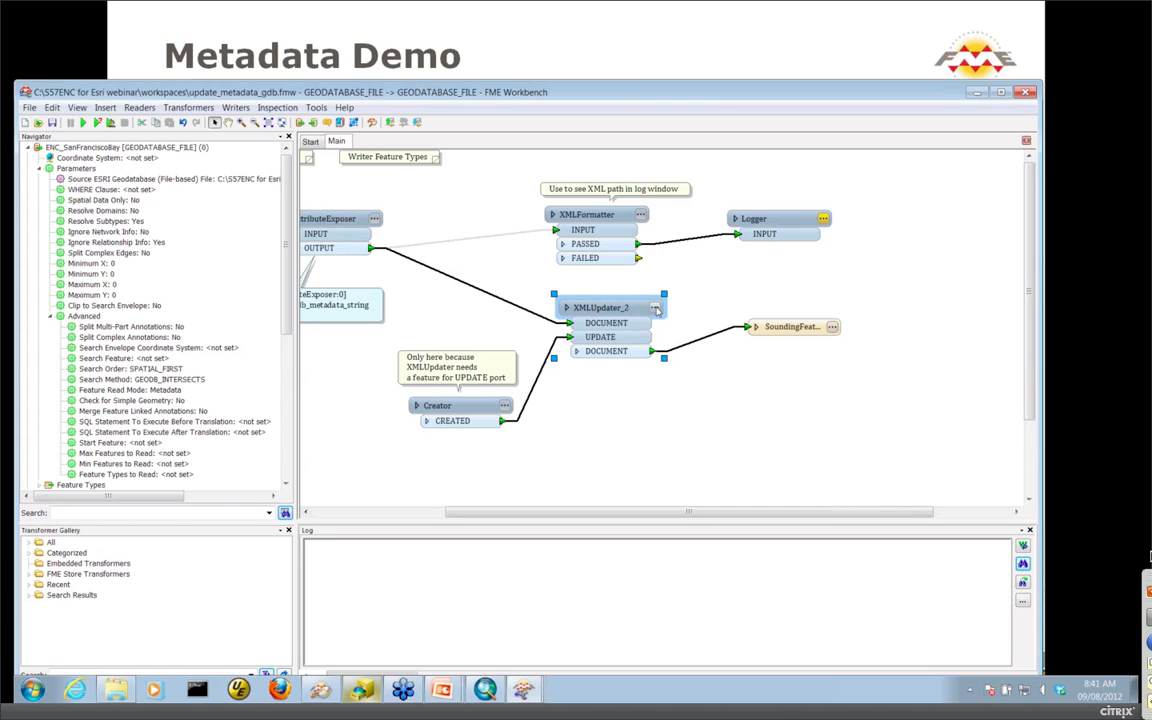
pyautogui.click(656, 310)
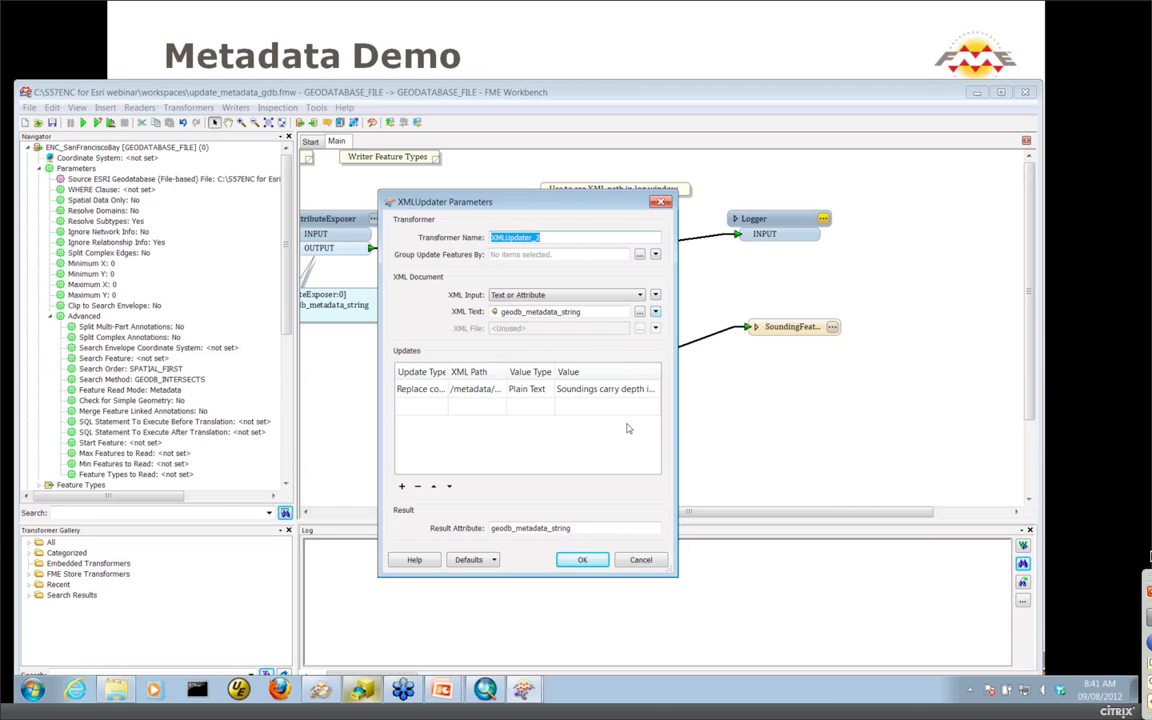
pyautogui.moveTo(678, 421); pyautogui.dragTo(900, 437)
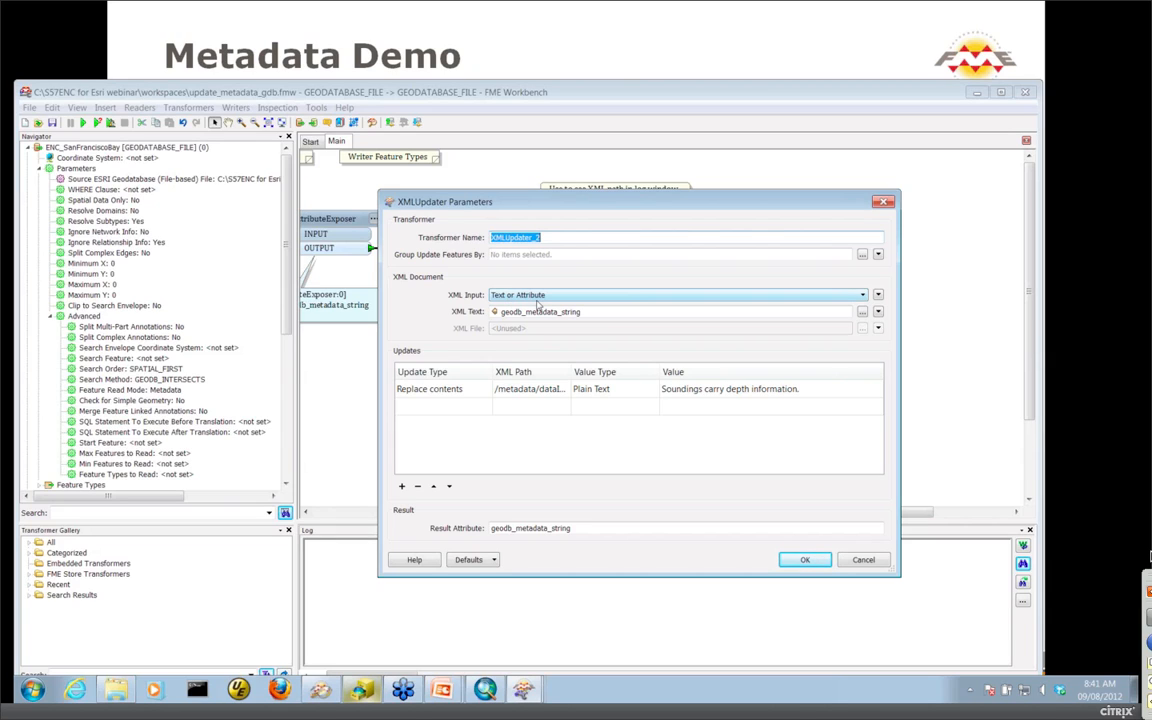
pyautogui.click(608, 312)
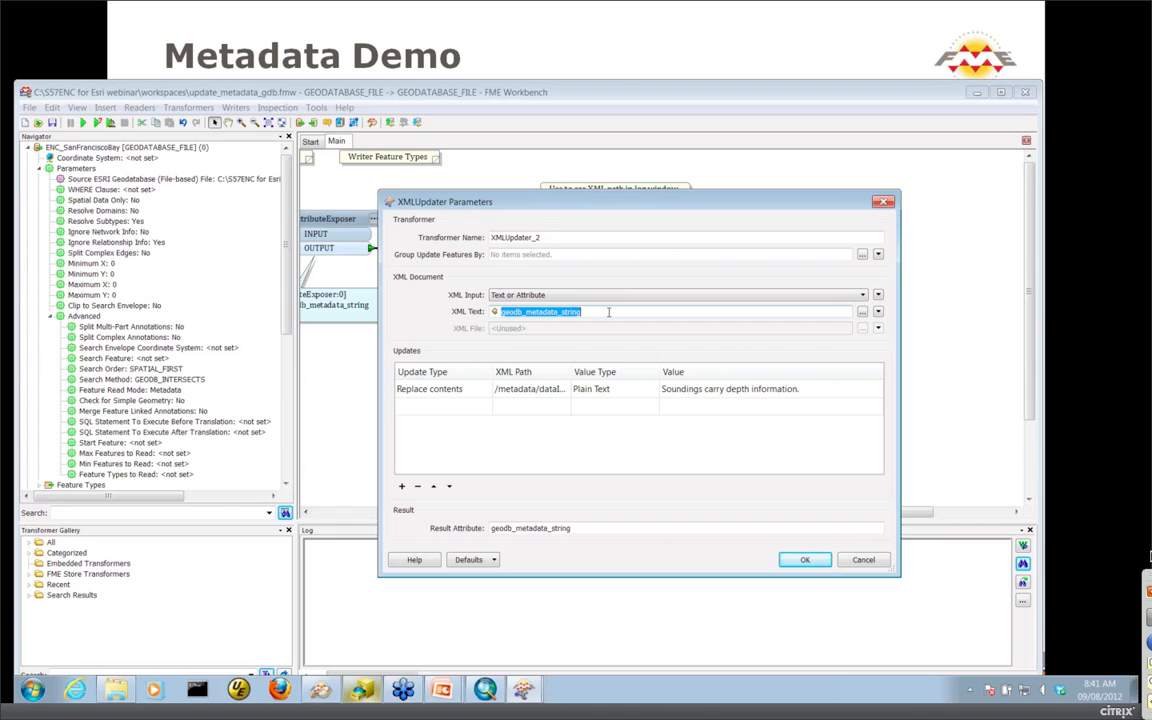
pyautogui.click(487, 404)
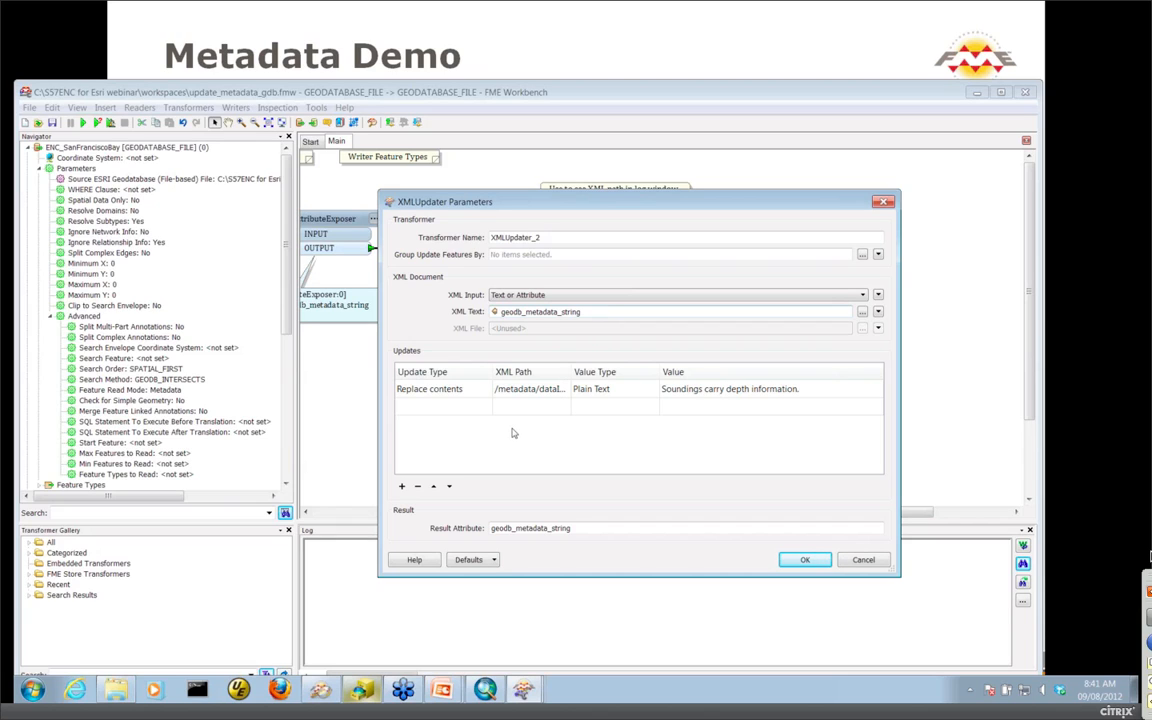
pyautogui.click(486, 392)
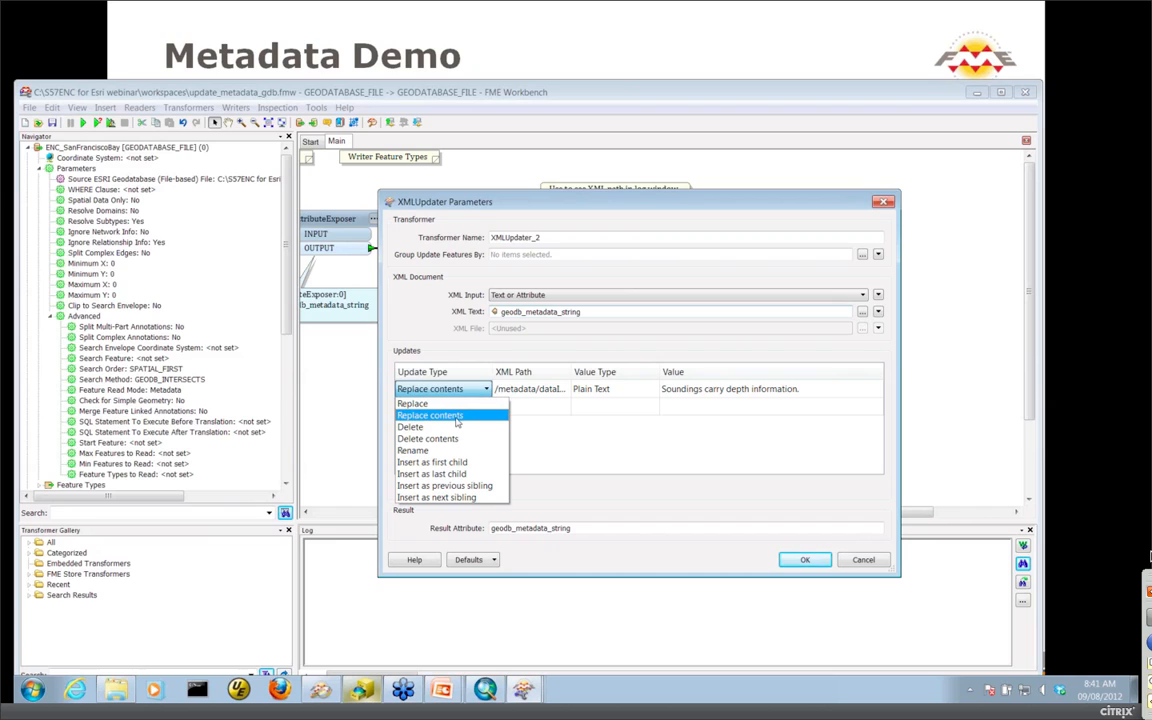
pyautogui.click(457, 416)
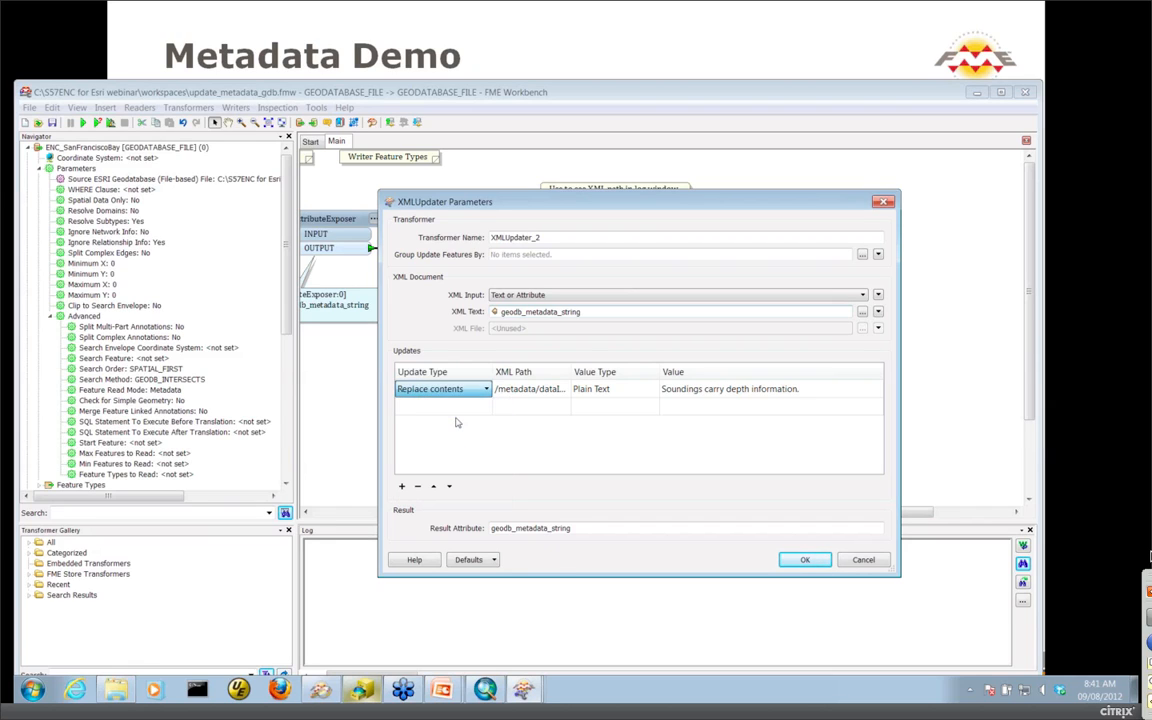
# - Examine the full XML path of the Replace contents update, and cancel out of the path editor and XMLUpdater_2 parameters
pyautogui.click(567, 391)
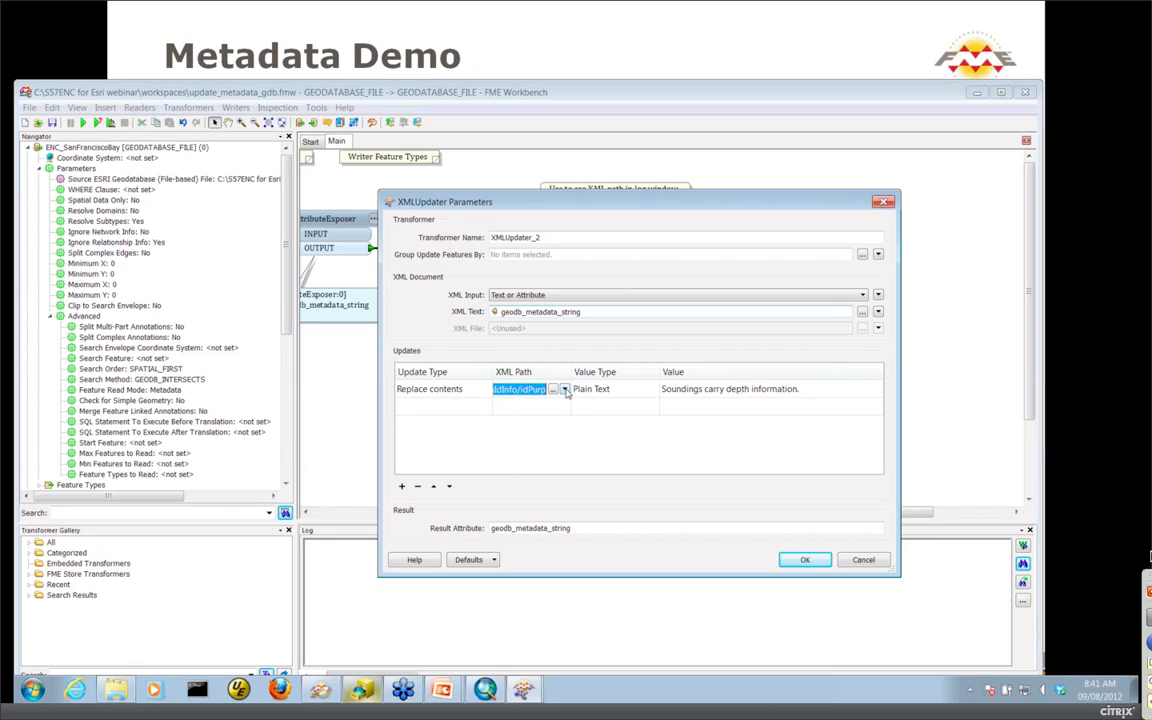
pyautogui.click(566, 390)
pyautogui.click(567, 205)
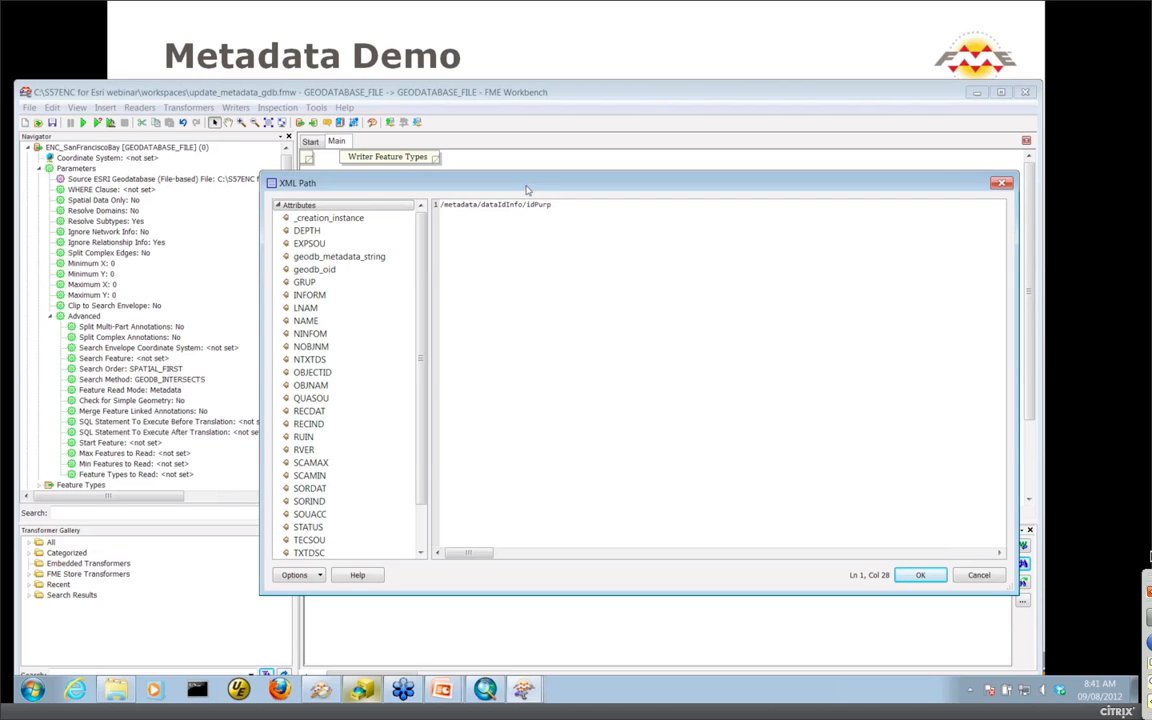
pyautogui.moveTo(377, 186); pyautogui.dragTo(194, 188)
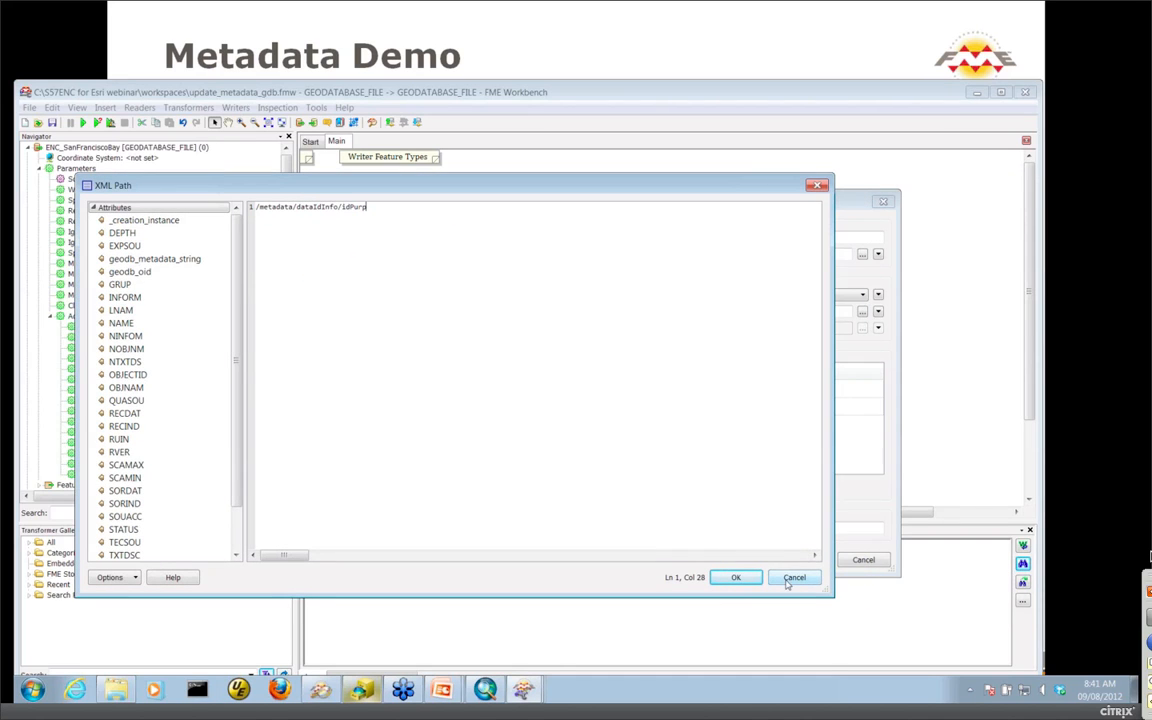
pyautogui.click(790, 579)
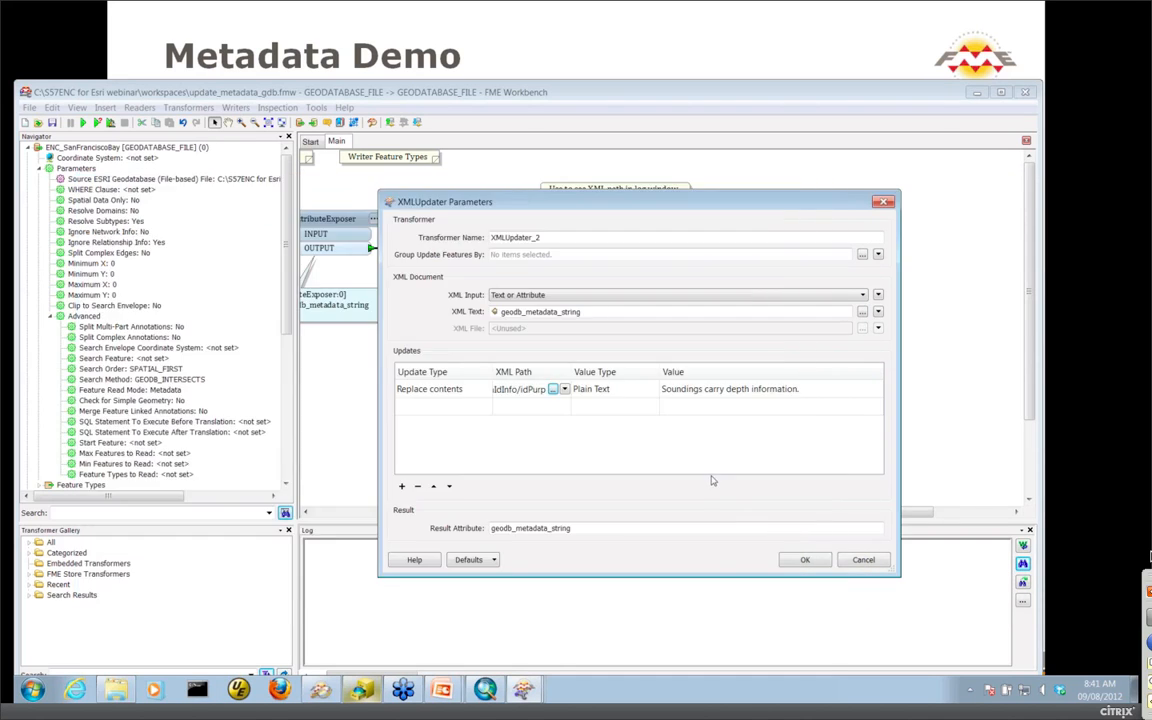
pyautogui.click(862, 560)
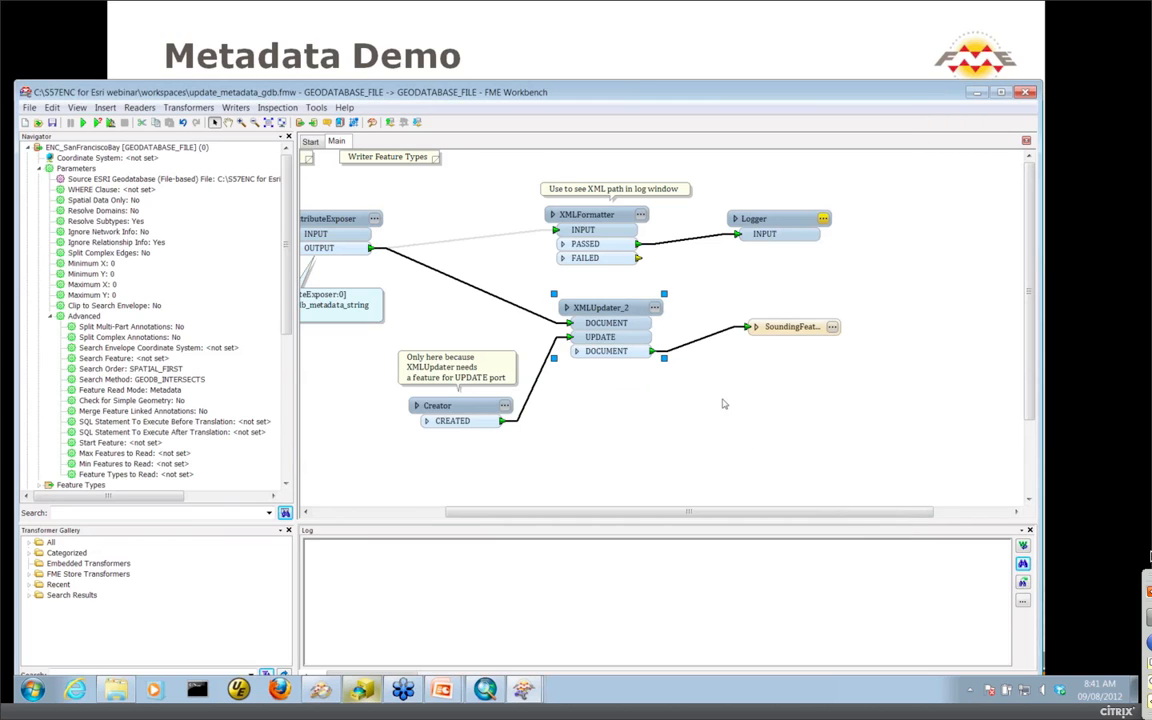
# - Disable the AttributeExposer and Creator connections into XMLUpdater_2, and enable the connection from AttributeExposer to XMLFormatter
pyautogui.rightClick(538, 320)
pyautogui.click(503, 305)
pyautogui.rightClick(548, 365)
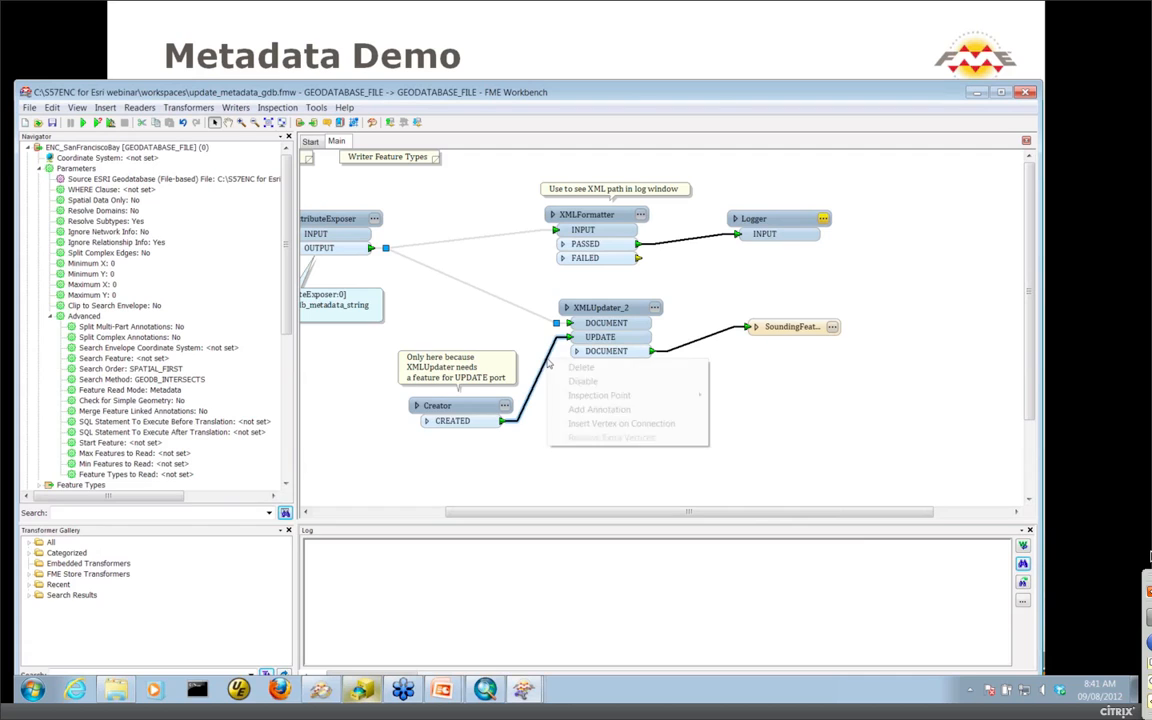
pyautogui.click(512, 236)
pyautogui.click(512, 236)
pyautogui.rightClick(512, 236)
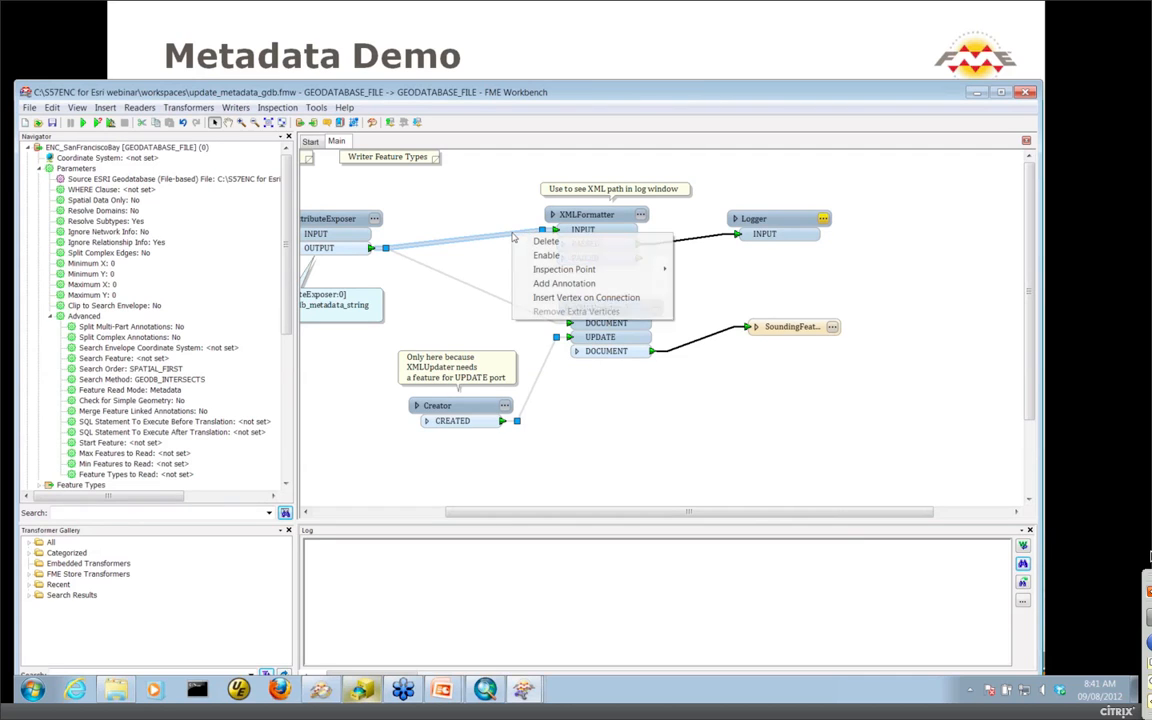
pyautogui.click(546, 255)
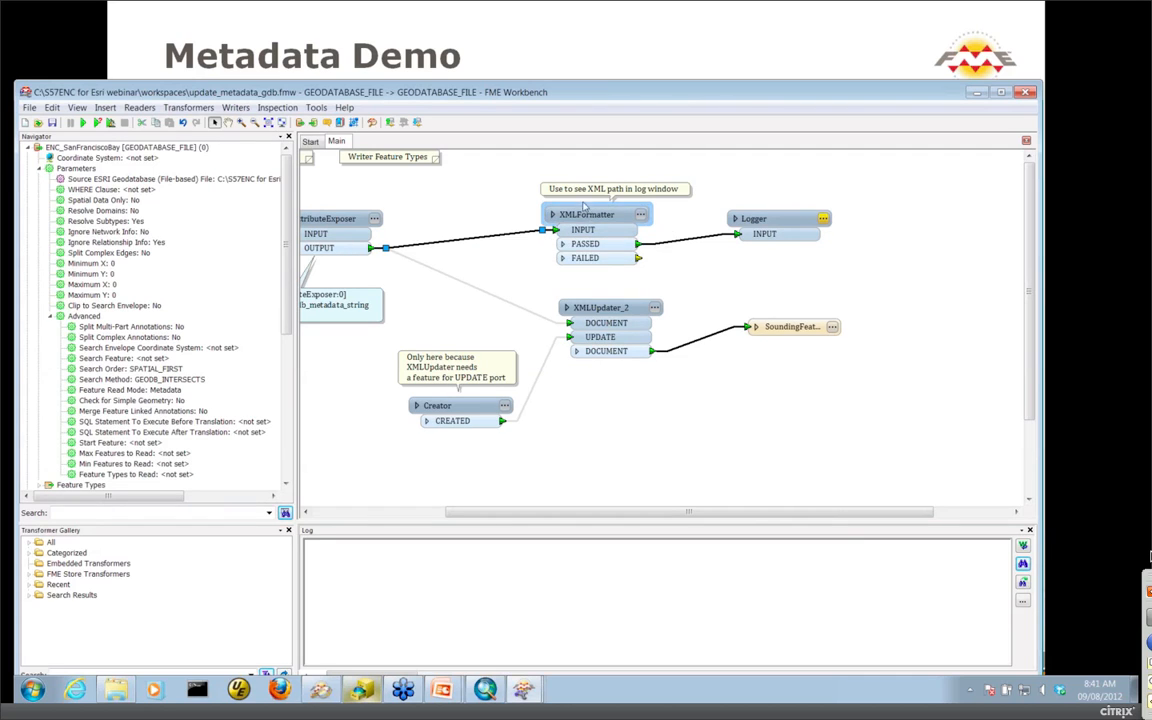
# - Shift the XMLFormatter and Logger transformers slightly up and to the left on the canvas
pyautogui.moveTo(588, 207); pyautogui.dragTo(580, 197)
pyautogui.moveTo(781, 230); pyautogui.dragTo(771, 222)
pyautogui.click(771, 222)
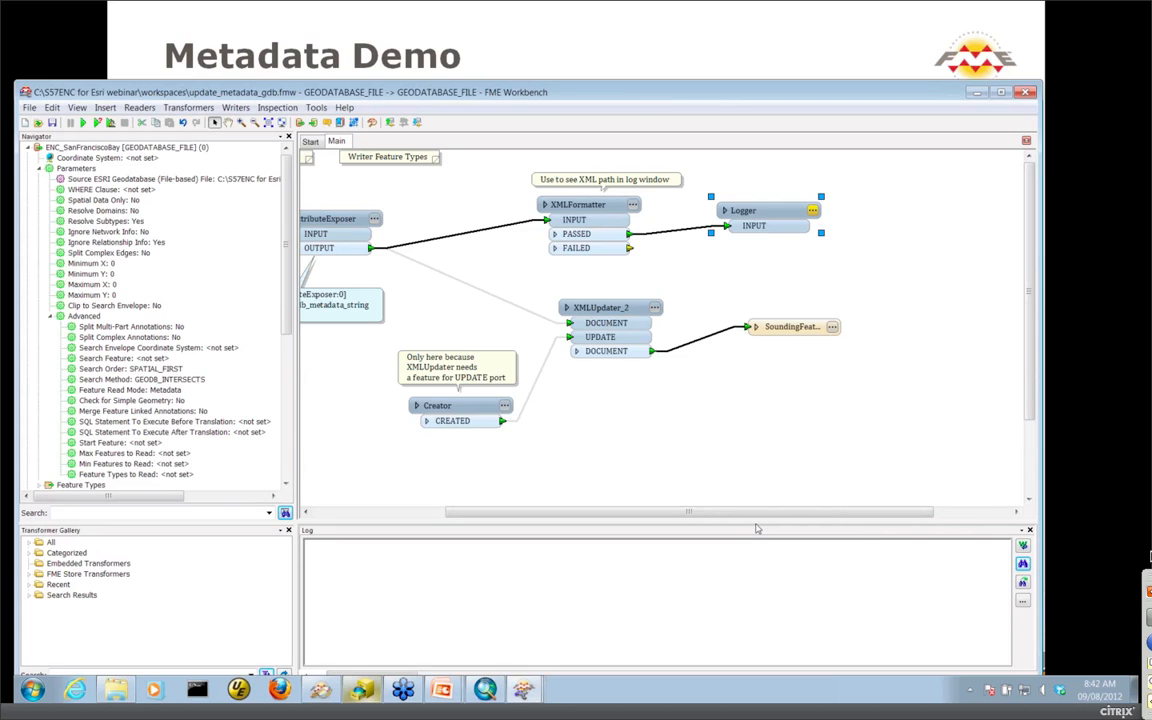
# - Enlarge the log area and review the XMLFormatter parameters, keeping Attribute Specifying XML Text as the XML input
pyautogui.moveTo(756, 524); pyautogui.dragTo(670, 420)
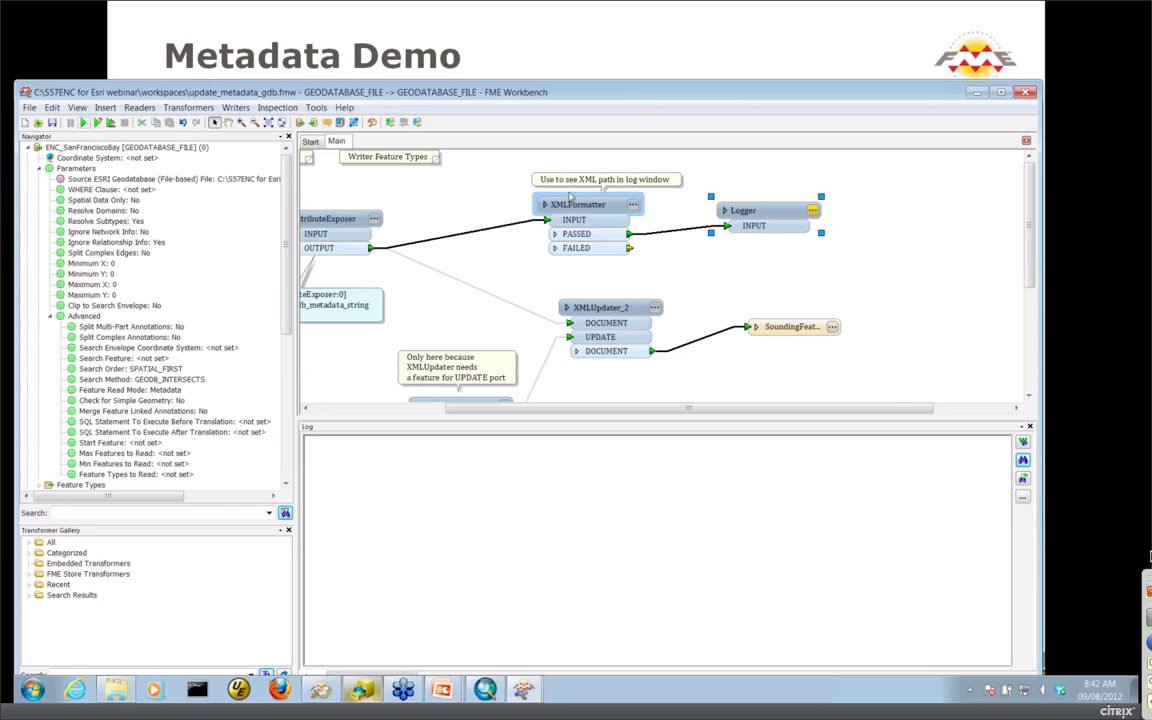
pyautogui.click(633, 205)
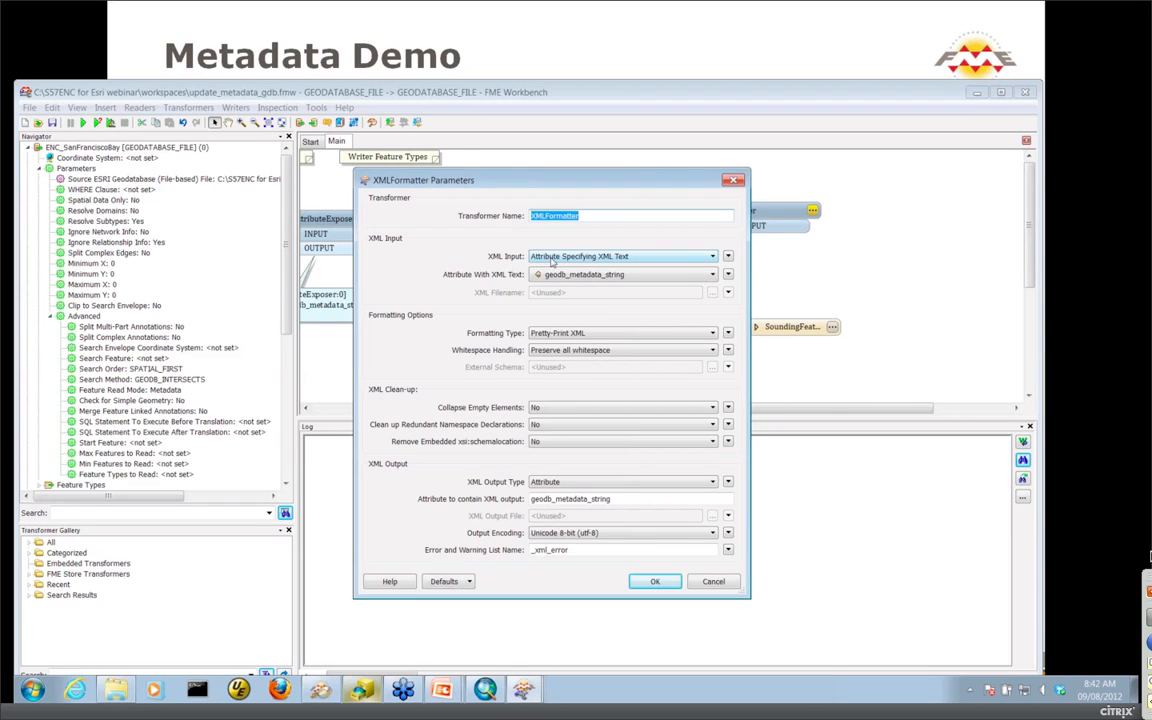
pyautogui.click(552, 257)
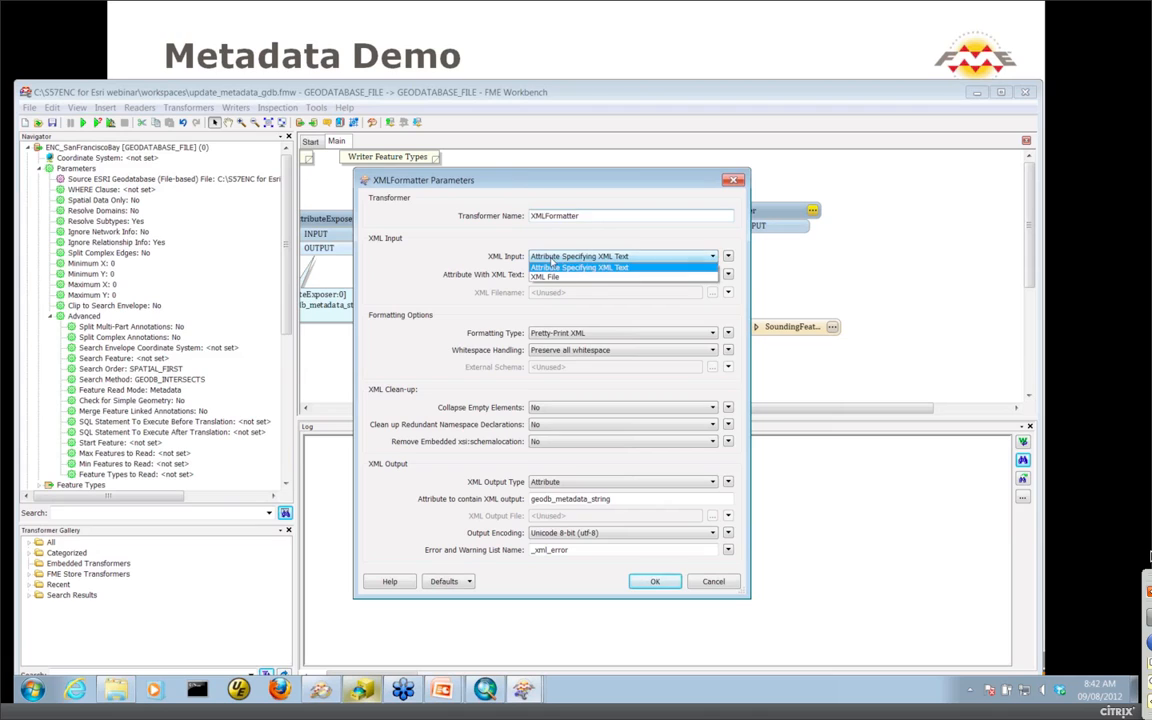
pyautogui.click(560, 267)
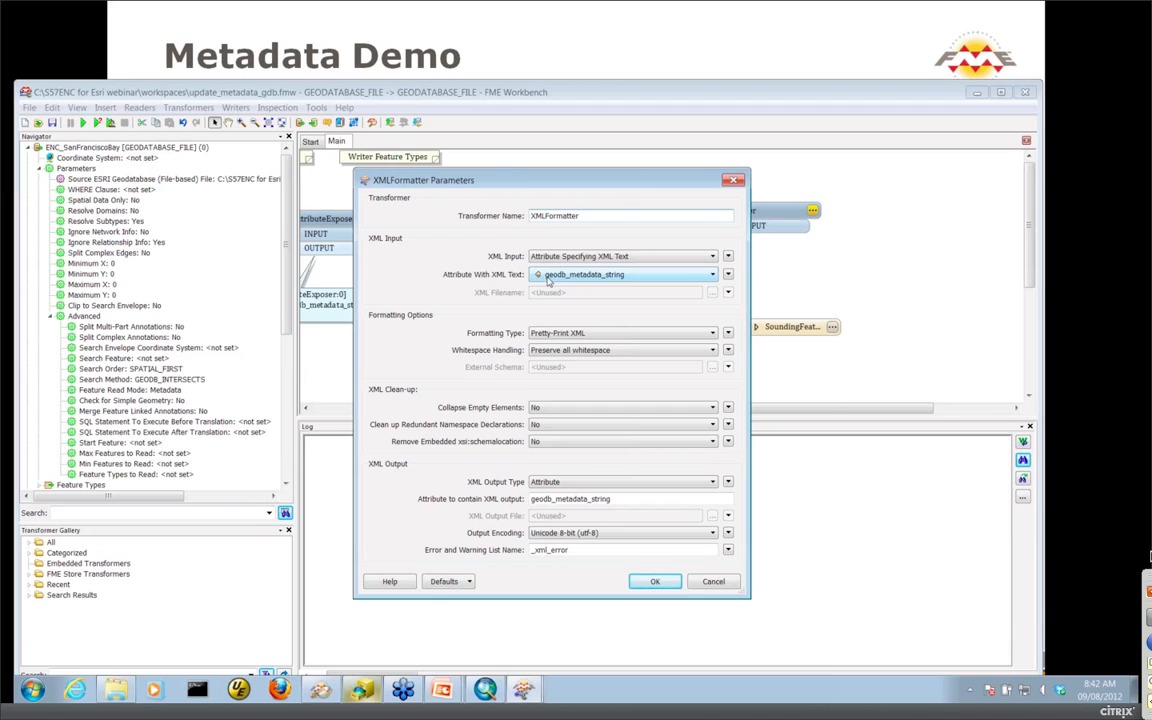
pyautogui.click(655, 581)
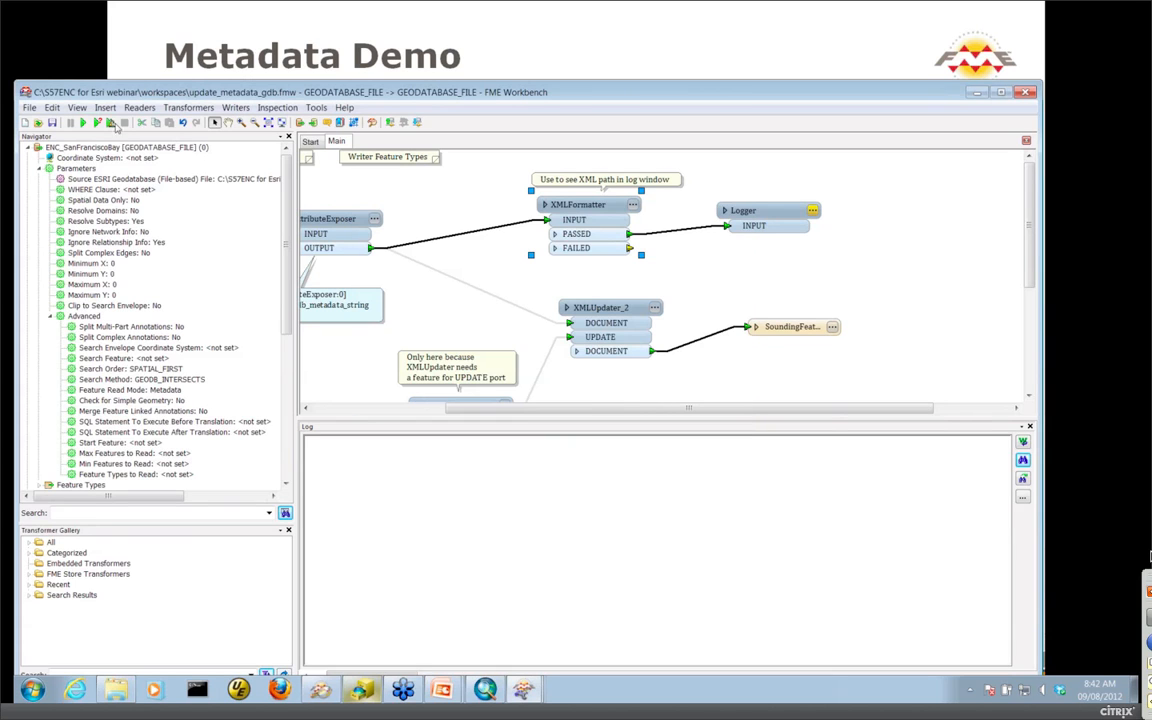
# - Run the update_metadata_gdb workspace and reposition its window so the whole log area is in view
pyautogui.click(83, 121)
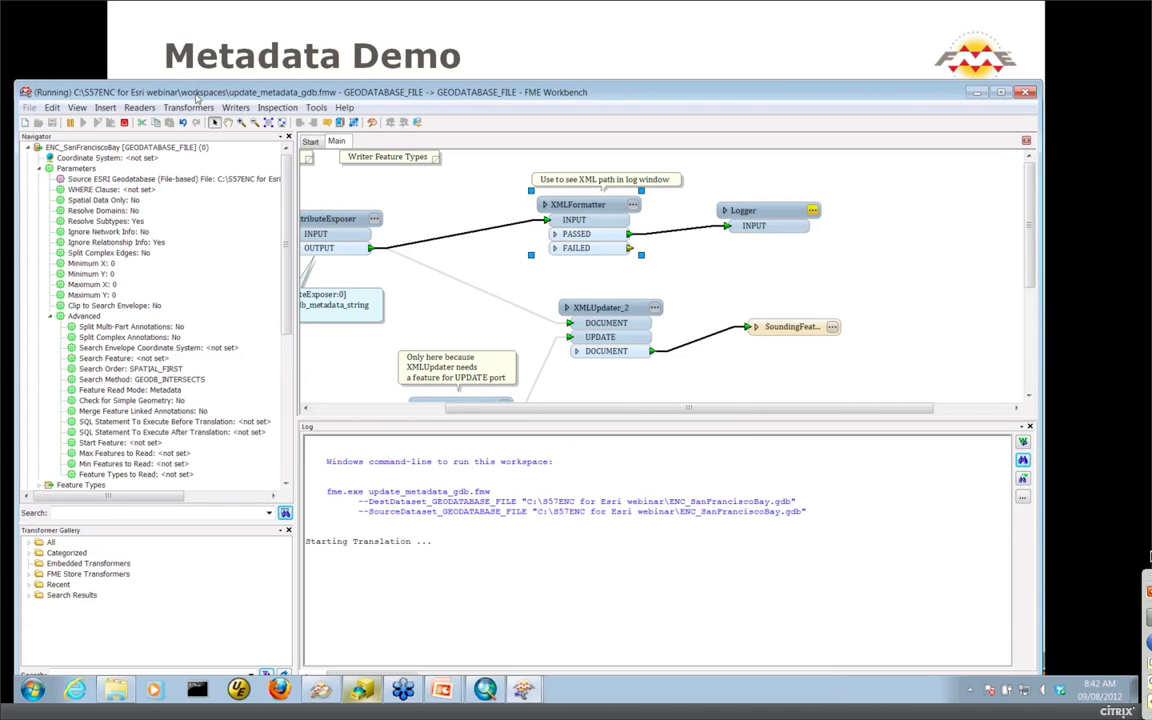
pyautogui.moveTo(180, 90); pyautogui.dragTo(149, 29)
pyautogui.moveTo(252, 210); pyautogui.dragTo(204, 200)
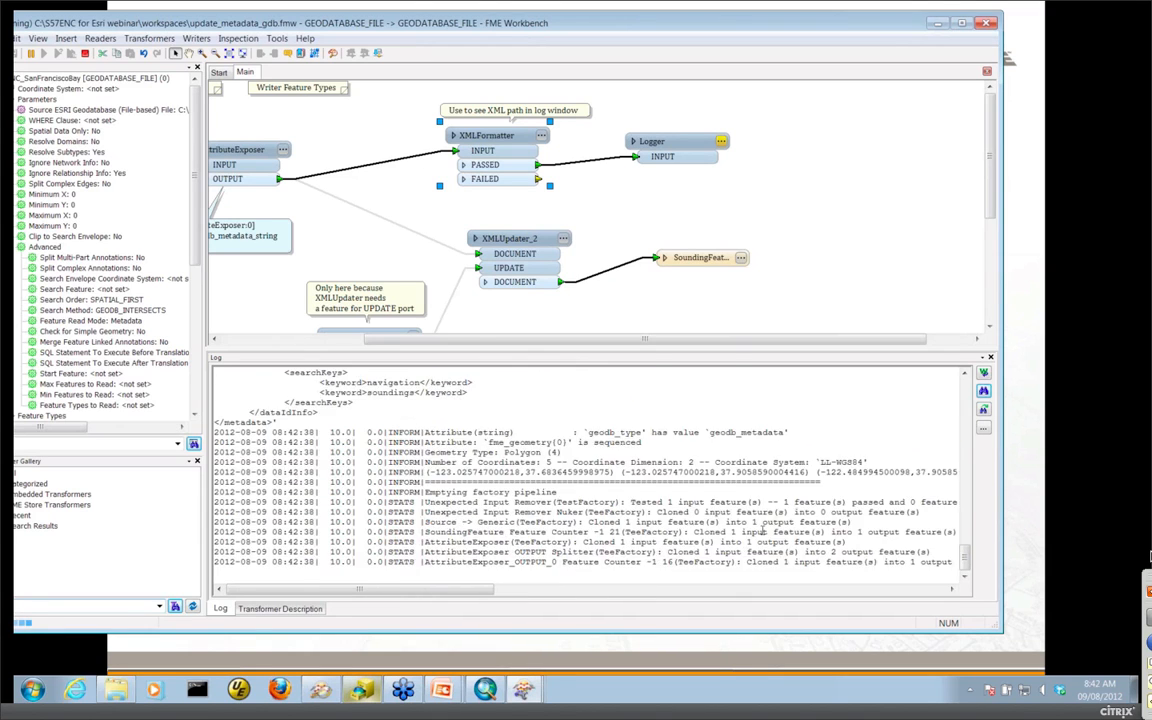
# - Examine the formatted metadata XML in the translation log and highlight the opening idPurp tag under dataIdInfo
pyautogui.moveTo(965, 567); pyautogui.dragTo(965, 490)
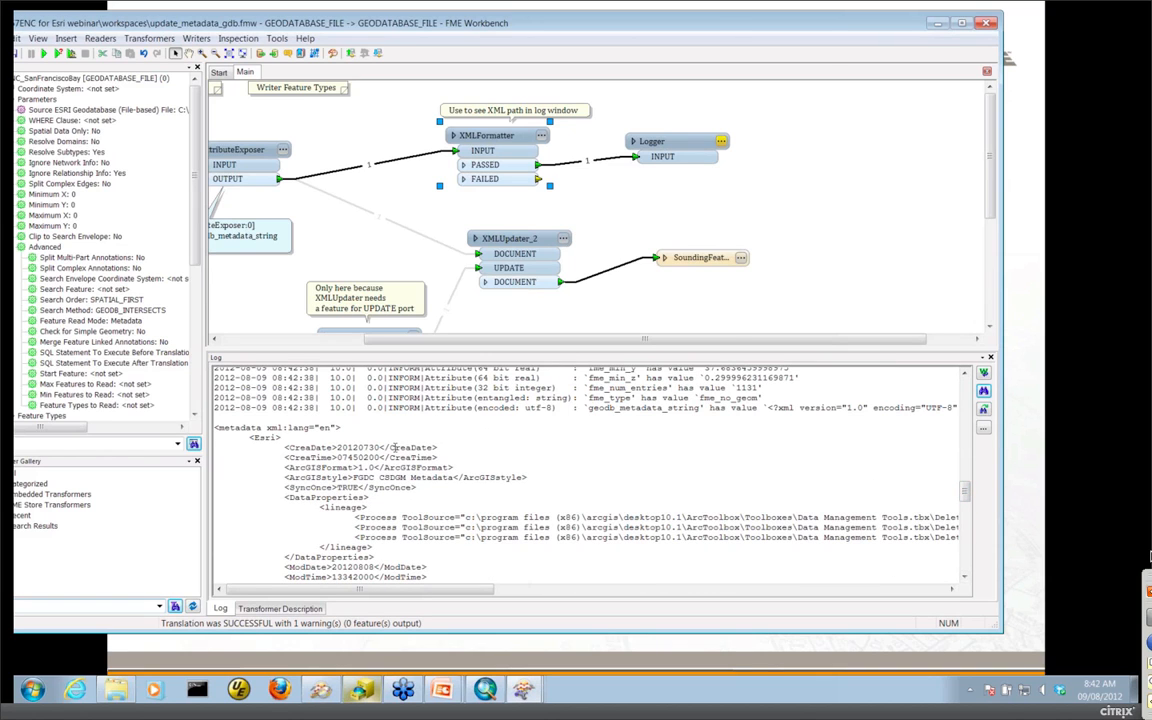
pyautogui.scroll(-2, 392, 448)
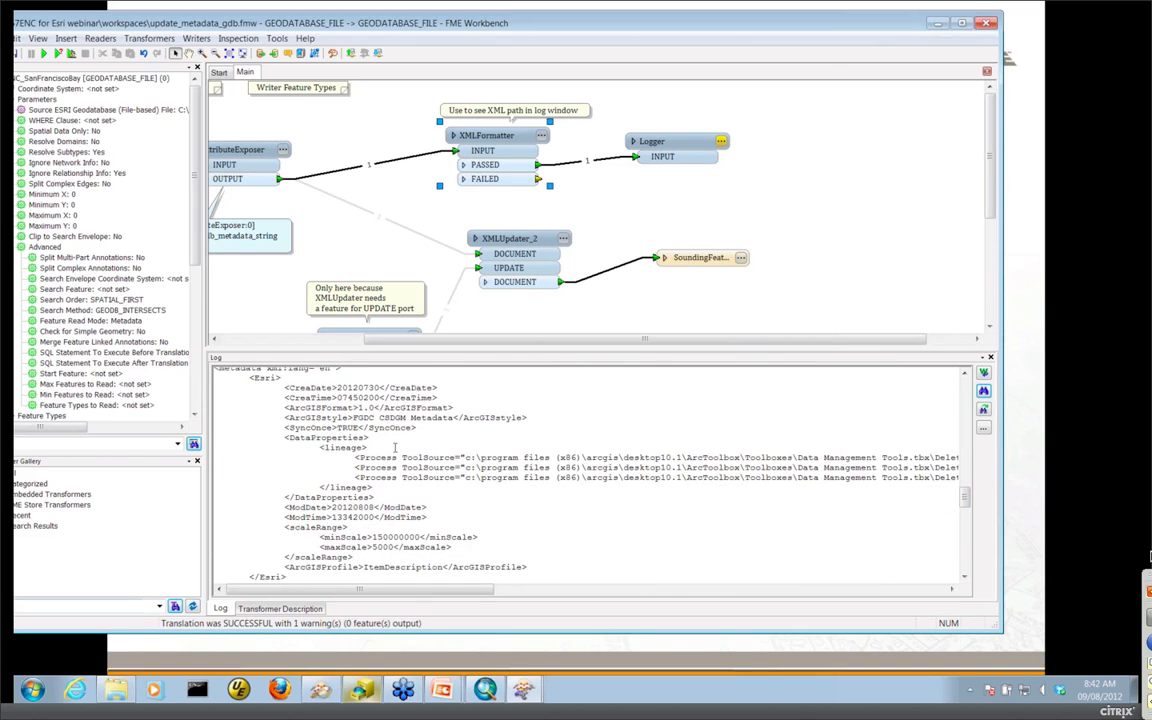
pyautogui.scroll(-3, 394, 448)
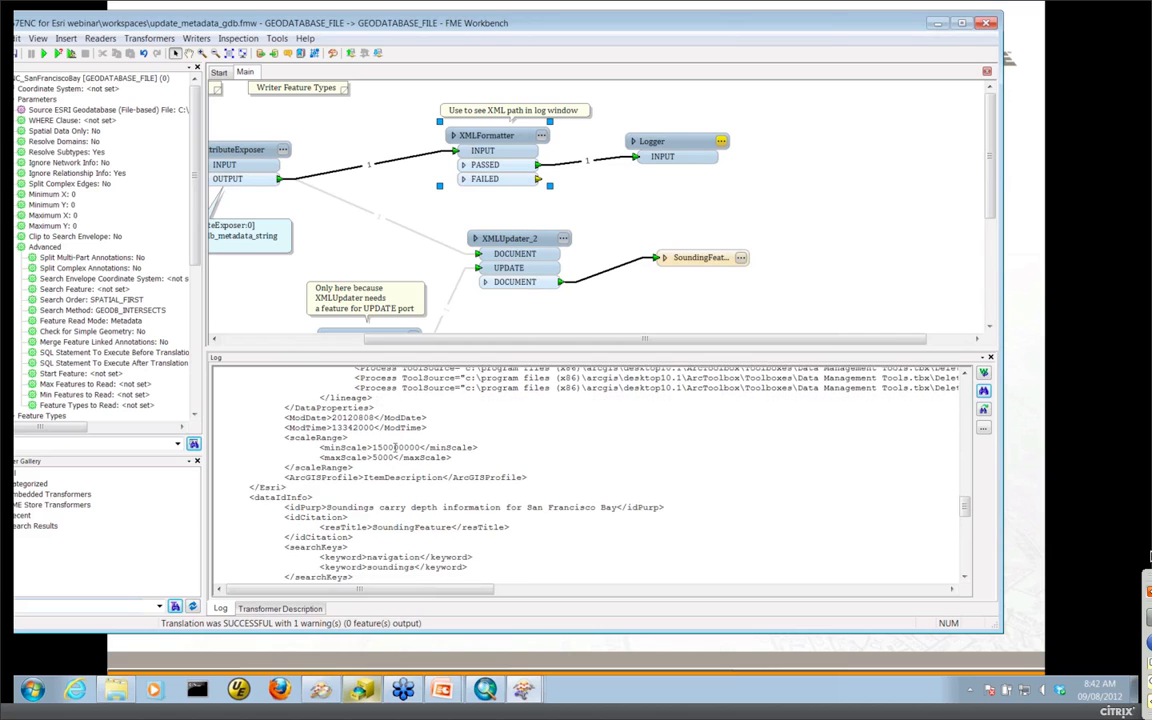
pyautogui.scroll(-1, 394, 448)
pyautogui.moveTo(326, 478); pyautogui.dragTo(285, 478)
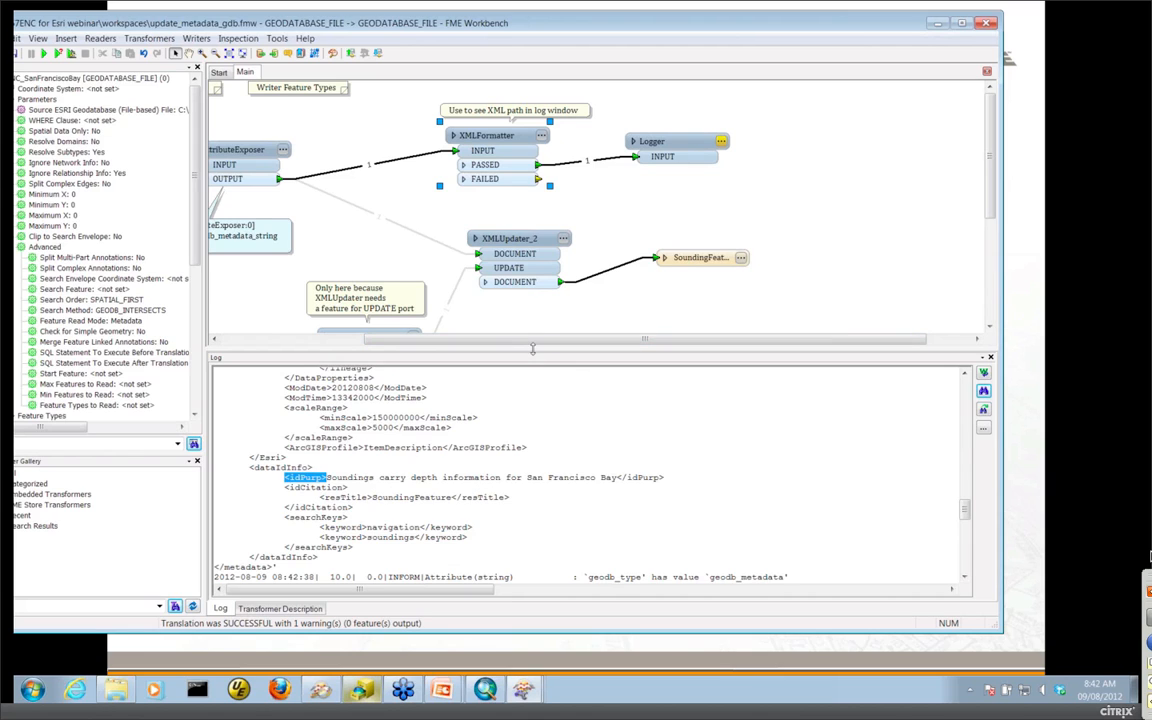
# - Disable the AttributeExposer connection to XMLFormatter, and enable the AttributeExposer and Creator connections into XMLUpdater_2
pyautogui.moveTo(533, 348); pyautogui.dragTo(533, 446)
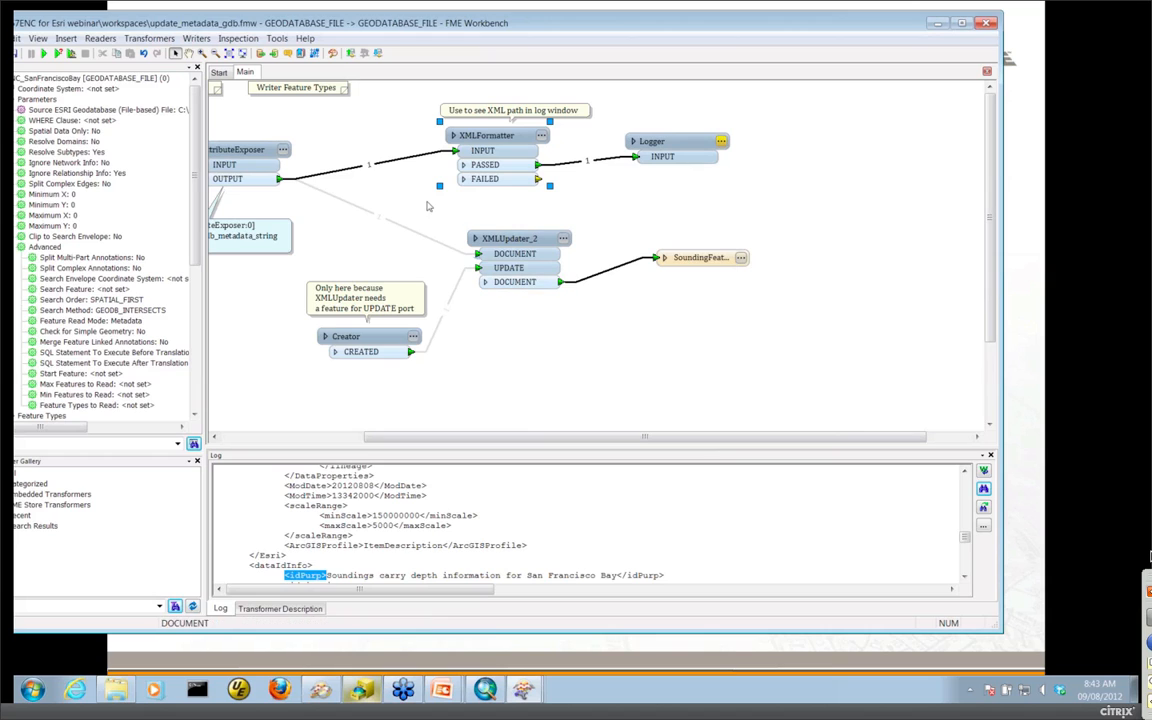
pyautogui.click(400, 161)
pyautogui.rightClick(401, 160)
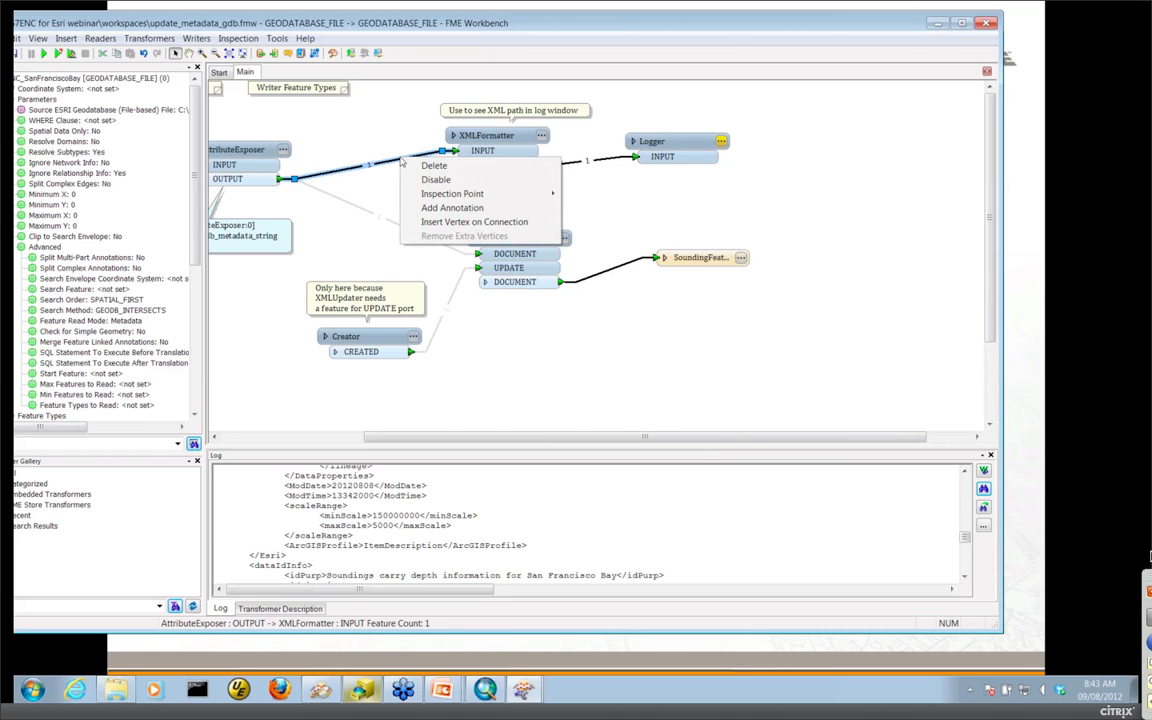
pyautogui.click(436, 179)
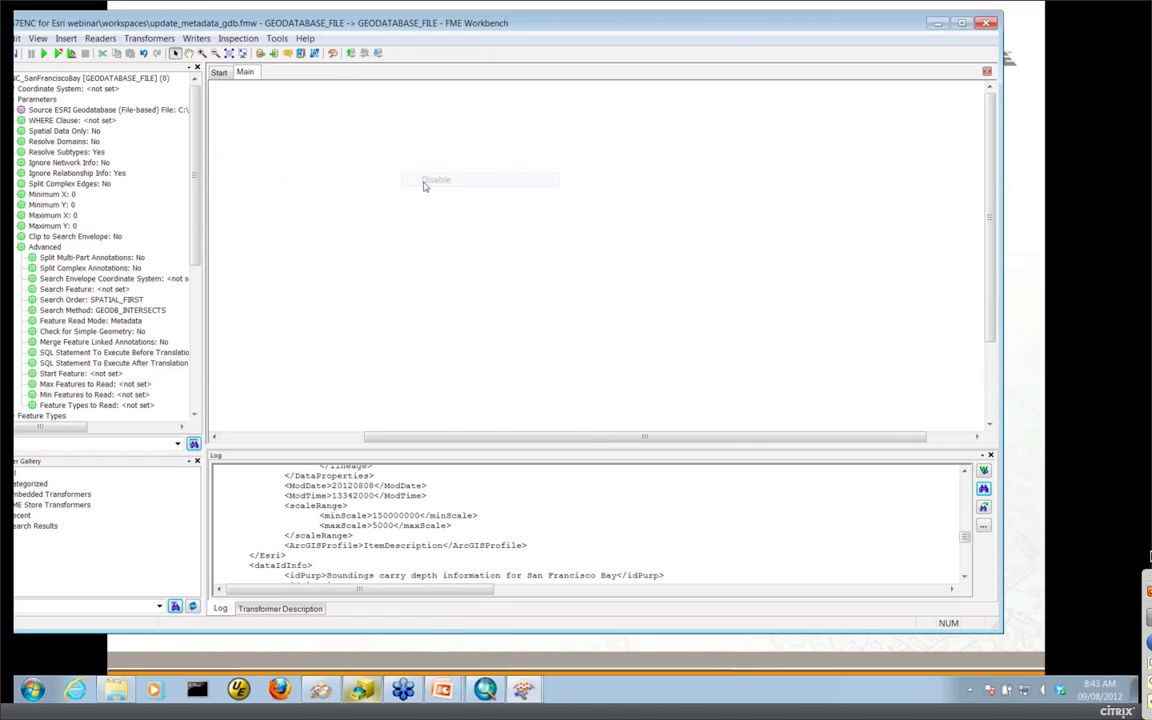
pyautogui.click(424, 232)
pyautogui.rightClick(425, 233)
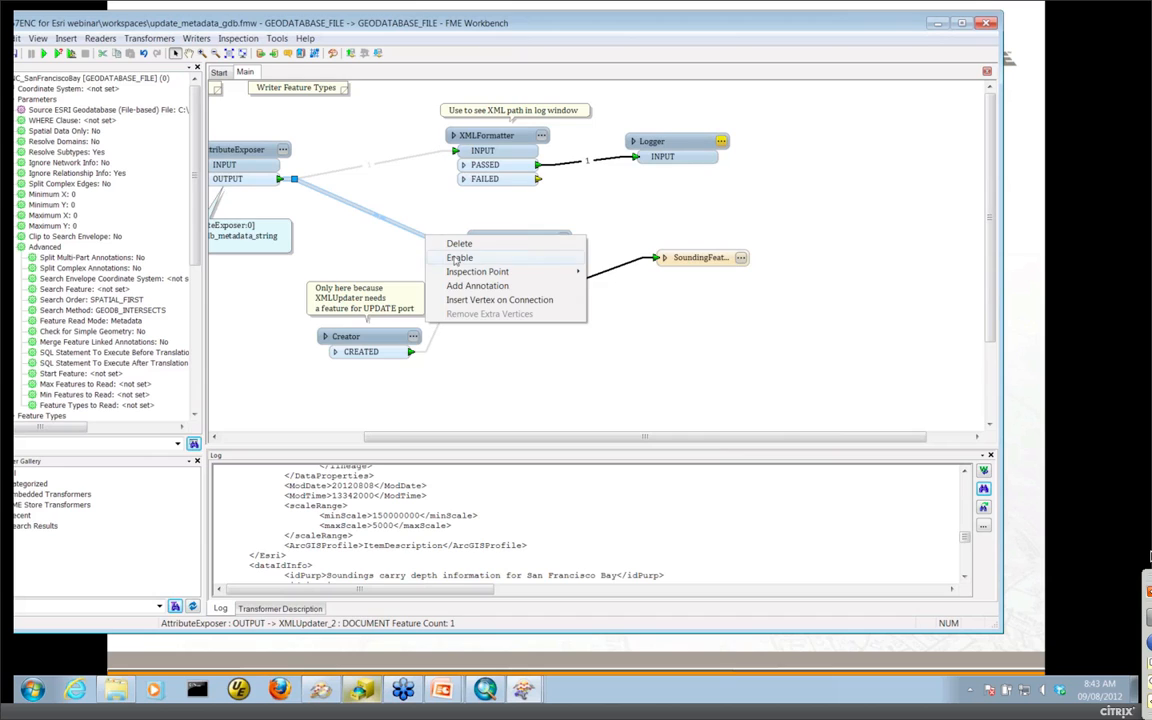
pyautogui.click(460, 254)
pyautogui.click(455, 282)
pyautogui.rightClick(455, 282)
pyautogui.click(490, 302)
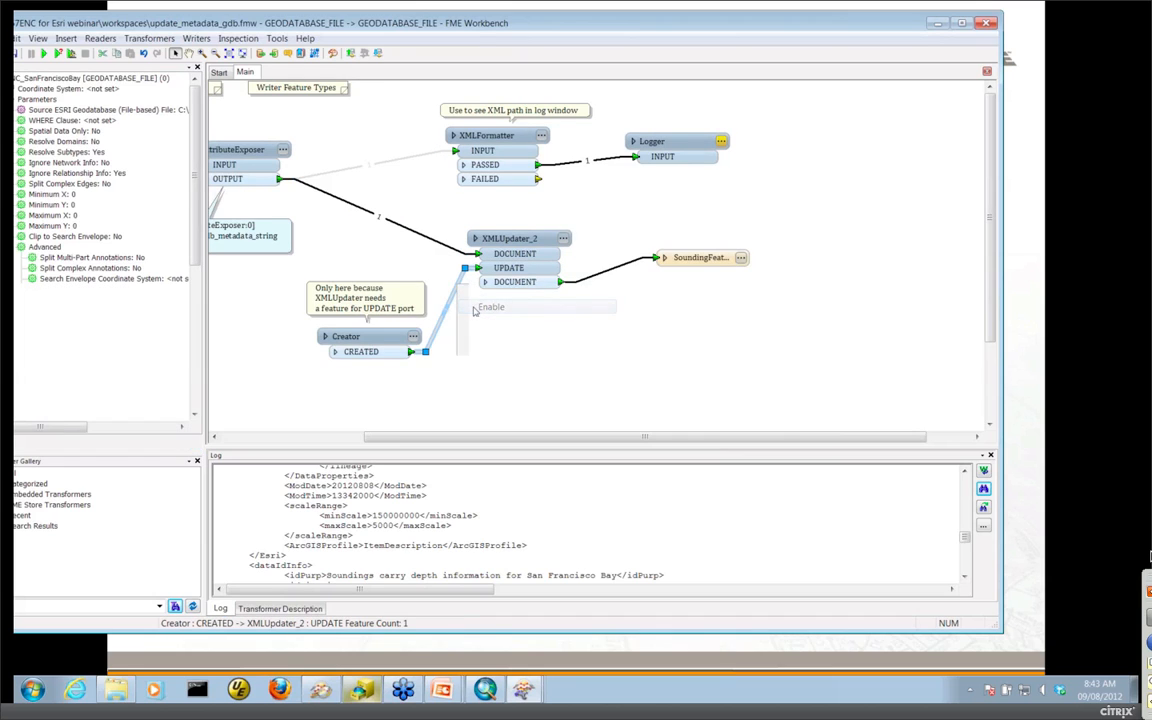
# - Set the Replace contents update value in XMLUpdater_2 to "San Francisco Bay Area Soundings (carry depth information)"
pyautogui.click(563, 239)
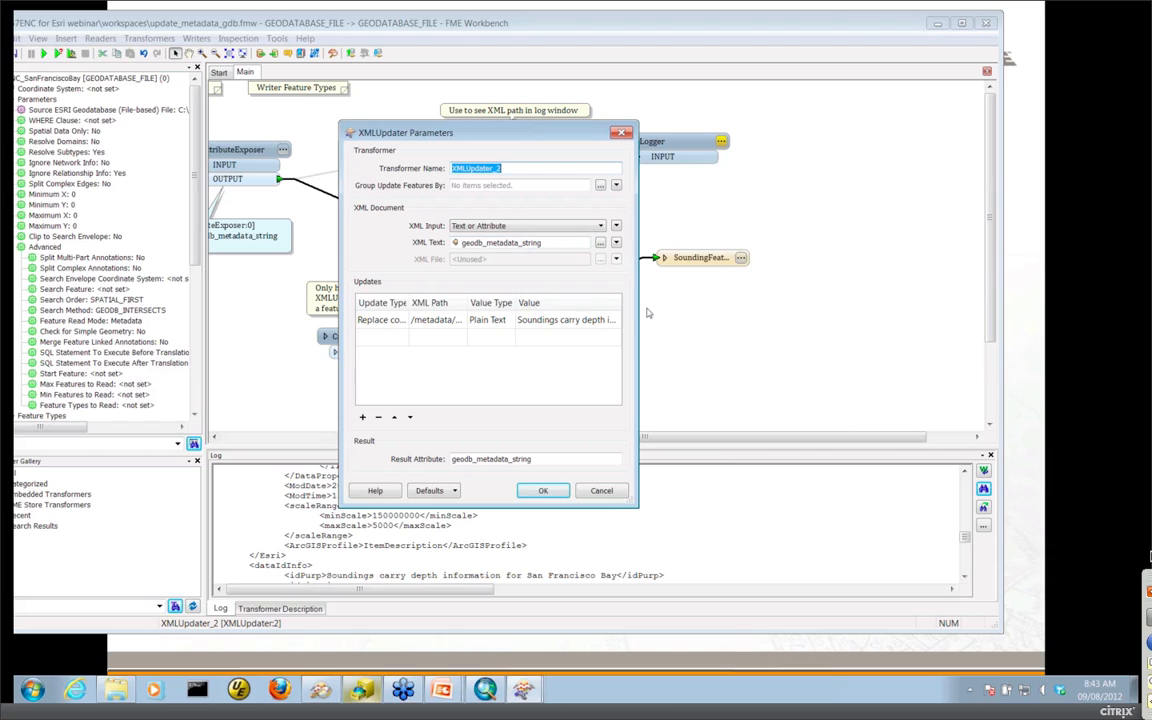
pyautogui.moveTo(637, 313); pyautogui.dragTo(867, 313)
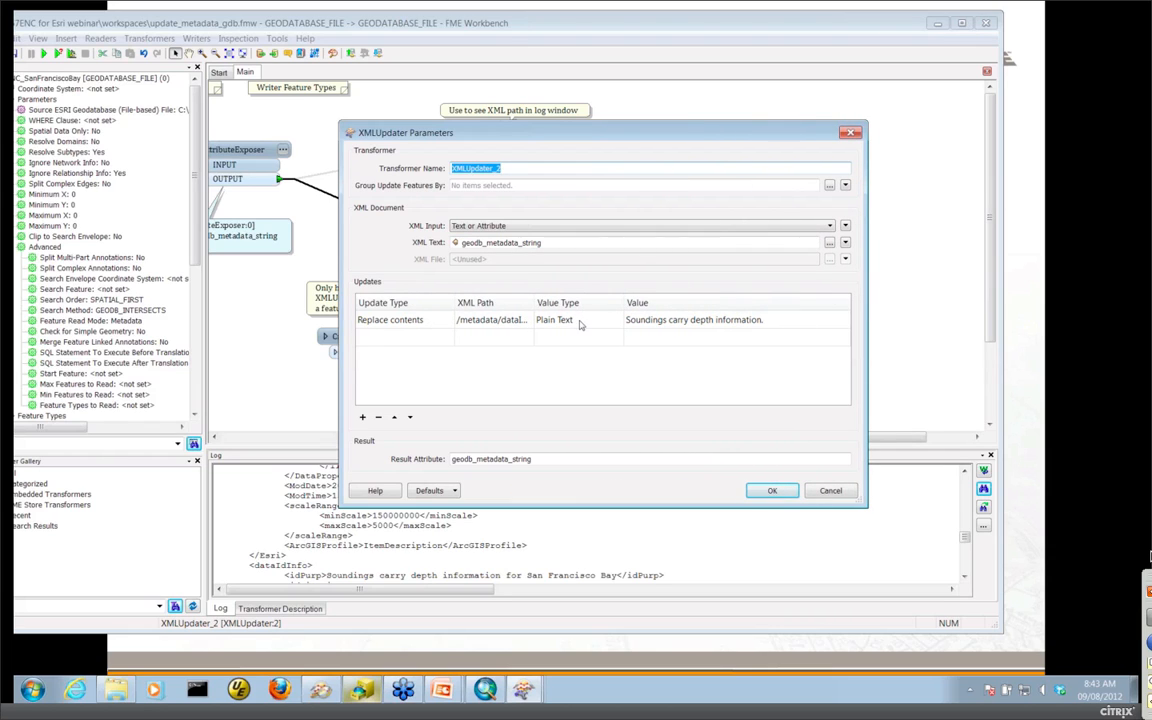
pyautogui.click(654, 321)
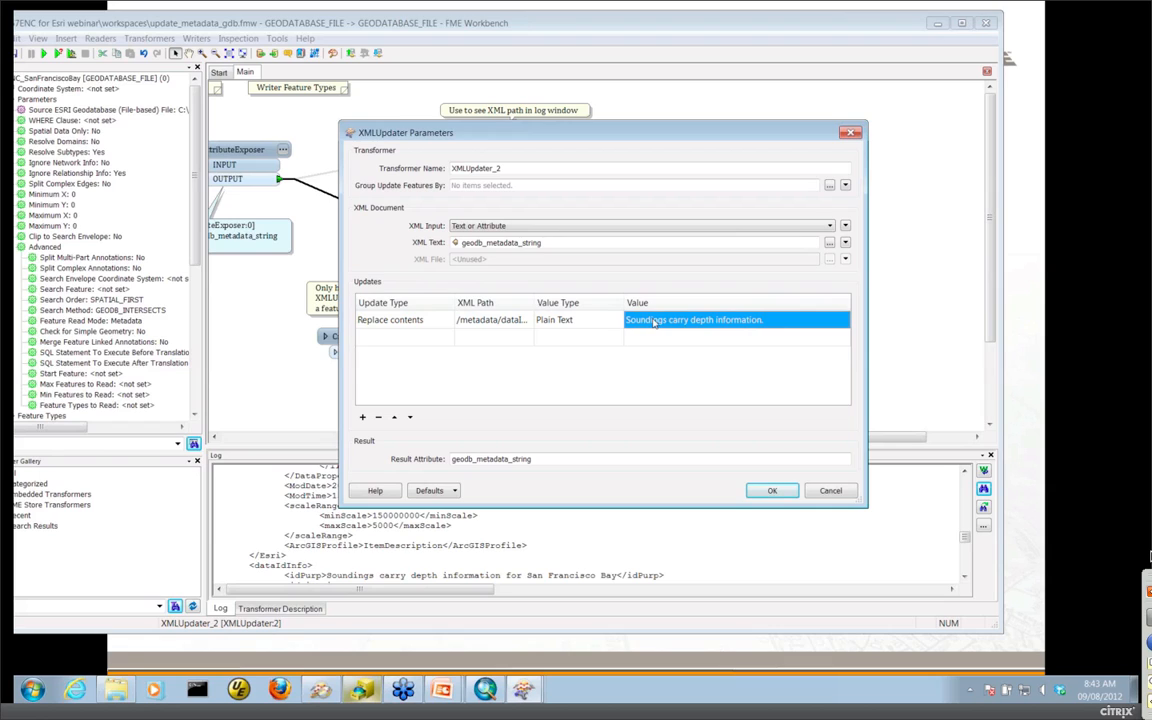
pyautogui.click(655, 321)
pyautogui.write('SOun')
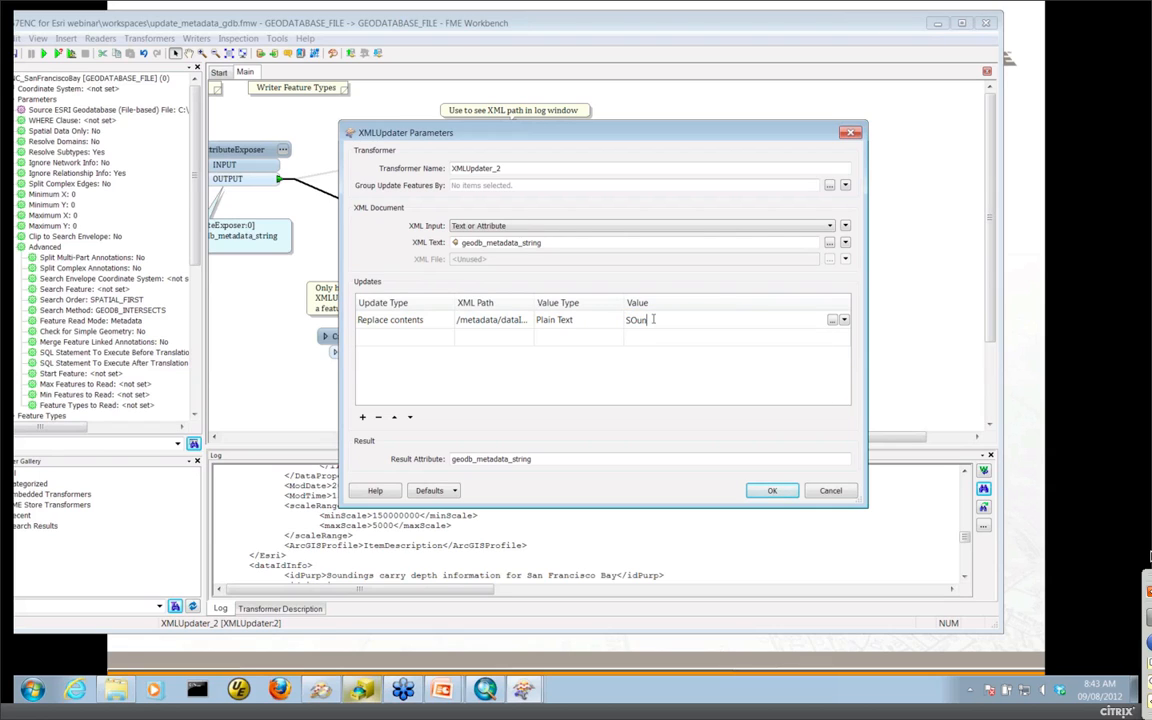
pyautogui.write('an Francisco Bay Area Soundings (')
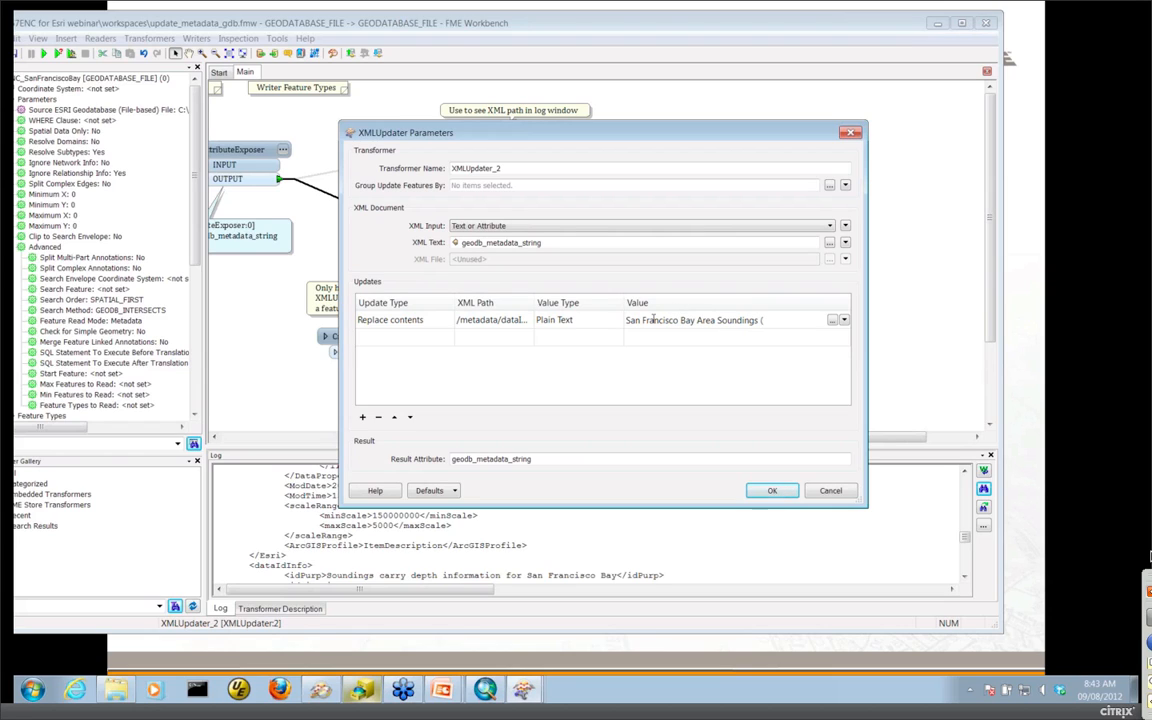
pyautogui.write('carry depth information)')
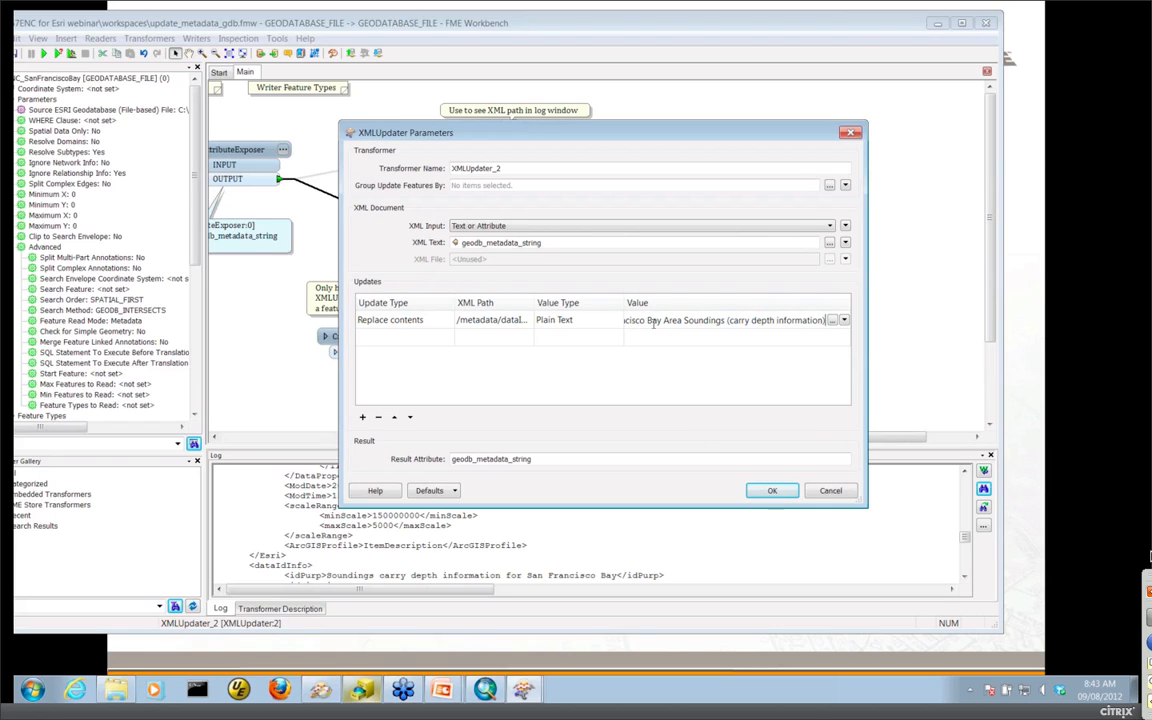
pyautogui.click(769, 492)
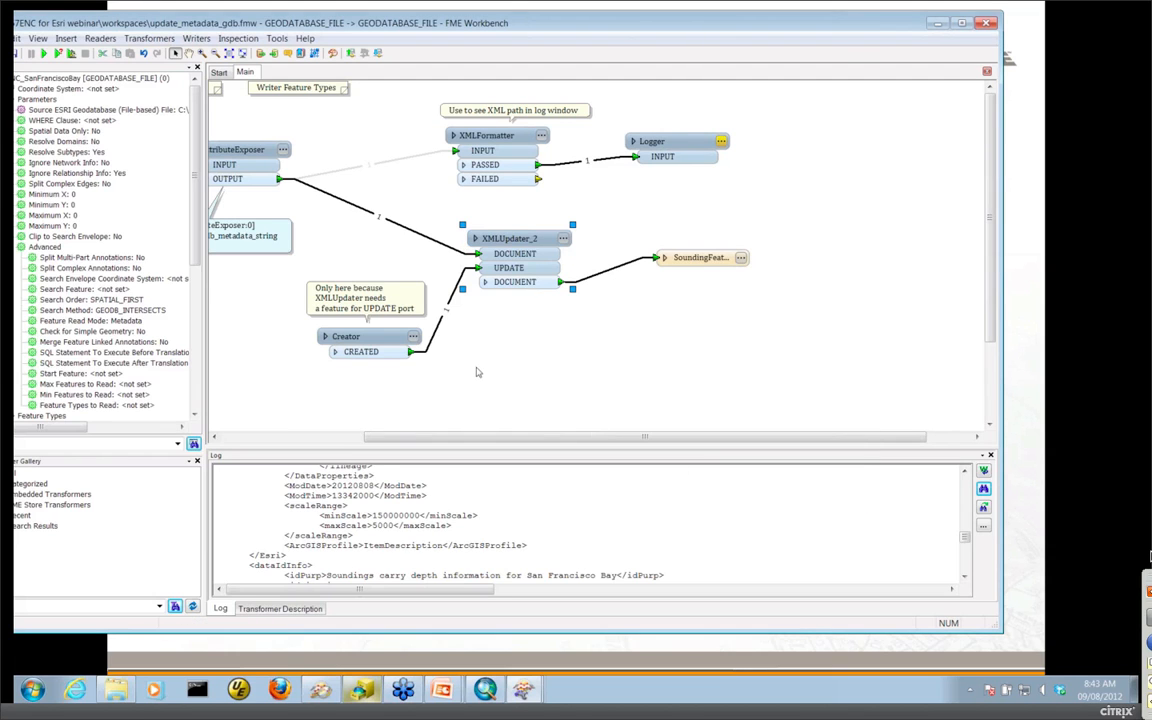
# - Shift the Creator transformer and its annotation slightly up and to the left on the canvas
pyautogui.click(438, 325)
pyautogui.moveTo(402, 331); pyautogui.dragTo(367, 327)
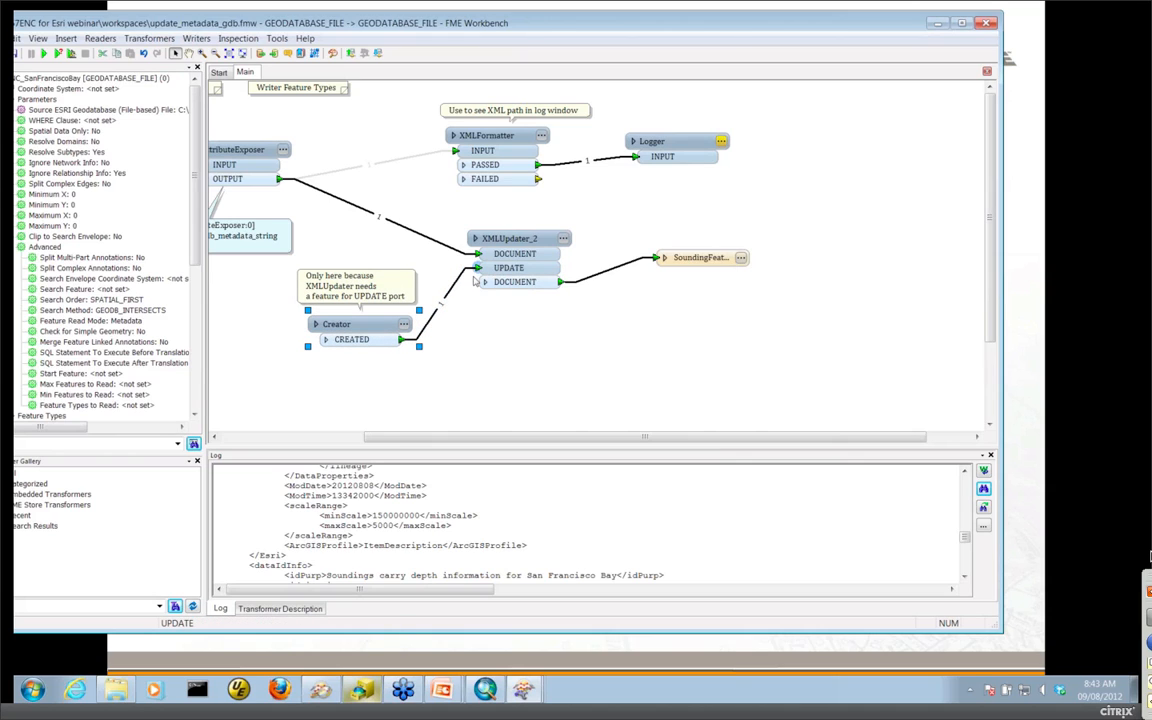
pyautogui.moveTo(459, 283)
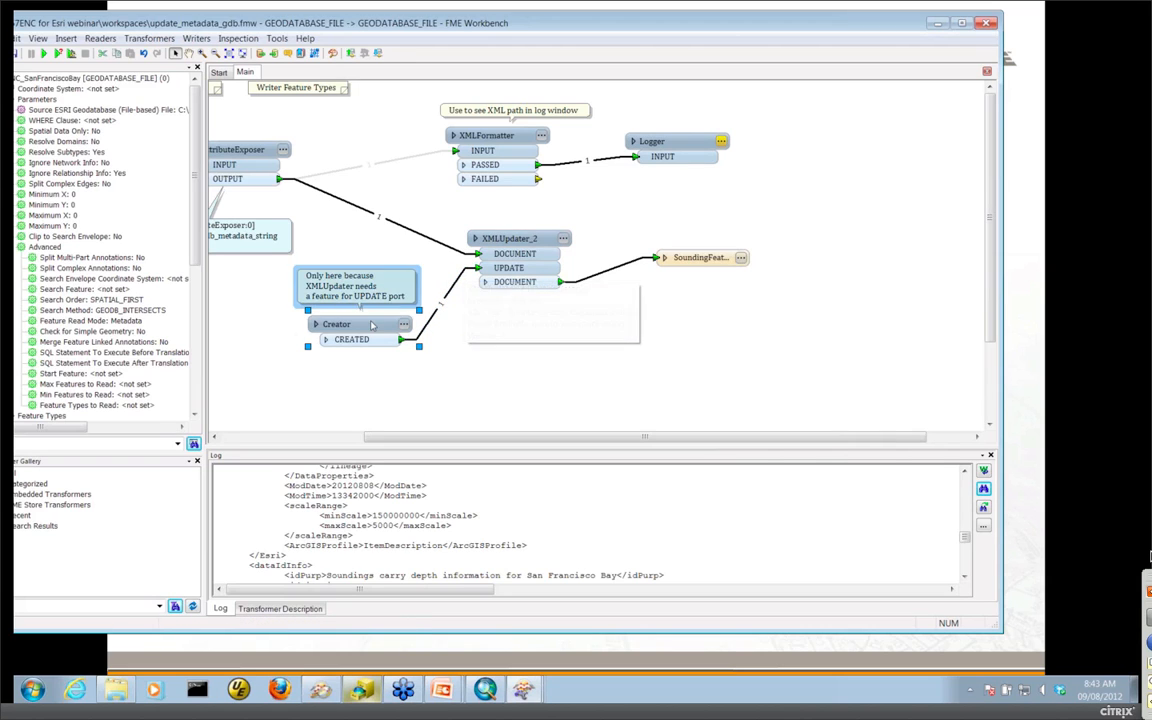
pyautogui.moveTo(370, 327)
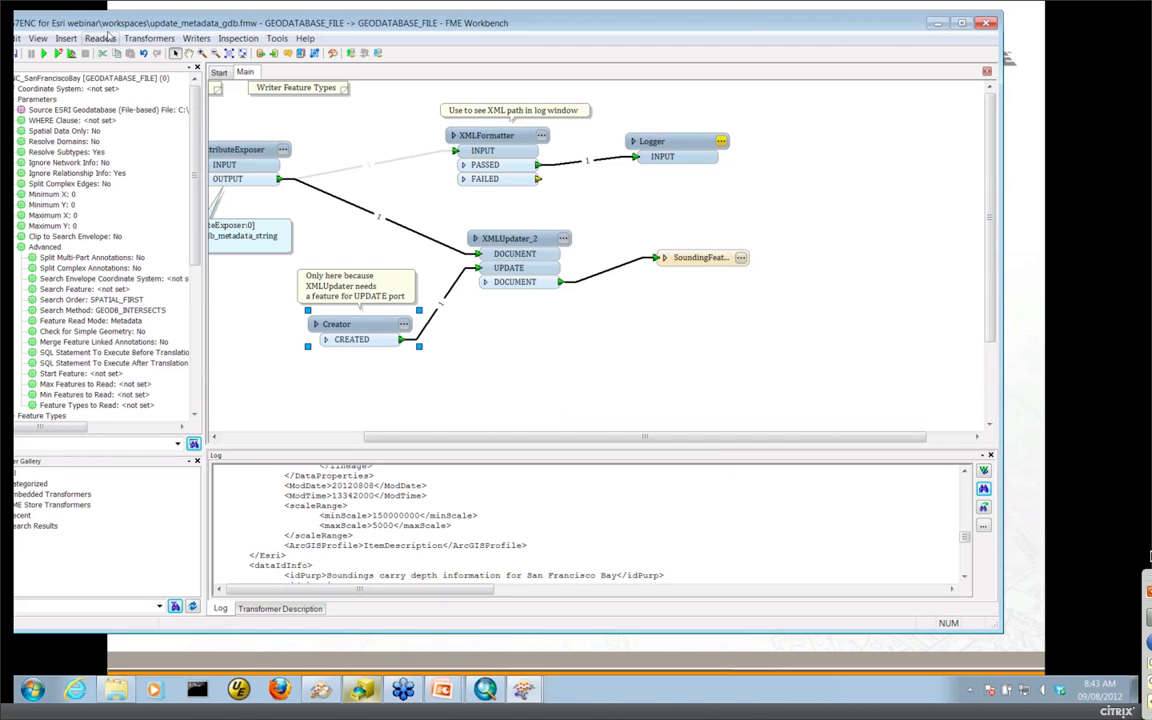
# - Run the workspace with the XMLUpdater_2 path enabled and enlarge the log area to follow the translation
pyautogui.moveTo(108, 25); pyautogui.dragTo(138, 48)
pyautogui.click(75, 70)
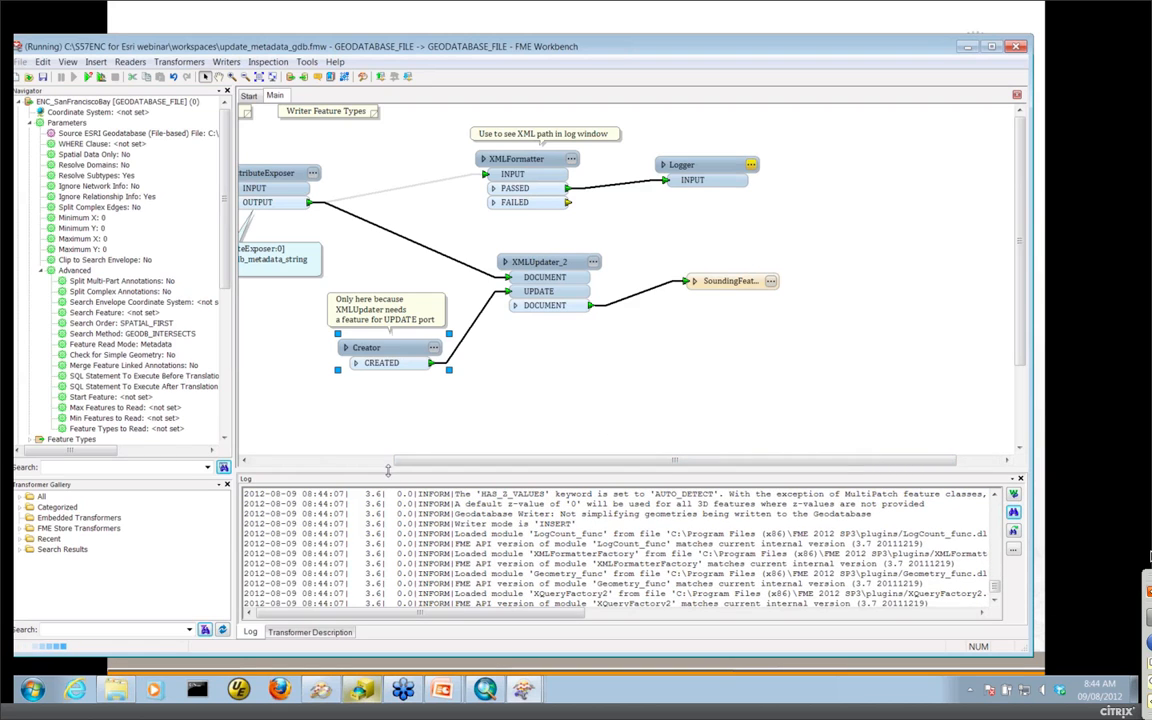
pyautogui.moveTo(387, 418); pyautogui.dragTo(387, 408)
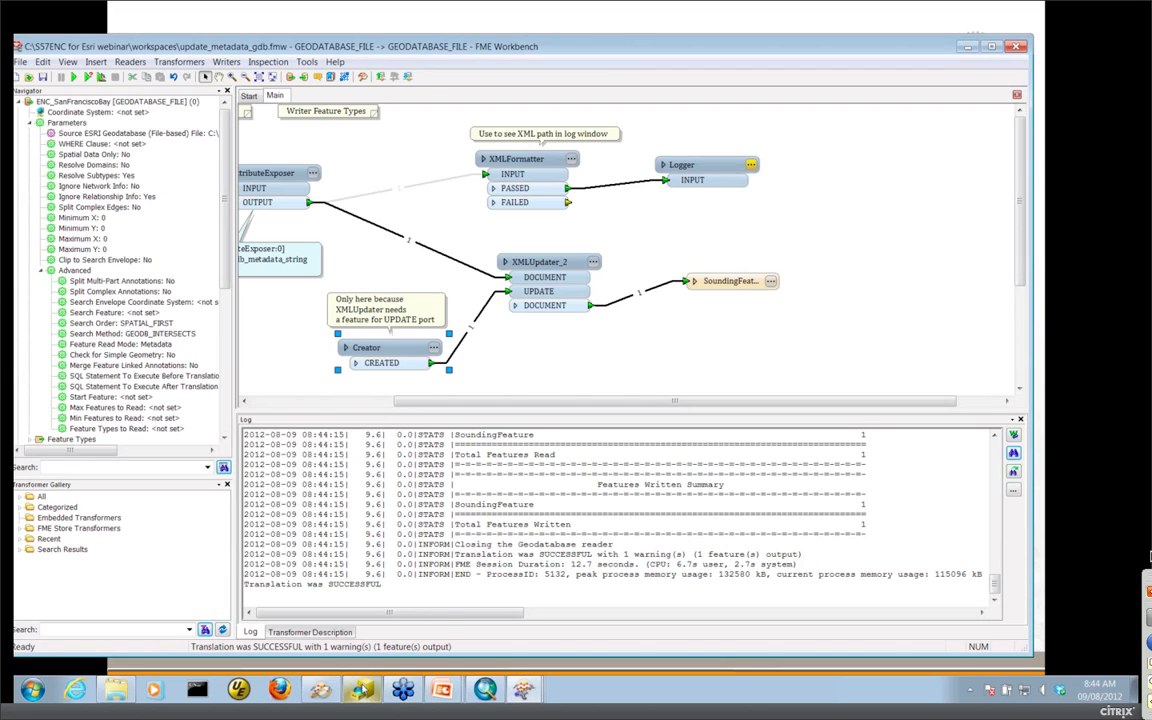
# - Switch to ArcCatalog, refresh SoundingFeature's description to check its Summary text, and minimize the ArcCatalog and FME Workbench windows
pyautogui.hotkey('alt', 'Tab')
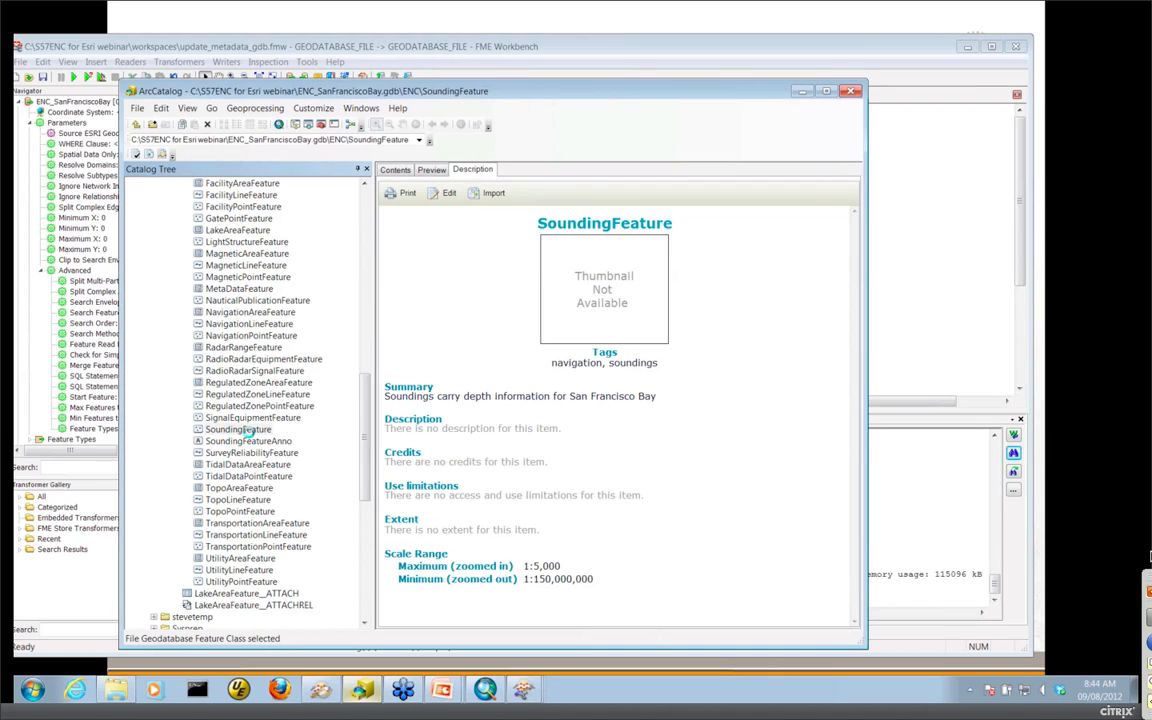
pyautogui.press('F5')
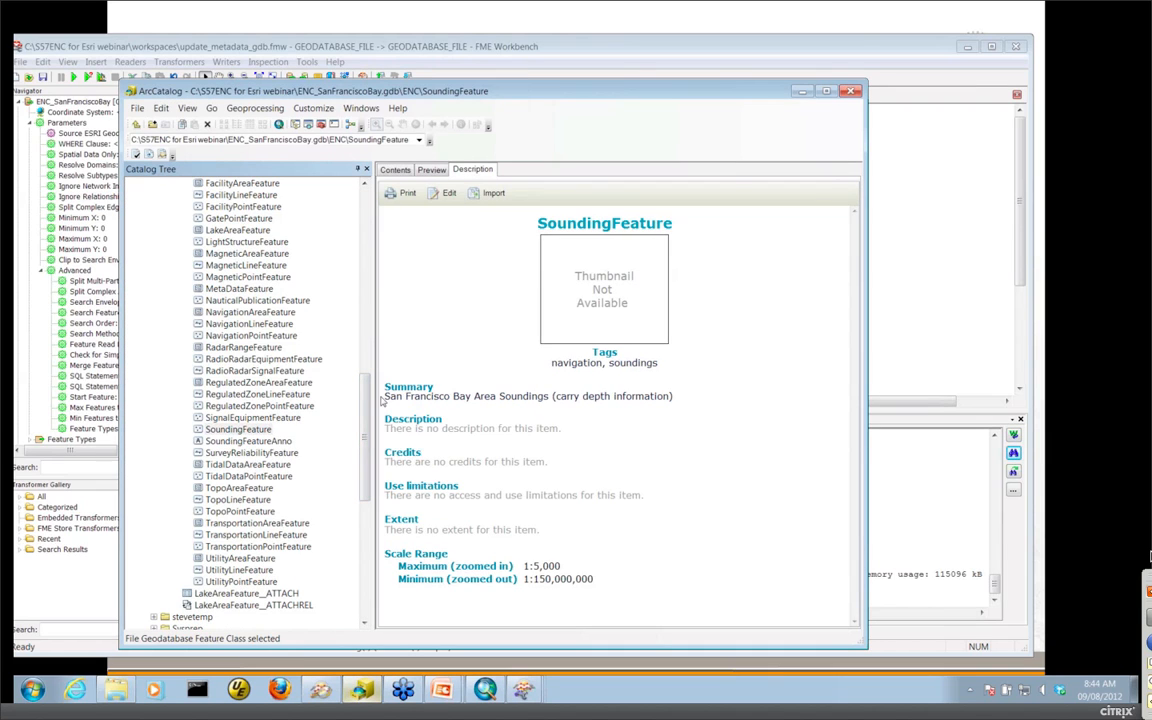
pyautogui.moveTo(389, 397); pyautogui.dragTo(641, 400)
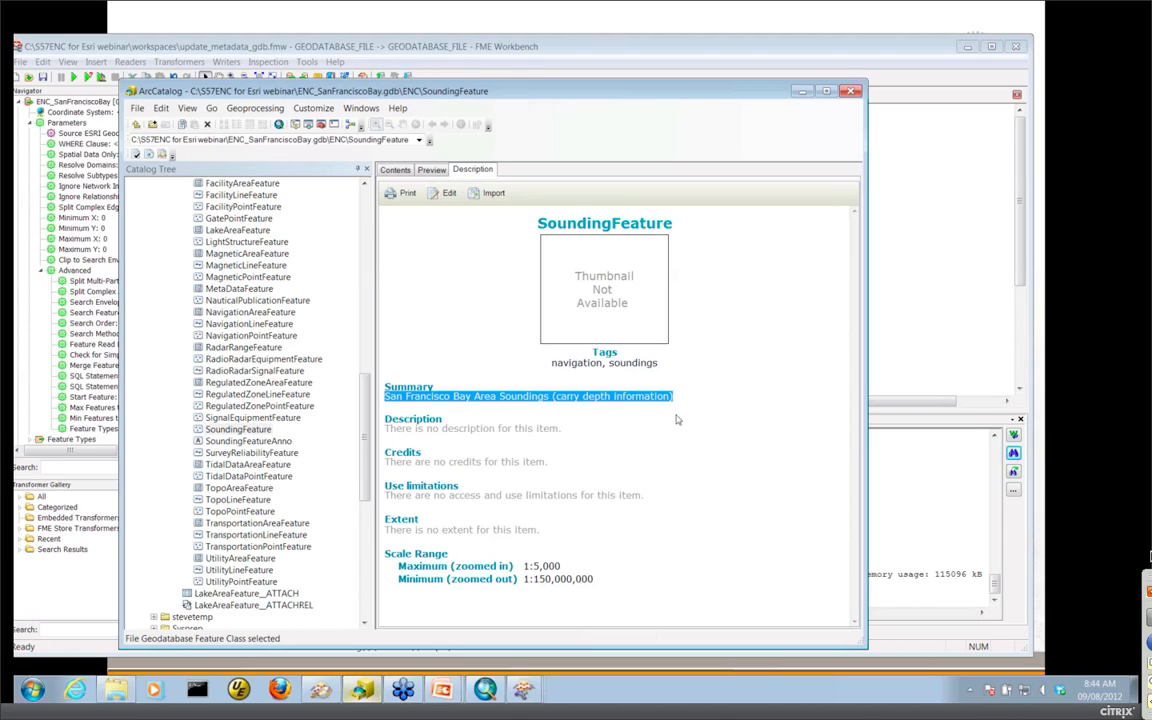
pyautogui.click(704, 396)
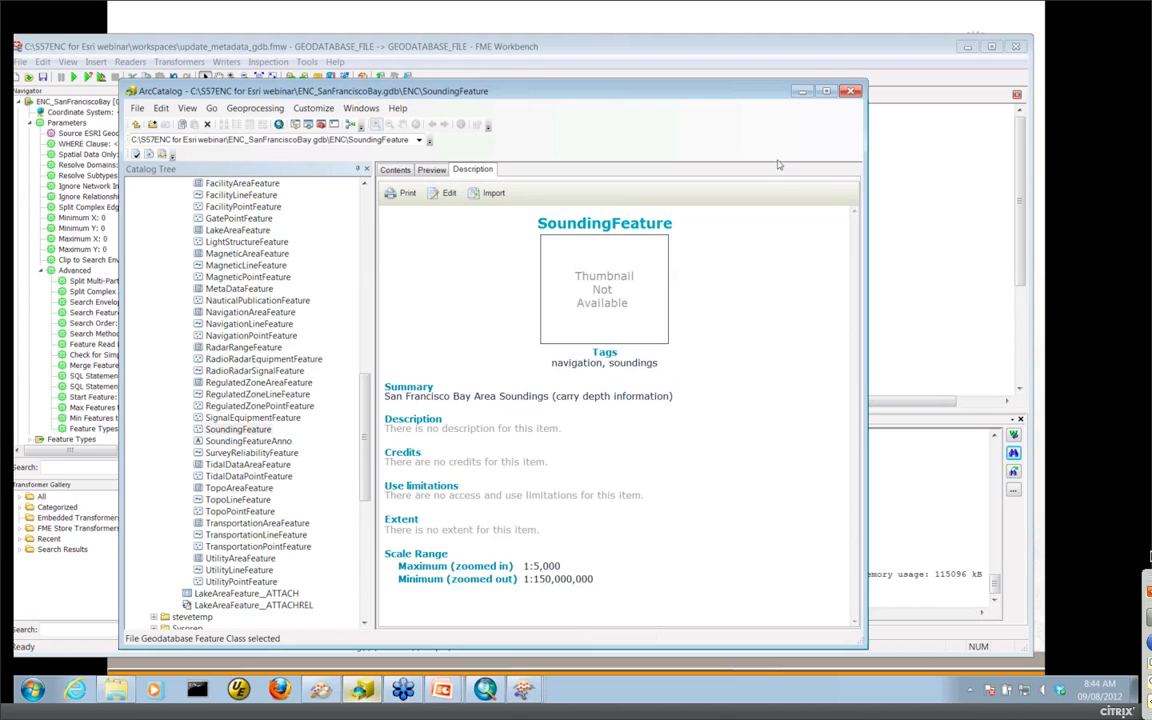
pyautogui.click(800, 91)
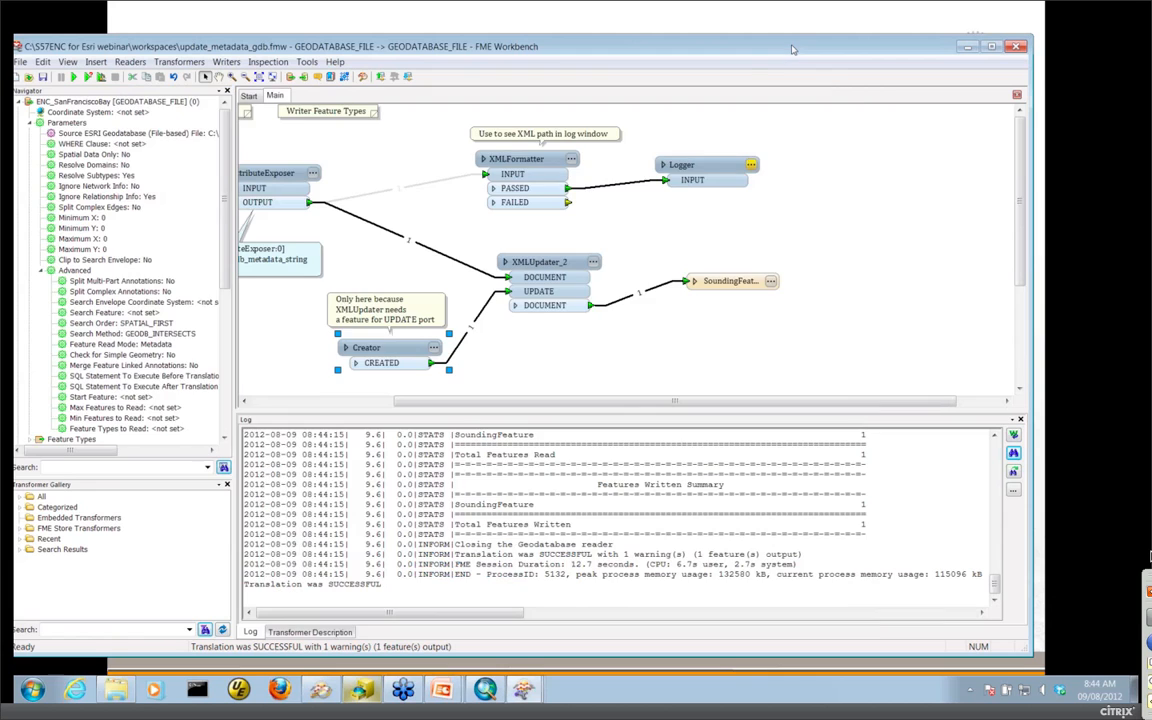
pyautogui.click(967, 46)
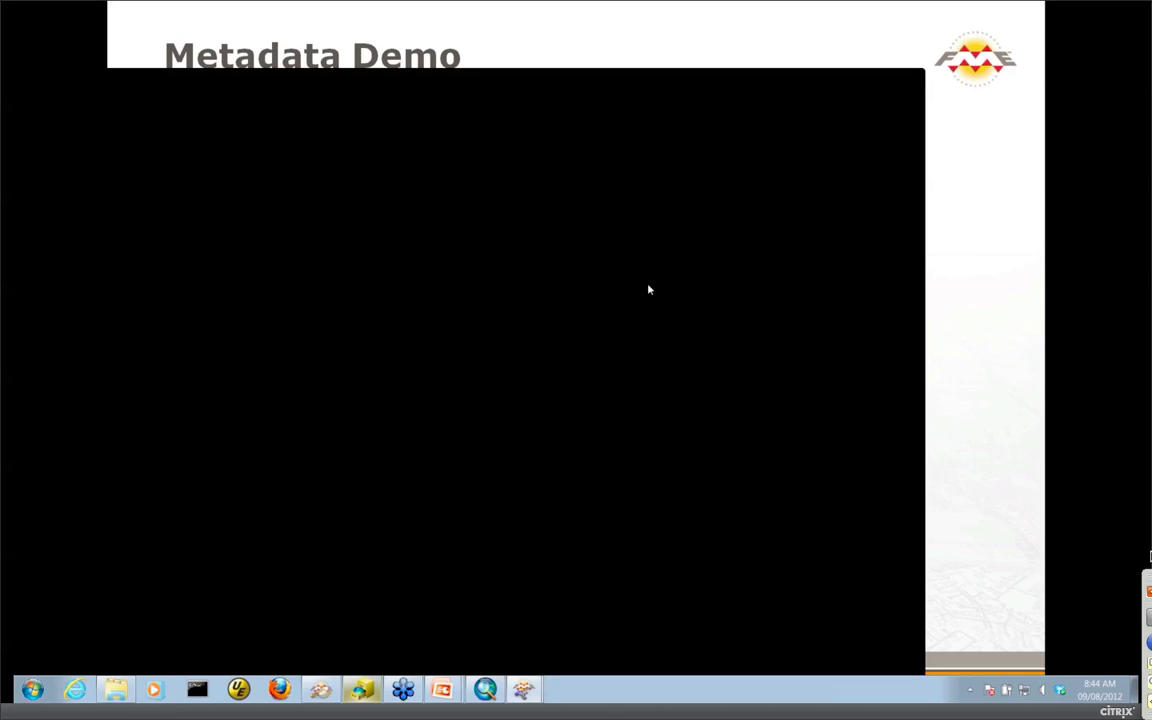
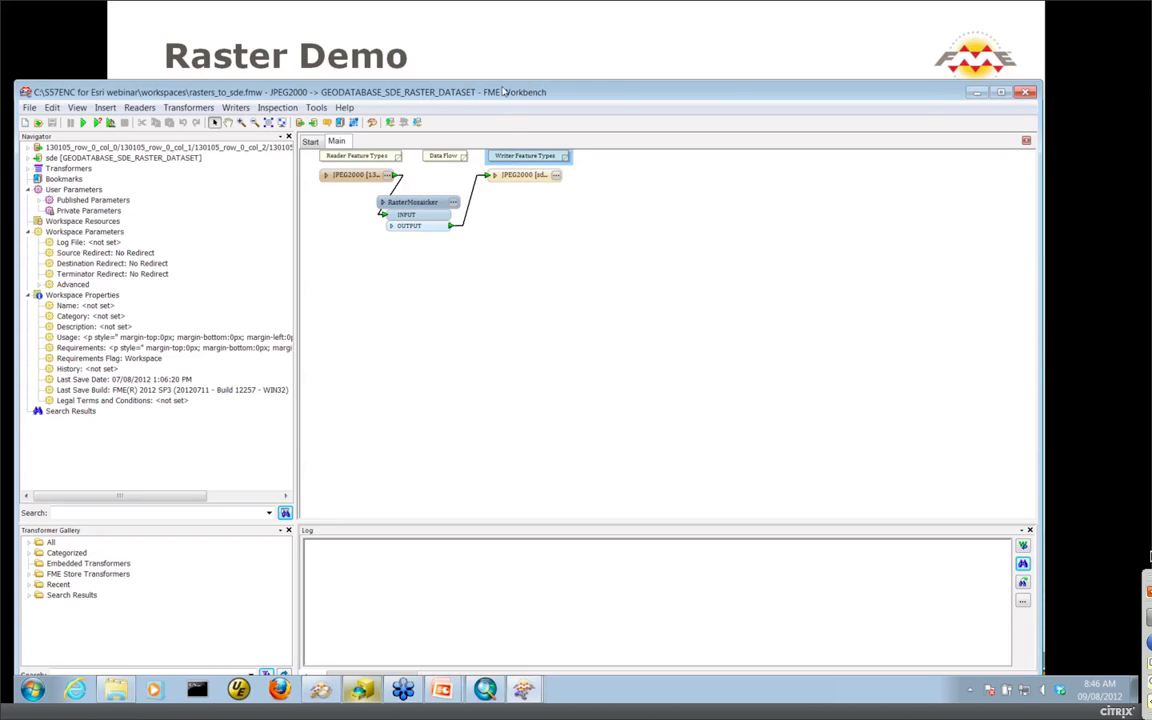
# - Move the FME Workbench window upward, switch to Windows Explorer and open the folder C:\FMEData\Data\Raster\130105_tiles
pyautogui.moveTo(503, 95); pyautogui.dragTo(517, 37)
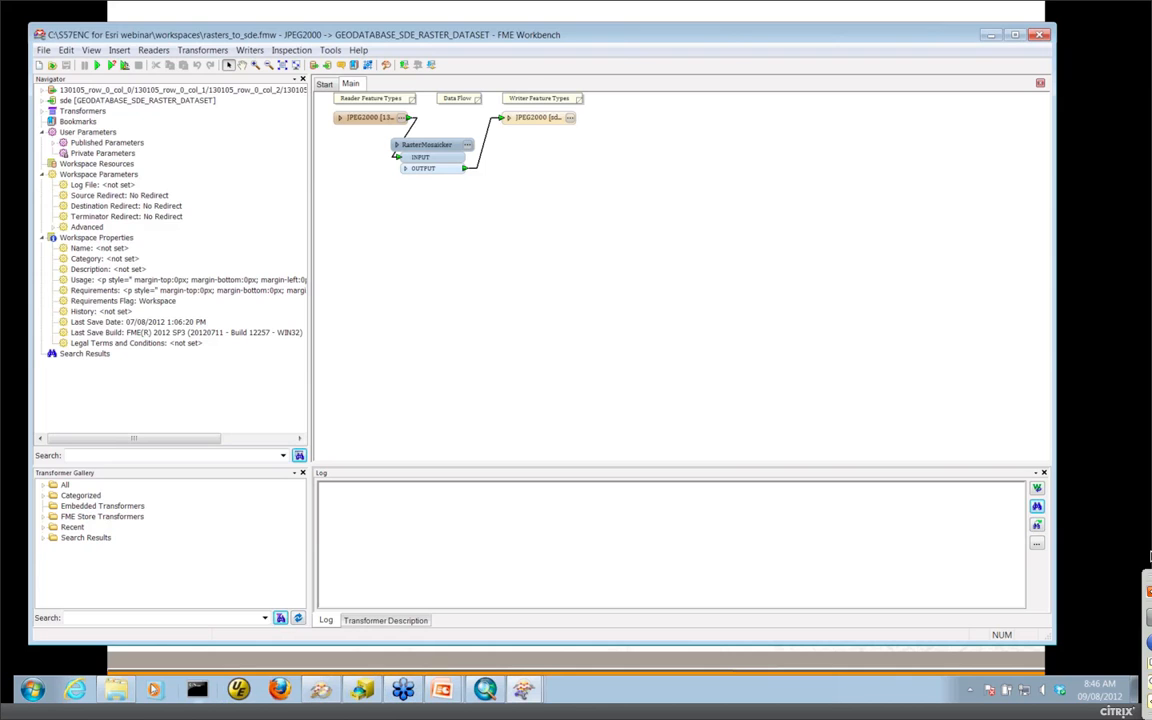
pyautogui.click(117, 690)
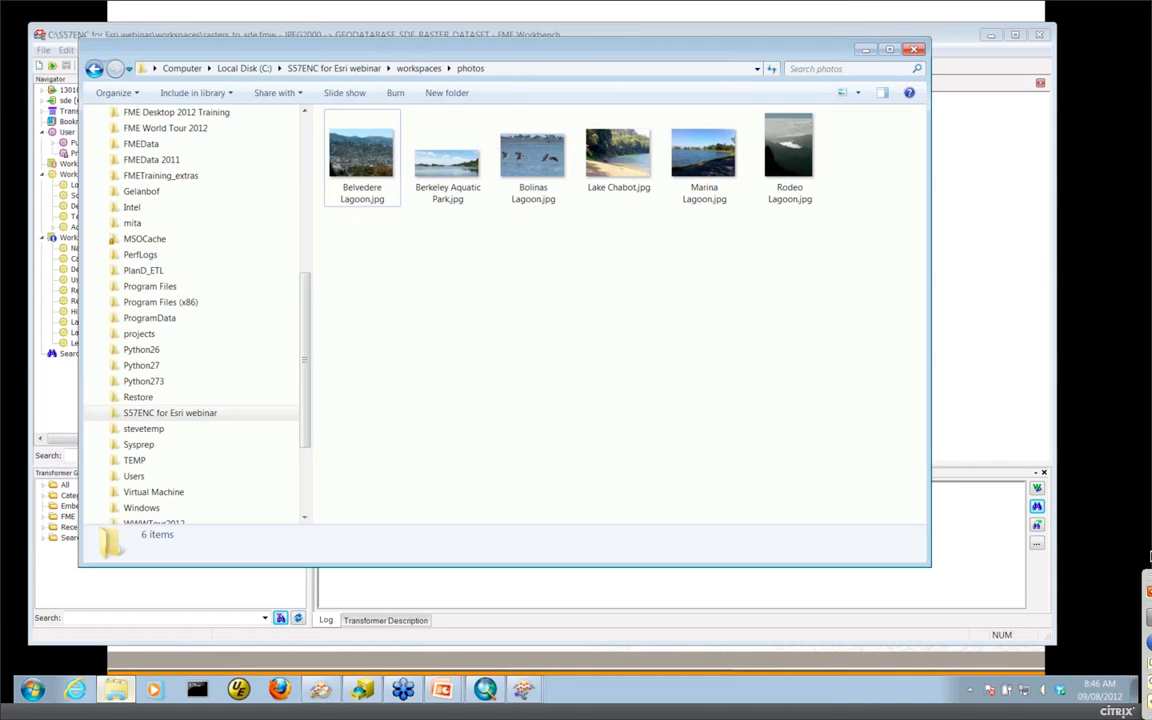
pyautogui.moveTo(303, 305); pyautogui.dragTo(308, 240)
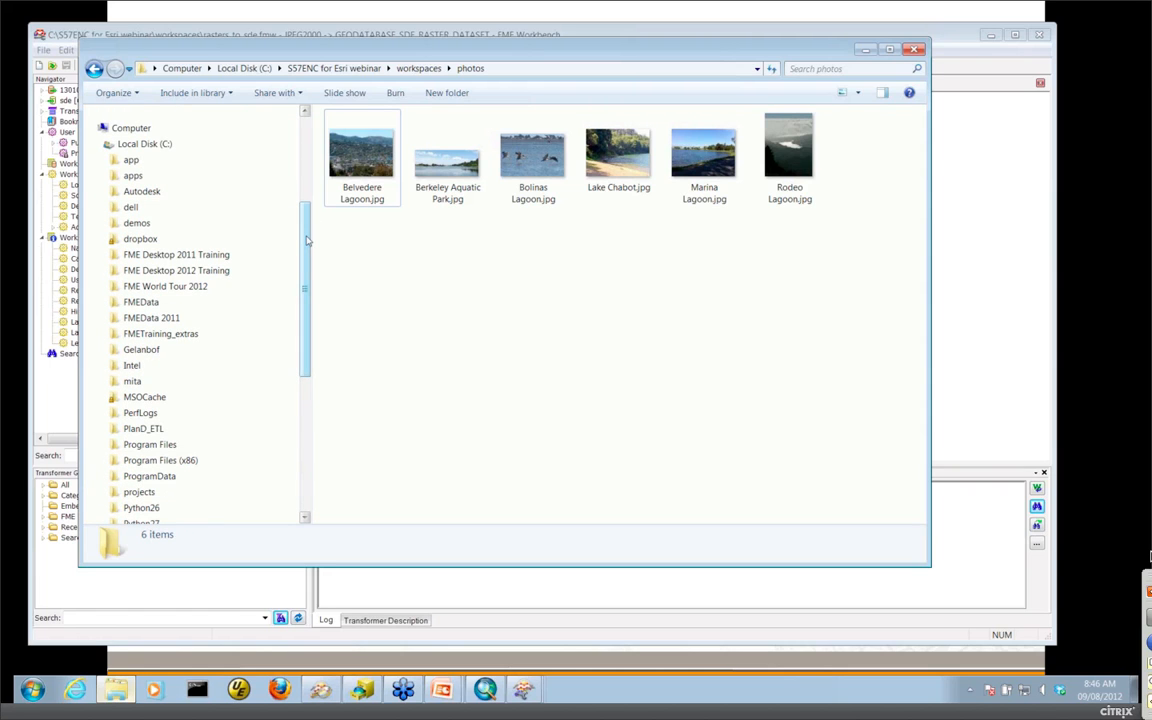
pyautogui.click(104, 302)
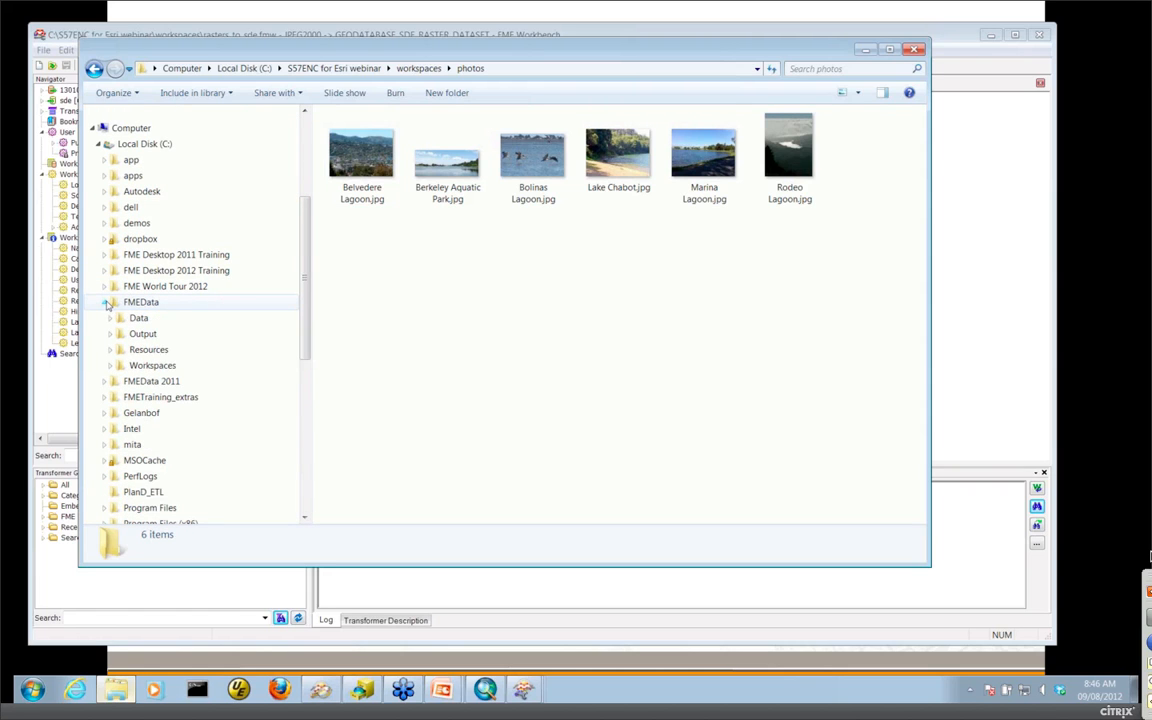
pyautogui.click(137, 318)
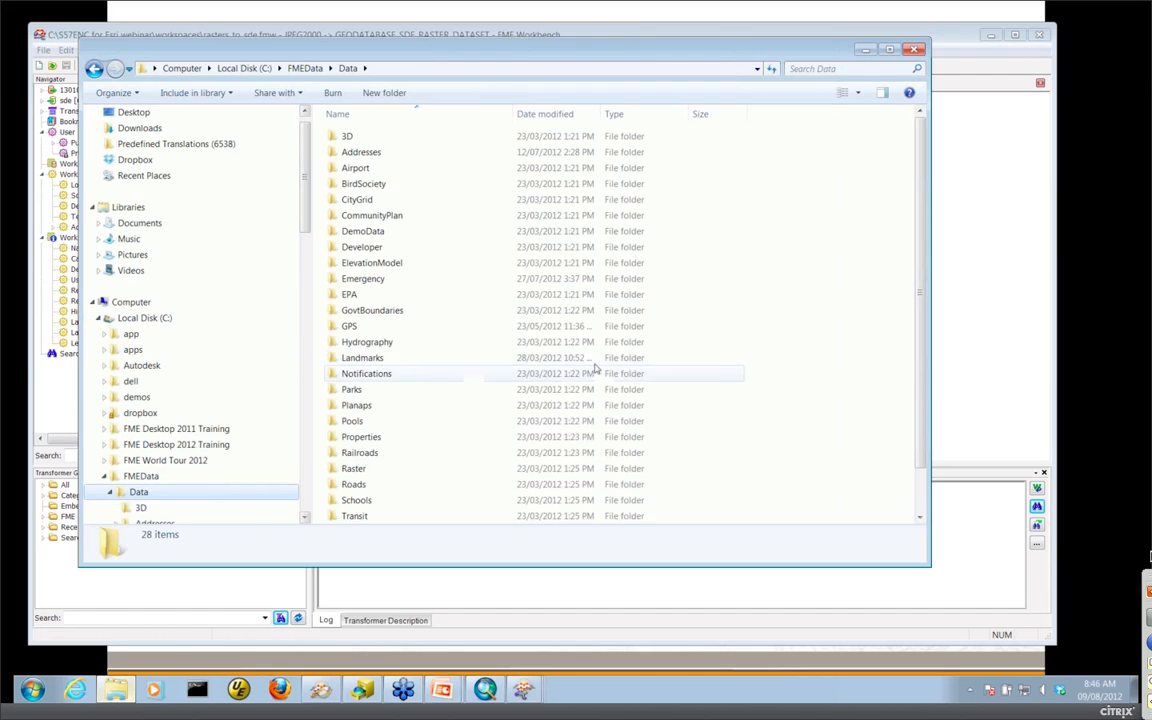
pyautogui.scroll(-1, 918, 398)
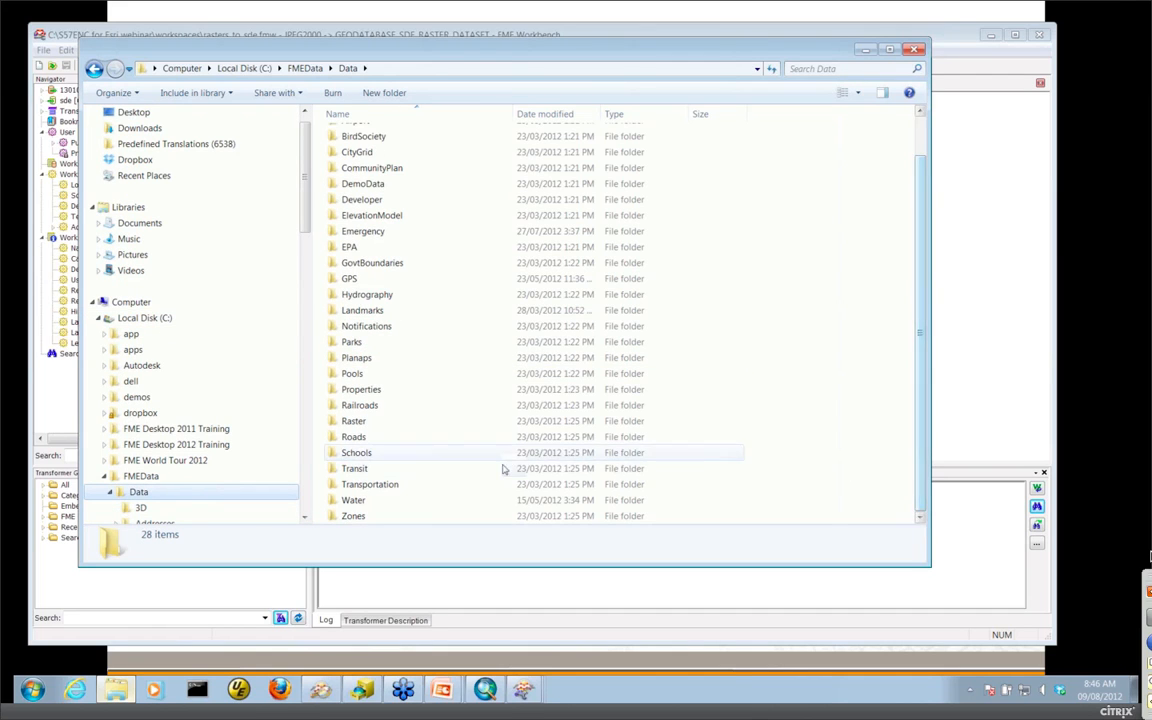
pyautogui.doubleClick(355, 416)
pyautogui.doubleClick(362, 137)
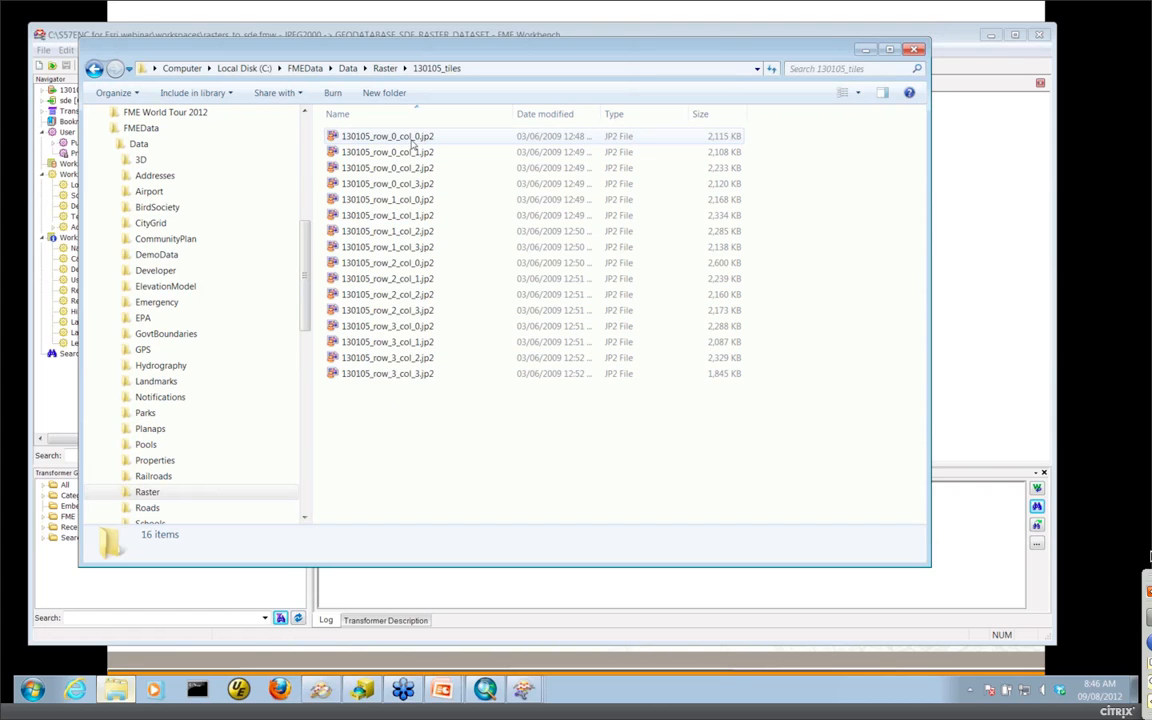
# - Point out the four source tiles 130105_row_0_col_0.jp2 to 130105_row_0_col_3.jp2 one by one and return to the rasters_to_sde workspace
pyautogui.click(410, 137)
pyautogui.click(412, 152)
pyautogui.click(415, 168)
pyautogui.click(418, 181)
pyautogui.click(405, 137)
pyautogui.click(405, 152)
pyautogui.click(400, 168)
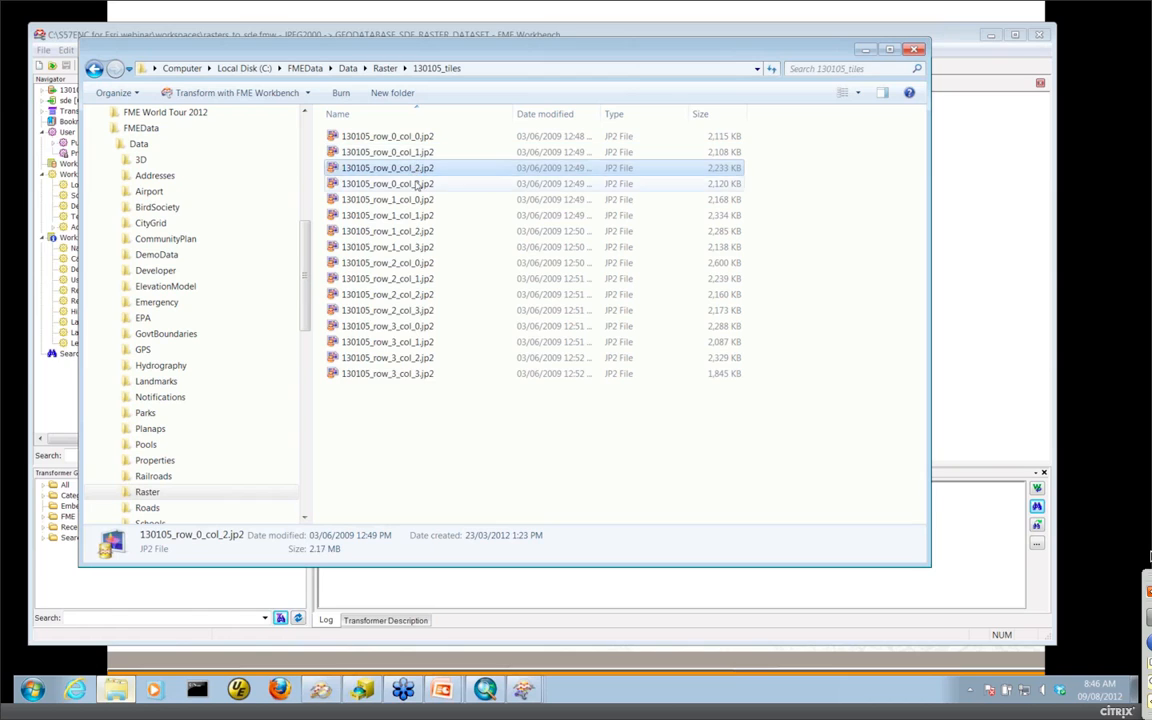
pyautogui.click(380, 183)
pyautogui.click(780, 38)
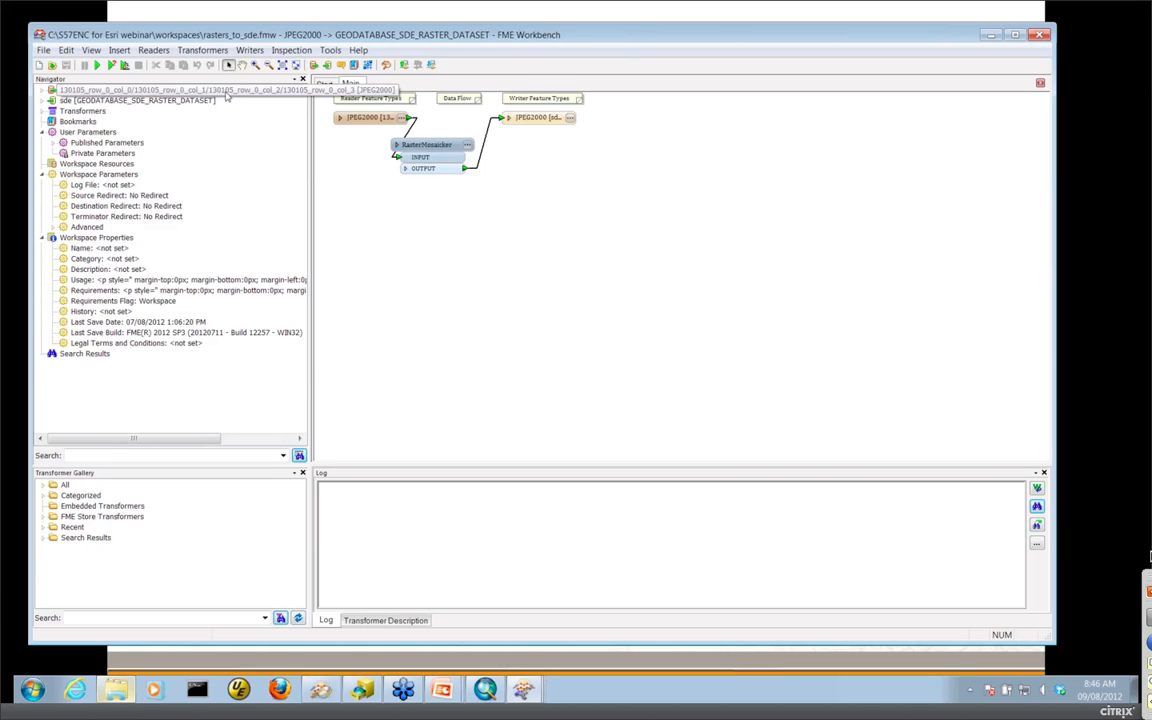
# - Nudge the JPEG2000 reader feature type slightly left and expand the sde raster writer to show its connection parameters
pyautogui.moveTo(358, 118)
pyautogui.mouseDown()
pyautogui.moveTo(338, 124)
pyautogui.moveTo(354, 122)
pyautogui.mouseUp()
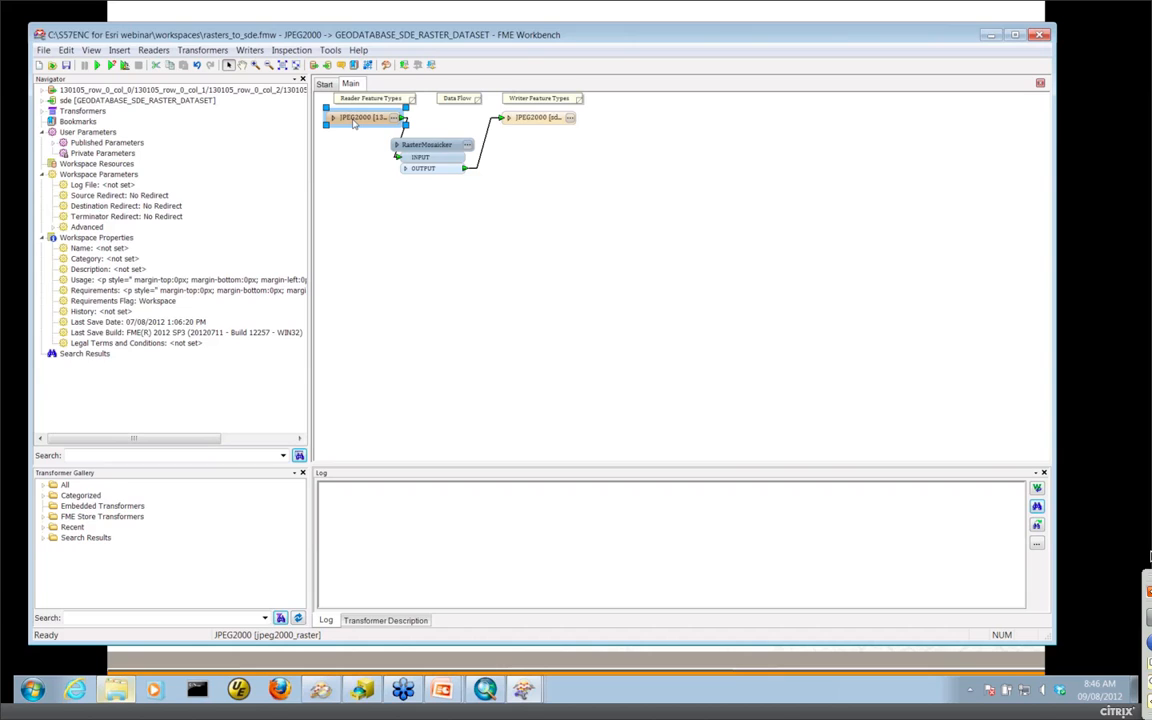
pyautogui.click(113, 102)
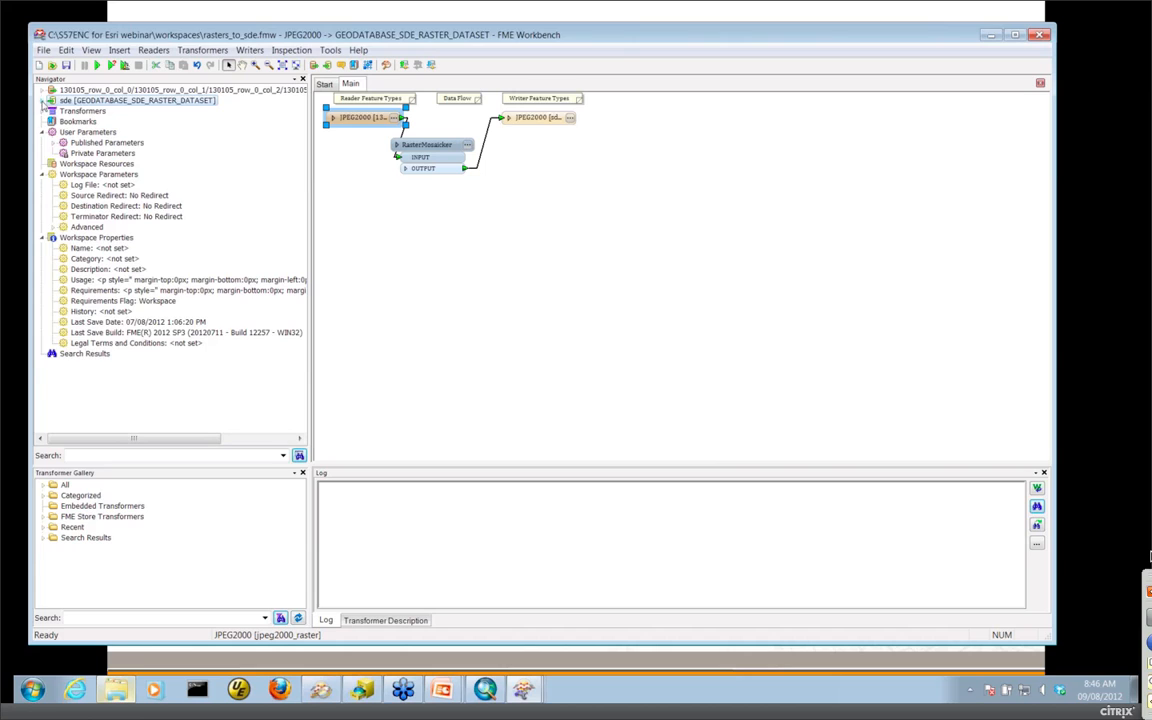
pyautogui.click(42, 102)
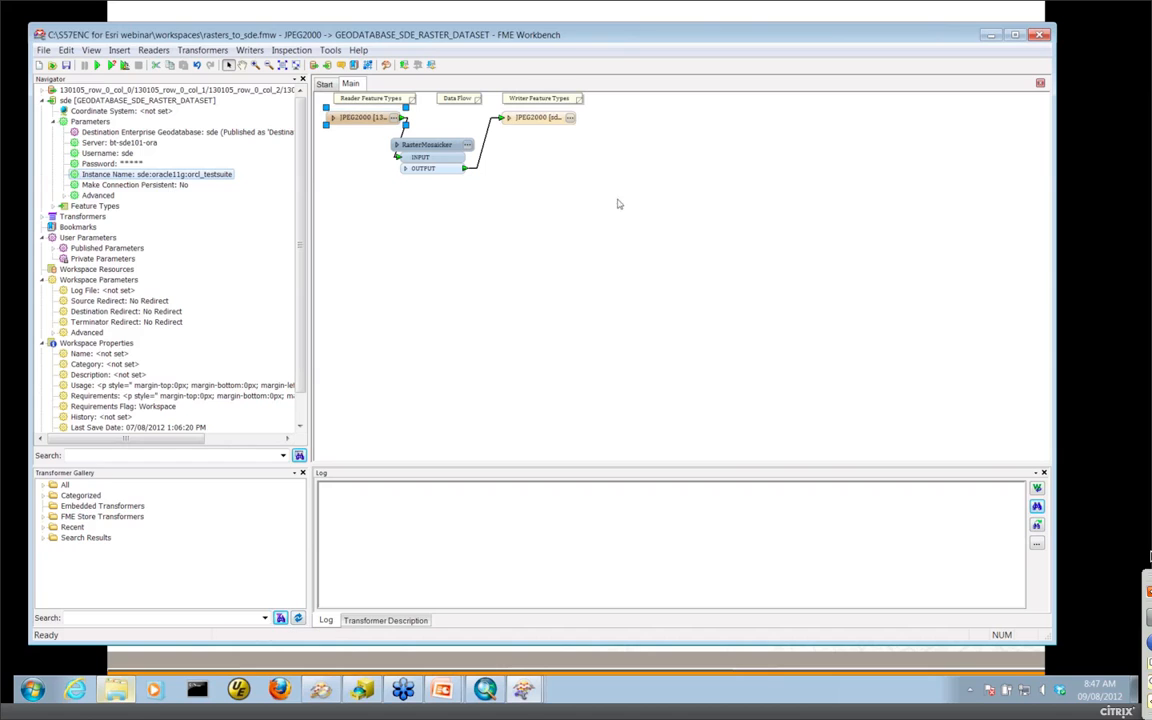
# - Shift the JPEG2000 writer feature type down and right, and review its compression type and pyramid resample options in the format parameters
pyautogui.moveTo(546, 118); pyautogui.dragTo(578, 140)
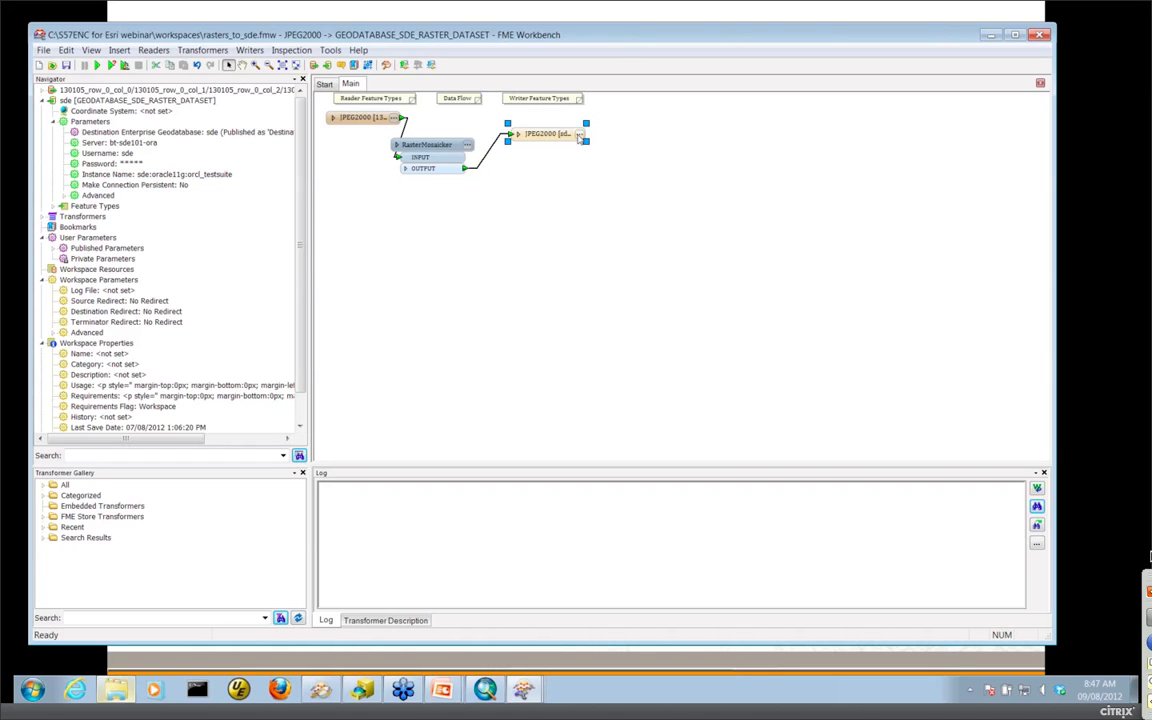
pyautogui.click(579, 137)
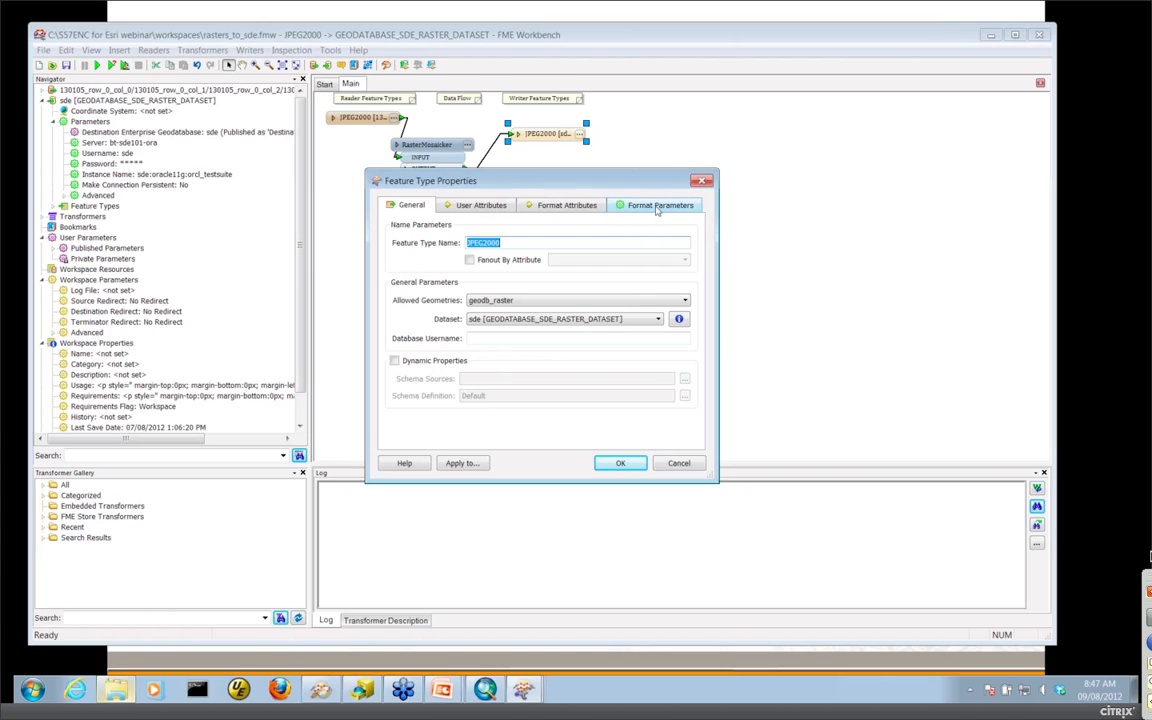
pyautogui.click(657, 207)
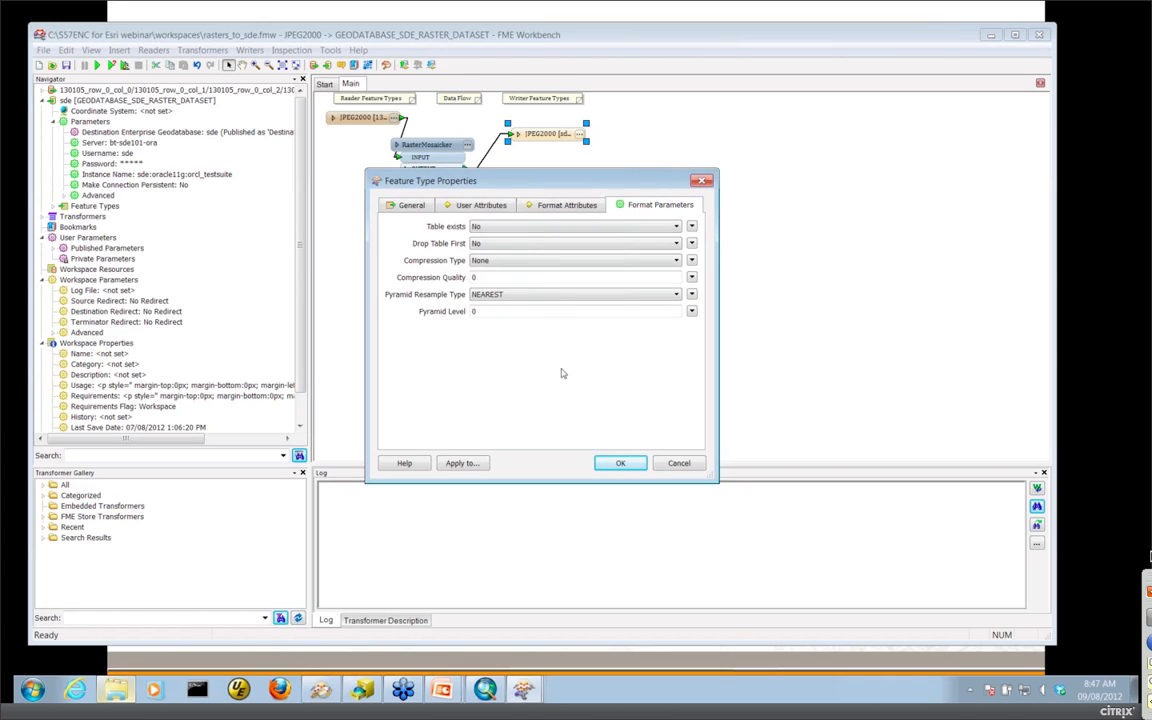
pyautogui.click(530, 261)
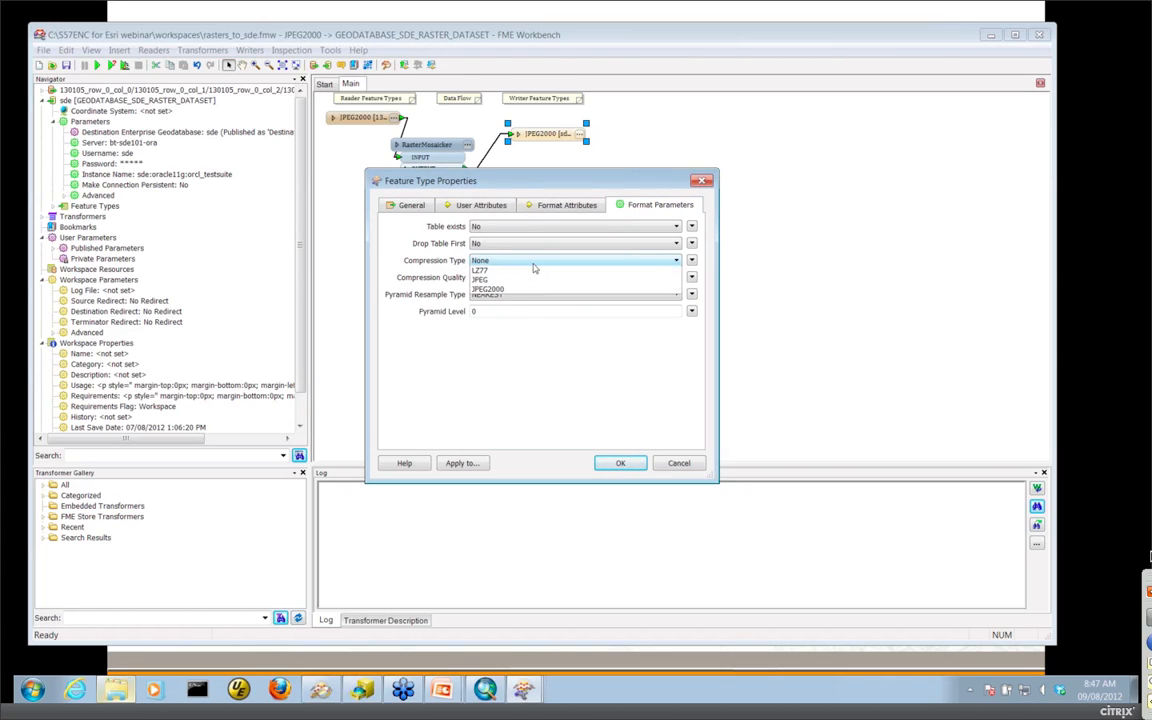
pyautogui.click(432, 263)
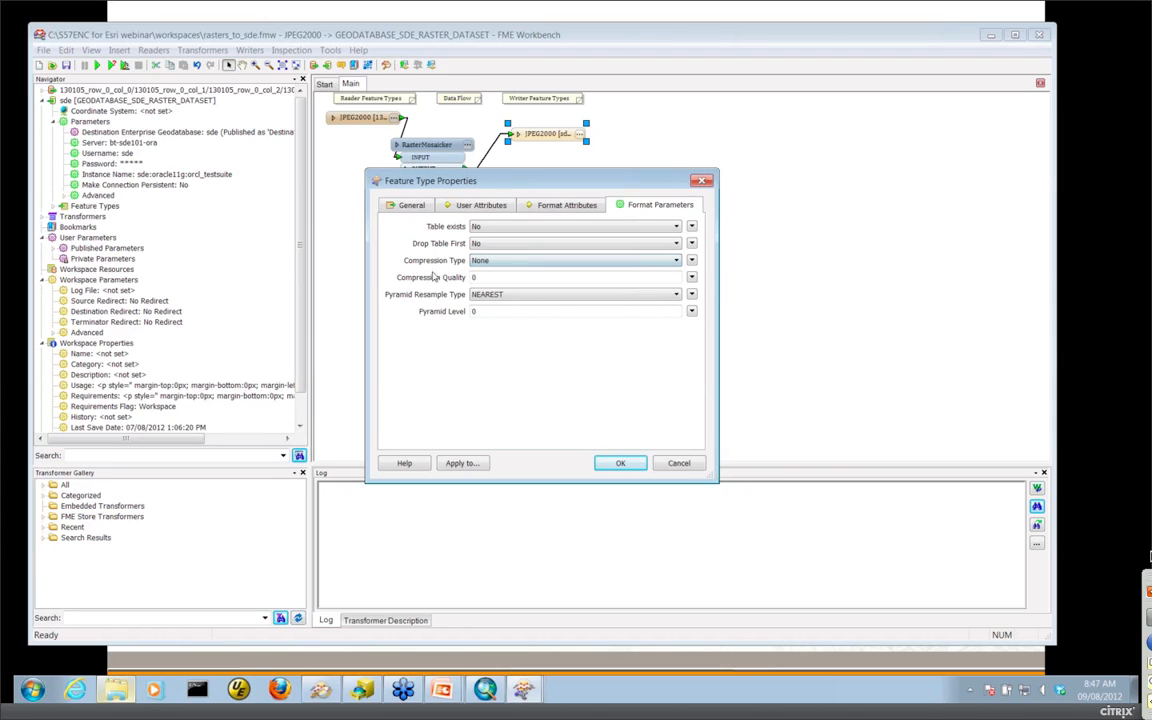
pyautogui.click(503, 296)
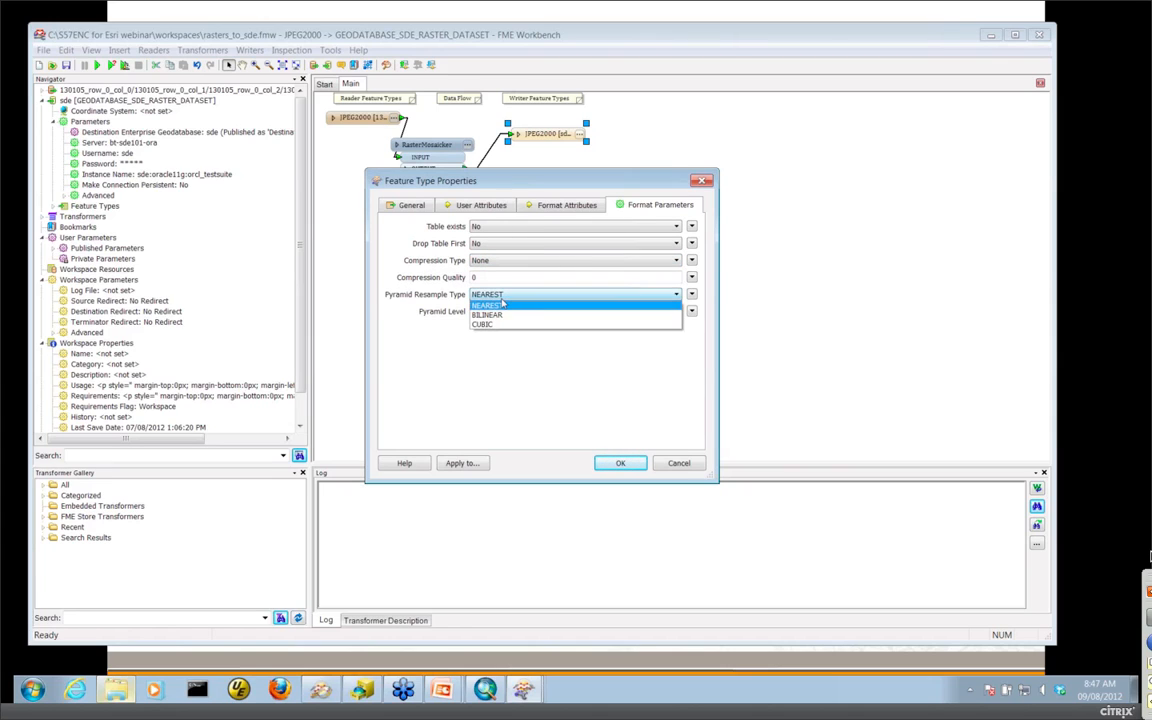
pyautogui.click(436, 298)
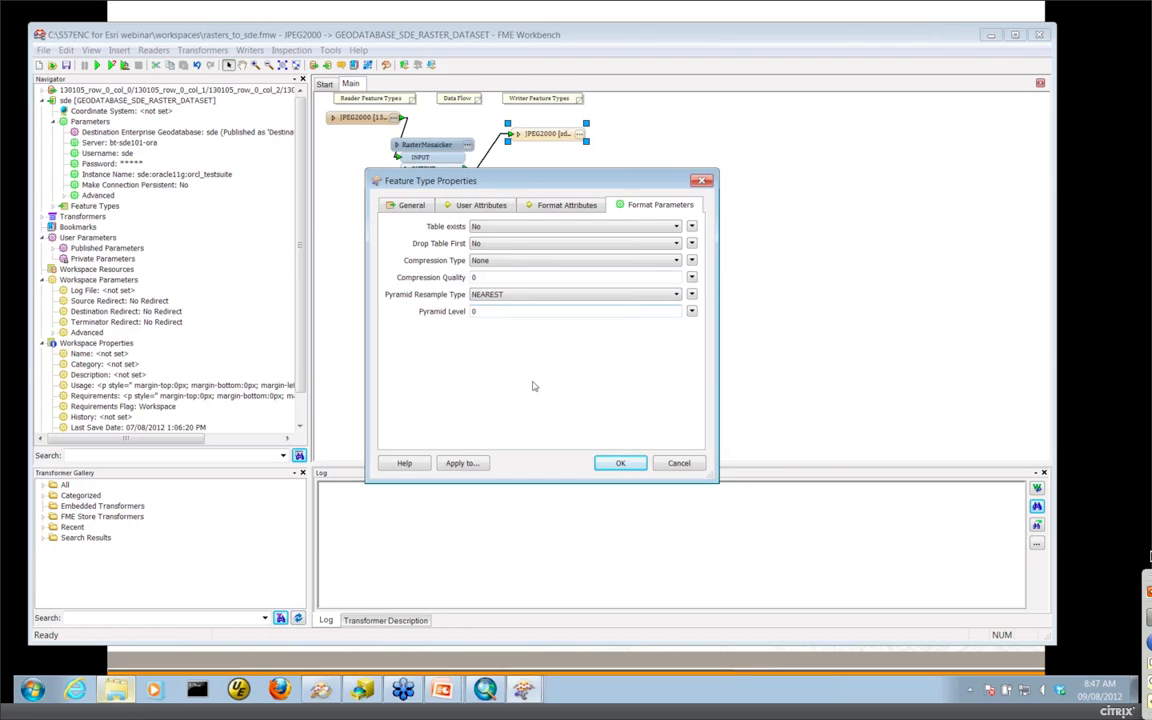
pyautogui.click(620, 463)
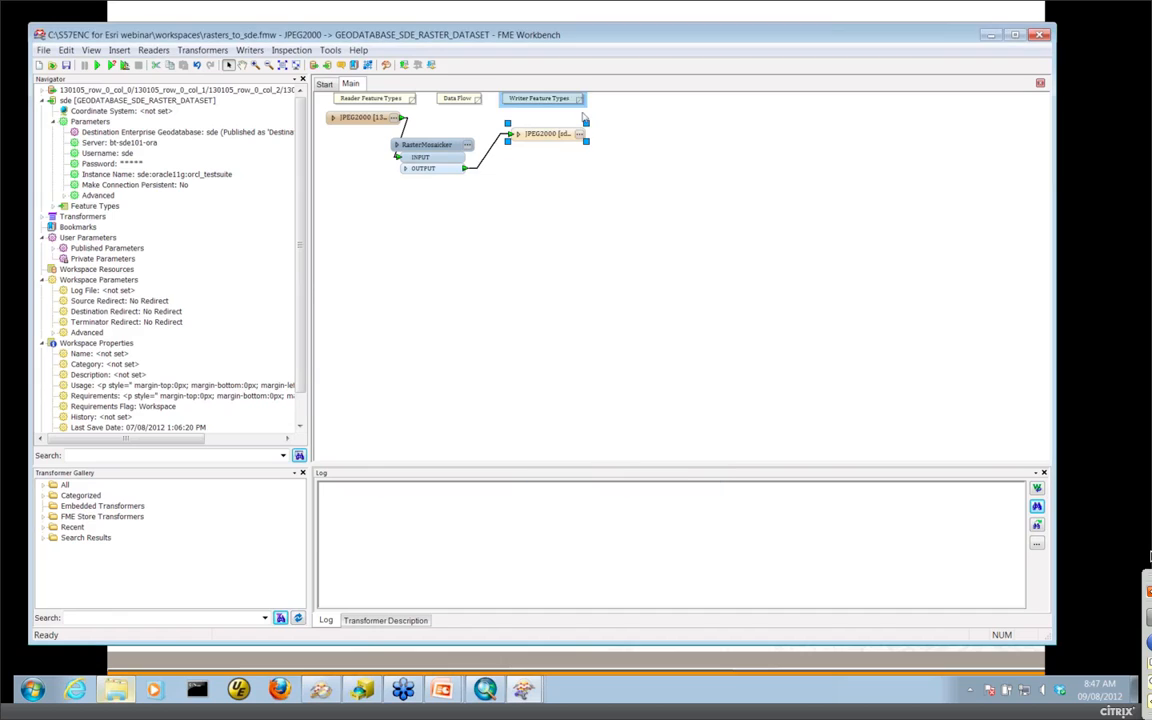
# - Rename the writer feature type to RasterDemo and run the workspace
pyautogui.doubleClick(521, 128)
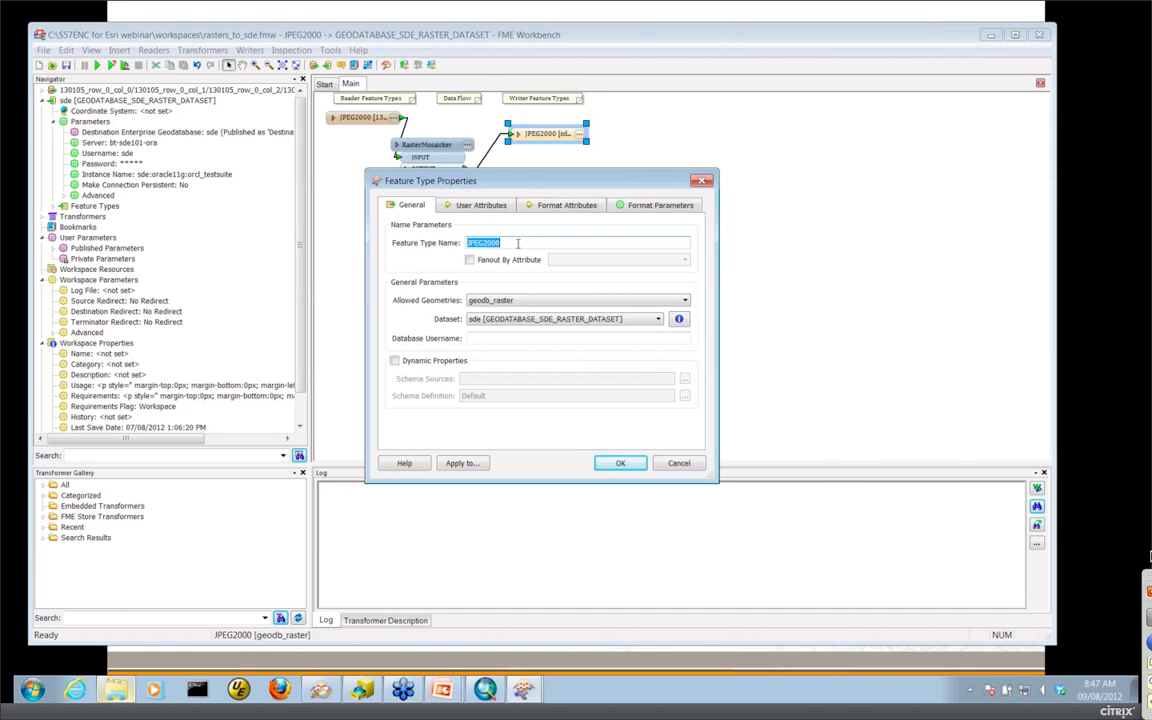
pyautogui.write('RasterDemo')
pyautogui.click(621, 463)
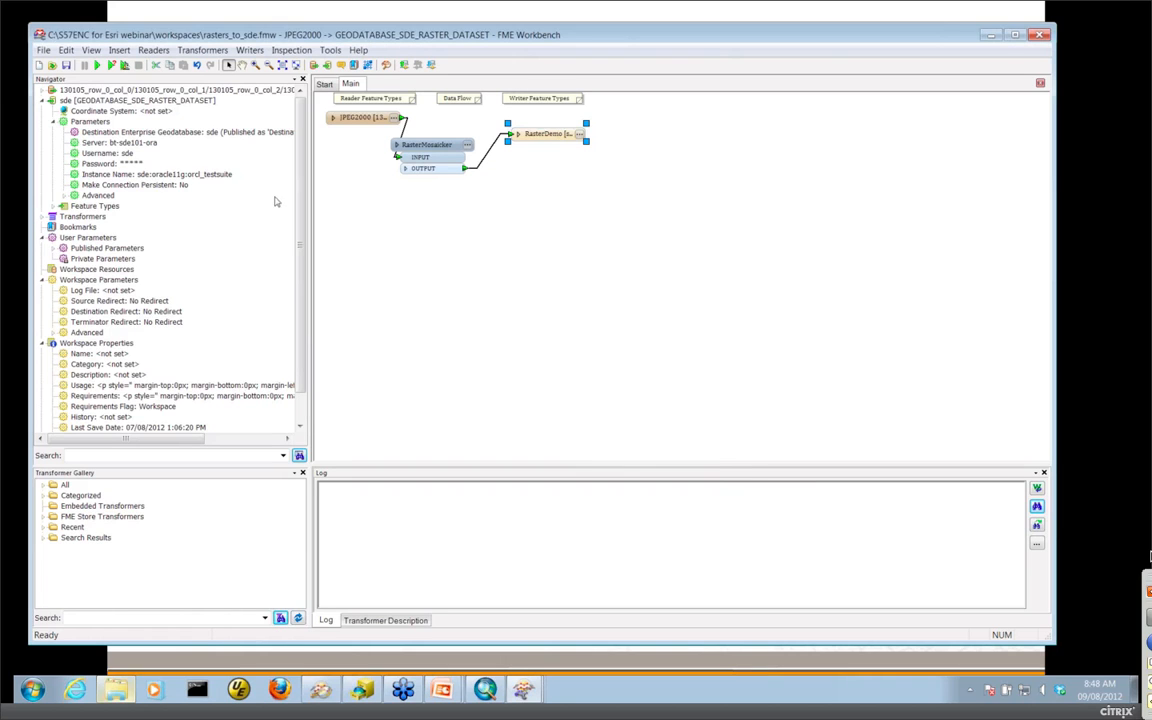
pyautogui.click(97, 64)
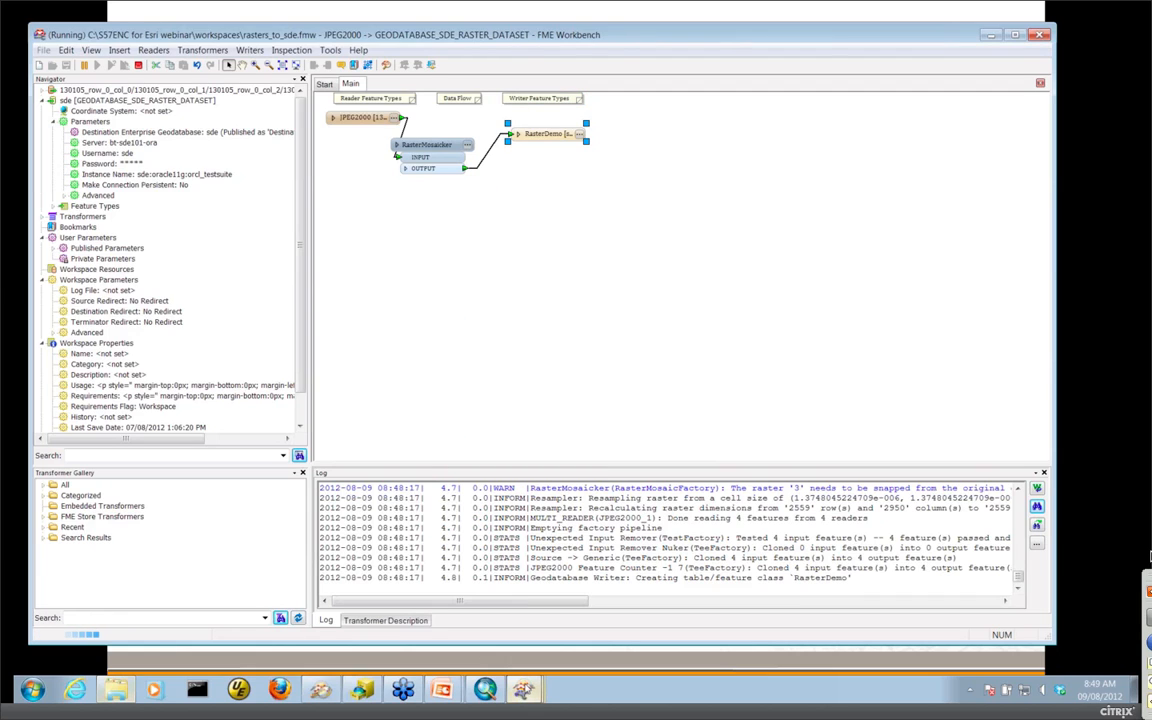
# - Switch to the update_metadata_gdb workspace, shrink its log area and bring the whole workflow into view
pyautogui.moveTo(523, 692)
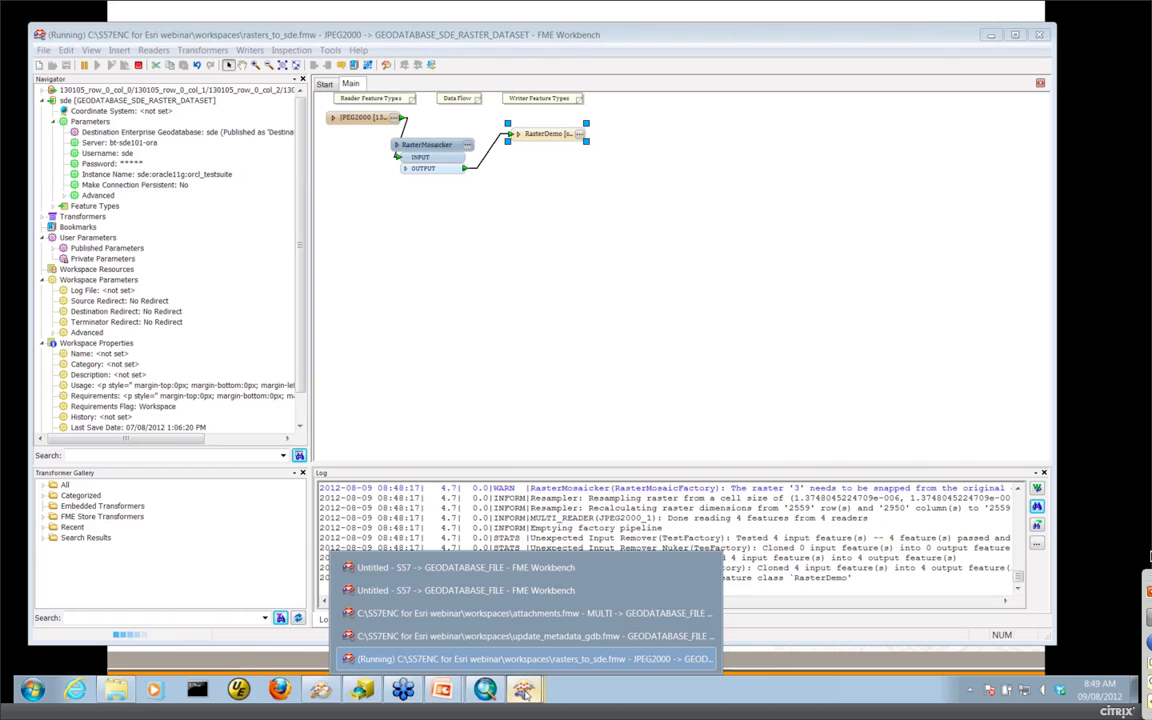
pyautogui.click(523, 635)
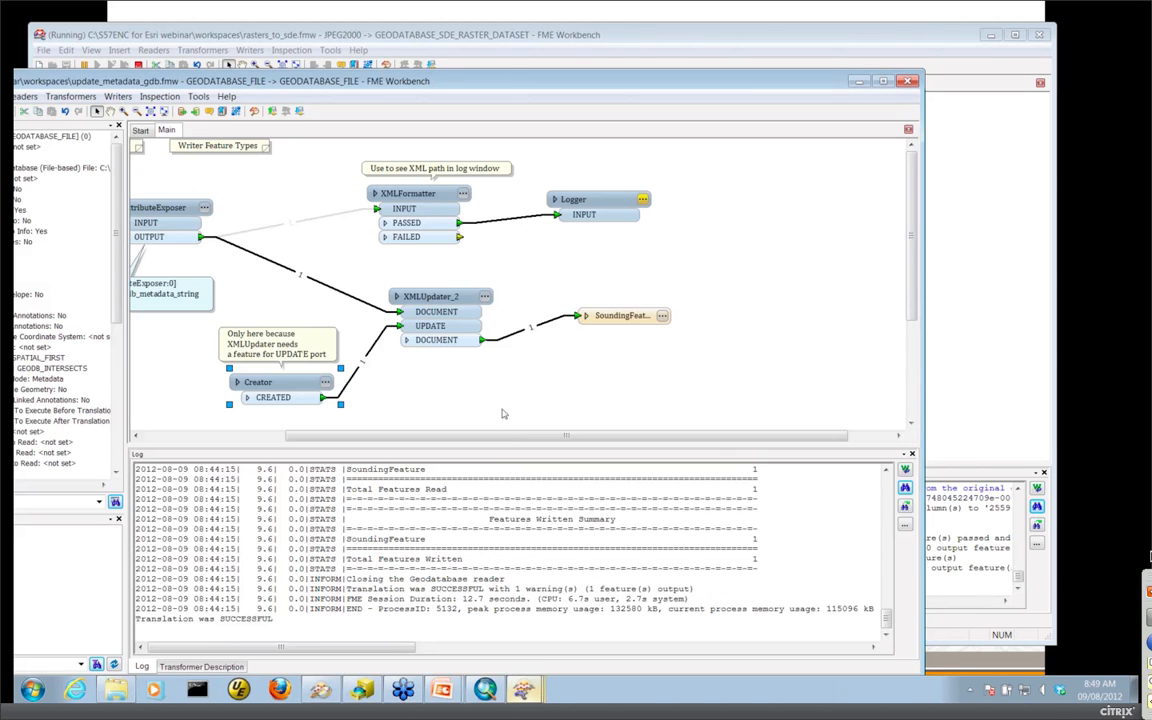
pyautogui.moveTo(496, 447); pyautogui.dragTo(362, 518)
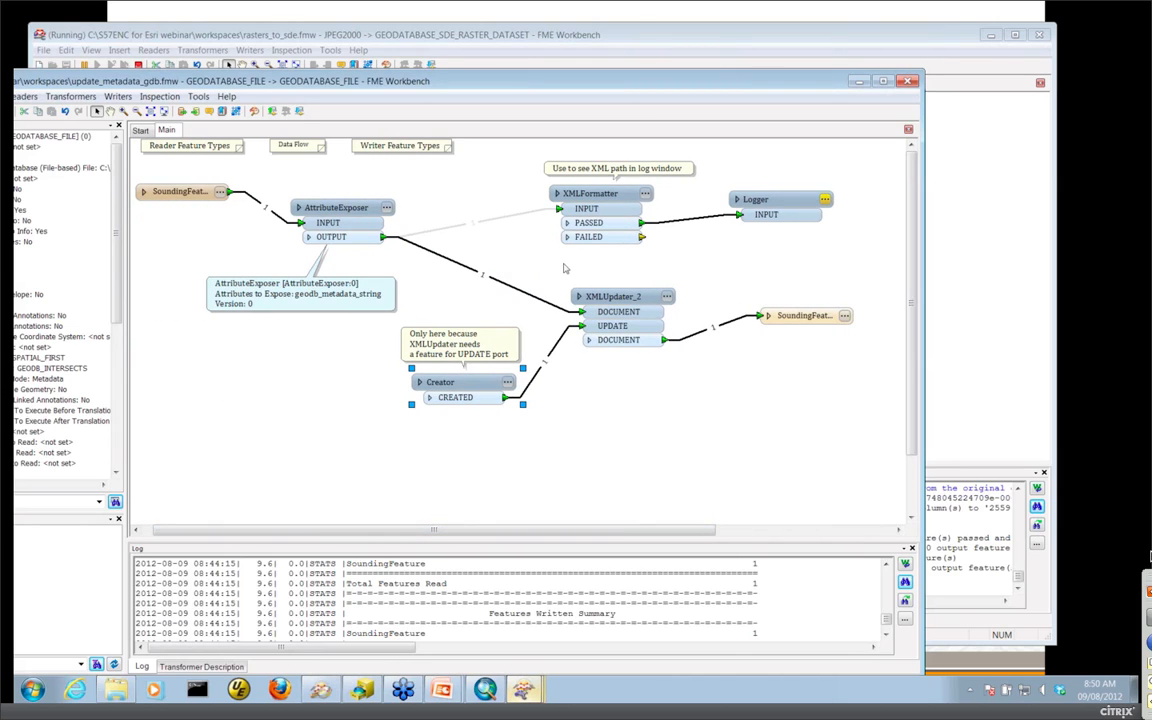
# - Examine which attributes can supply the update value in XMLUpdater_2, close its parameters without changes and minimize the metadata workspace
pyautogui.doubleClick(612, 295)
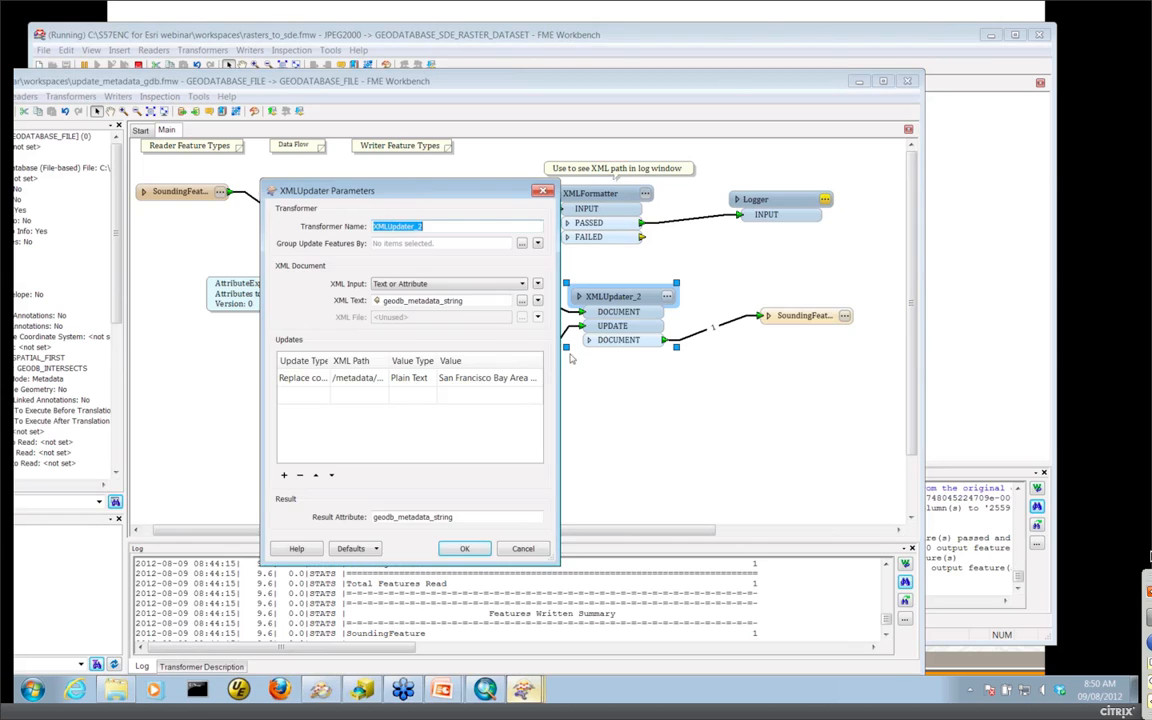
pyautogui.click(486, 379)
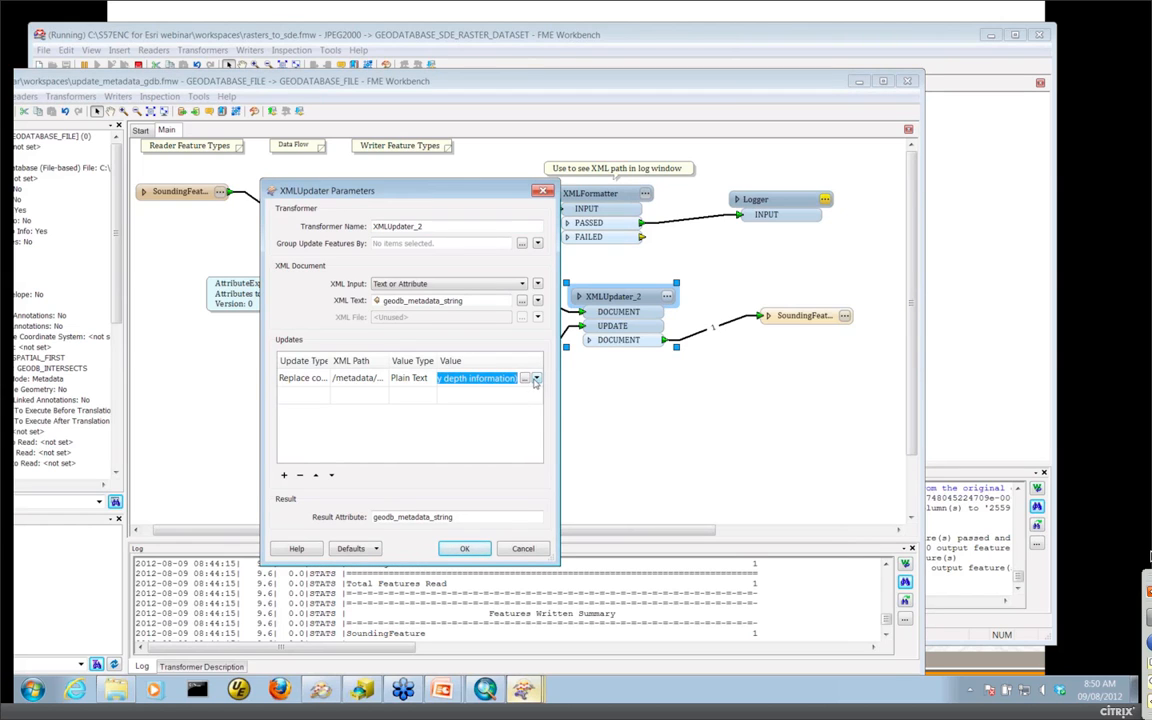
pyautogui.click(536, 378)
pyautogui.moveTo(557, 396)
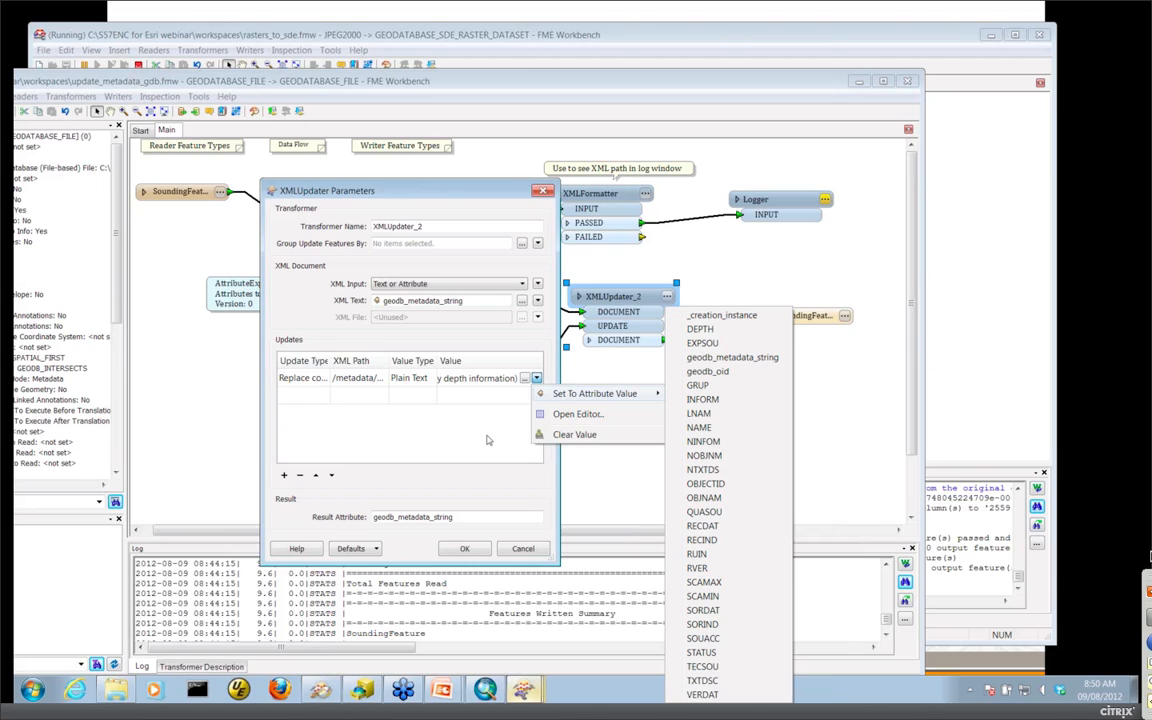
pyautogui.click(526, 549)
pyautogui.click(524, 549)
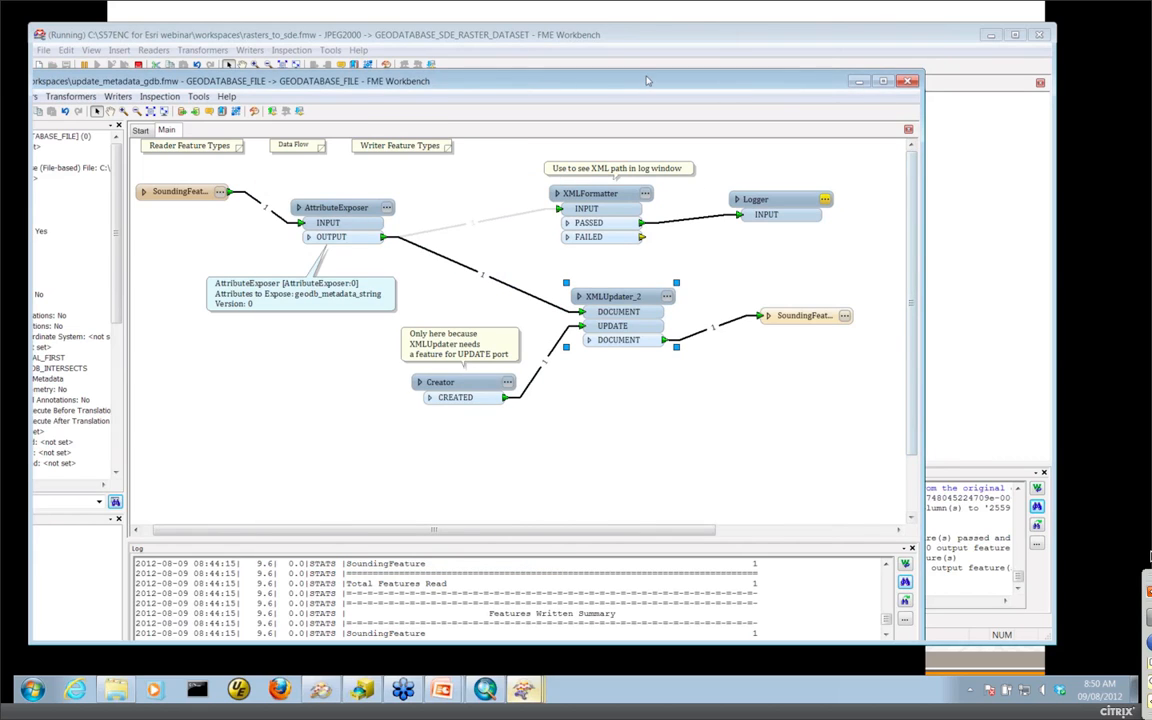
pyautogui.click(862, 82)
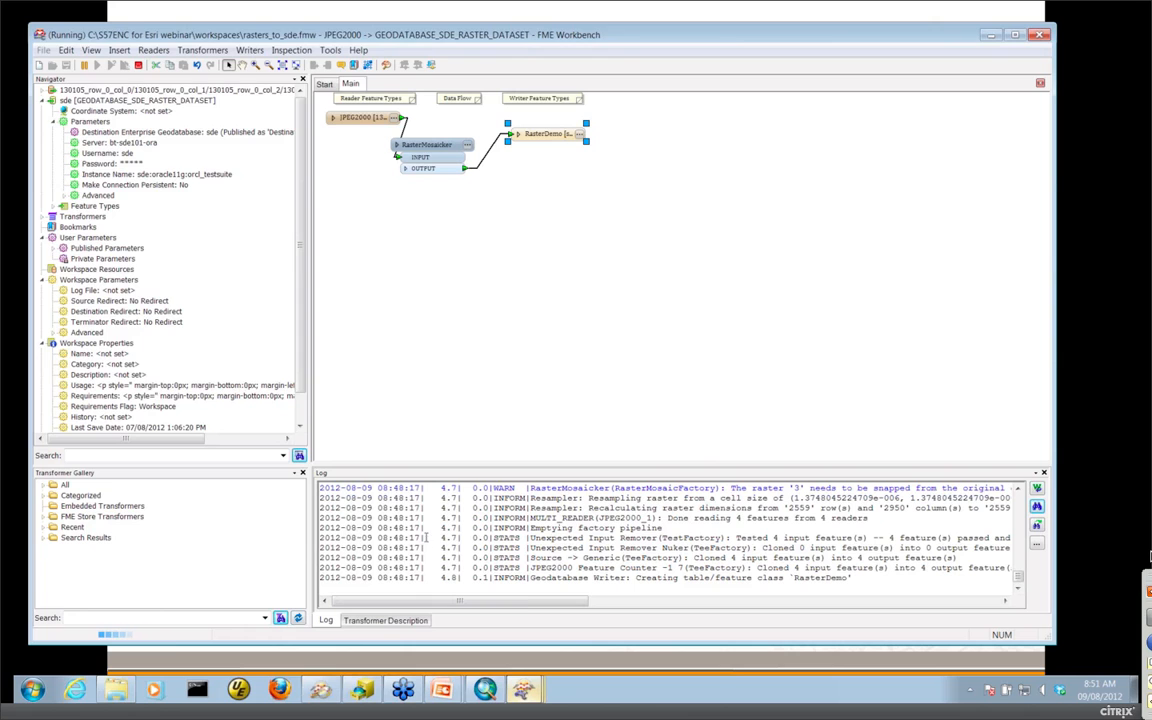
# - Switch to ArcCatalog, collapse the ENC dataset in the catalog tree and look over the items under Connection to sde (2)
pyautogui.click(363, 692)
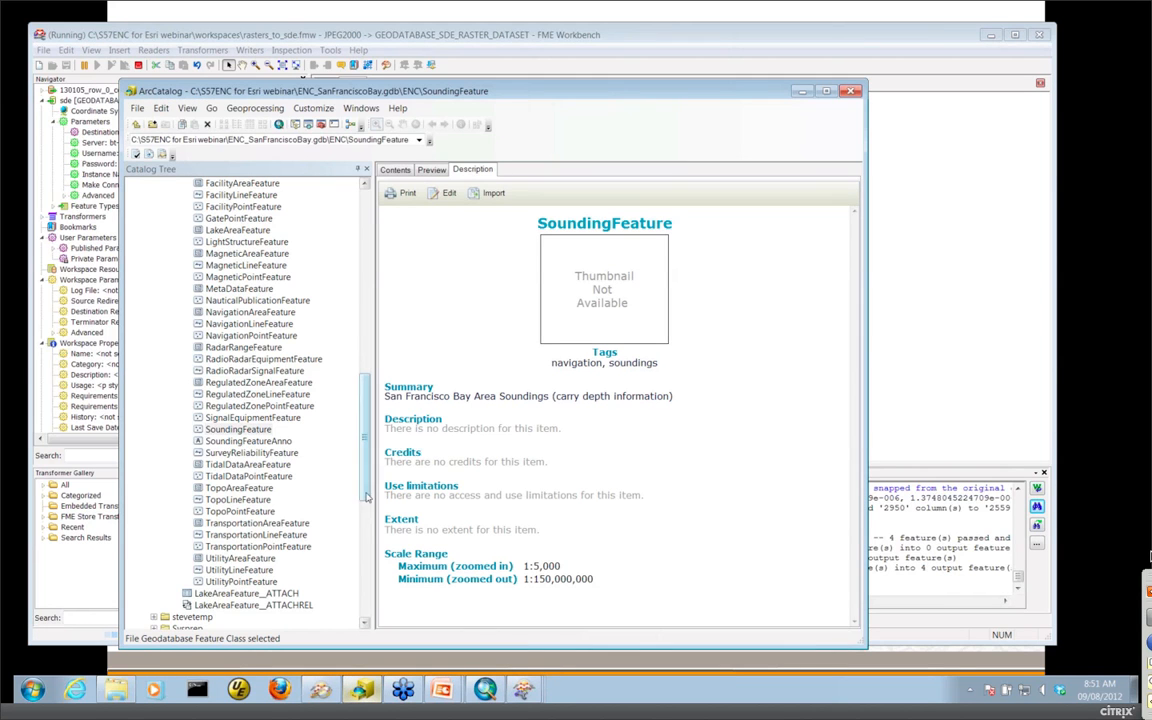
pyautogui.scroll(10, 265, 397)
pyautogui.click(202, 312)
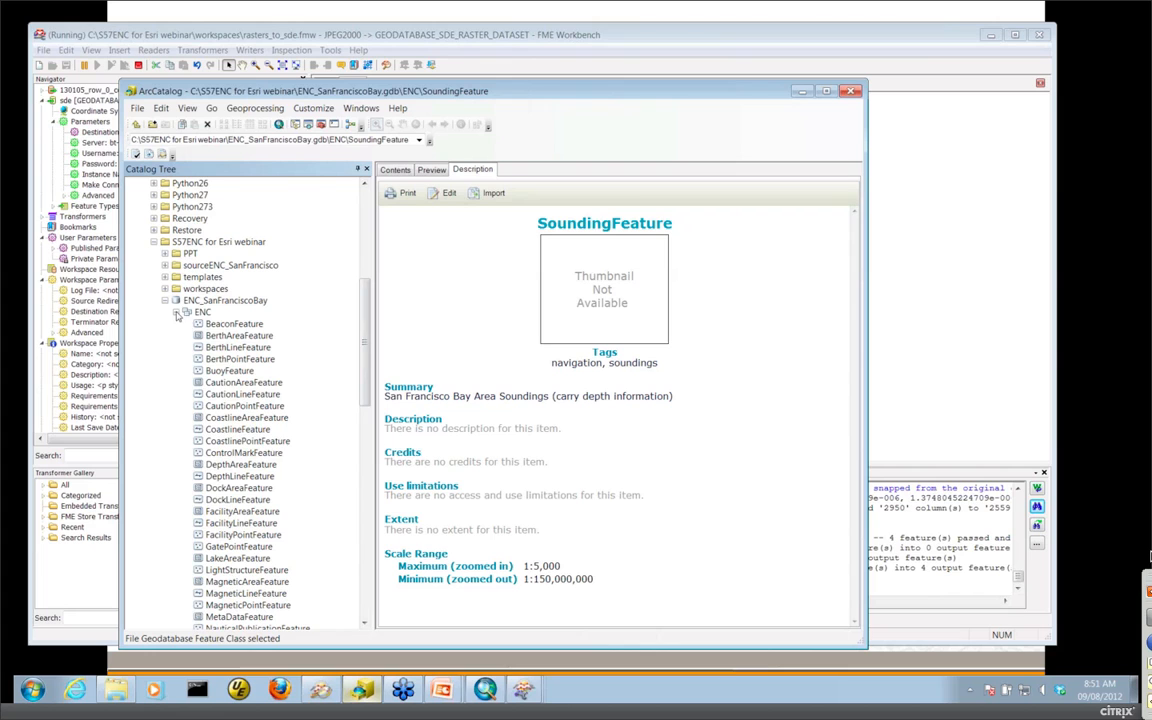
pyautogui.press('Left')
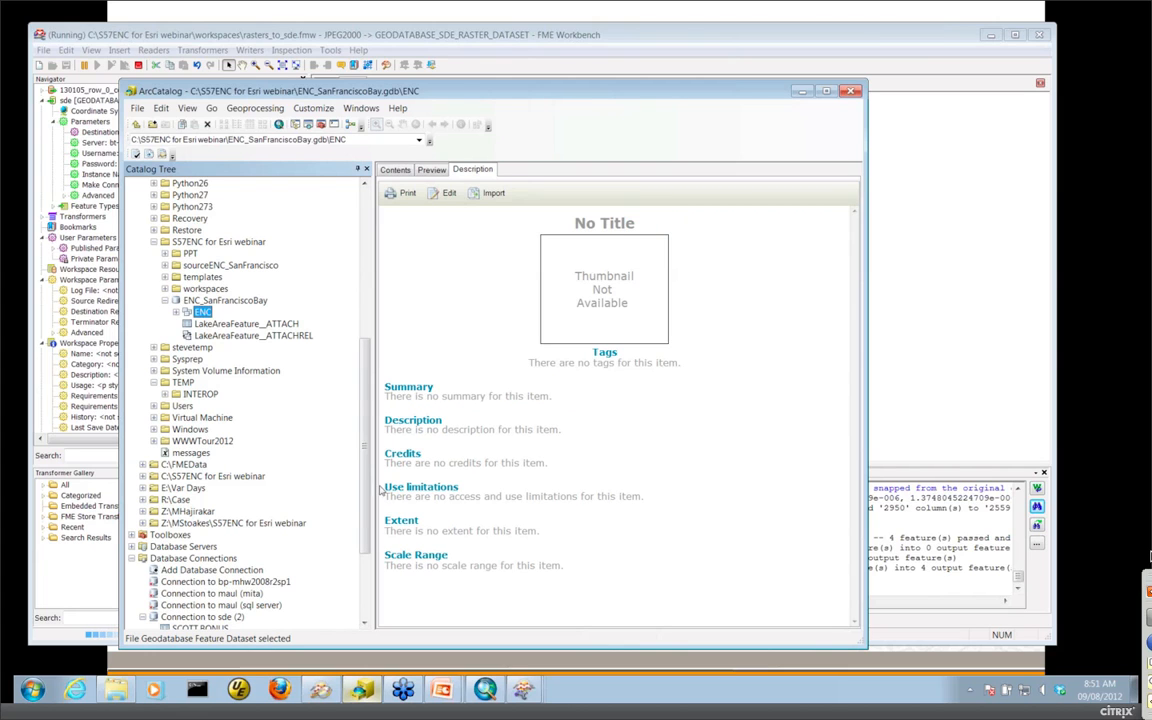
pyautogui.scroll(-3, 366, 540)
pyautogui.scroll(-1, 366, 540)
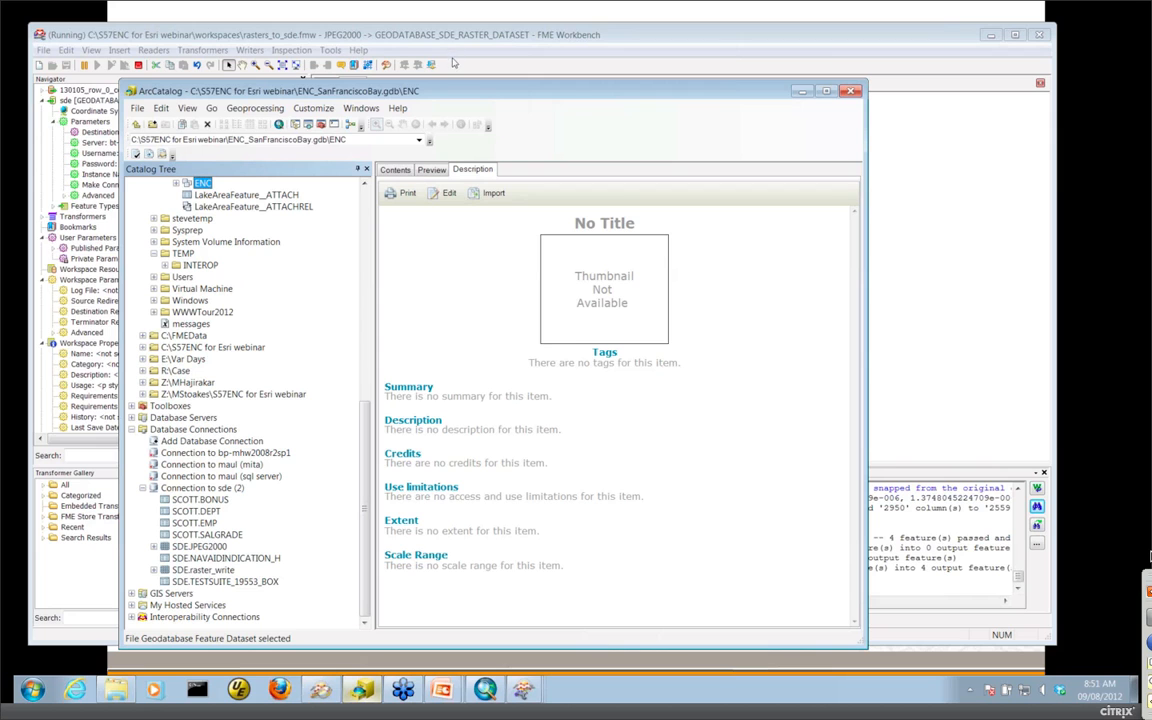
# - Reposition the ArcCatalog window and preview the SDE.JPEG2000 raster dataset under Connection to sde (2) without building pyramids
pyautogui.moveTo(441, 90); pyautogui.dragTo(417, 13)
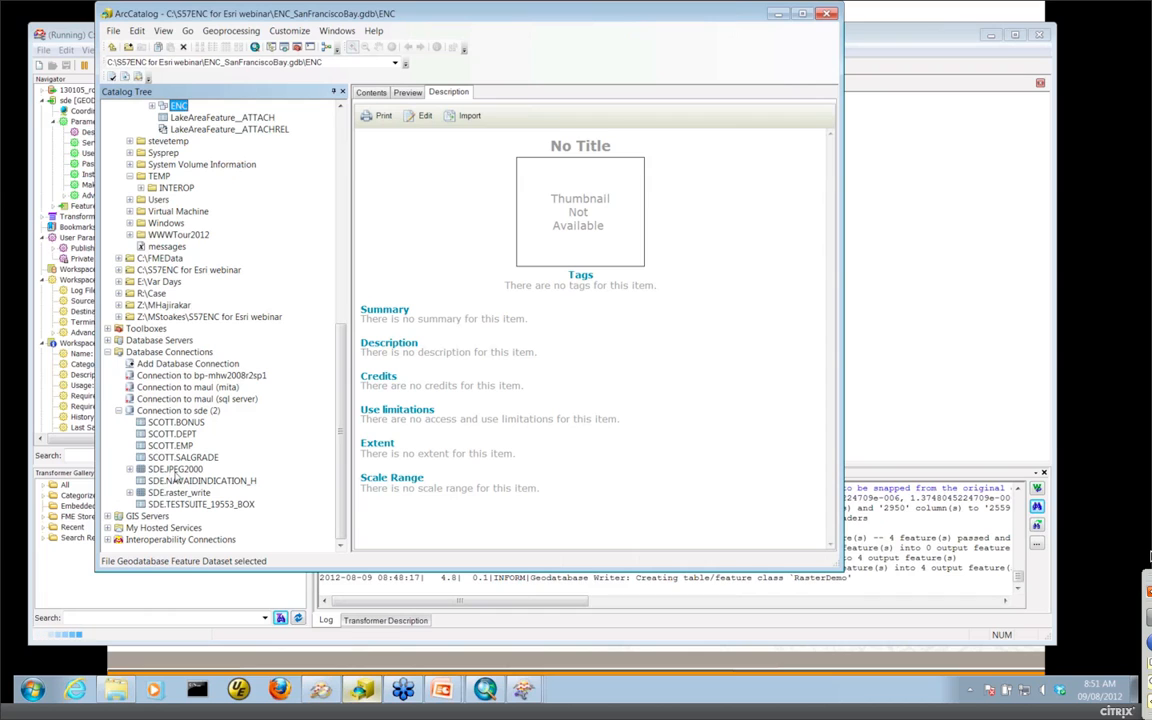
pyautogui.click(178, 469)
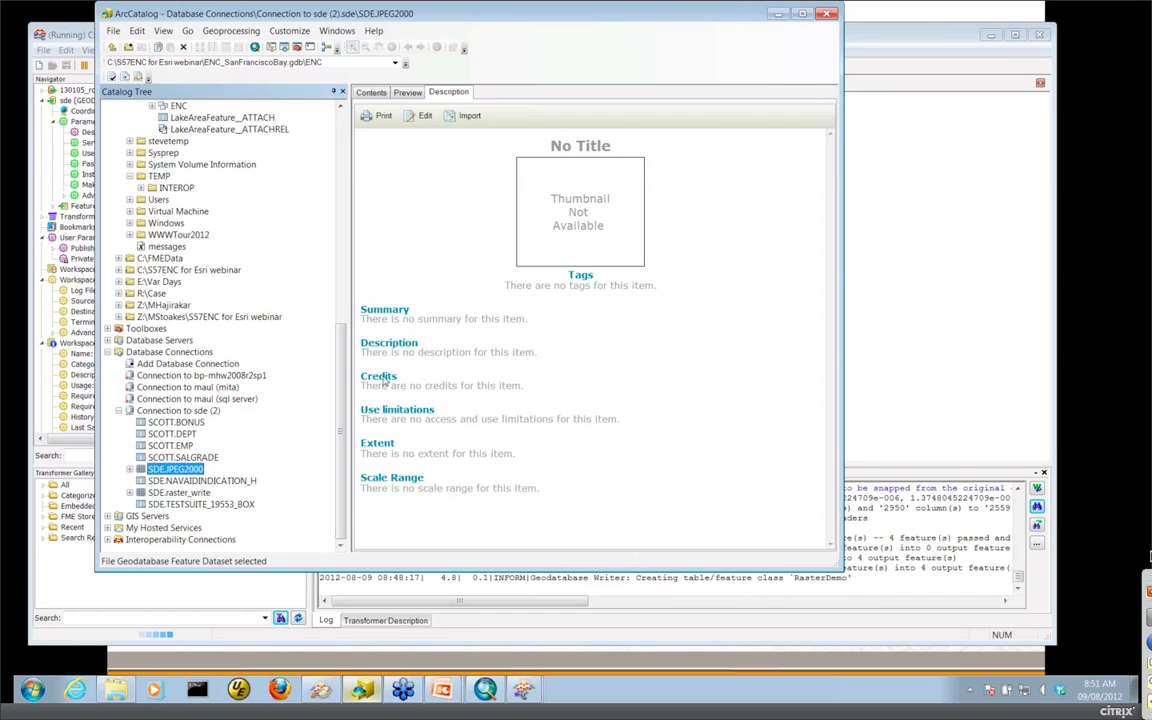
pyautogui.click(420, 94)
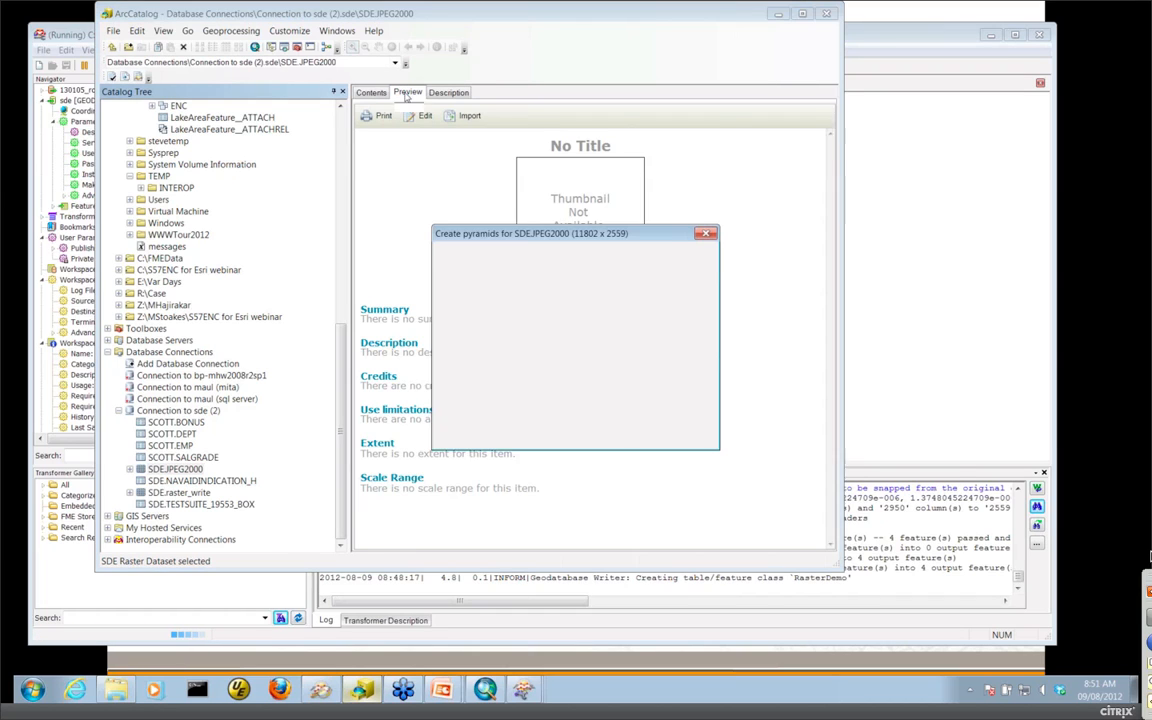
pyautogui.click(624, 324)
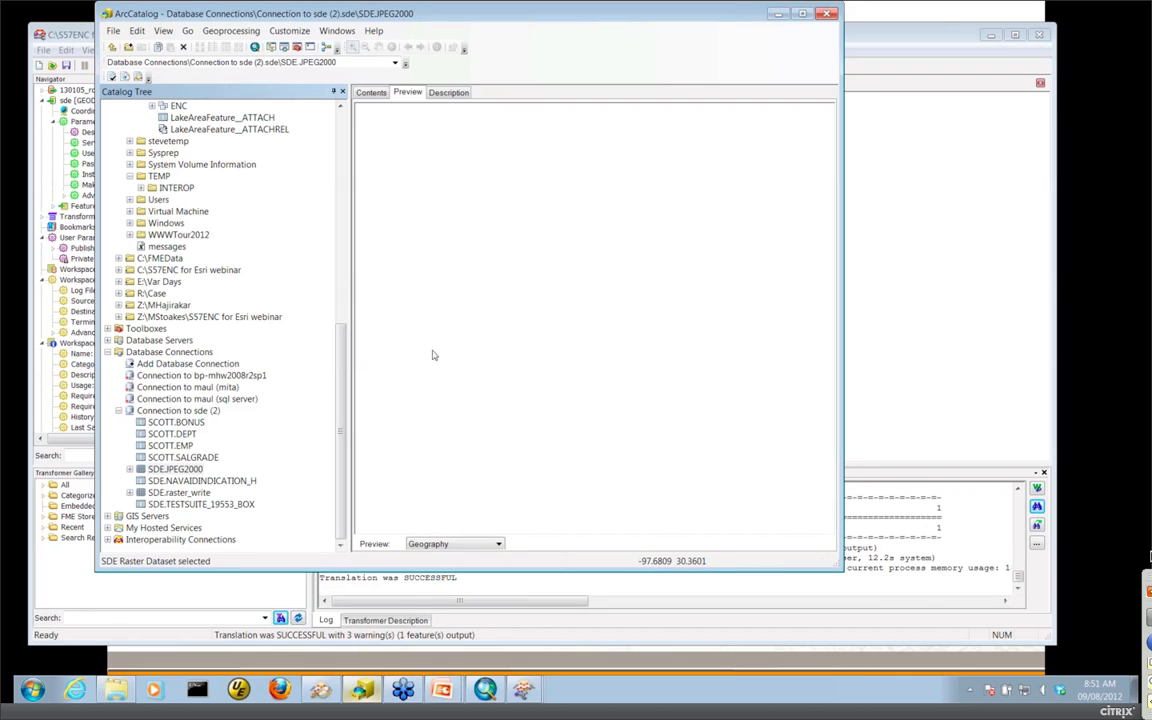
# - Refresh Connection to sde (2) and preview the SDE.RasterDemo raster dataset's geography without building pyramids
pyautogui.click(182, 412)
pyautogui.rightClick(182, 412)
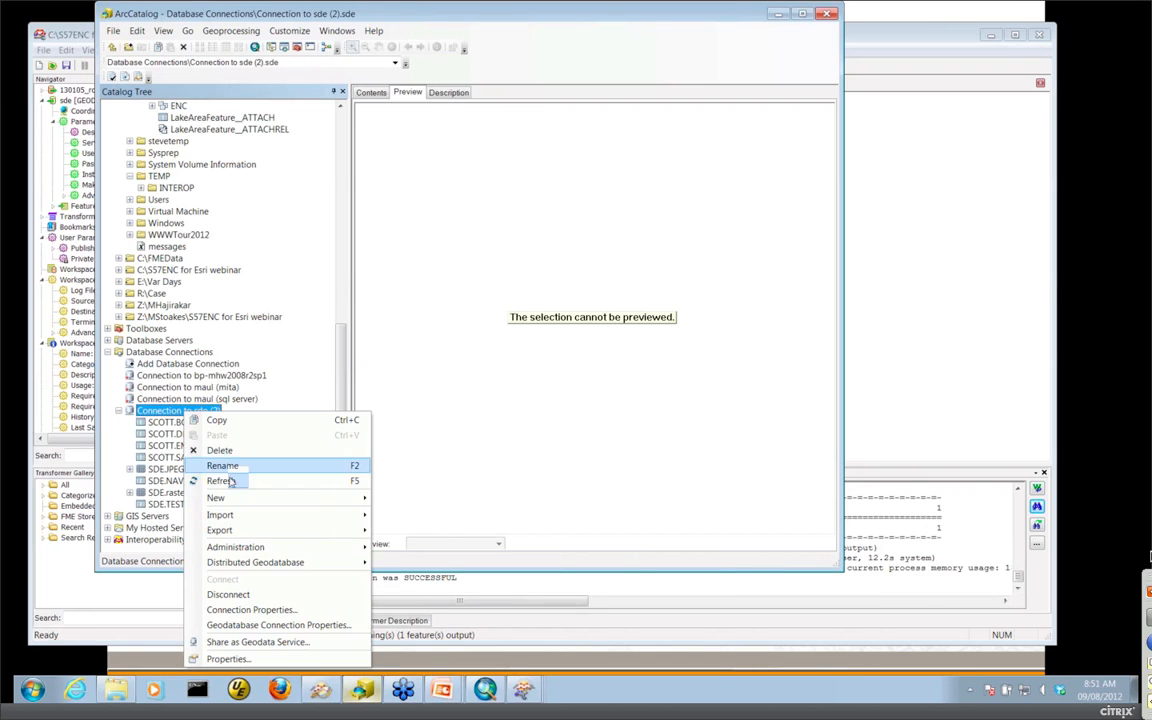
pyautogui.click(228, 479)
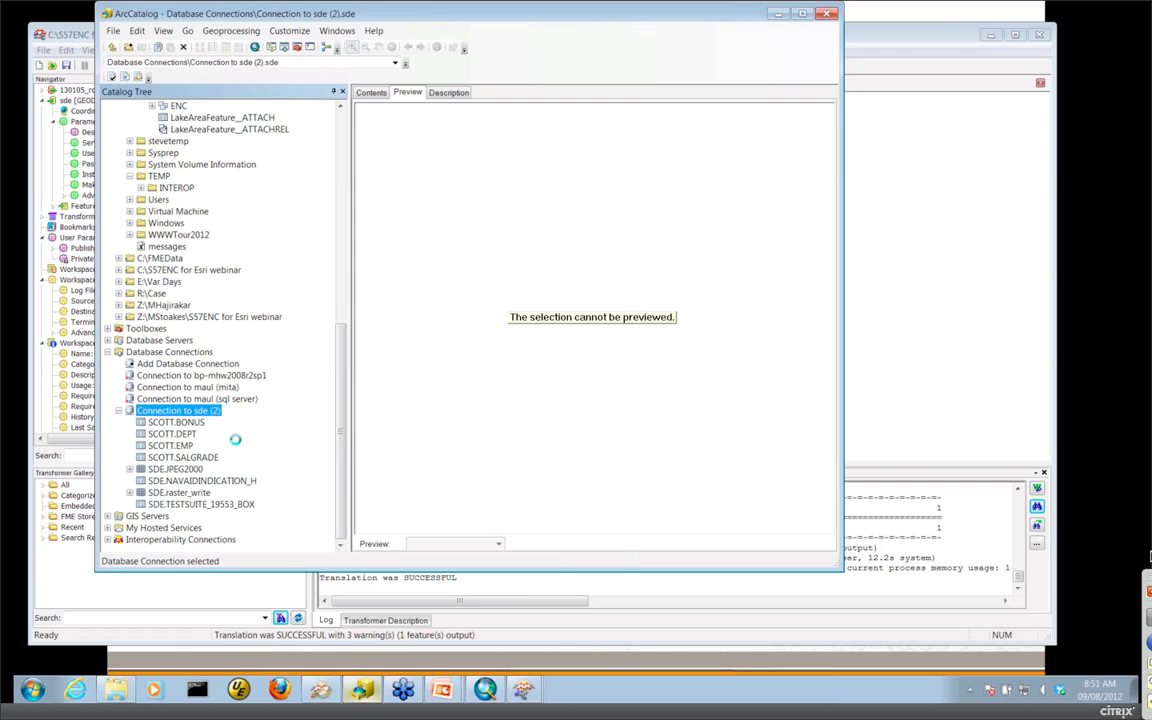
pyautogui.scroll(-3, 336, 507)
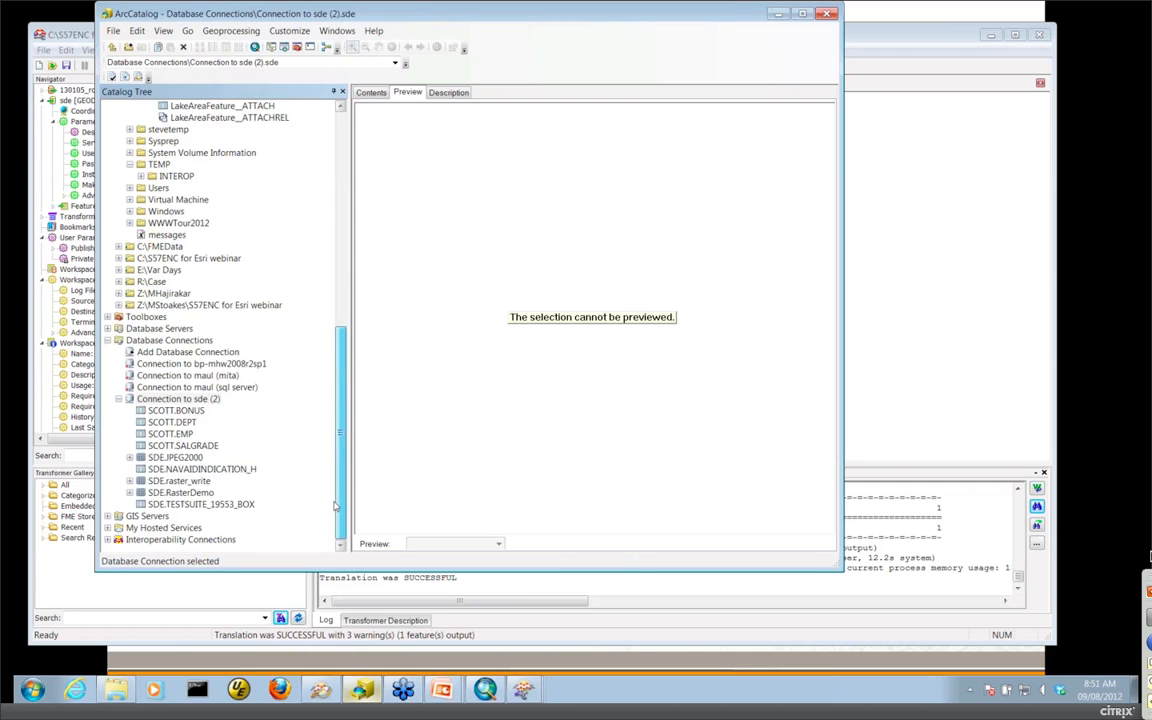
pyautogui.click(190, 494)
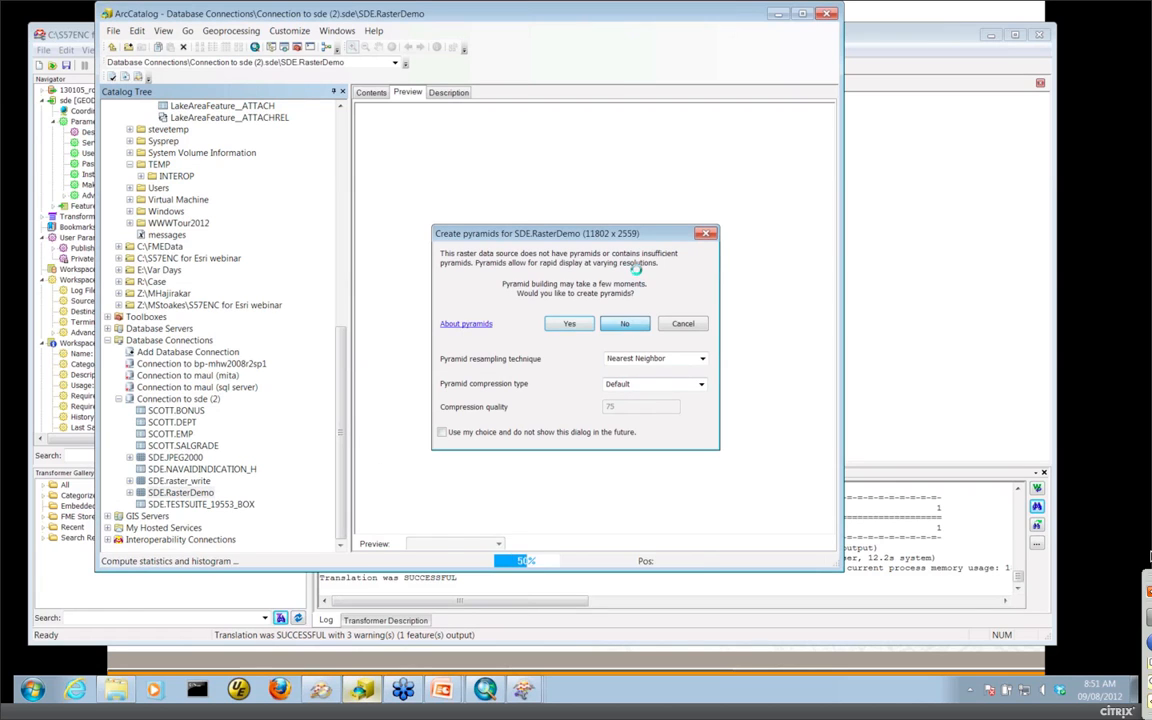
pyautogui.press('Return')
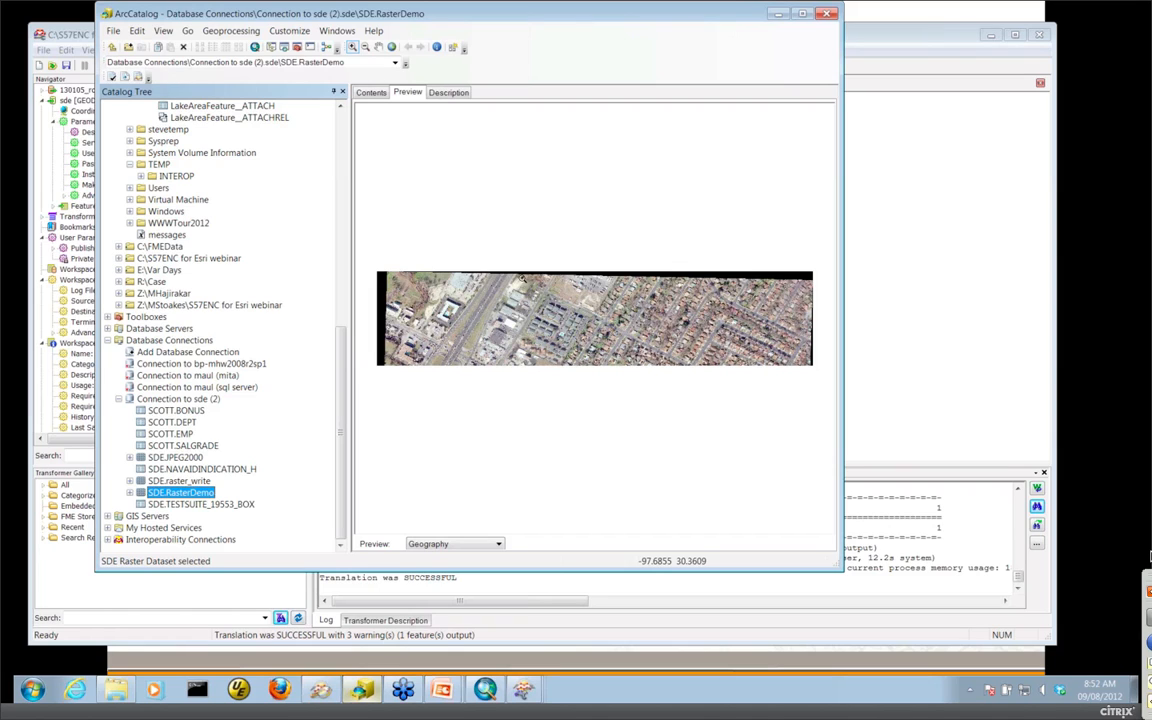
# - Minimize ArcCatalog and the rasters_to_sde workspace to return to the Raster Demo slide
pyautogui.click(779, 14)
pyautogui.moveTo(779, 40); pyautogui.dragTo(779, 66)
pyautogui.click(777, 65)
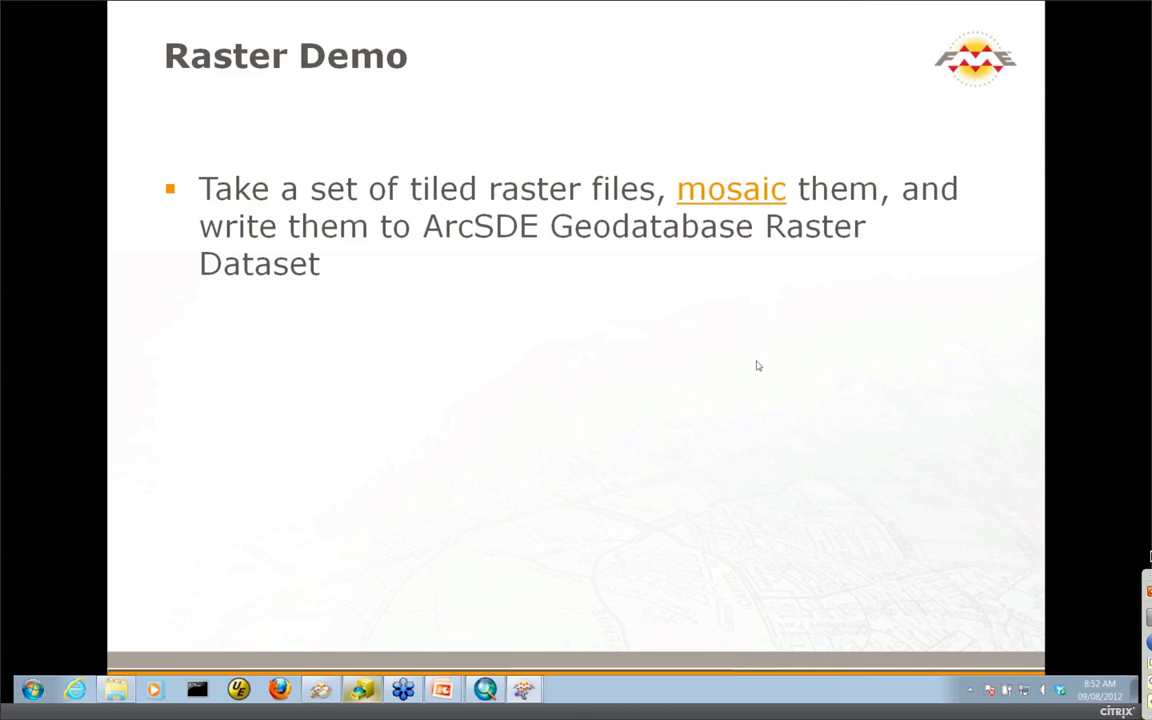
pyautogui.click(688, 354)
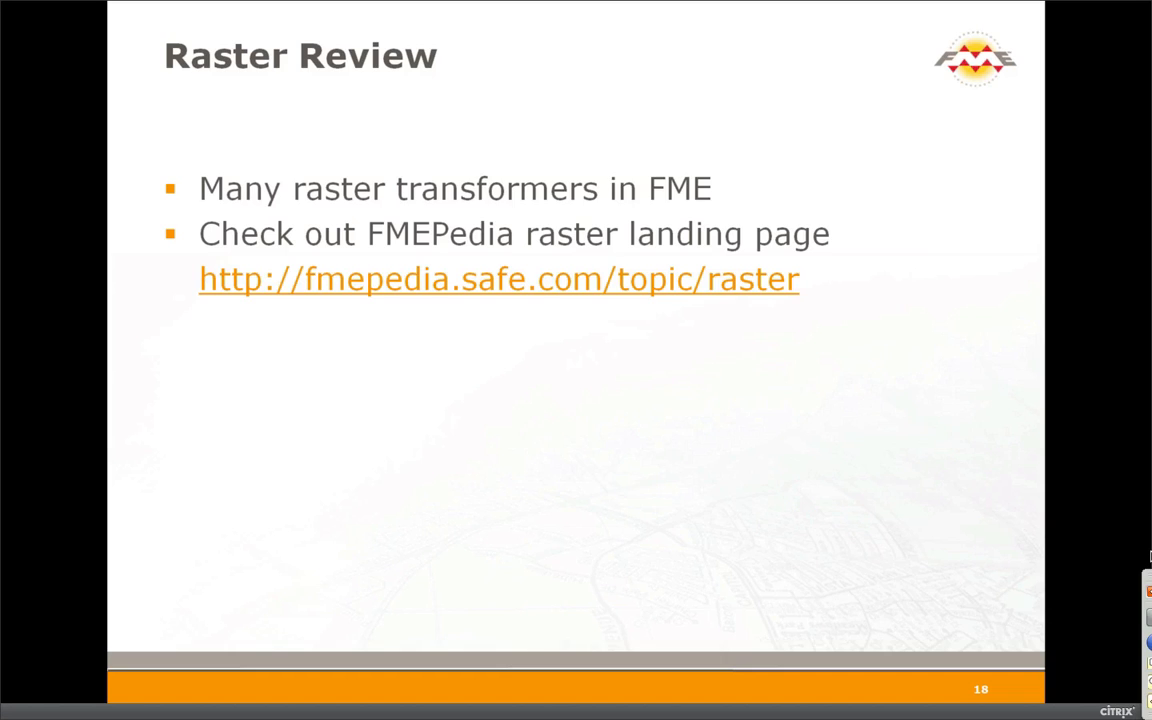
pyautogui.click(360, 286)
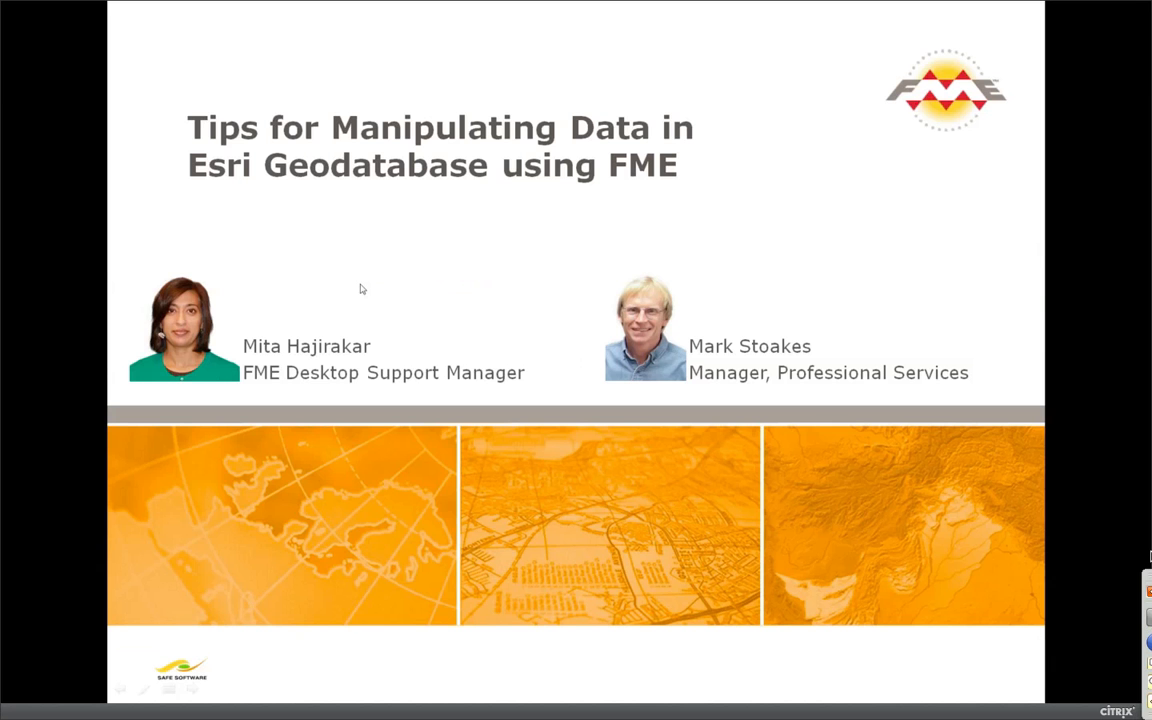